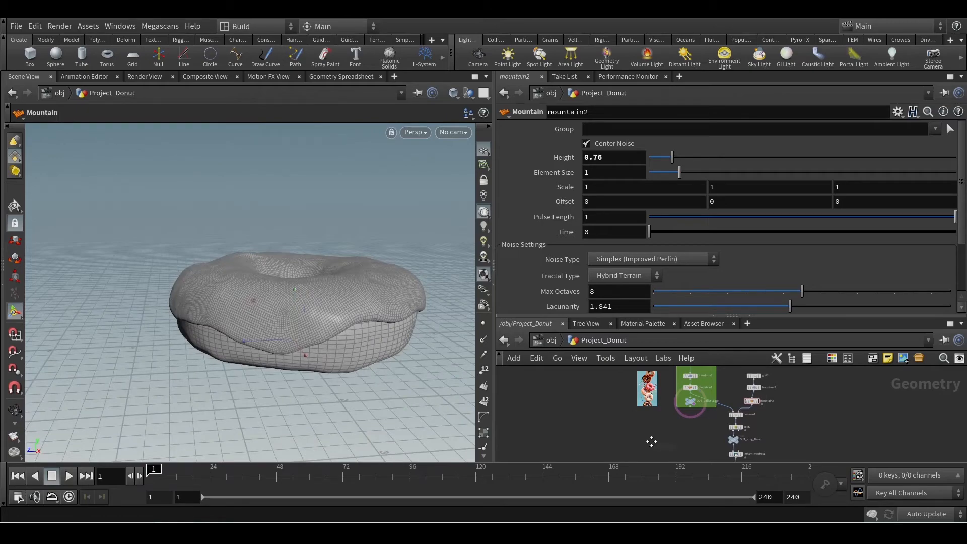
# - Add a Color node connected to the output of mountain3 at the end of the icing chain
pyautogui.moveTo(650, 440); pyautogui.dragTo(607, 374, button='middle')
pyautogui.scroll(-4, 617, 421)
pyautogui.scroll(5, 616, 421)
pyautogui.moveTo(617, 421); pyautogui.dragTo(564, 371, button='middle')
pyautogui.scroll(2, 684, 427)
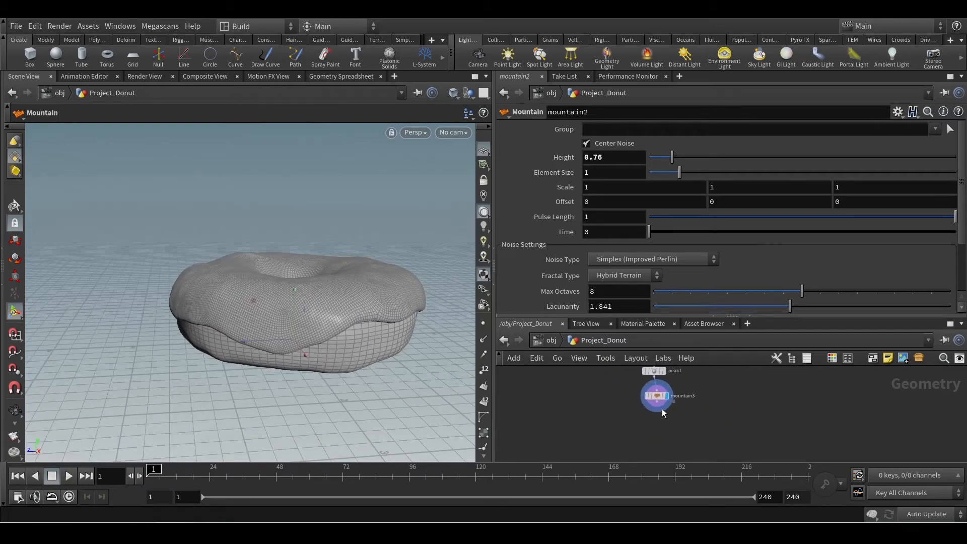
pyautogui.moveTo(655, 412); pyautogui.dragTo(666, 442)
pyautogui.write('color')
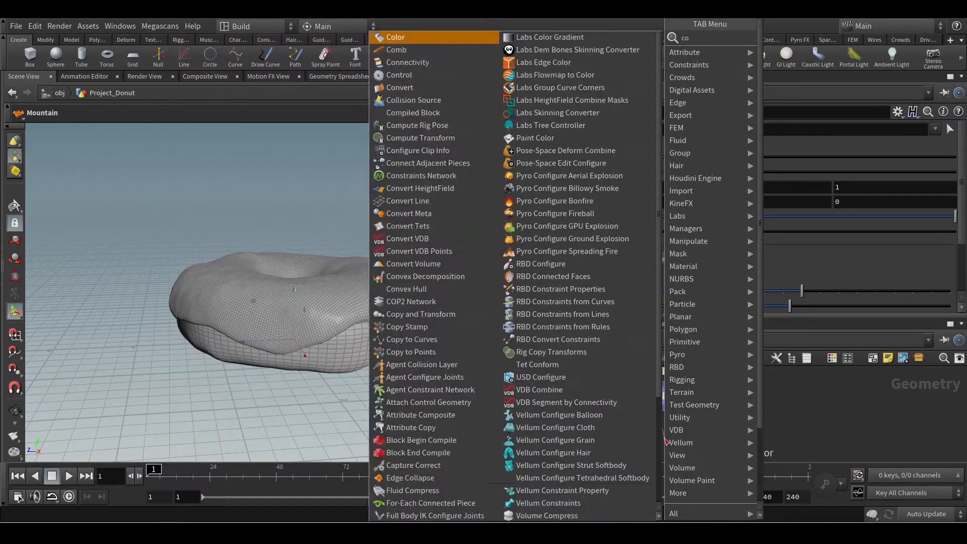
pyautogui.press('Return')
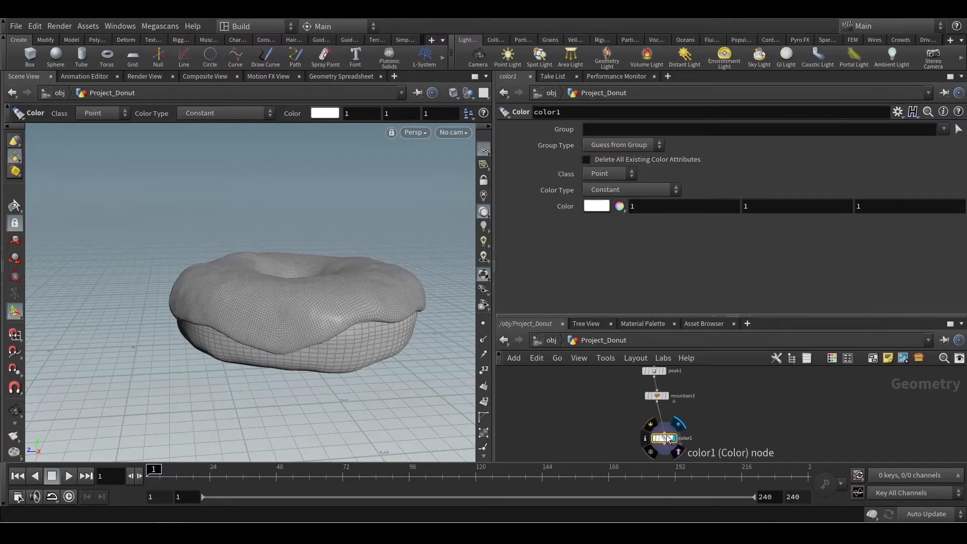
# - Set the Color node's constant color to a chocolate brown of 0.154667, 0.0531667, 0.00966667 for the icing
pyautogui.click(596, 207)
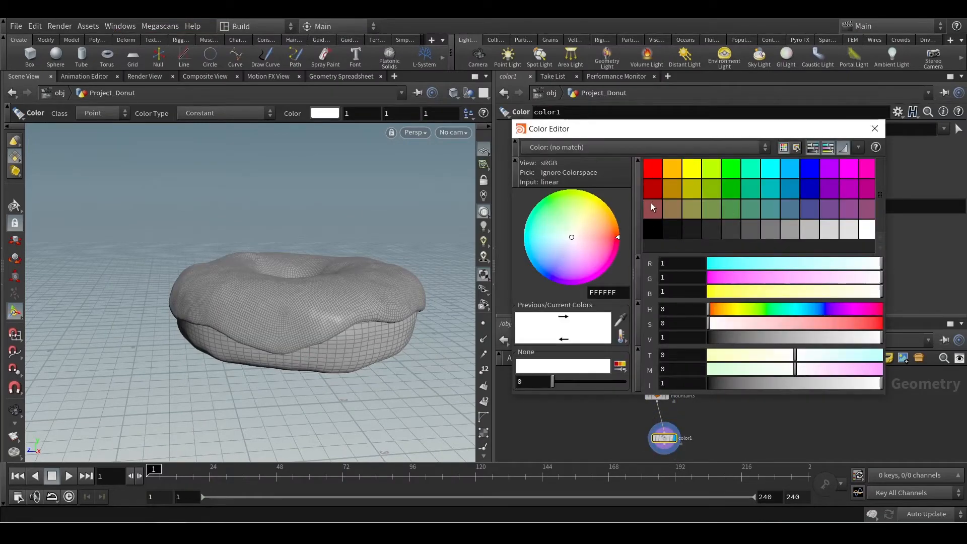
pyautogui.click(672, 188)
pyautogui.moveTo(772, 336); pyautogui.dragTo(732, 337)
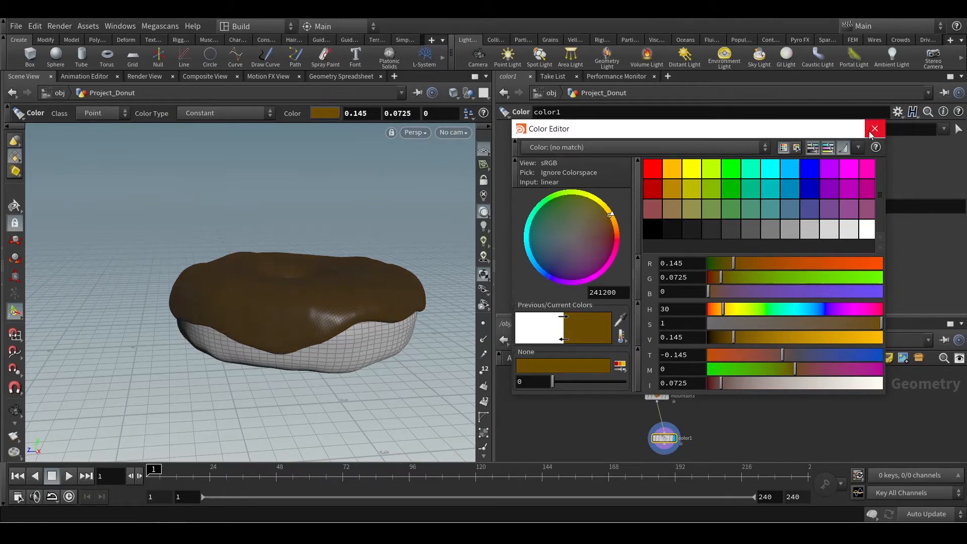
pyautogui.moveTo(794, 369); pyautogui.dragTo(797, 369)
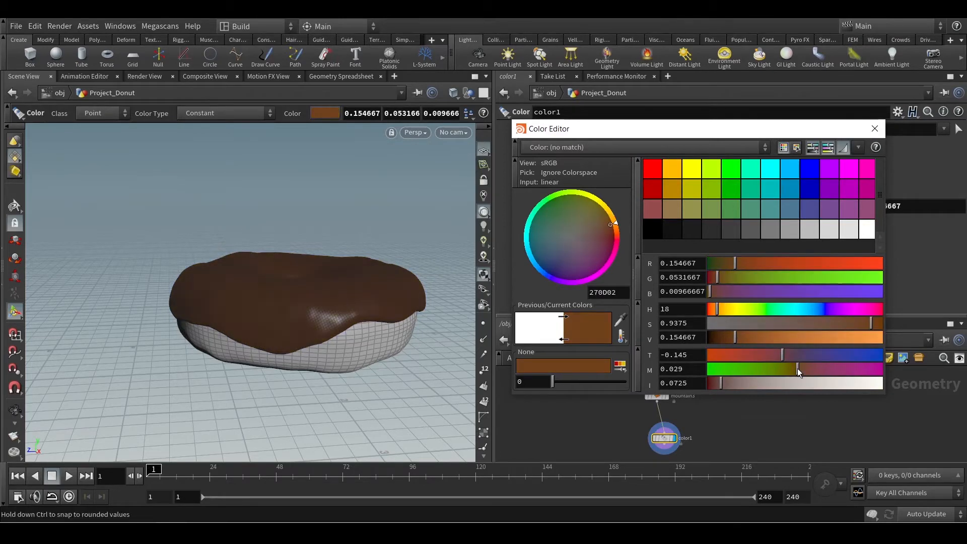
pyautogui.click(875, 129)
pyautogui.keyDown('alt'); pyautogui.moveTo(397, 330); pyautogui.dragTo(434, 407); pyautogui.keyUp('alt')
pyautogui.keyDown('alt'); pyautogui.moveTo(370, 277); pyautogui.dragTo(388, 341, button='middle'); pyautogui.keyUp('alt')
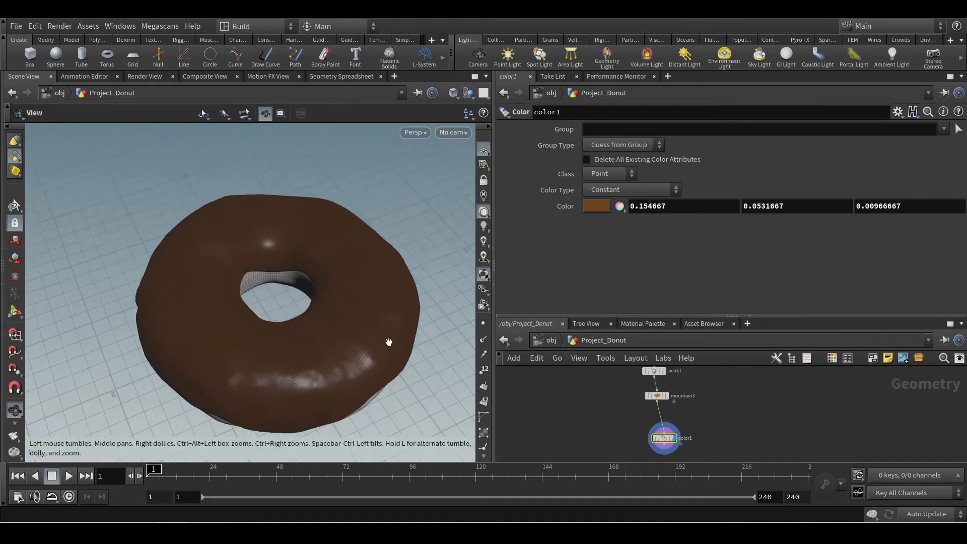
pyautogui.keyDown('alt'); pyautogui.moveTo(389, 341); pyautogui.dragTo(389, 293); pyautogui.keyUp('alt')
# - Maximize the network editor and enlarge the donut reference image beside the green base network box, then finish editing the background image
pyautogui.scroll(-4, 705, 428)
pyautogui.scroll(4, 647, 424)
pyautogui.scroll(5, 648, 424)
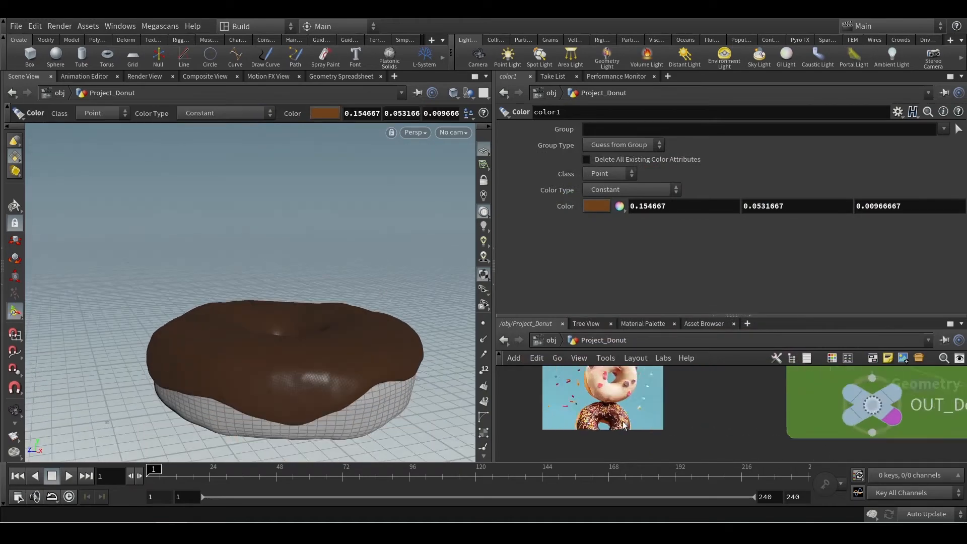
pyautogui.click(950, 324)
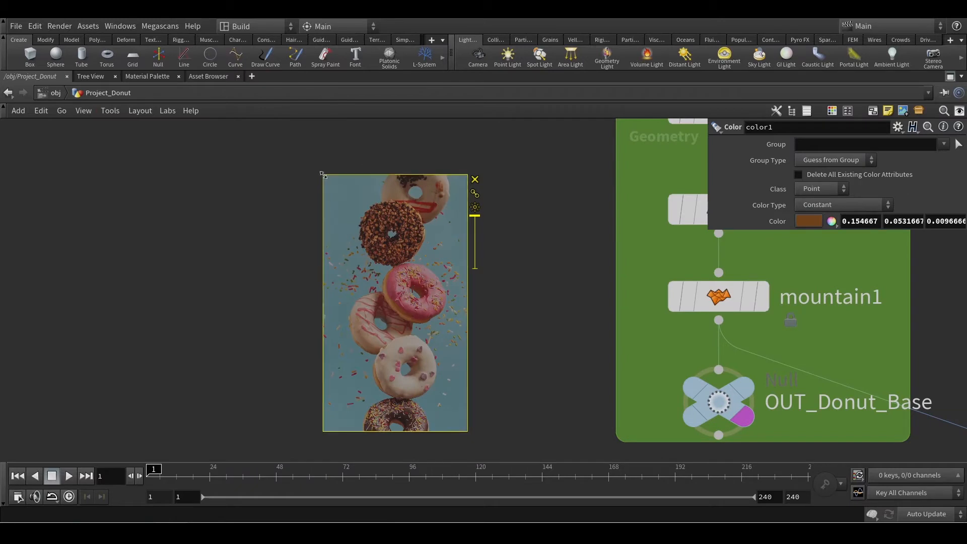
pyautogui.moveTo(324, 176); pyautogui.dragTo(52, 137)
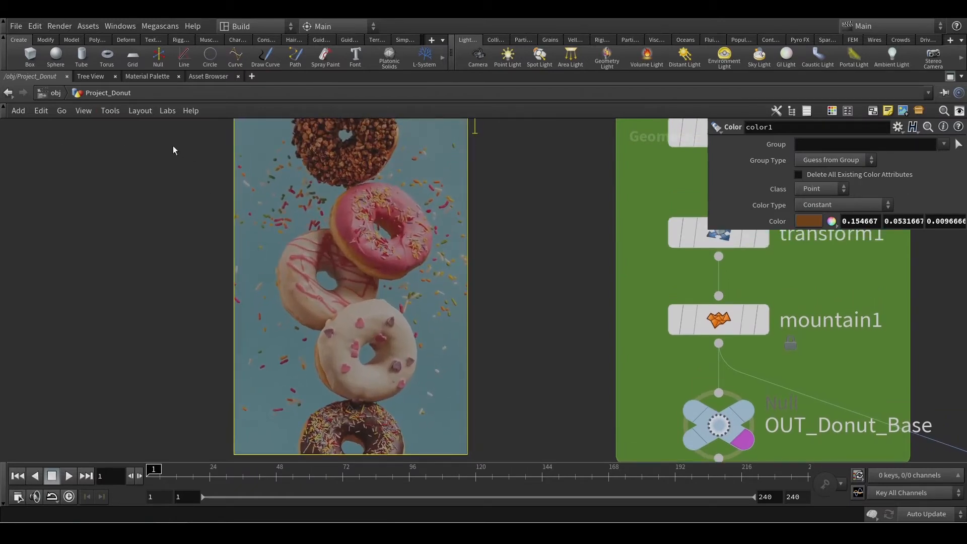
pyautogui.click(83, 111)
pyautogui.click(140, 398)
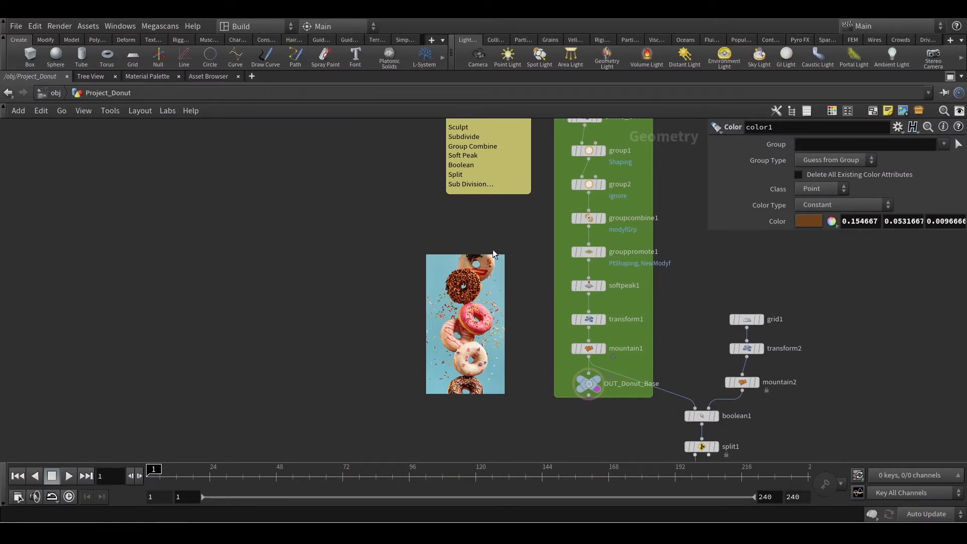
# - Examine which nodes are offered in the Mask category for the donut network
pyautogui.scroll(-4, 527, 301)
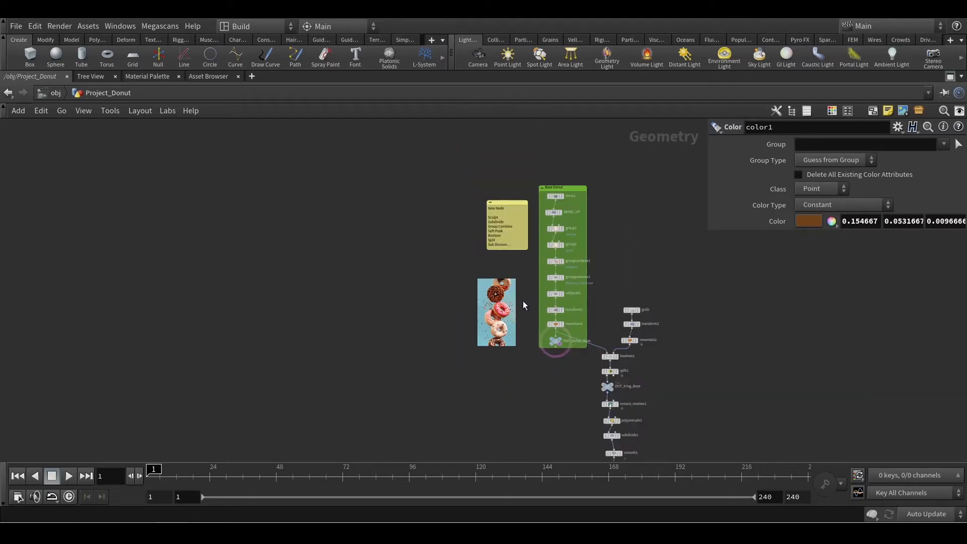
pyautogui.scroll(3, 523, 300)
pyautogui.moveTo(524, 307); pyautogui.dragTo(395, 256, button='middle')
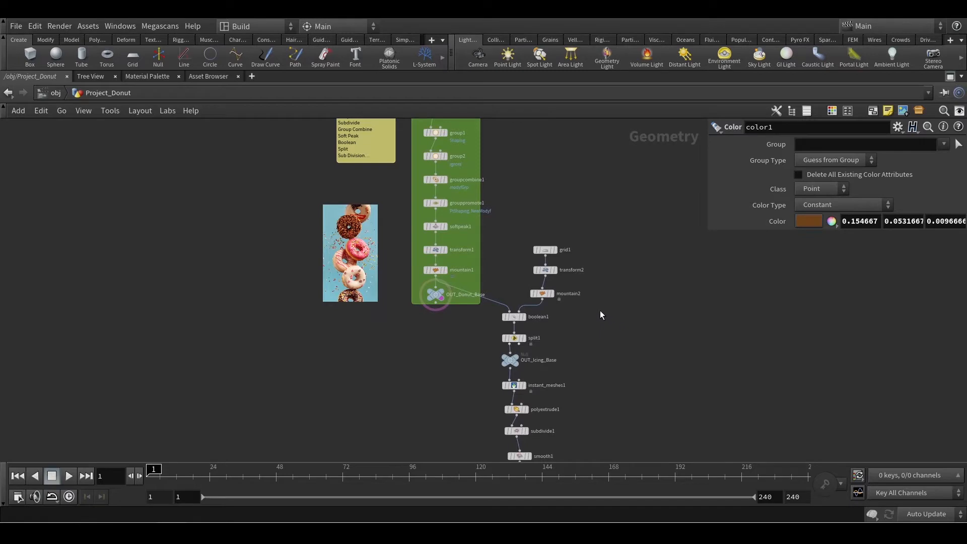
pyautogui.press('Tab')
pyautogui.moveTo(627, 255)
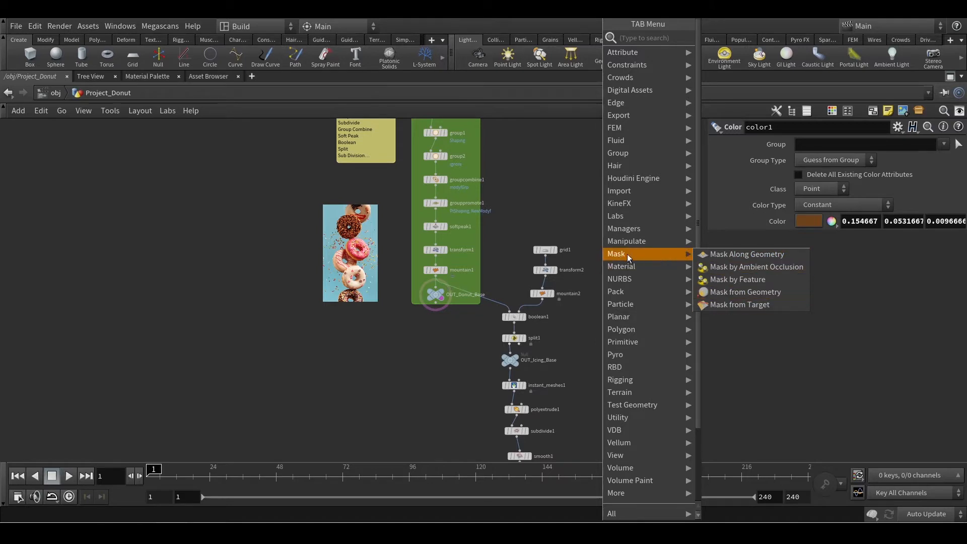
pyautogui.press('Escape')
# - Create a Geometry object named mask at object level, placed below Project_Donut
pyautogui.press('u')
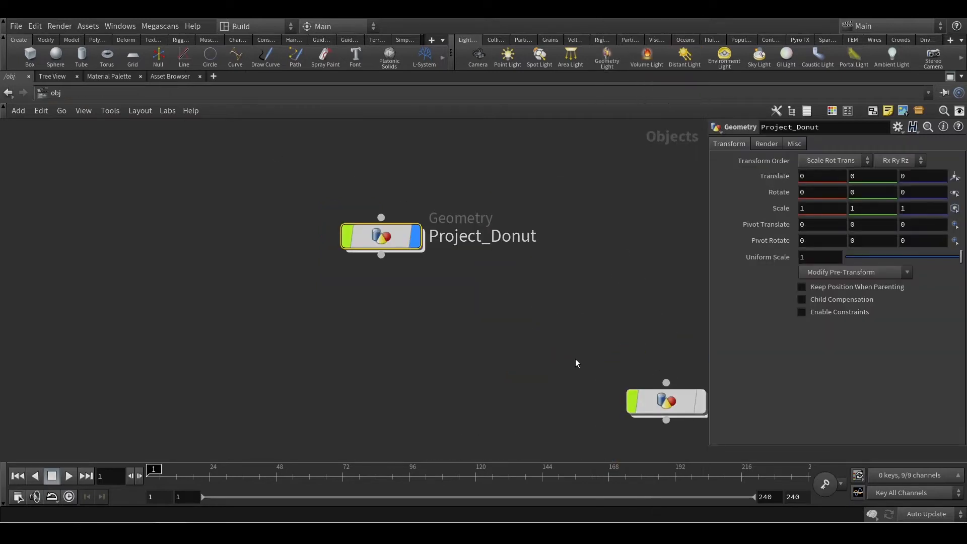
pyautogui.press('Tab')
pyautogui.write('geo')
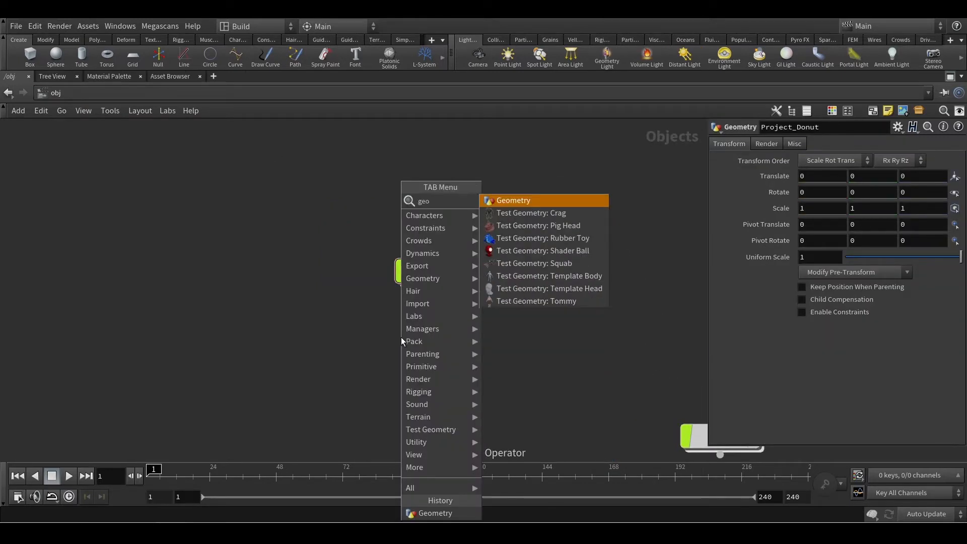
pyautogui.press('Return')
pyautogui.click(452, 349)
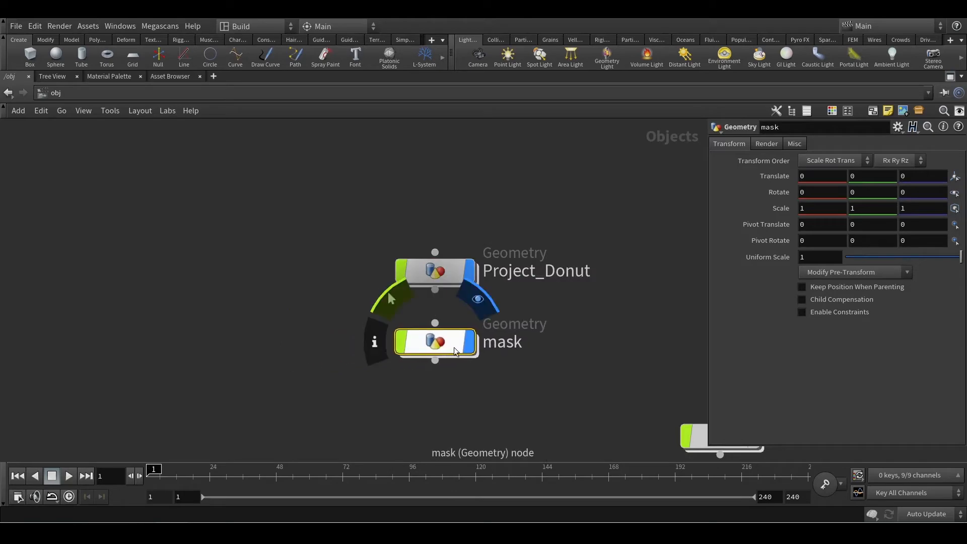
# - Inside the mask object, restore the split layout and add a Torus with 50 rows and 50 columns
pyautogui.doubleClick(442, 346)
pyautogui.hotkey('ctrl', 'b')
pyautogui.press('Tab')
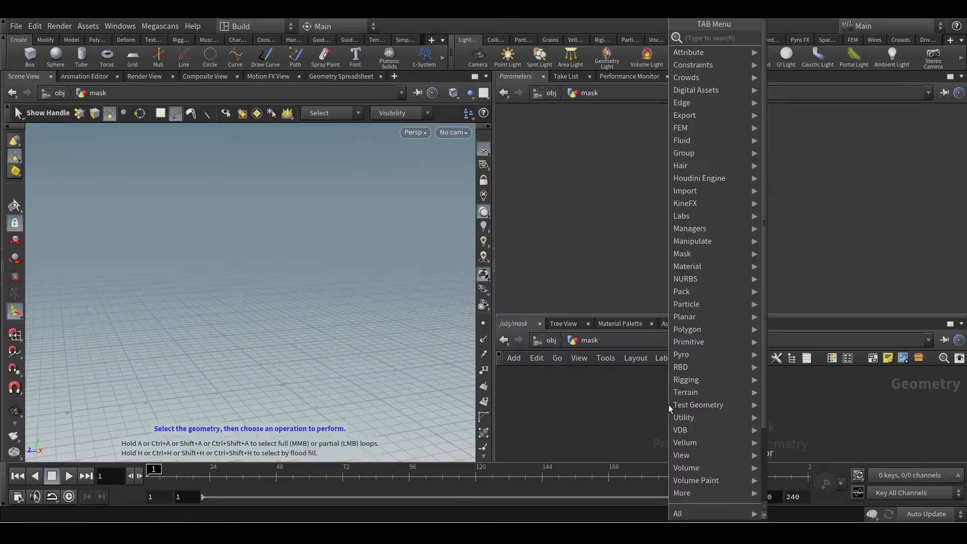
pyautogui.write('torus')
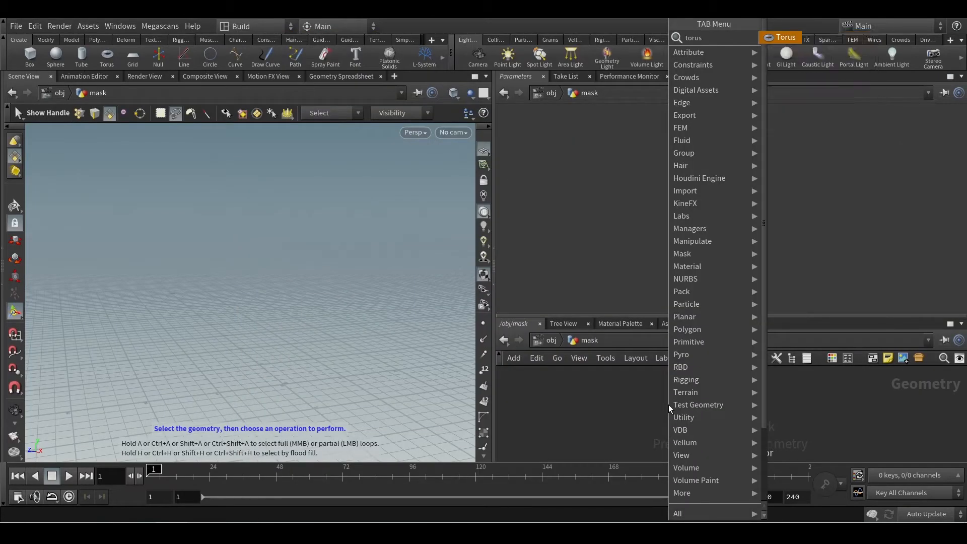
pyautogui.press('Return')
pyautogui.click(670, 408)
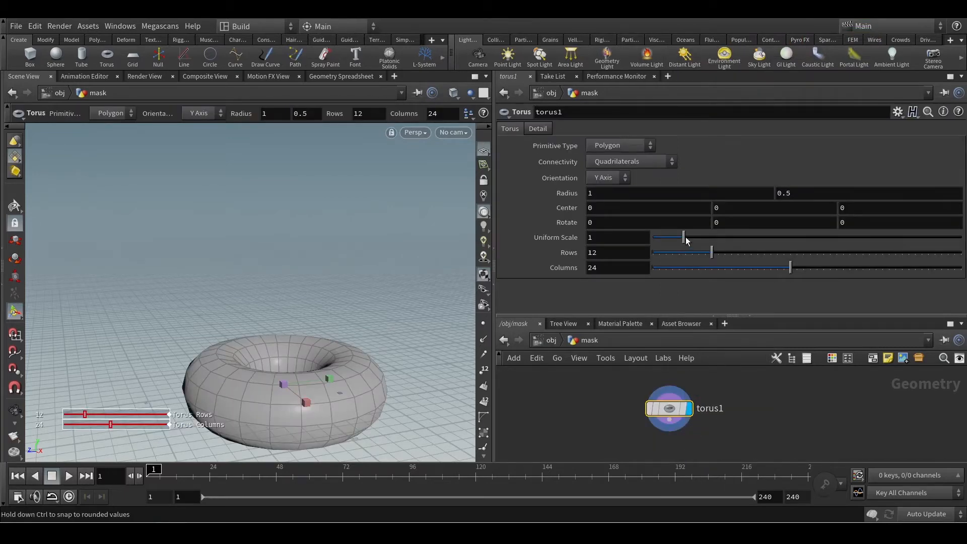
pyautogui.moveTo(711, 253); pyautogui.dragTo(961, 252)
pyautogui.moveTo(790, 267); pyautogui.dragTo(961, 268)
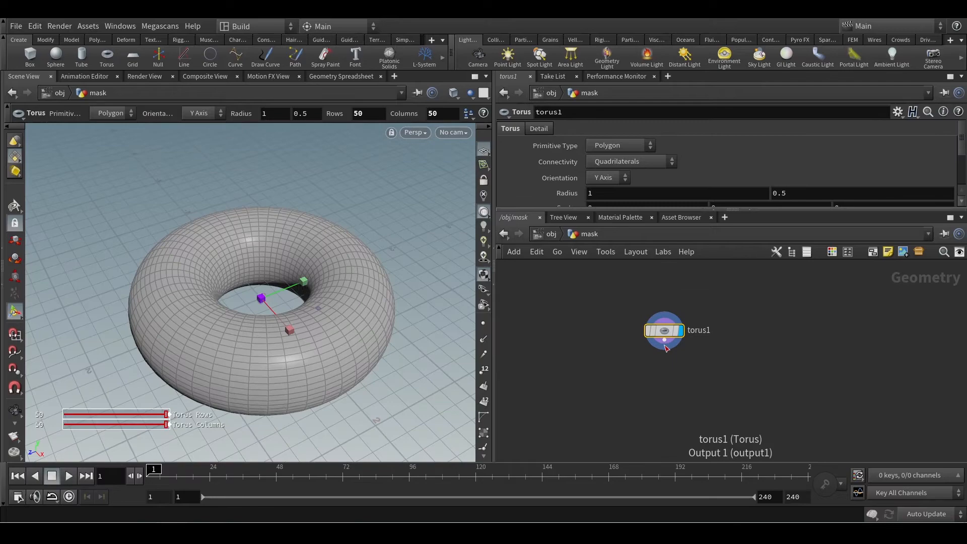
# - Add a Mask by Feature node connected to the torus output
pyautogui.moveTo(667, 348); pyautogui.dragTo(666, 398)
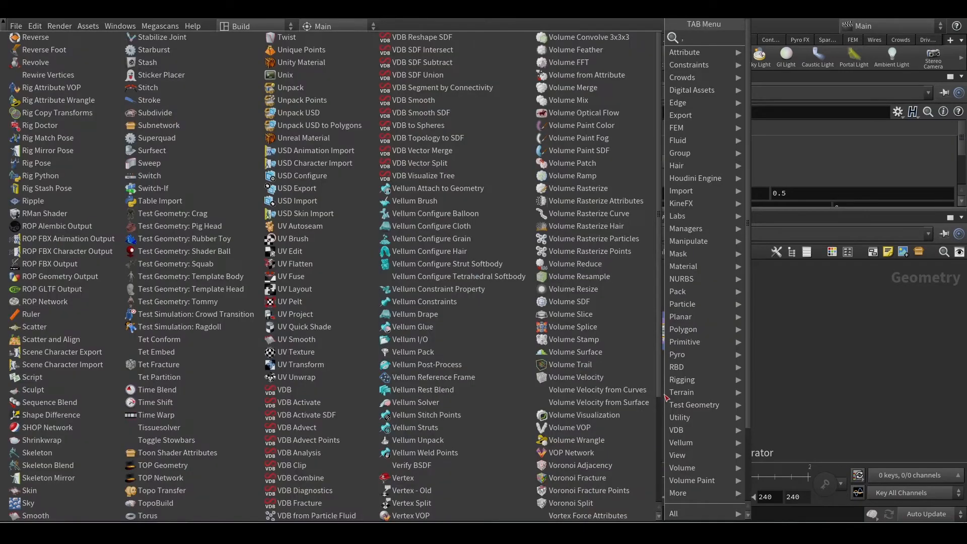
pyautogui.write('mask')
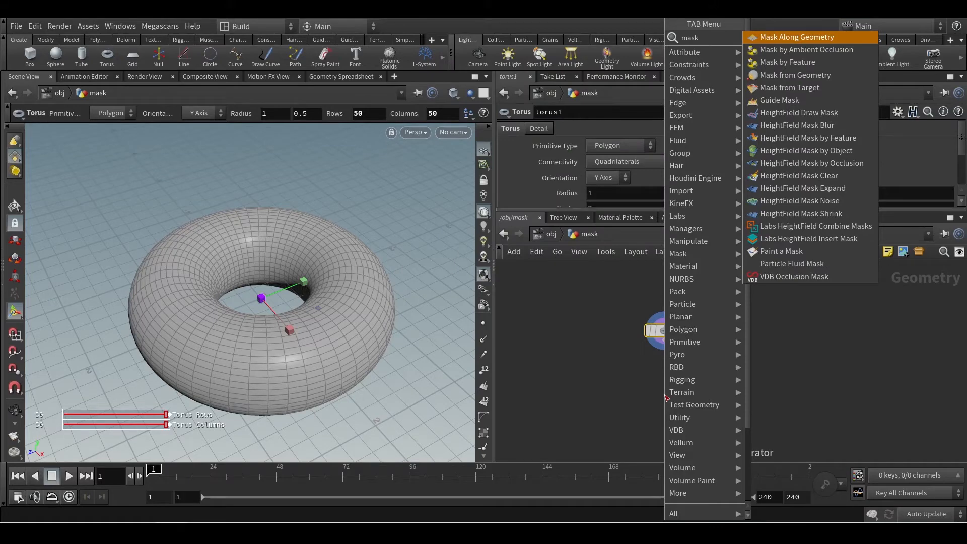
pyautogui.press('Down')
pyautogui.press('Down')
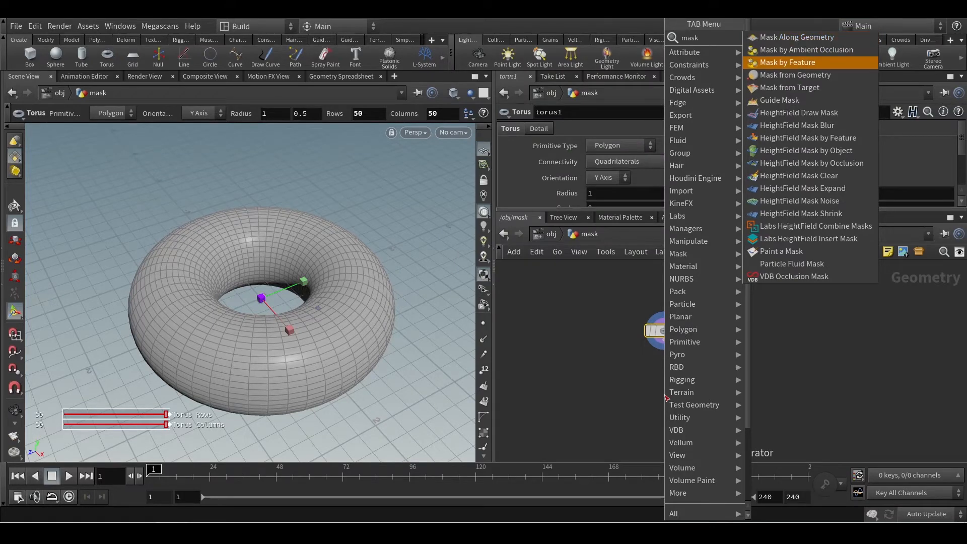
pyautogui.press('Return')
pyautogui.click(665, 396)
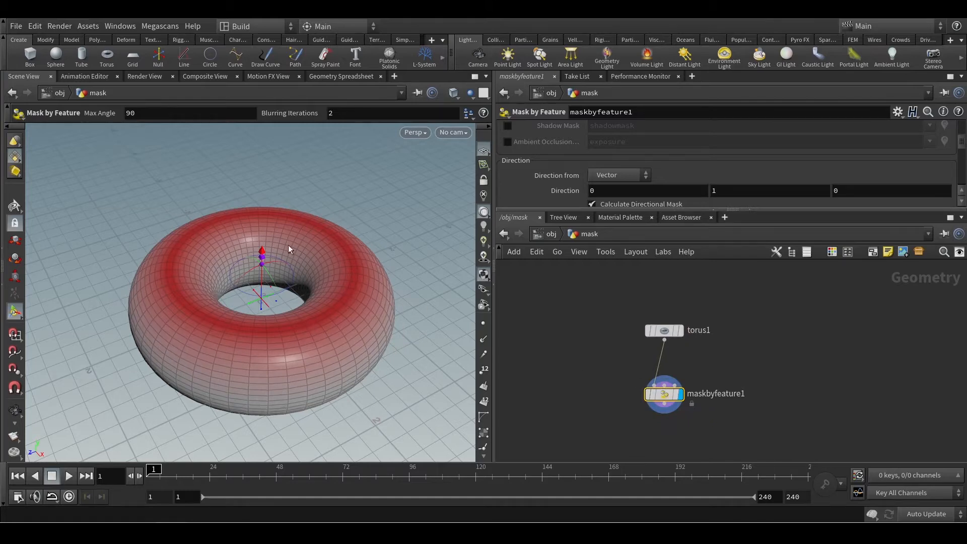
# - Switch from the Select tool back to the Handles tool to show the mask, and place the Mask by Feature node closer below the torus node
pyautogui.click(20, 207)
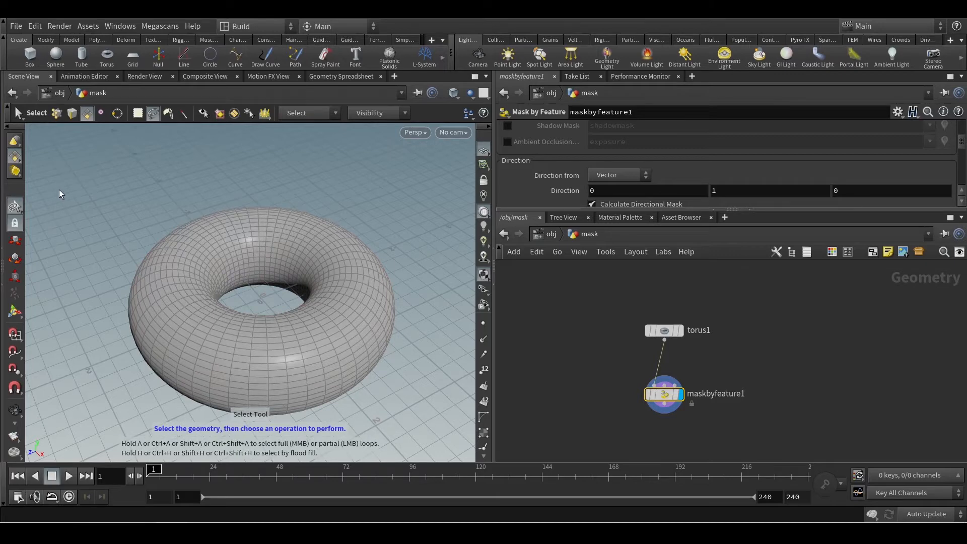
pyautogui.click(15, 313)
pyautogui.keyDown('alt'); pyautogui.moveTo(177, 317); pyautogui.dragTo(415, 375); pyautogui.keyUp('alt')
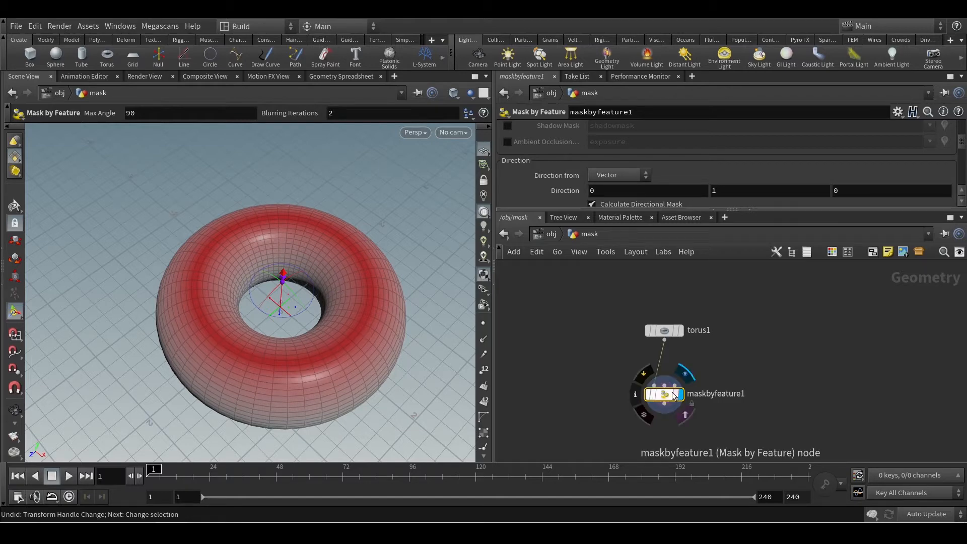
pyautogui.moveTo(665, 397); pyautogui.dragTo(674, 369)
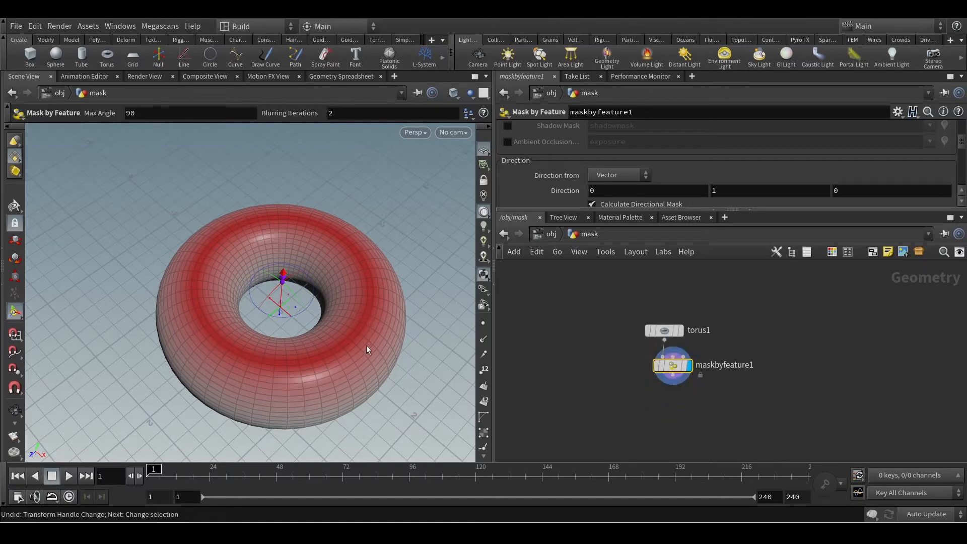
pyautogui.keyDown('alt'); pyautogui.moveTo(330, 347); pyautogui.dragTo(338, 339); pyautogui.keyUp('alt')
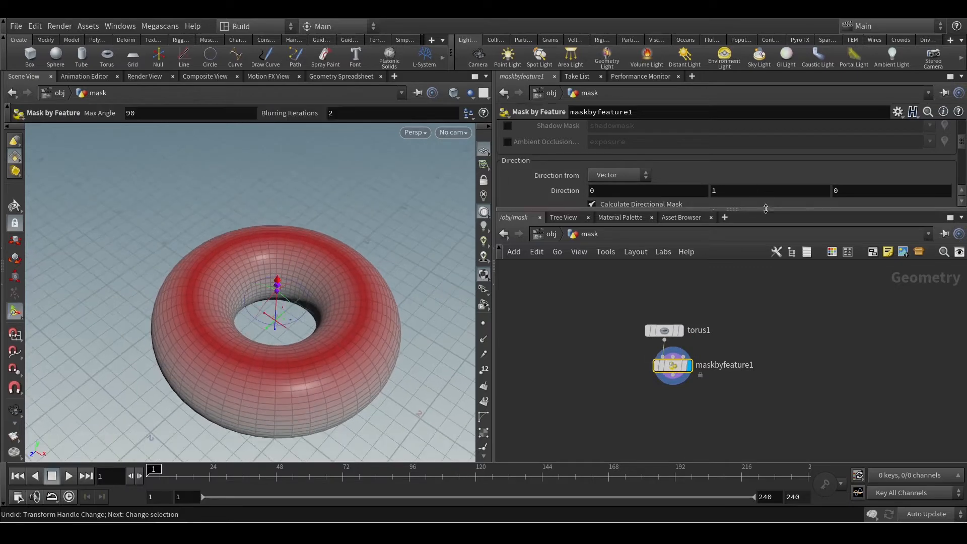
# - Enlarge the parameter area and examine the Mask by Feature output and direction settings
pyautogui.moveTo(766, 209); pyautogui.dragTo(772, 309)
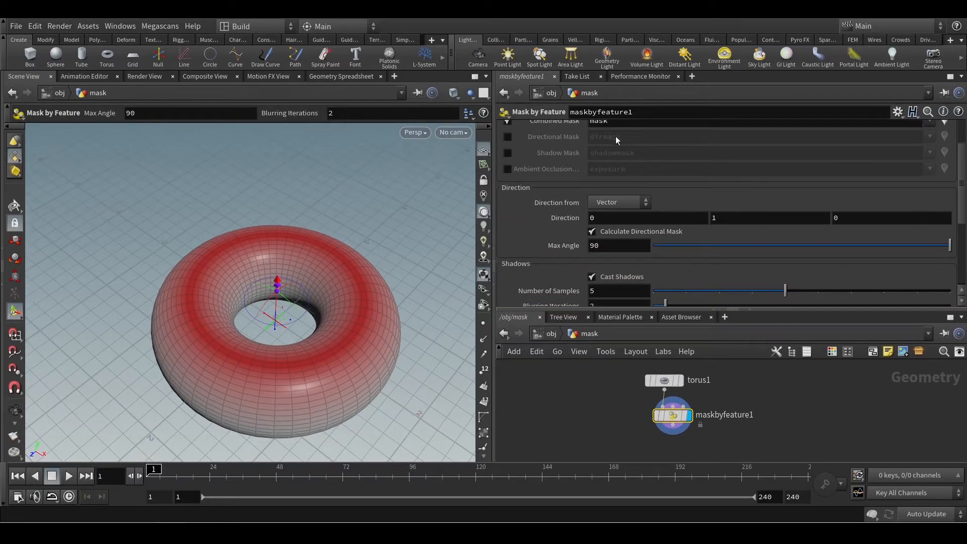
pyautogui.scroll(3, 746, 143)
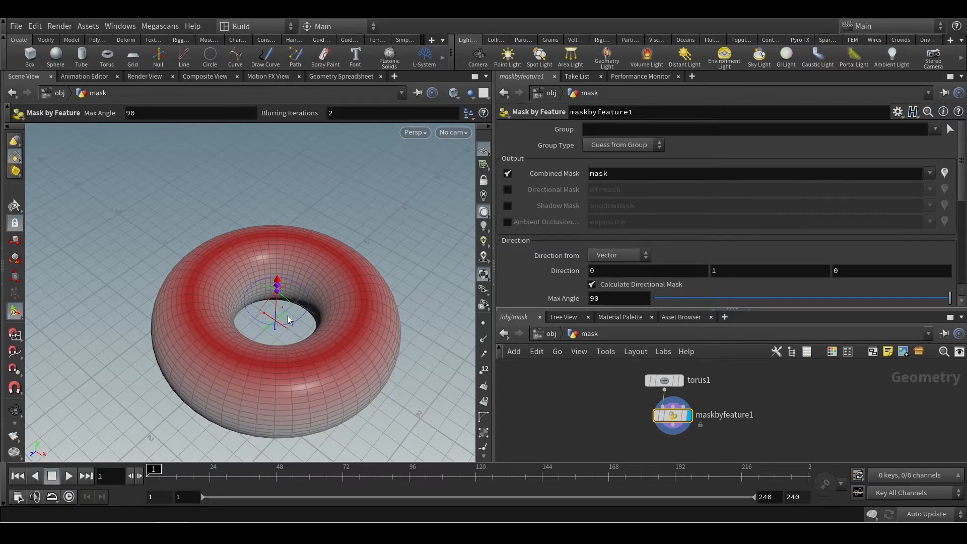
pyautogui.moveTo(559, 132)
pyautogui.scroll(-1, 730, 197)
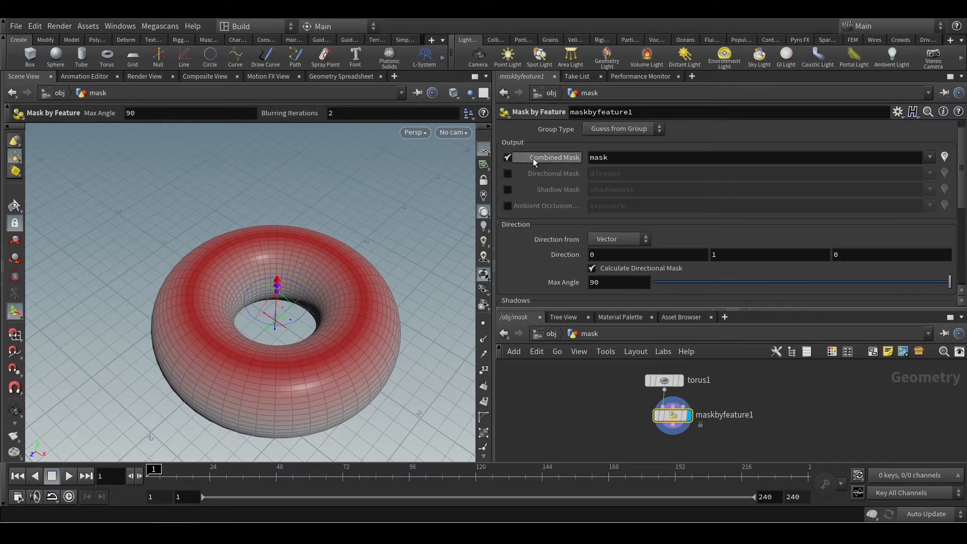
# - Check the Combined Mask attribute name and compare the point attributes in the node information of torus1 and maskbyfeature1
pyautogui.moveTo(616, 160); pyautogui.dragTo(582, 164)
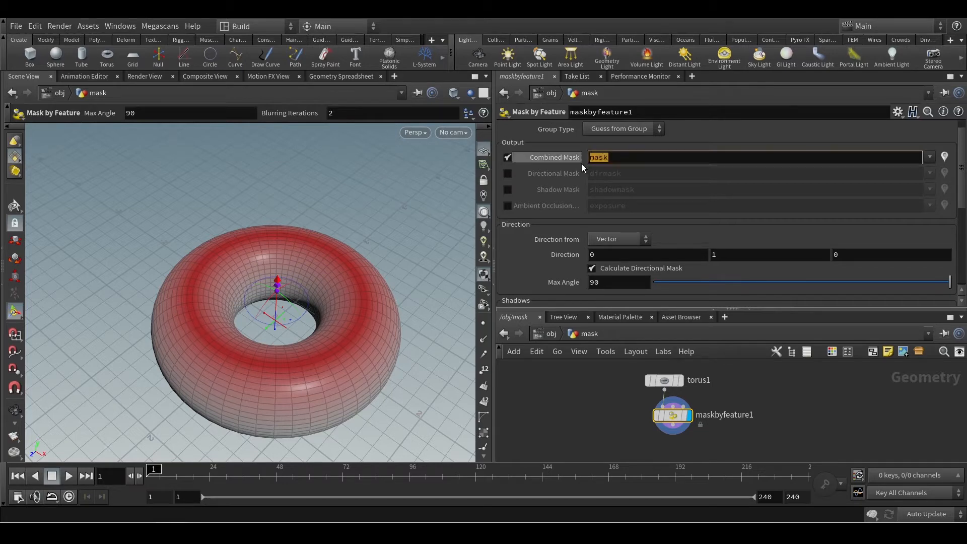
pyautogui.click(821, 426)
pyautogui.moveTo(666, 380); pyautogui.dragTo(513, 374, button='middle')
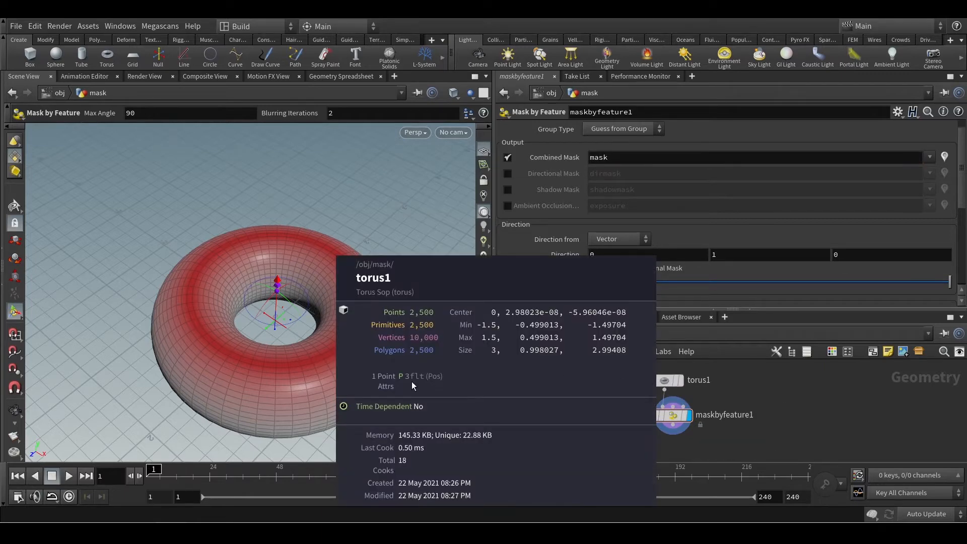
pyautogui.moveTo(664, 418); pyautogui.dragTo(626, 410, button='middle')
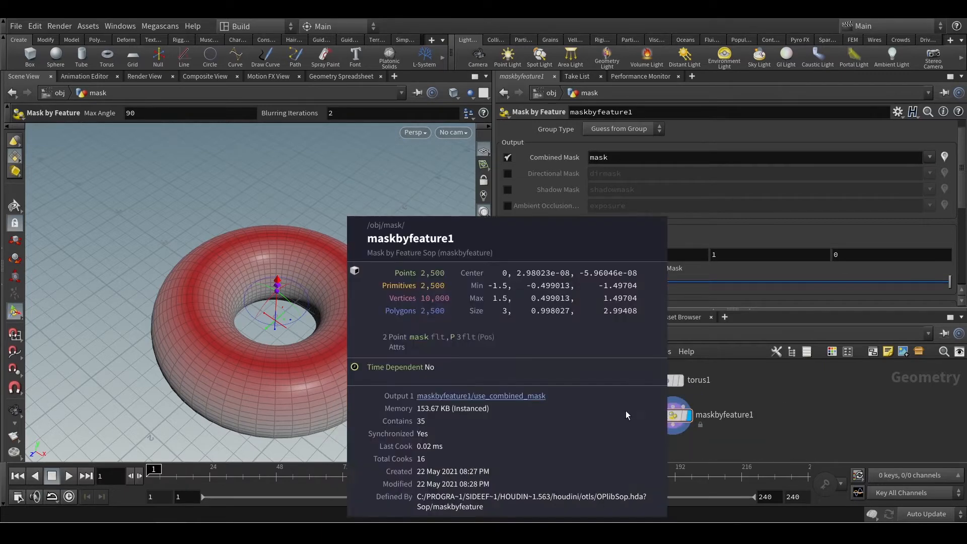
# - Enable the Directional Mask output, check the point attributes in maskbyfeature1's node information, and disable the output again
pyautogui.moveTo(413, 349); pyautogui.dragTo(444, 332, button='middle')
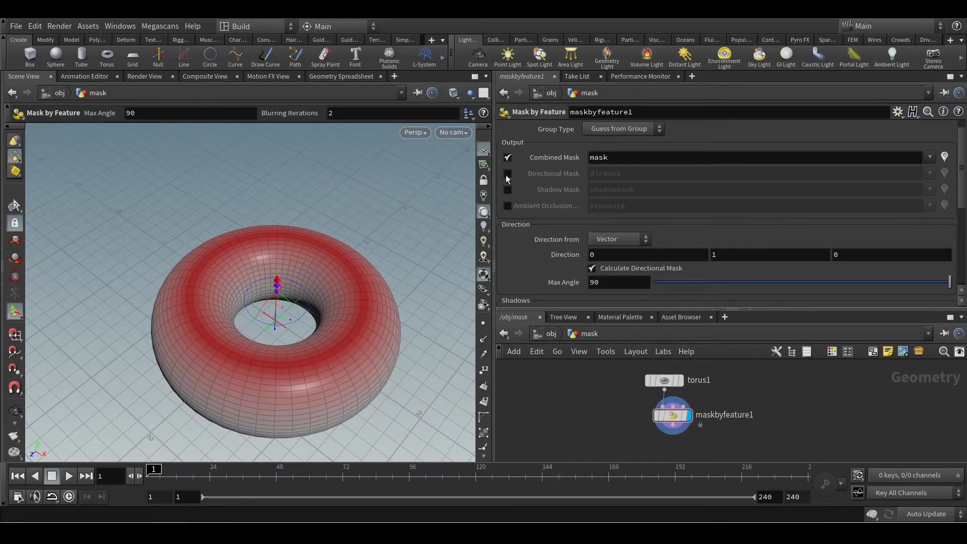
pyautogui.click(507, 173)
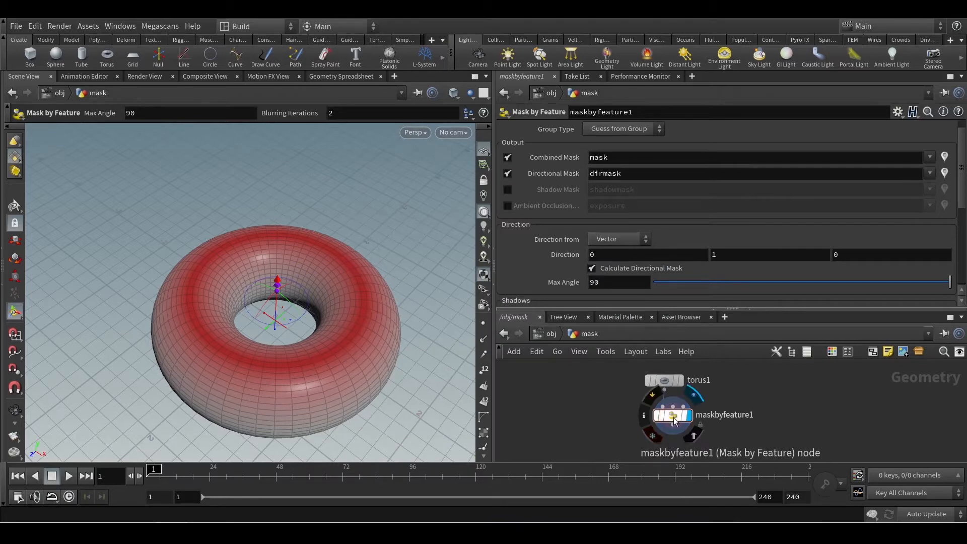
pyautogui.moveTo(672, 416); pyautogui.dragTo(368, 407, button='middle')
pyautogui.moveTo(410, 342); pyautogui.dragTo(433, 322, button='middle')
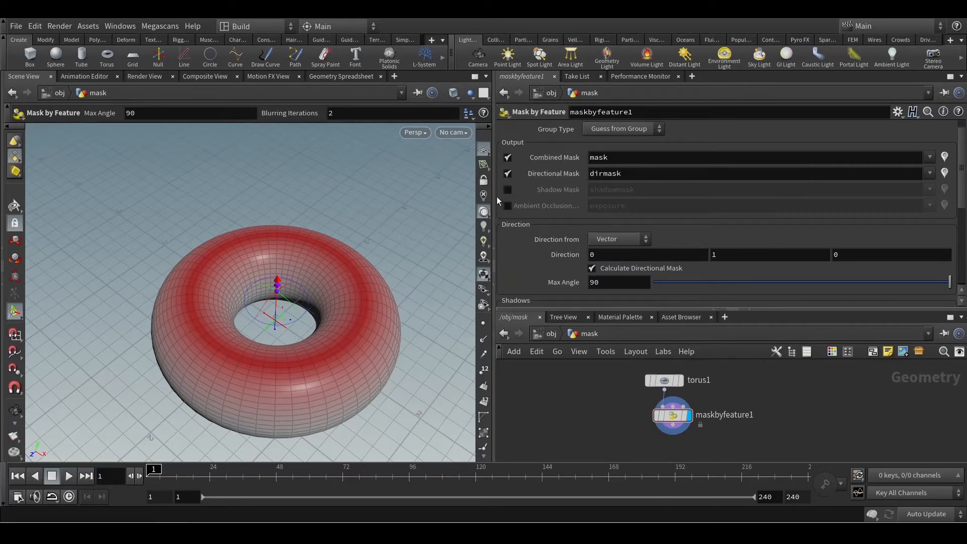
pyautogui.click(508, 173)
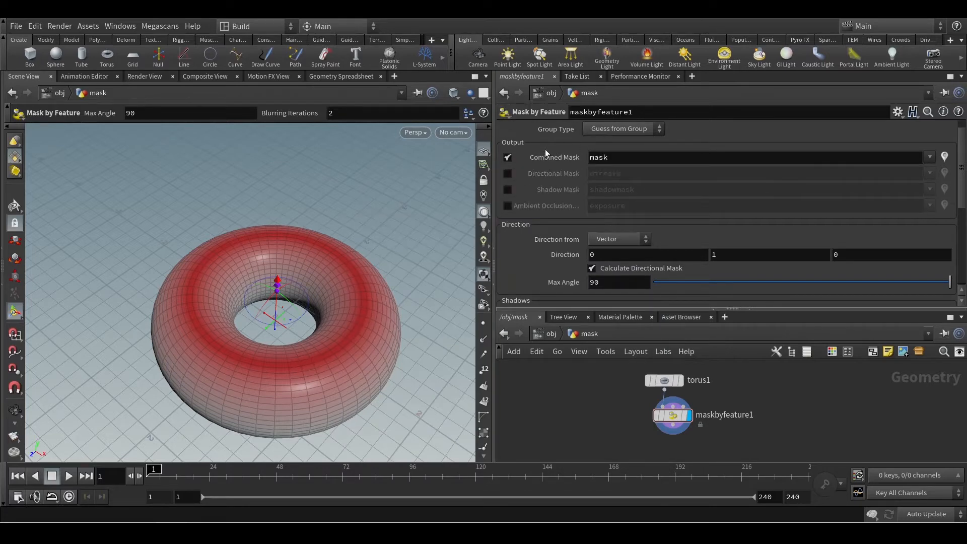
# - Check the Combined Mask attribute name and the Direction vector fields of the Mask by Feature node
pyautogui.scroll(-2, 579, 159)
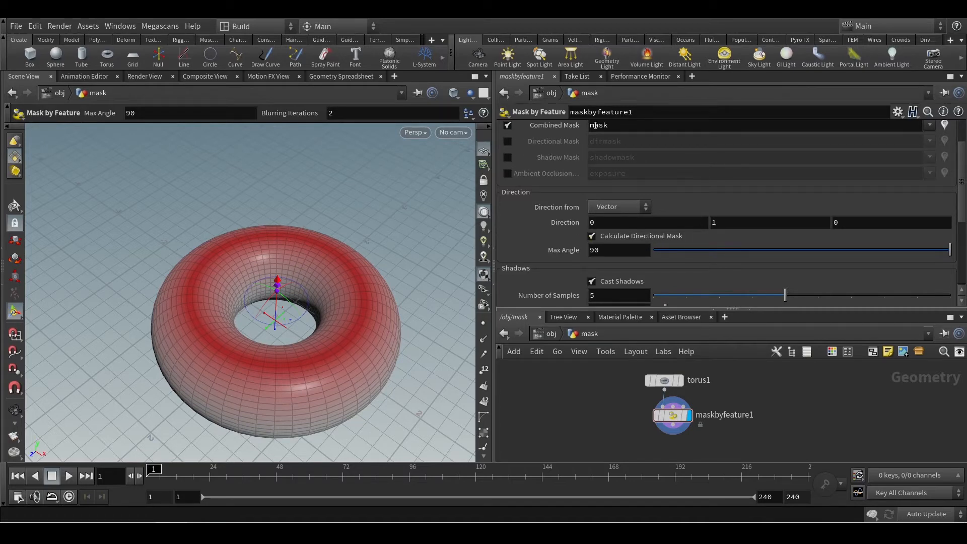
pyautogui.scroll(1, 627, 172)
pyautogui.doubleClick(615, 146)
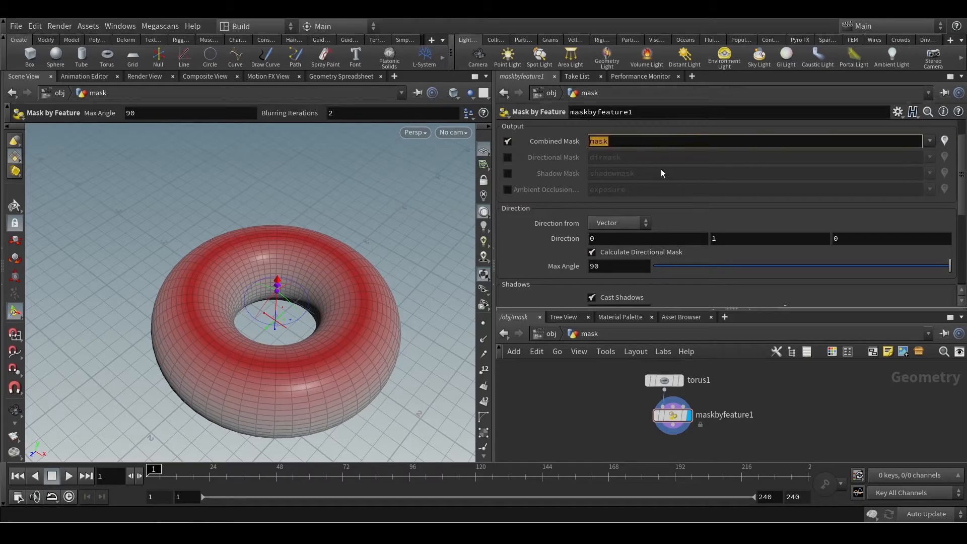
pyautogui.write('mask')
pyautogui.click(656, 240)
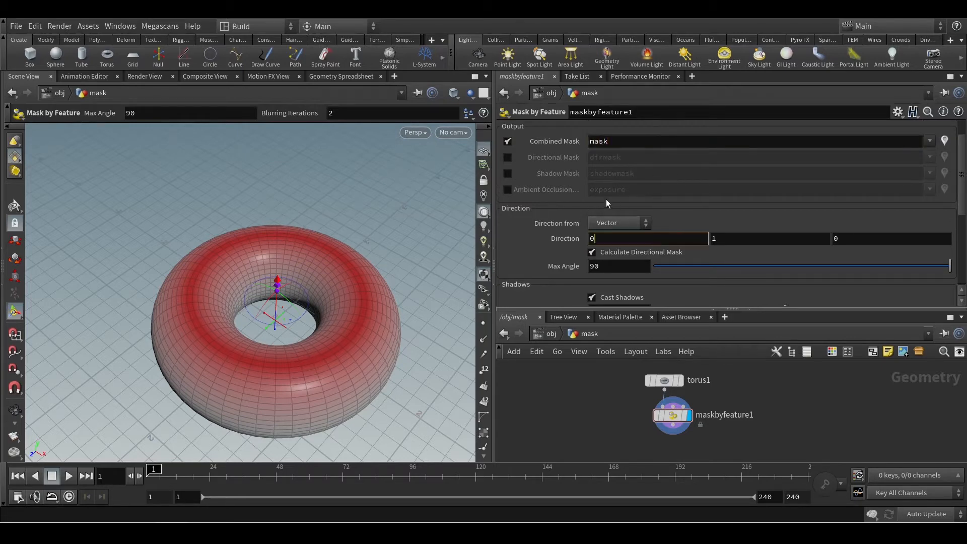
pyautogui.moveTo(616, 143); pyautogui.dragTo(583, 145)
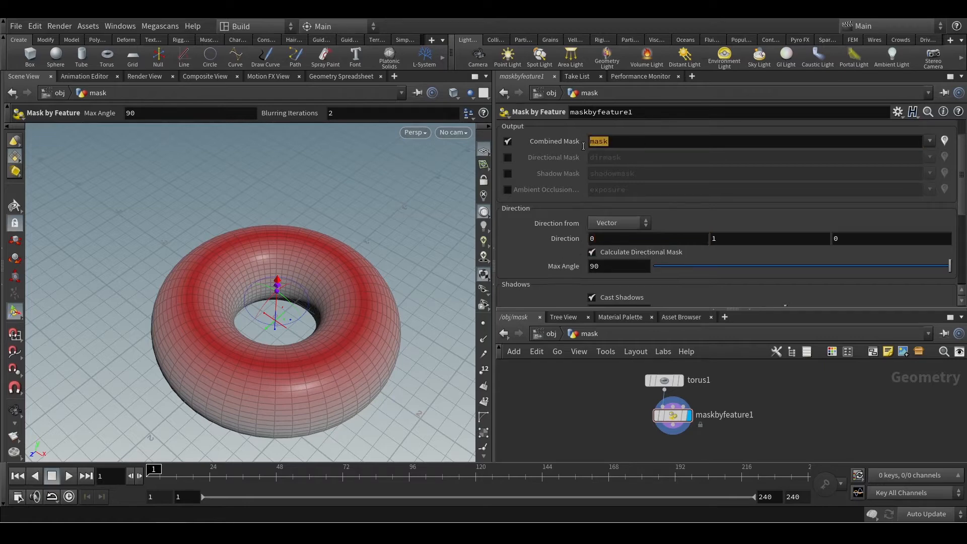
pyautogui.click(670, 163)
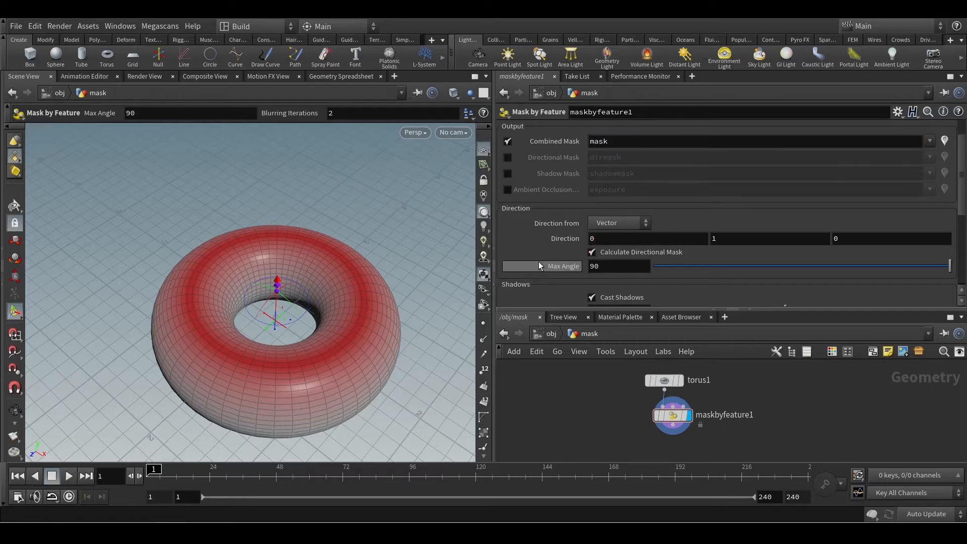
# - Try changing the first Direction component of the mask and undo the change
pyautogui.moveTo(628, 235)
pyautogui.mouseDown(button='middle')
pyautogui.moveTo(624, 214)
pyautogui.moveTo(649, 254)
pyautogui.moveTo(717, 245)
pyautogui.moveTo(99, 231)
pyautogui.moveTo(628, 236)
pyautogui.mouseUp(button='middle')
pyautogui.hotkey('ctrl', 'z')
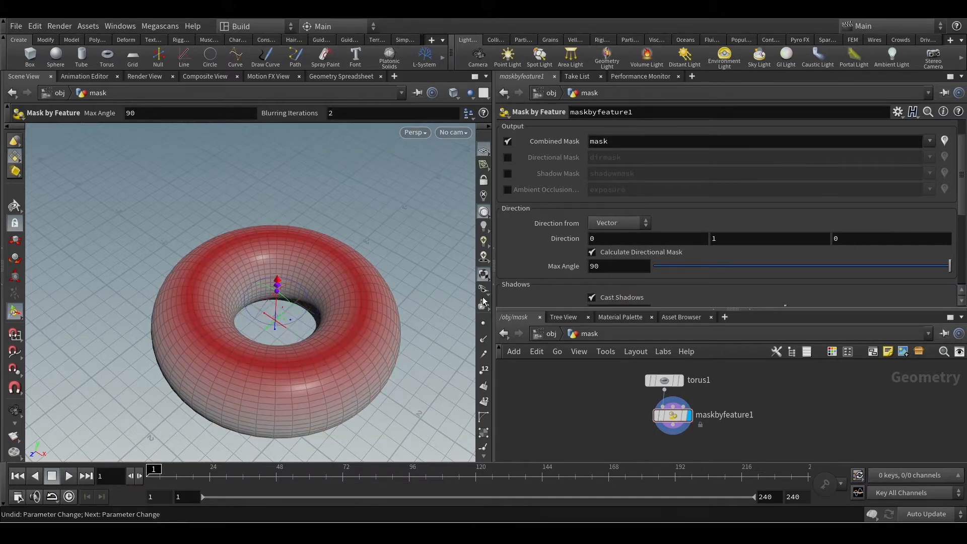
pyautogui.keyDown('alt'); pyautogui.moveTo(333, 321); pyautogui.dragTo(348, 289); pyautogui.keyUp('alt')
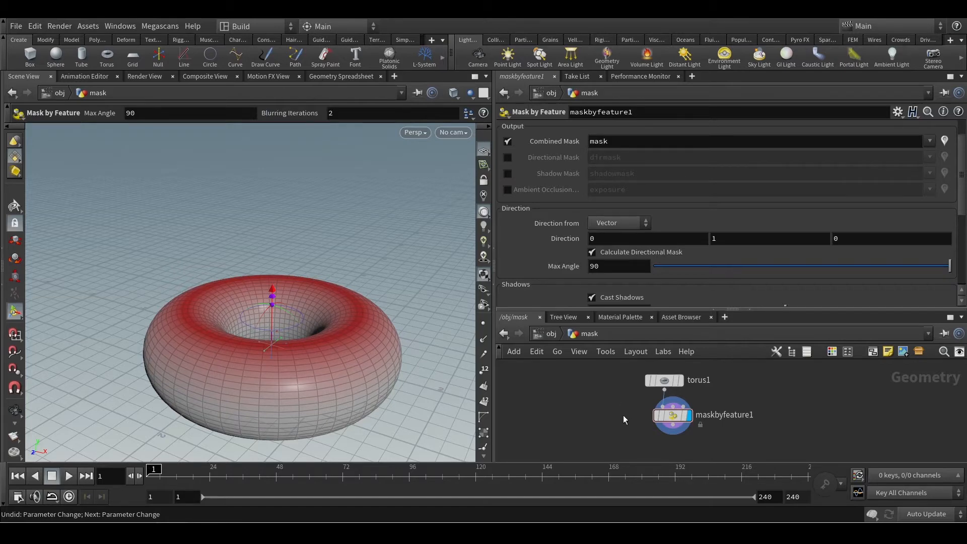
# - Add a Null node connected to the output of maskbyfeature1, and select maskbyfeature1 again to show its mask
pyautogui.click(664, 380)
pyautogui.rightClick(672, 412)
pyautogui.write('null')
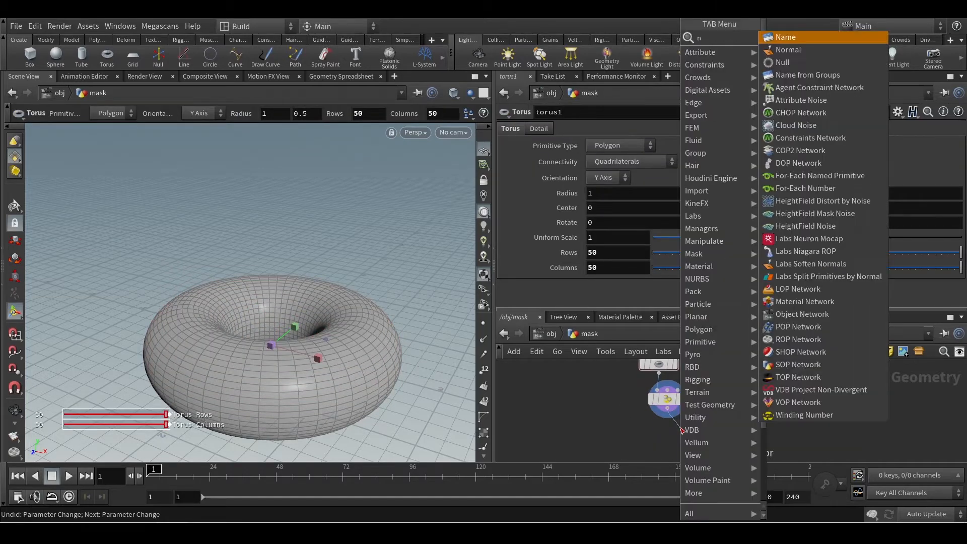
pyautogui.press('Return')
pyautogui.press('Return')
pyautogui.click(666, 398)
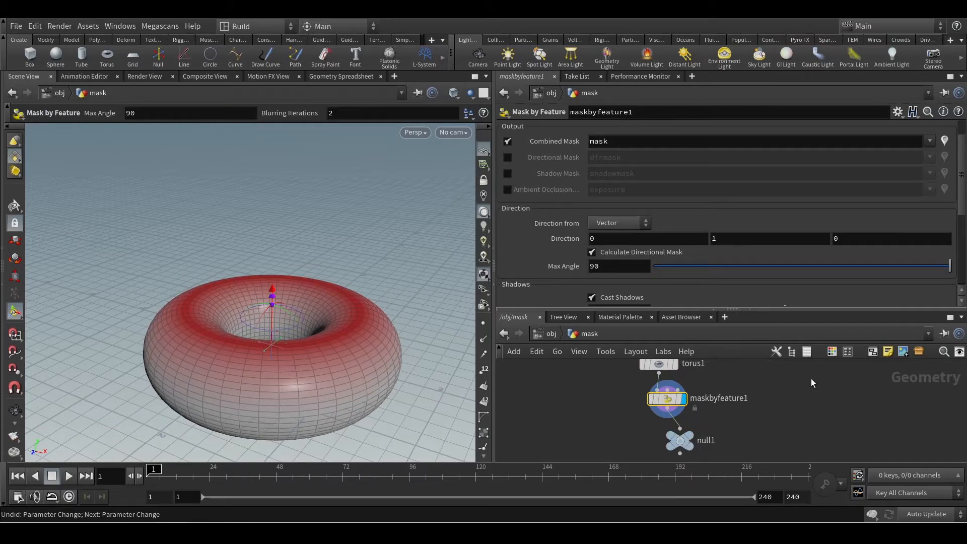
# - Examine how the mask falls on the torus from above and from the side, and review the direction and shadow settings
pyautogui.keyDown('alt'); pyautogui.moveTo(311, 303); pyautogui.dragTo(335, 337); pyautogui.keyUp('alt')
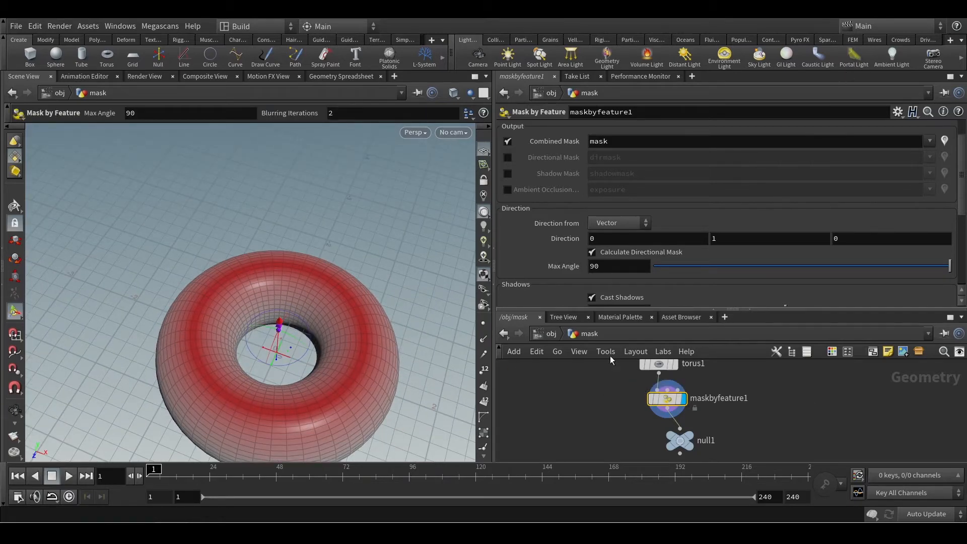
pyautogui.keyDown('alt'); pyautogui.moveTo(328, 341); pyautogui.dragTo(237, 312); pyautogui.keyUp('alt')
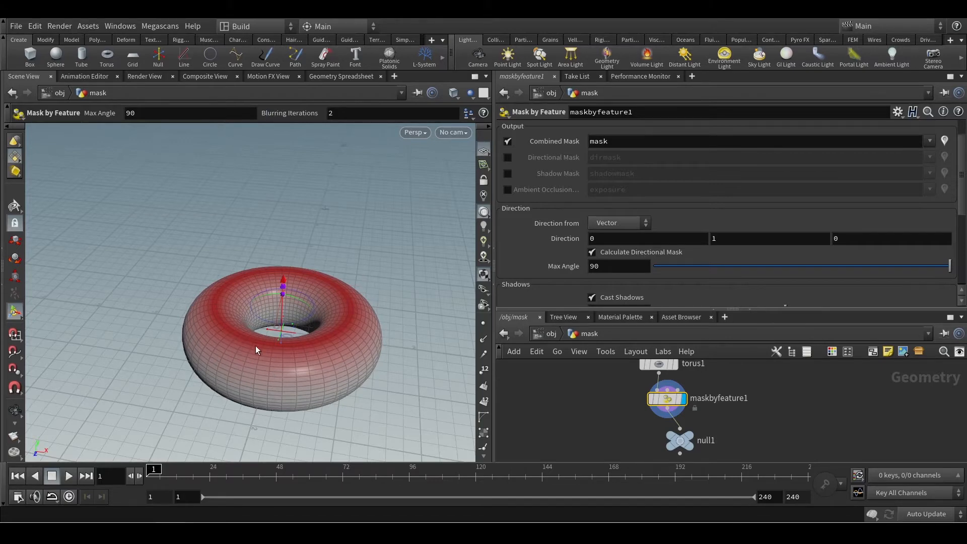
pyautogui.keyDown('alt'); pyautogui.moveTo(337, 333); pyautogui.dragTo(337, 357); pyautogui.keyUp('alt')
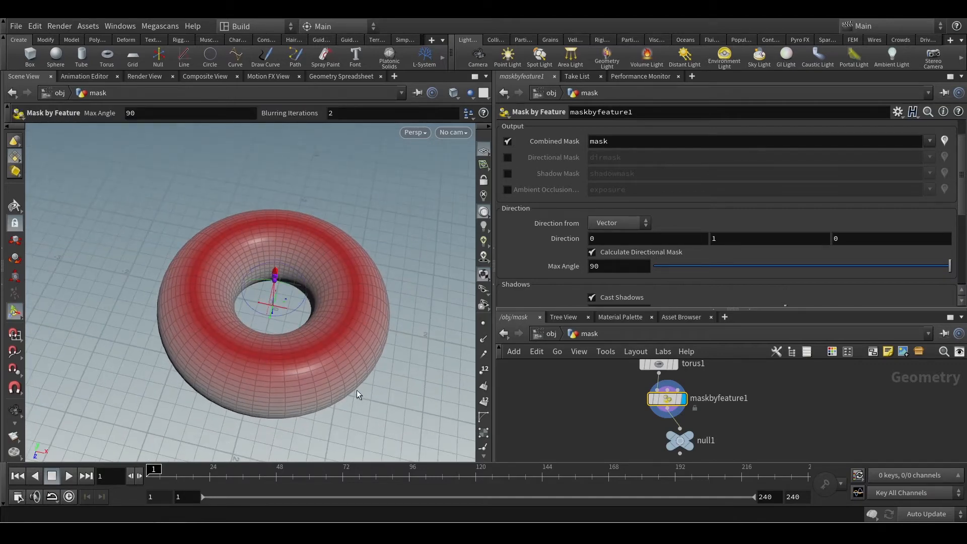
pyautogui.keyDown('alt'); pyautogui.moveTo(357, 390); pyautogui.dragTo(356, 324); pyautogui.keyUp('alt')
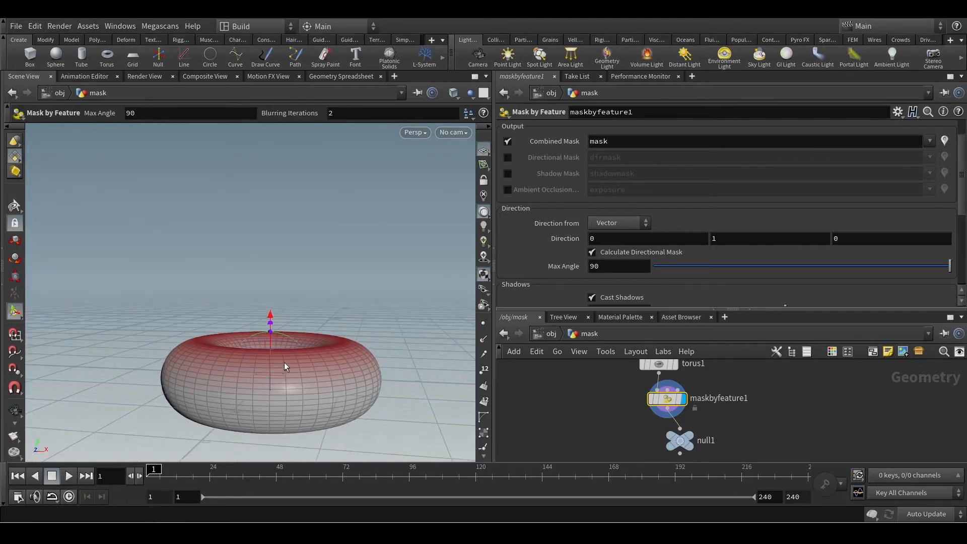
pyautogui.keyDown('alt'); pyautogui.moveTo(282, 365); pyautogui.dragTo(304, 369); pyautogui.keyUp('alt')
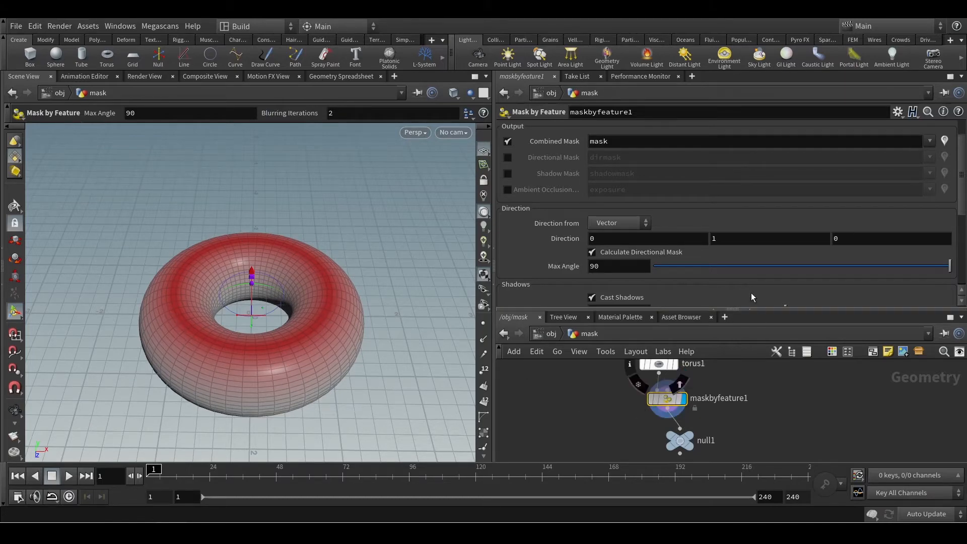
pyautogui.scroll(-5, 750, 290)
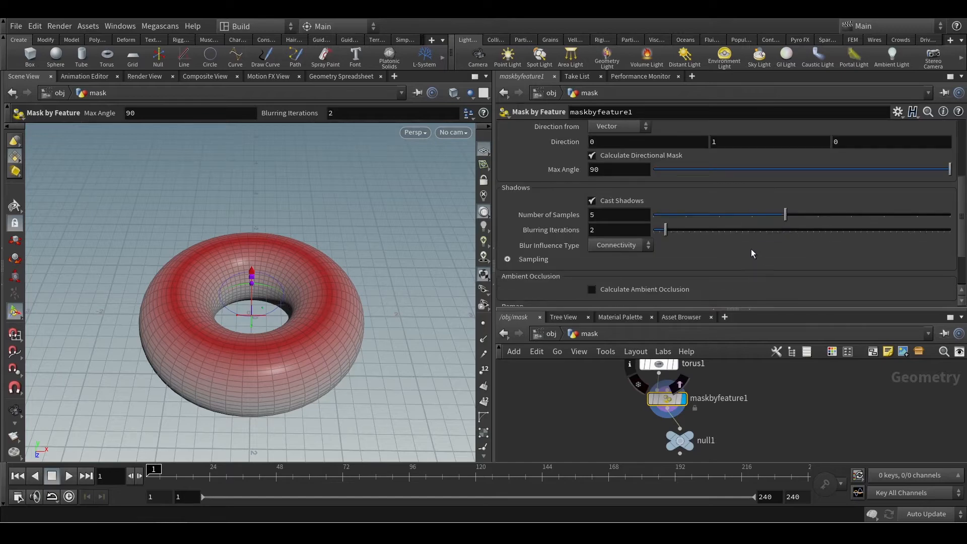
pyautogui.scroll(3, 554, 220)
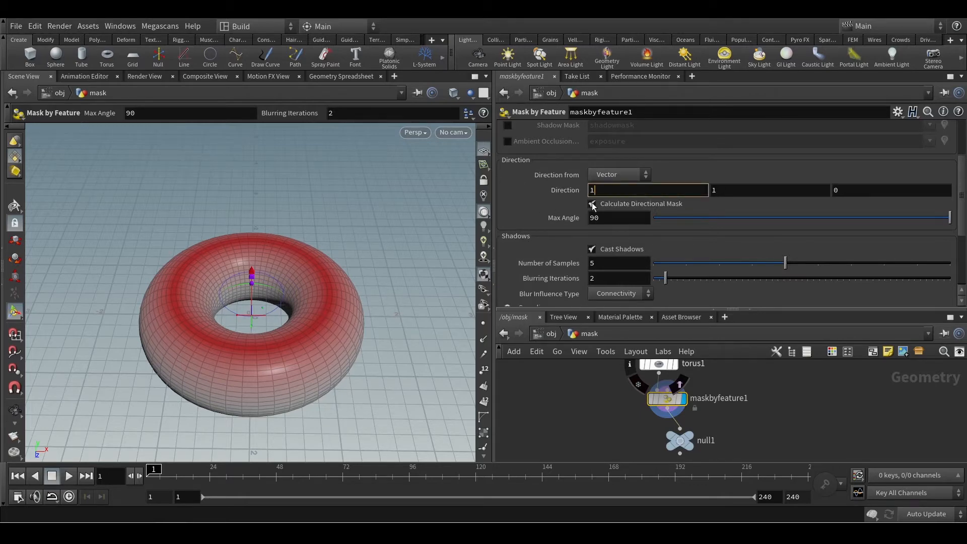
# - Add a Grid node beside the torus node
pyautogui.press('Tab')
pyautogui.write('gri')
pyautogui.press('Return')
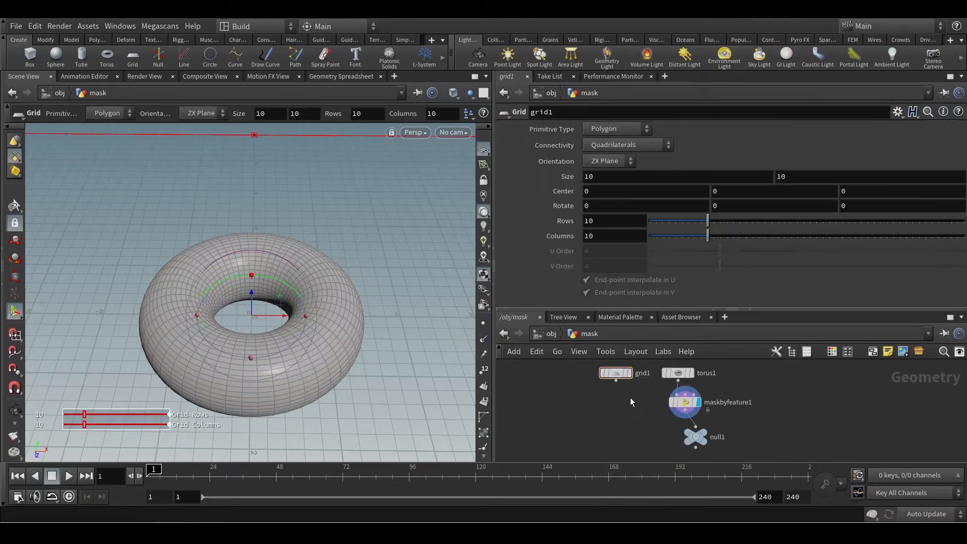
# - Add a Merge node combining grid1 and torus1, feed it into maskbyfeature1, and select the mask node
pyautogui.press('Tab')
pyautogui.write('merg')
pyautogui.press('Return')
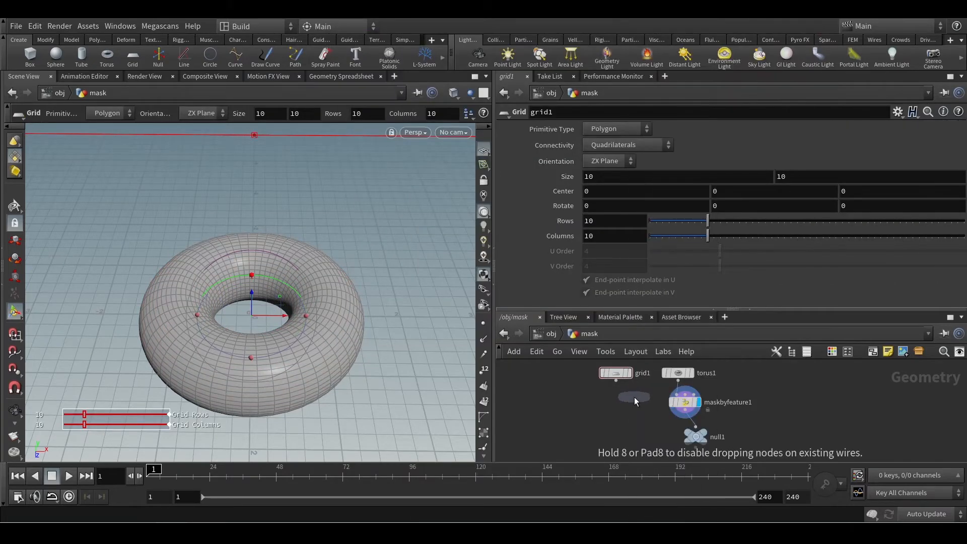
pyautogui.click(632, 396)
pyautogui.moveTo(630, 405); pyautogui.dragTo(669, 407)
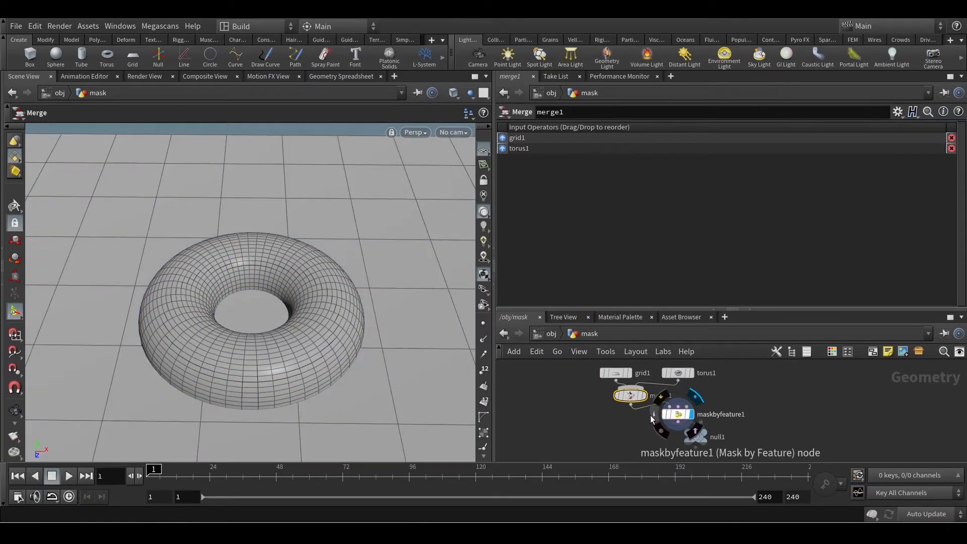
pyautogui.click(664, 416)
# - Greatly increase the grid's Rows and Columns to give the mask a finer mesh
pyautogui.press('Escape')
pyautogui.moveTo(459, 426); pyautogui.dragTo(378, 320)
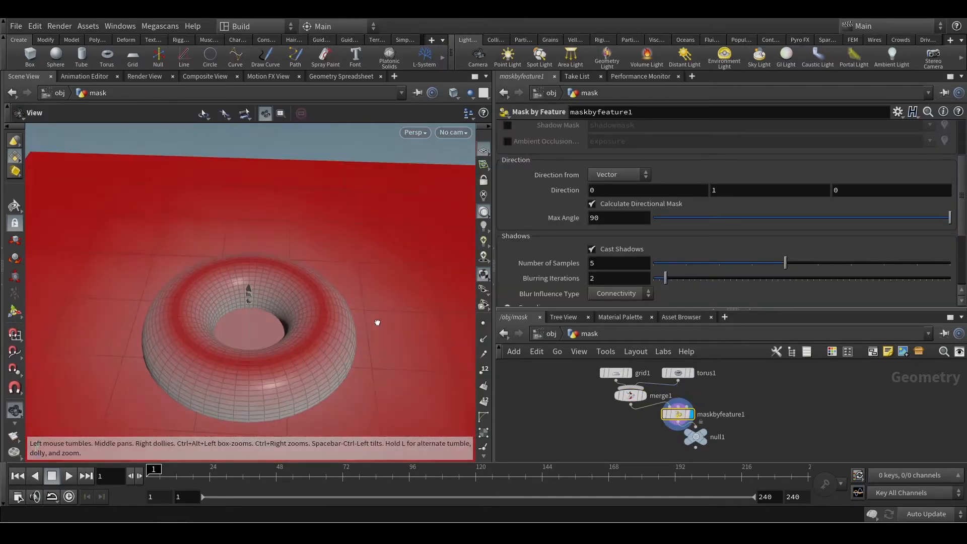
pyautogui.press('Return')
pyautogui.click(616, 373)
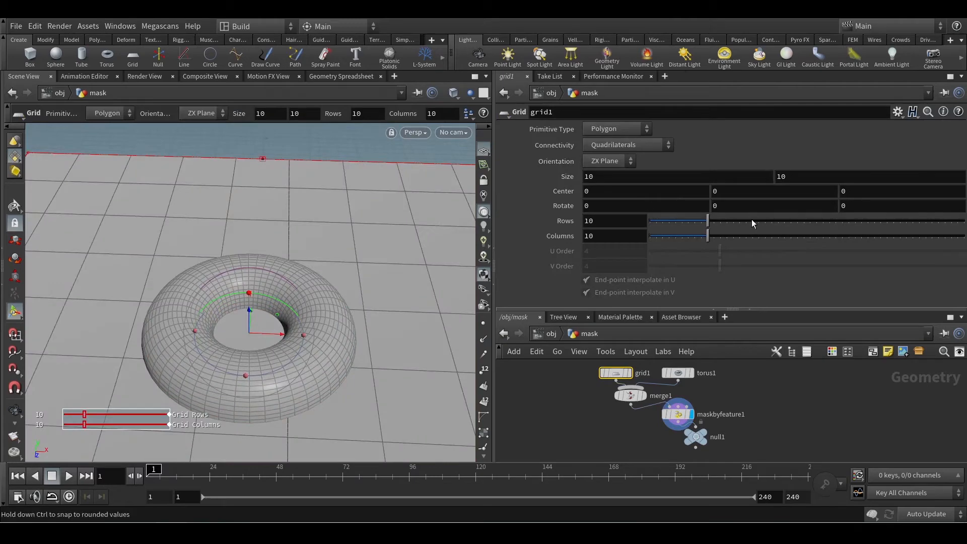
pyautogui.moveTo(751, 219); pyautogui.dragTo(965, 220)
pyautogui.moveTo(718, 240); pyautogui.dragTo(965, 237)
# - Try different shadow Number of Samples and Blurring Iterations values on maskbyfeature1, and undo the changes
pyautogui.click(678, 414)
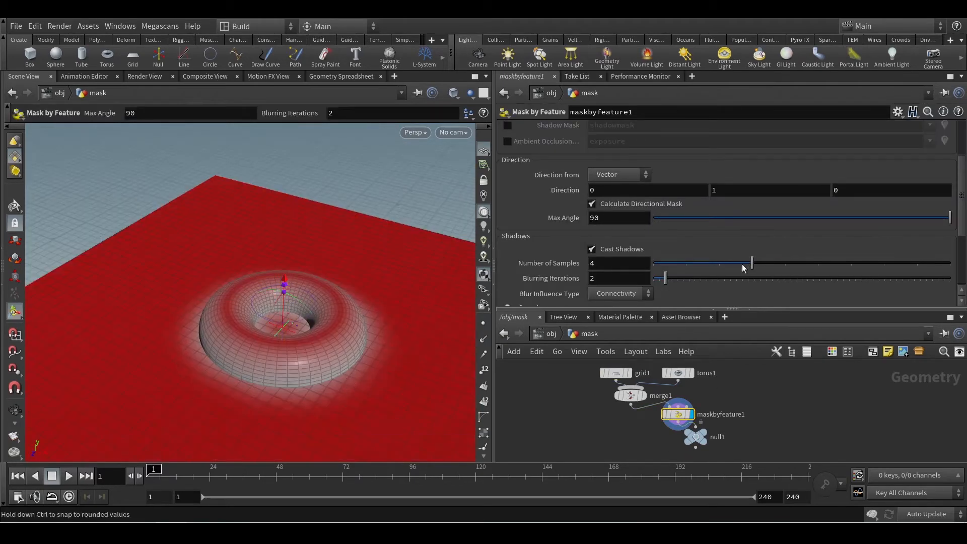
pyautogui.moveTo(666, 278); pyautogui.dragTo(796, 279)
pyautogui.hotkey('ctrl', 'z')
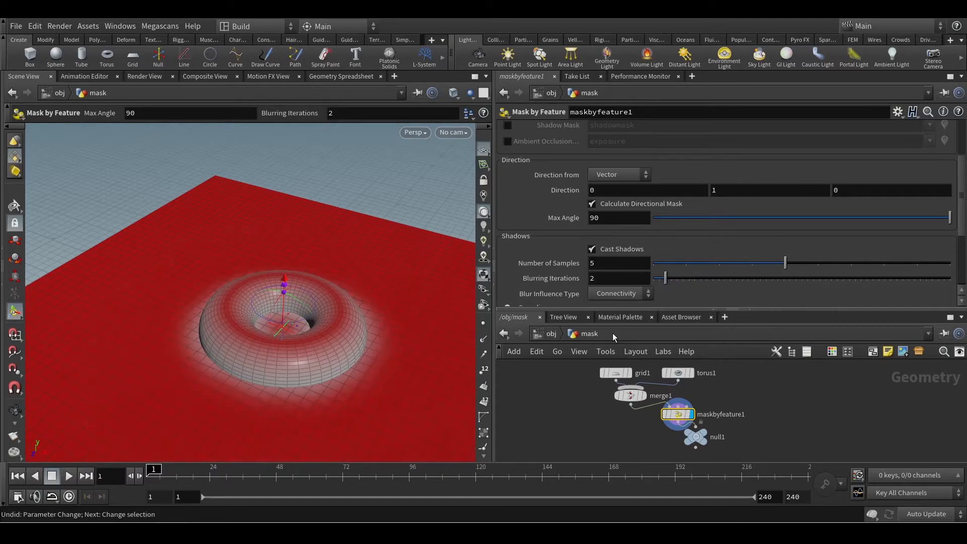
# - Toggle Cast Shadows to compare the mask with and without shadows, and leave it disabled
pyautogui.click(600, 250)
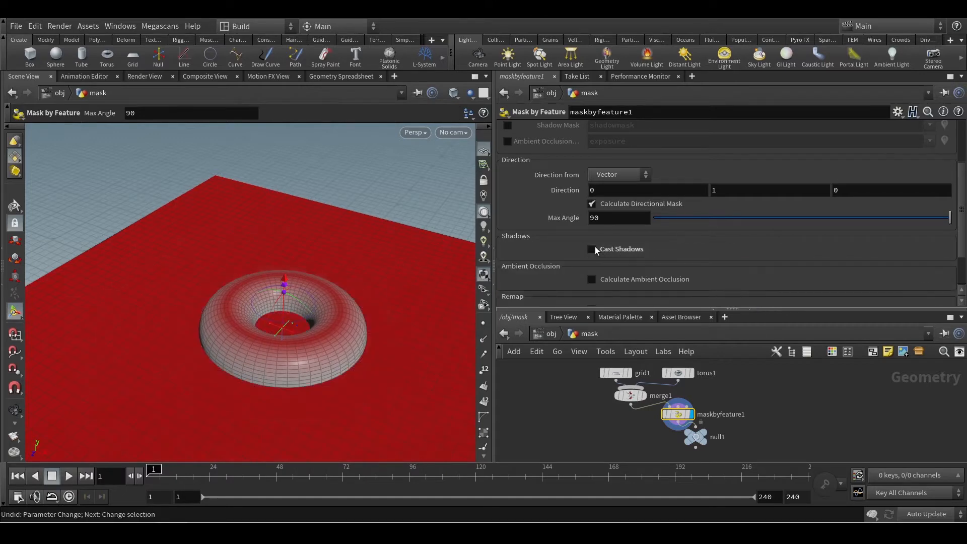
pyautogui.click(596, 249)
pyautogui.click(595, 250)
pyautogui.click(593, 249)
pyautogui.click(592, 249)
# - Enable Calculate Ambient Occlusion and inspect the resulting mask around the torus on the grid
pyautogui.click(591, 280)
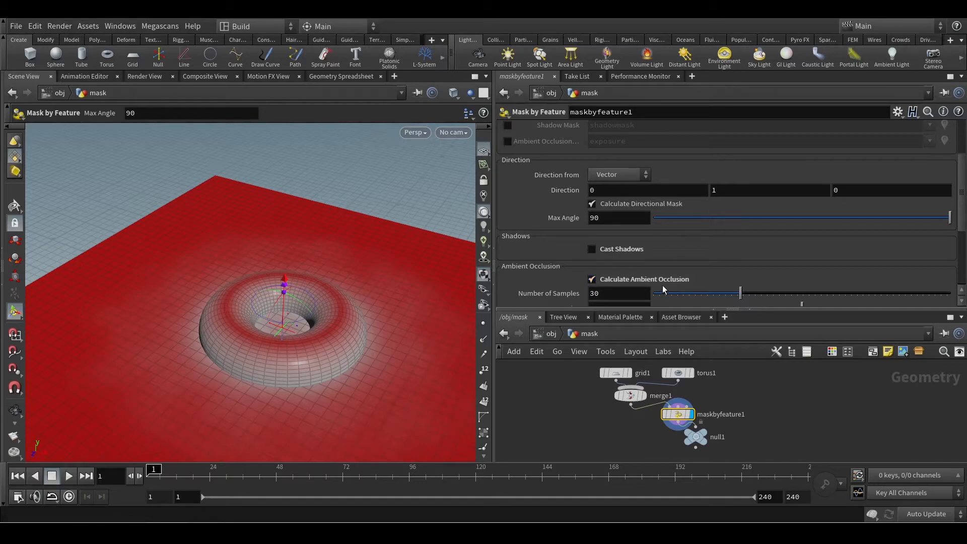
pyautogui.press('Escape')
pyautogui.moveTo(181, 273); pyautogui.dragTo(252, 277)
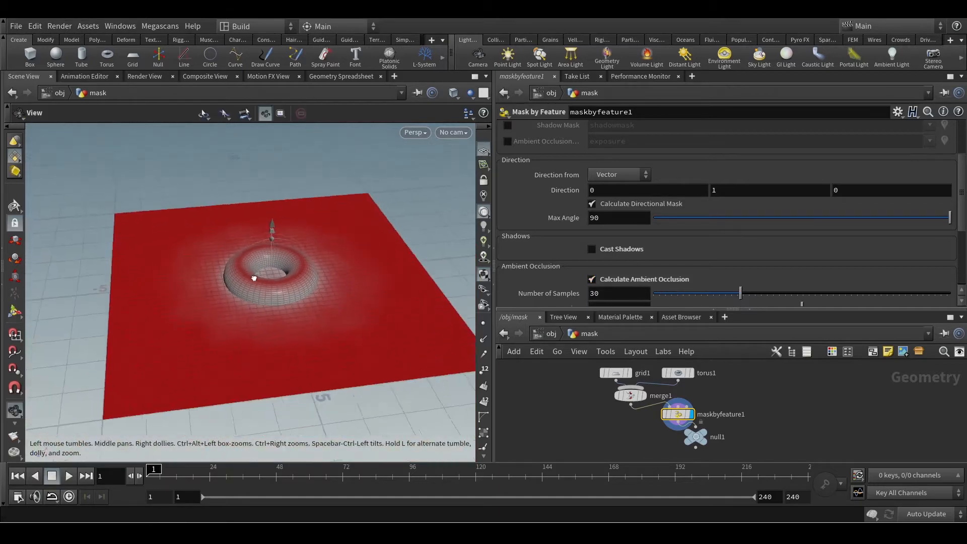
pyautogui.keyDown('alt'); pyautogui.moveTo(252, 276); pyautogui.dragTo(262, 241, button='right'); pyautogui.keyUp('alt')
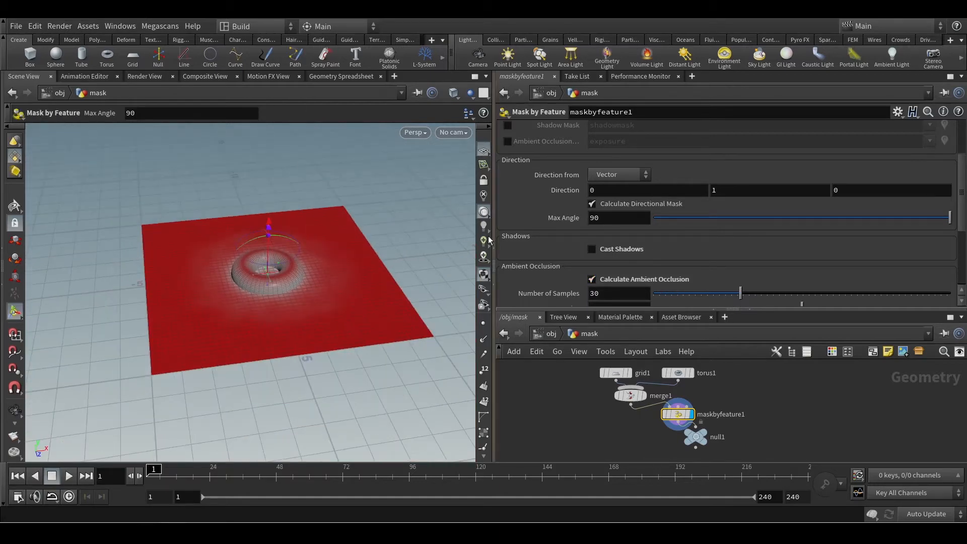
pyautogui.keyDown('alt'); pyautogui.moveTo(327, 232); pyautogui.dragTo(389, 230, button='right'); pyautogui.keyUp('alt')
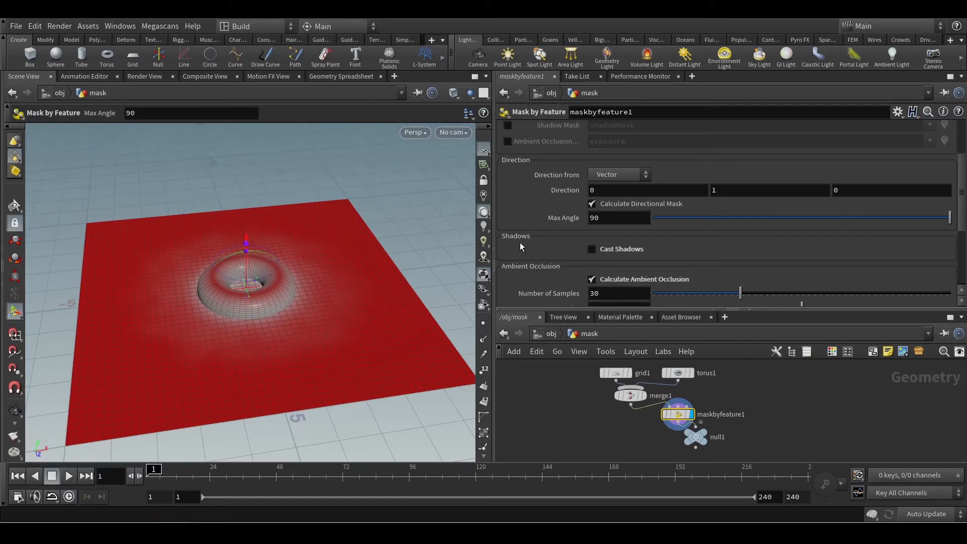
pyautogui.keyDown('alt'); pyautogui.scroll(4, 337, 230); pyautogui.keyUp('alt')
pyautogui.keyDown('alt'); pyautogui.moveTo(334, 231); pyautogui.dragTo(304, 289); pyautogui.keyUp('alt')
pyautogui.keyDown('alt'); pyautogui.moveTo(304, 289); pyautogui.dragTo(380, 244, button='middle'); pyautogui.keyUp('alt')
# - Try changing the ambient occlusion settings, undo the change, and disable Calculate Ambient Occlusion
pyautogui.scroll(-3, 608, 287)
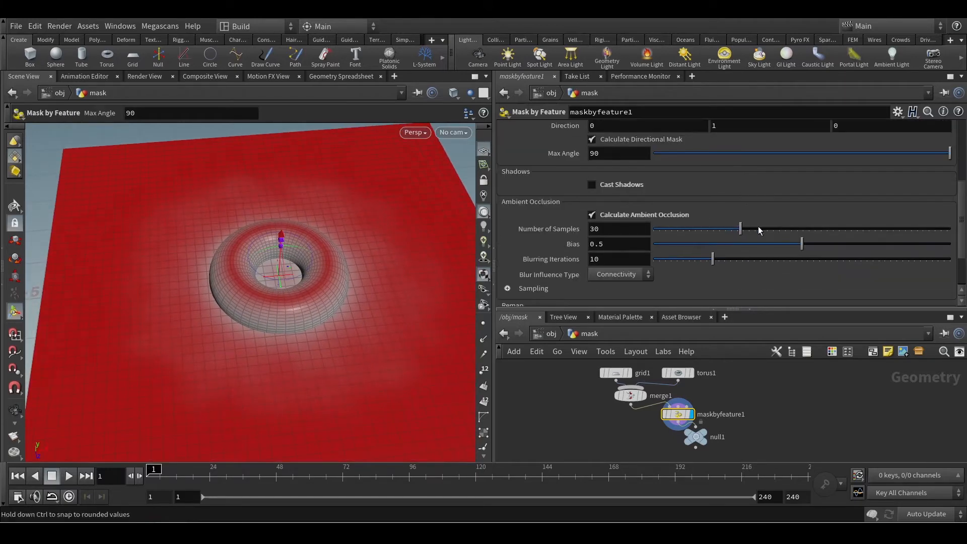
pyautogui.hotkey('ctrl', 'z')
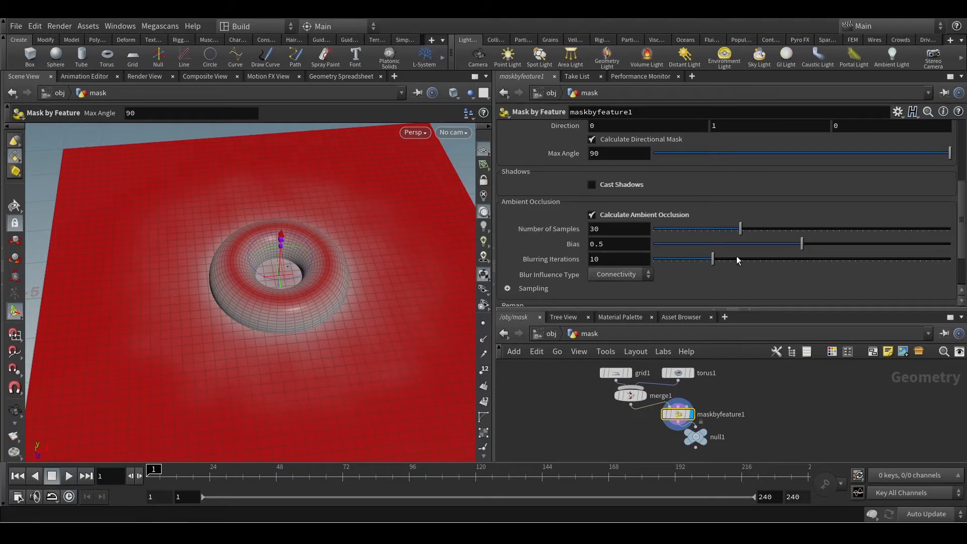
pyautogui.scroll(-2, 707, 271)
pyautogui.scroll(2, 630, 237)
pyautogui.click(591, 216)
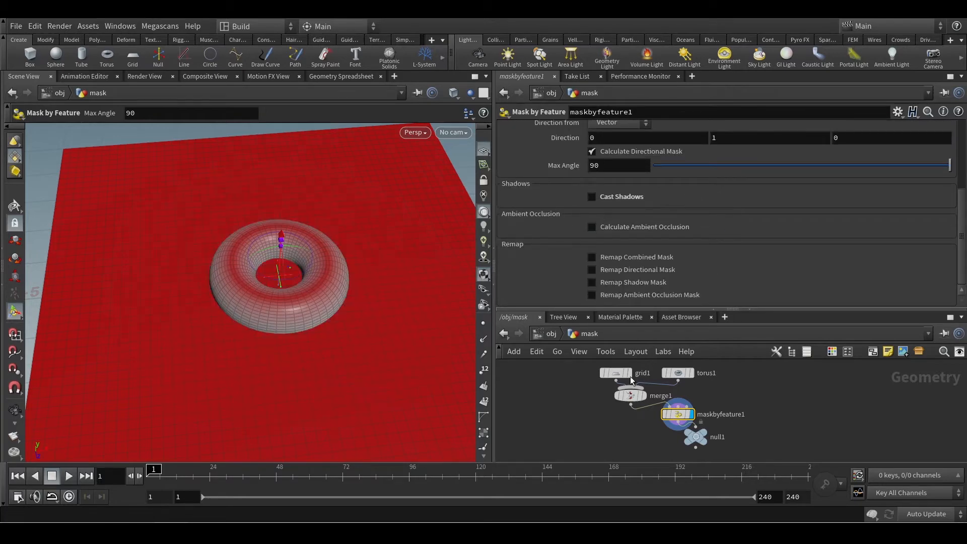
# - Delete the grid1 and merge1 nodes, and display maskbyfeature1 to inspect its mask on the torus alone
pyautogui.moveTo(620, 381); pyautogui.dragTo(622, 427)
pyautogui.press('Delete')
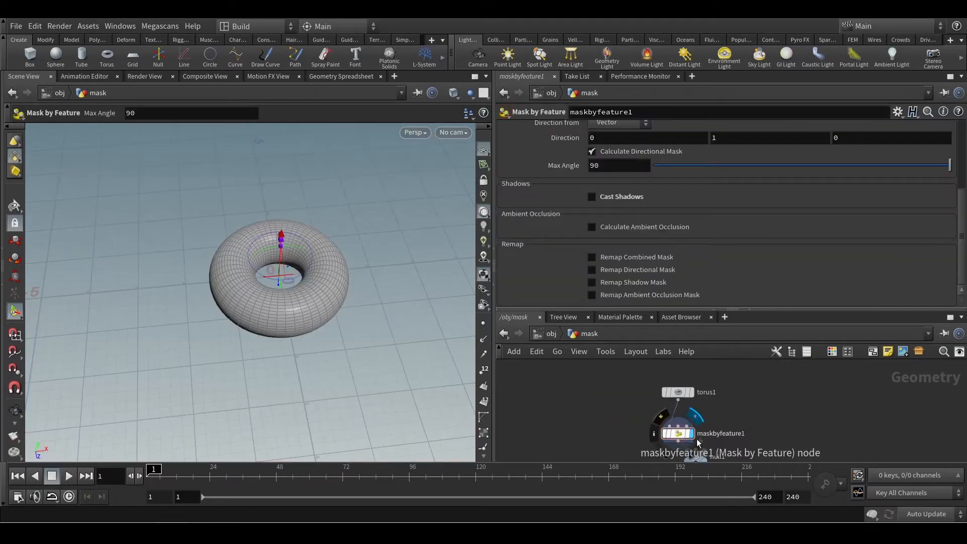
pyautogui.click(692, 436)
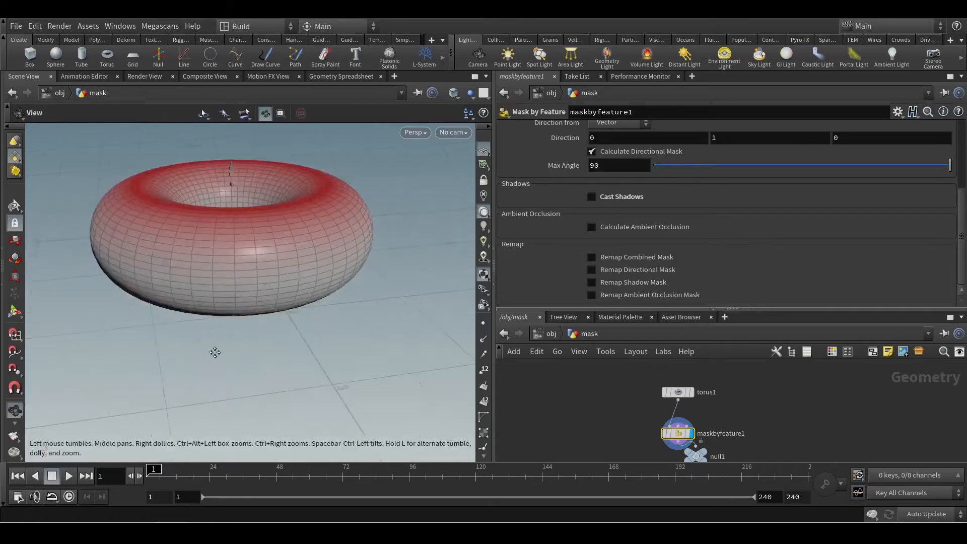
pyautogui.keyDown('alt'); pyautogui.moveTo(214, 352); pyautogui.dragTo(212, 331, button='right'); pyautogui.keyUp('alt')
pyautogui.keyDown('alt'); pyautogui.moveTo(211, 331); pyautogui.dragTo(301, 323); pyautogui.keyUp('alt')
pyautogui.press('Return')
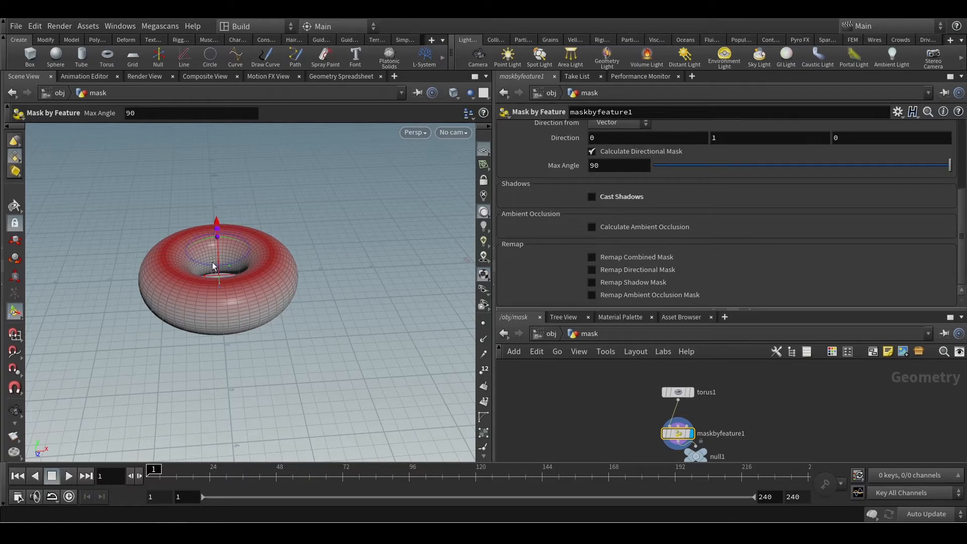
pyautogui.press('Escape')
pyautogui.moveTo(213, 261); pyautogui.dragTo(305, 293)
pyautogui.press('Return')
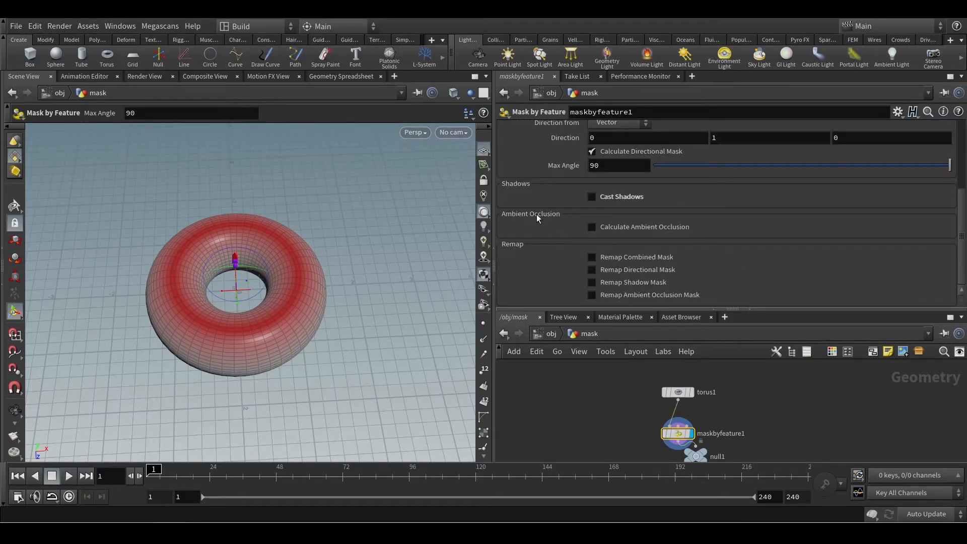
# - Enable Remap Directional Mask on maskbyfeature1
pyautogui.scroll(1, 536, 213)
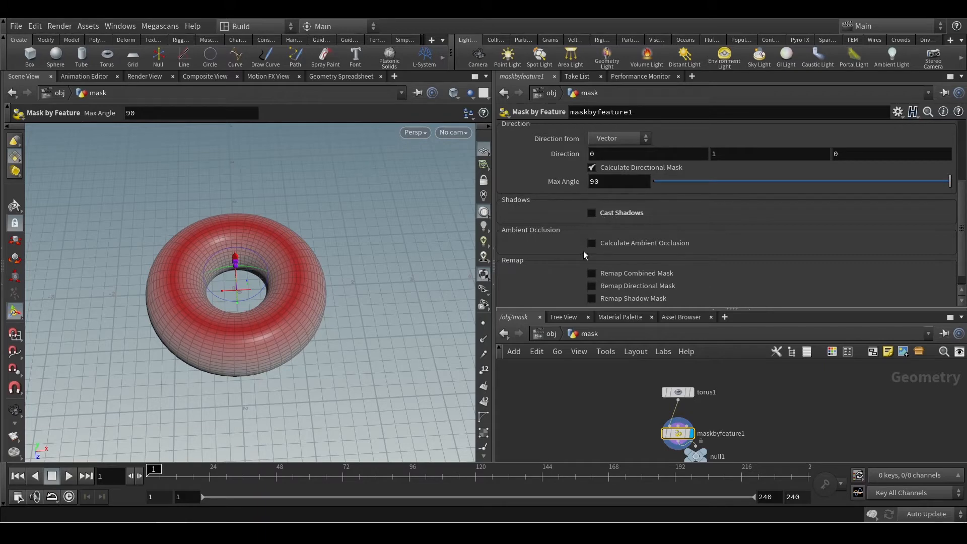
pyautogui.scroll(-1, 612, 282)
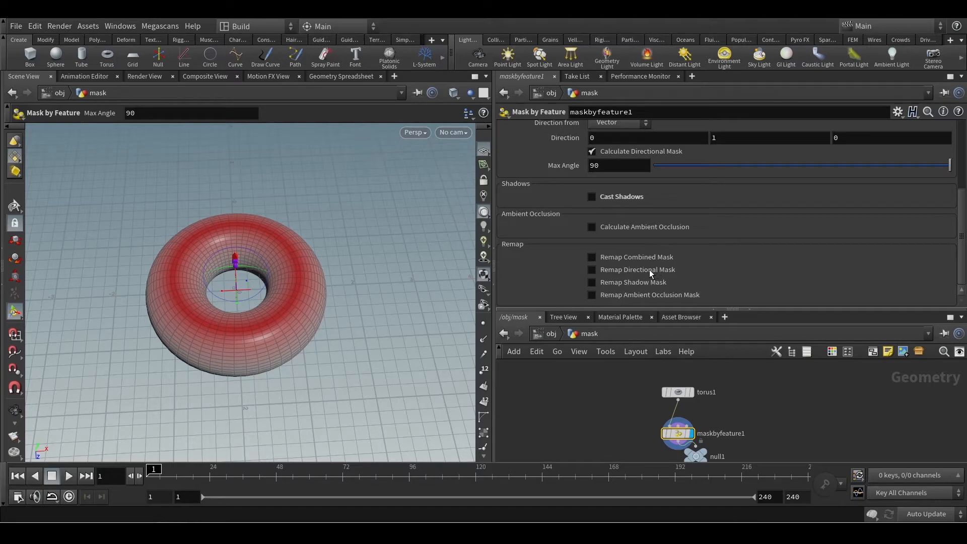
pyautogui.scroll(8, 648, 270)
pyautogui.scroll(-4, 564, 217)
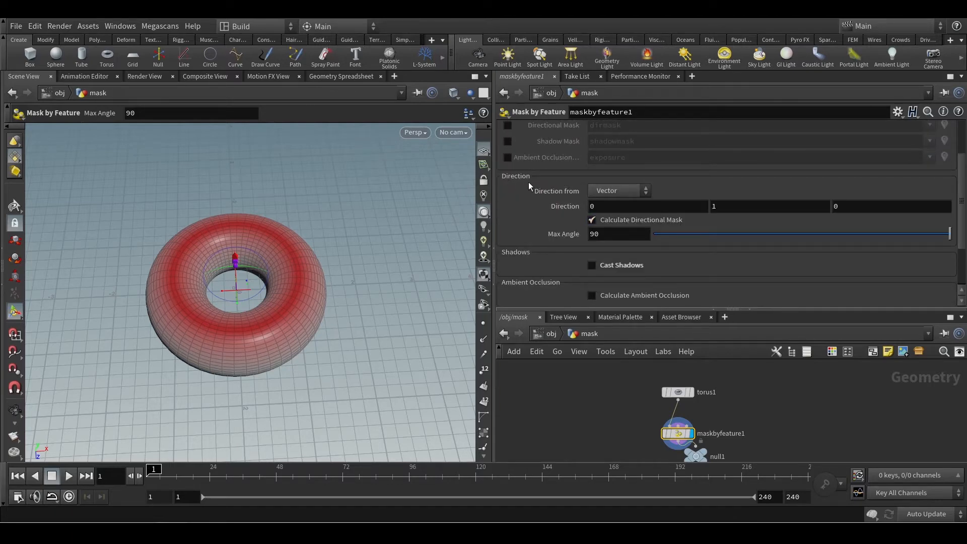
pyautogui.scroll(-4, 652, 251)
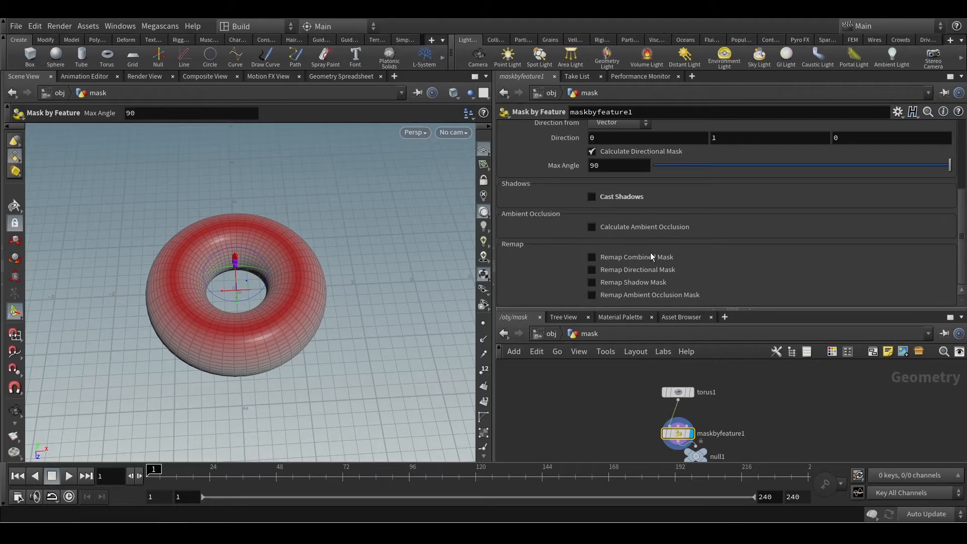
pyautogui.click(592, 270)
# - Add alternating low and high points to the low and middle range of the Directional Mask Ramp
pyautogui.scroll(-3, 725, 242)
pyautogui.click(802, 259)
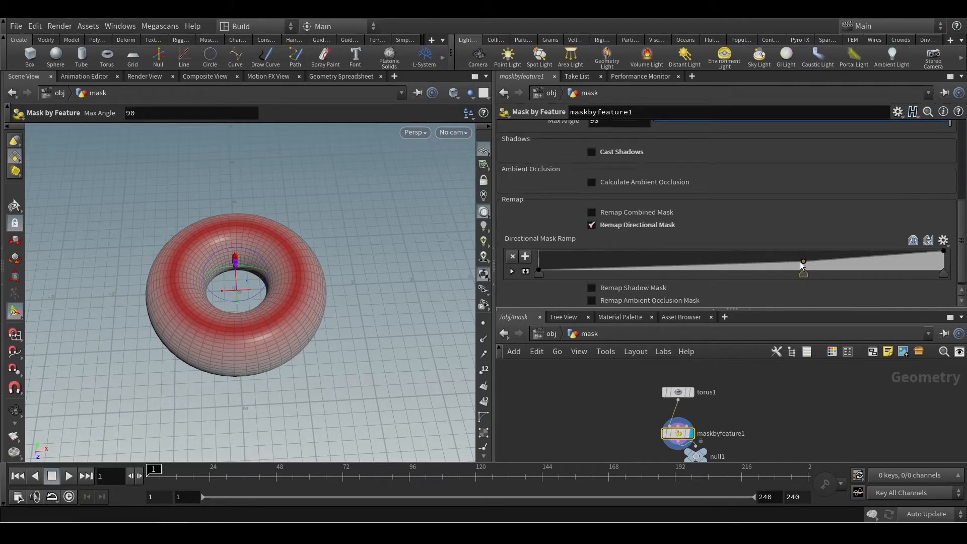
pyautogui.moveTo(772, 261); pyautogui.dragTo(765, 249)
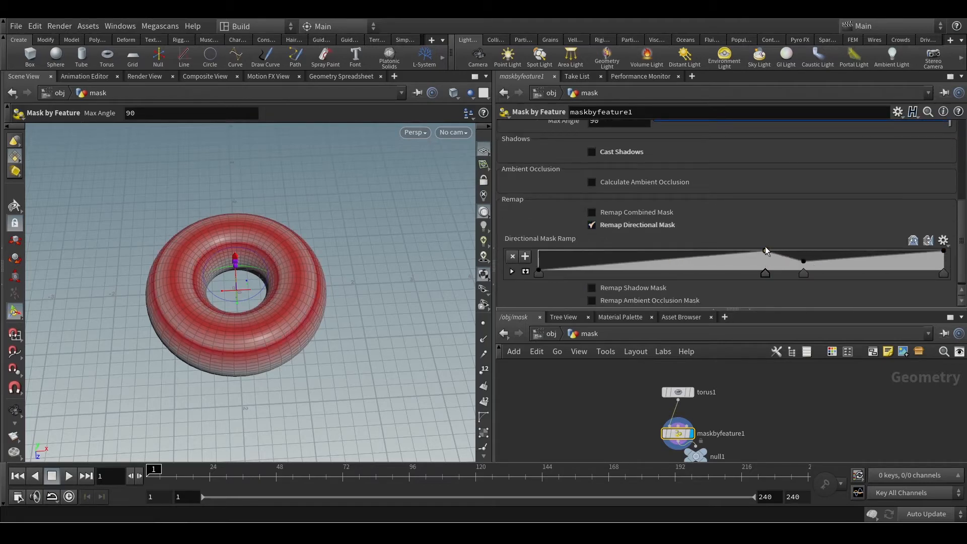
pyautogui.click(713, 266)
pyautogui.moveTo(672, 266); pyautogui.dragTo(671, 251)
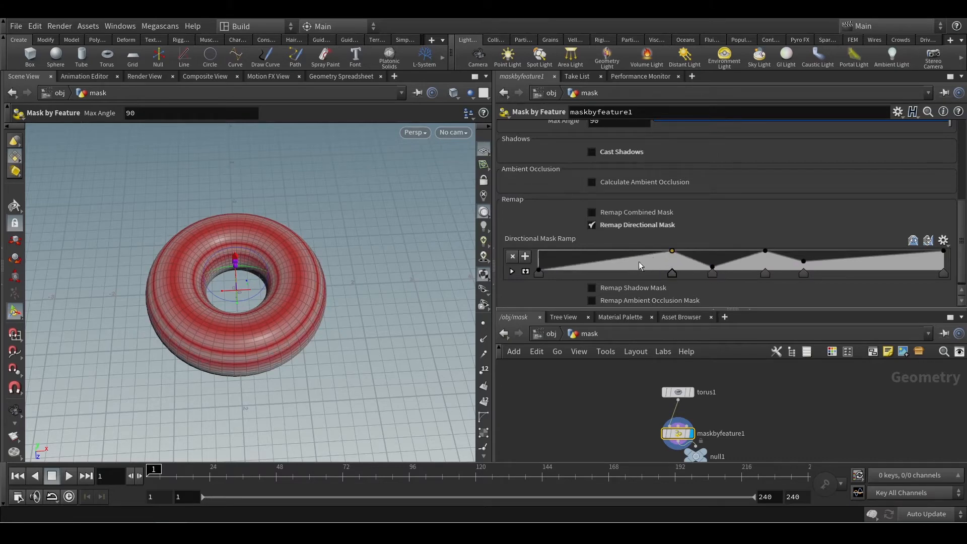
pyautogui.click(625, 266)
pyautogui.moveTo(596, 267); pyautogui.dragTo(595, 251)
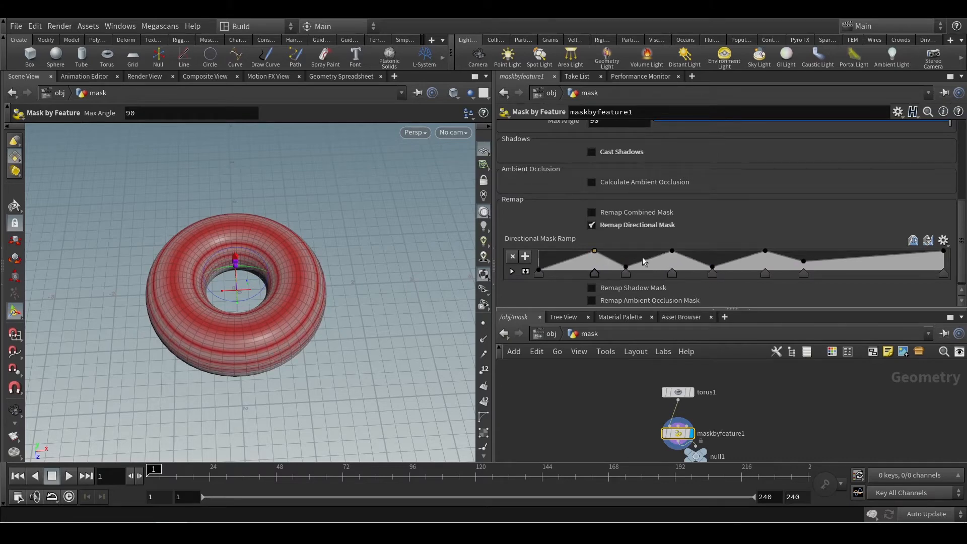
# - Add further peaks and dips near the high end of the Directional Mask Ramp, and inspect the mask on the torus
pyautogui.click(871, 265)
pyautogui.moveTo(849, 269)
pyautogui.mouseDown()
pyautogui.moveTo(849, 253)
pyautogui.moveTo(902, 252)
pyautogui.mouseUp()
pyautogui.click(925, 263)
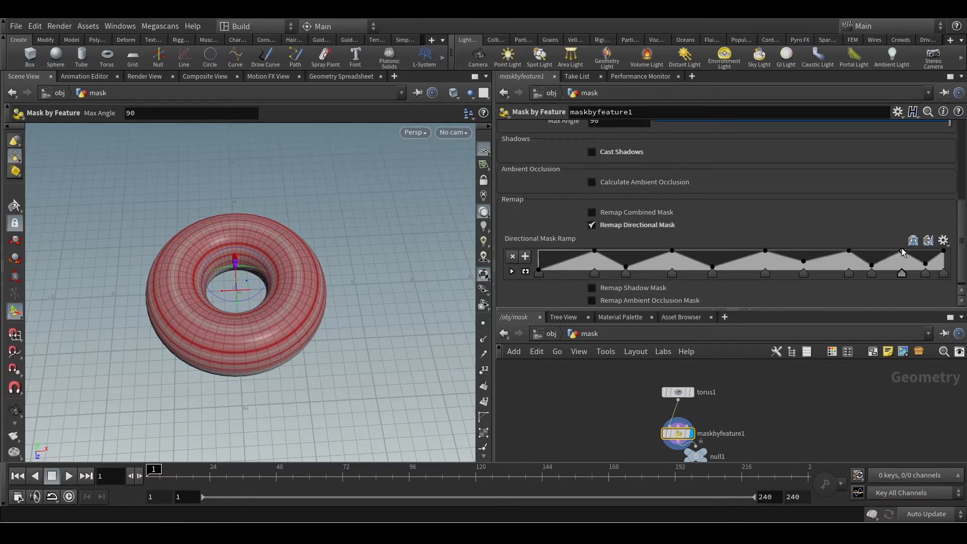
pyautogui.press('Escape')
pyautogui.moveTo(334, 323); pyautogui.dragTo(292, 303)
pyautogui.scroll(8, 291, 303)
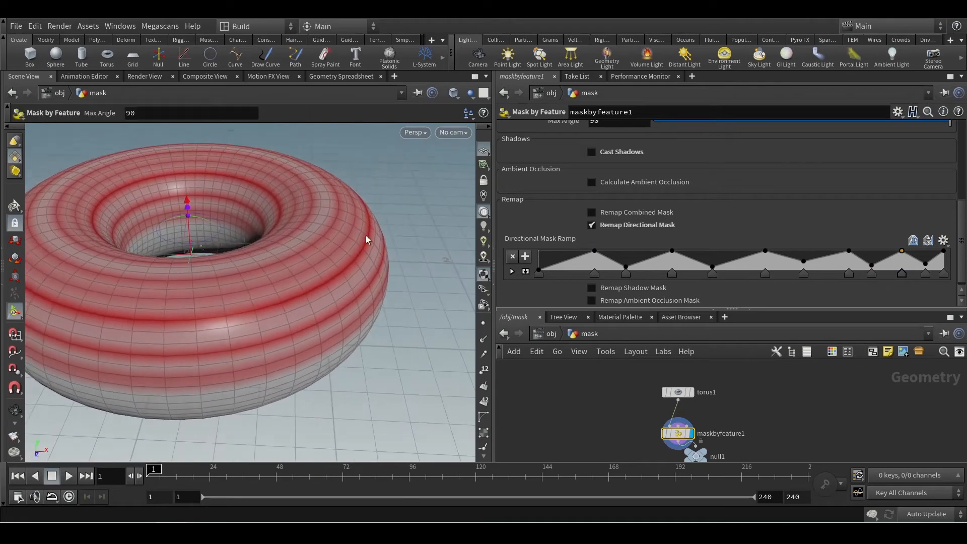
pyautogui.moveTo(234, 228); pyautogui.dragTo(242, 297)
pyautogui.press('Return')
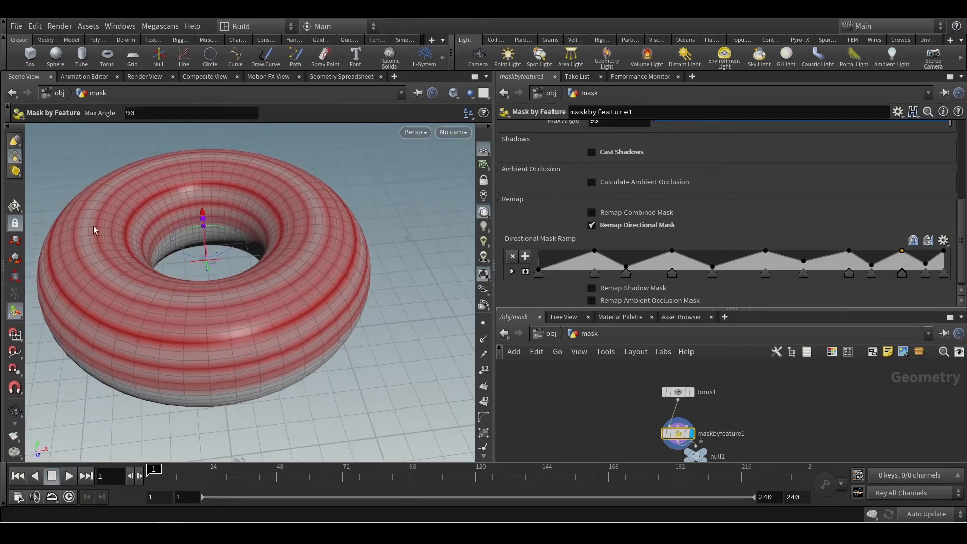
# - Move the null1 node aside to free up space beneath maskbyfeature1
pyautogui.scroll(-3, 771, 419)
pyautogui.scroll(2, 793, 436)
pyautogui.moveTo(794, 429); pyautogui.dragTo(821, 428, button='middle')
pyautogui.scroll(1, 812, 398)
pyautogui.moveTo(772, 423); pyautogui.dragTo(664, 430)
pyautogui.scroll(2, 757, 422)
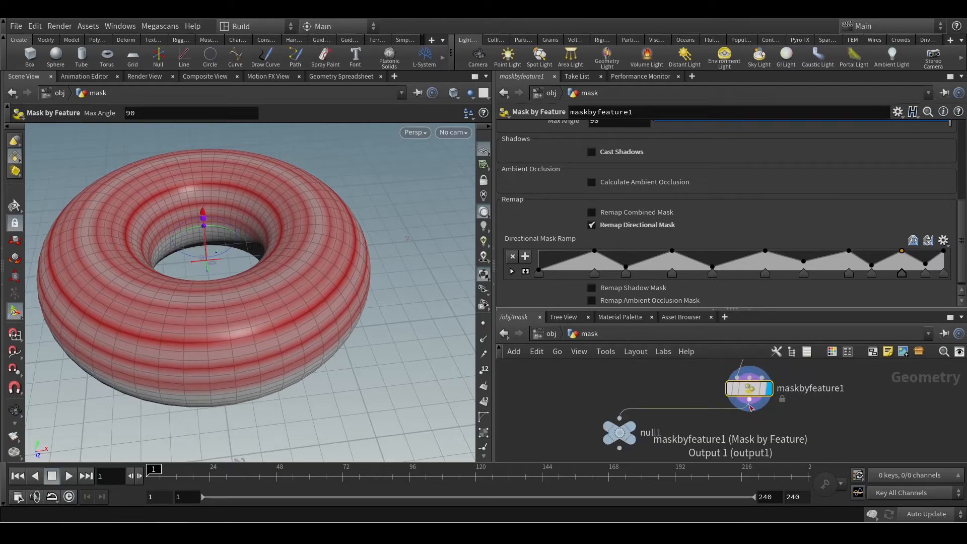
pyautogui.moveTo(793, 425); pyautogui.dragTo(774, 416, button='middle')
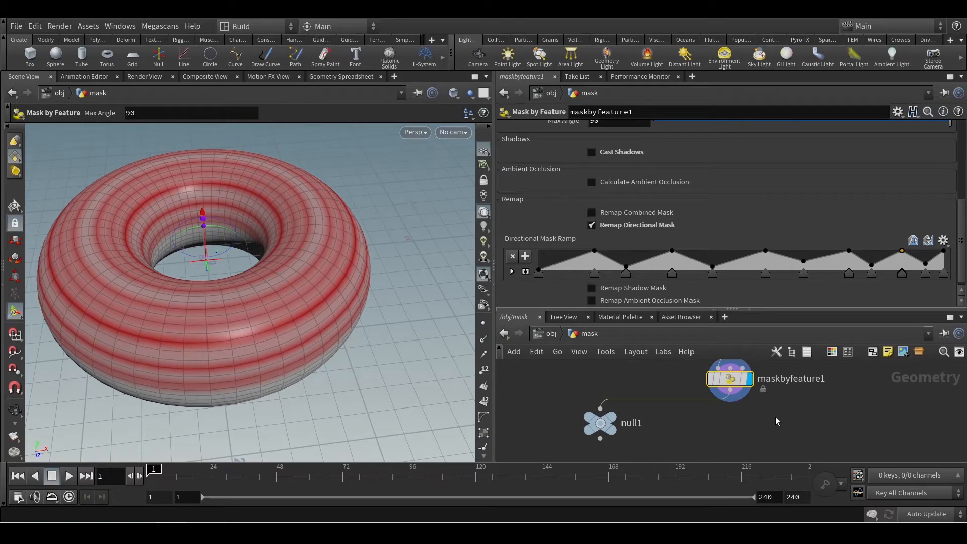
# - Examine the node info of maskbyfeature1 for its point attributes
pyautogui.moveTo(730, 390); pyautogui.dragTo(748, 404)
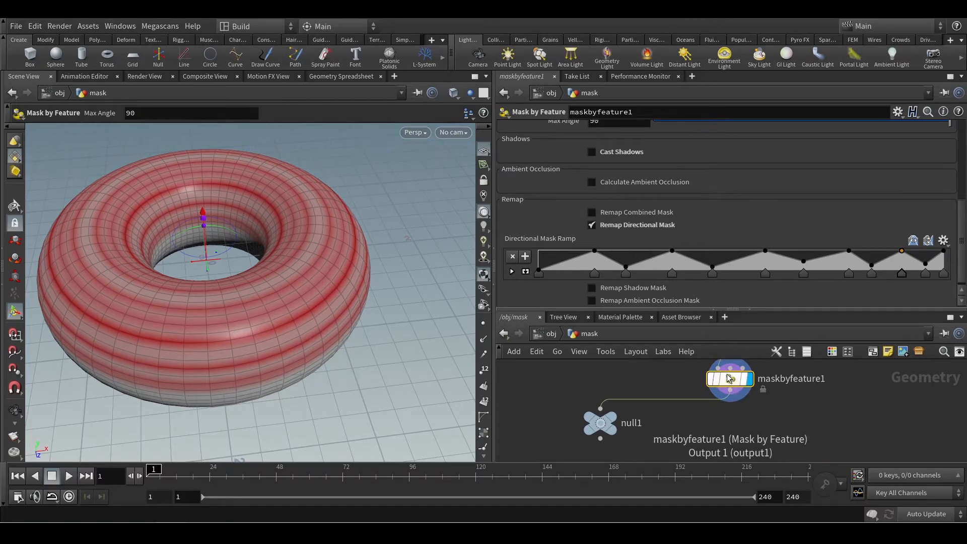
pyautogui.moveTo(729, 378); pyautogui.dragTo(459, 332, button='middle')
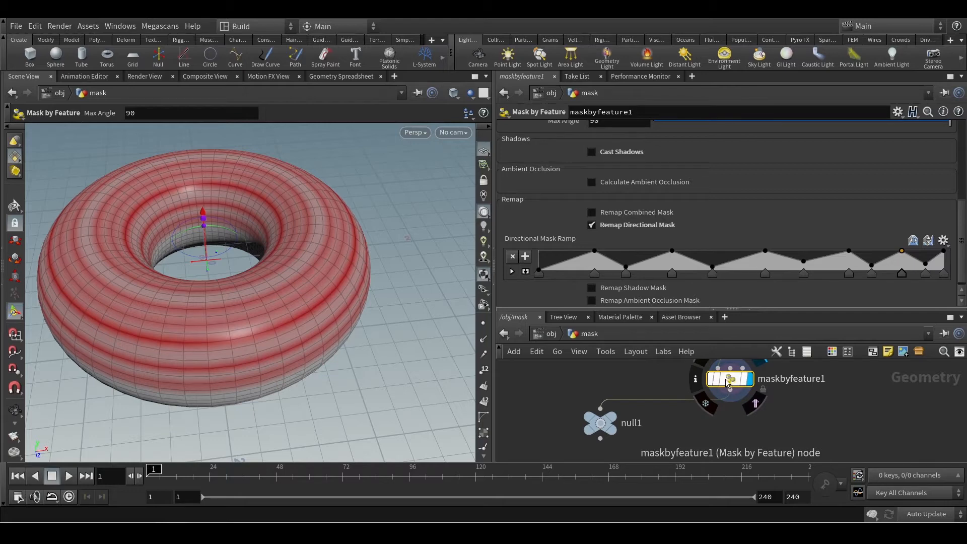
pyautogui.moveTo(727, 382); pyautogui.dragTo(536, 363, button='middle')
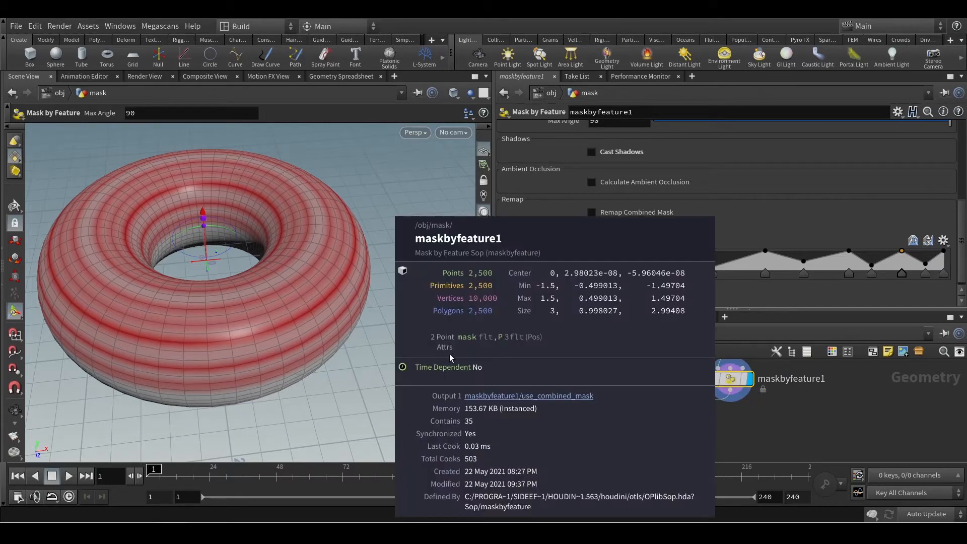
pyautogui.moveTo(463, 359); pyautogui.dragTo(835, 446, button='middle')
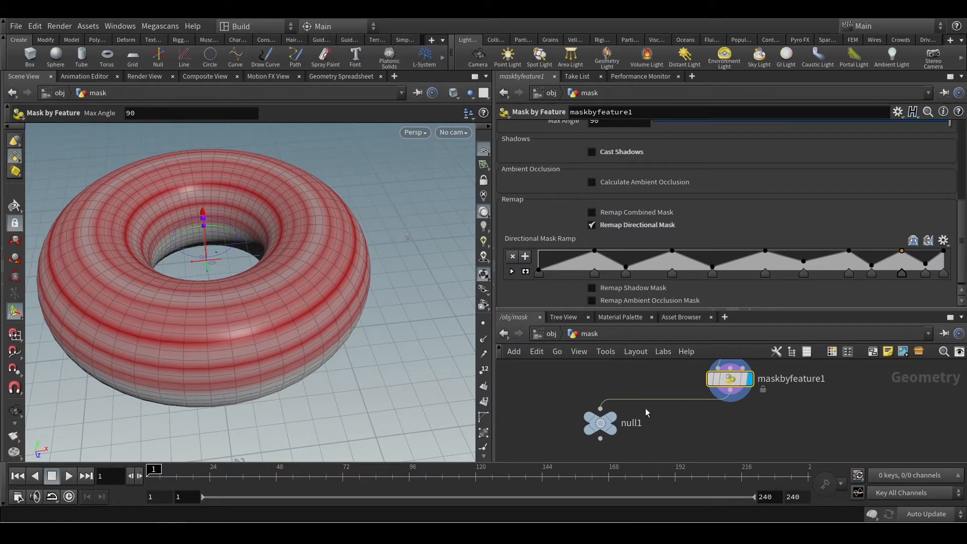
# - Add a Scatter node fed by maskbyfeature1, place it beneath that node and display it
pyautogui.click(731, 390)
pyautogui.press('Tab')
pyautogui.write('scat')
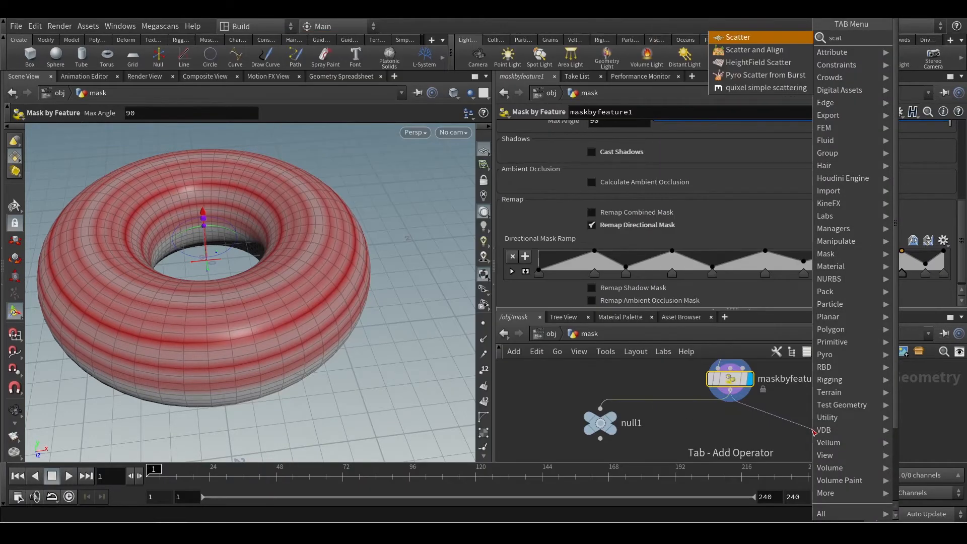
pyautogui.press('Return')
pyautogui.click(812, 431)
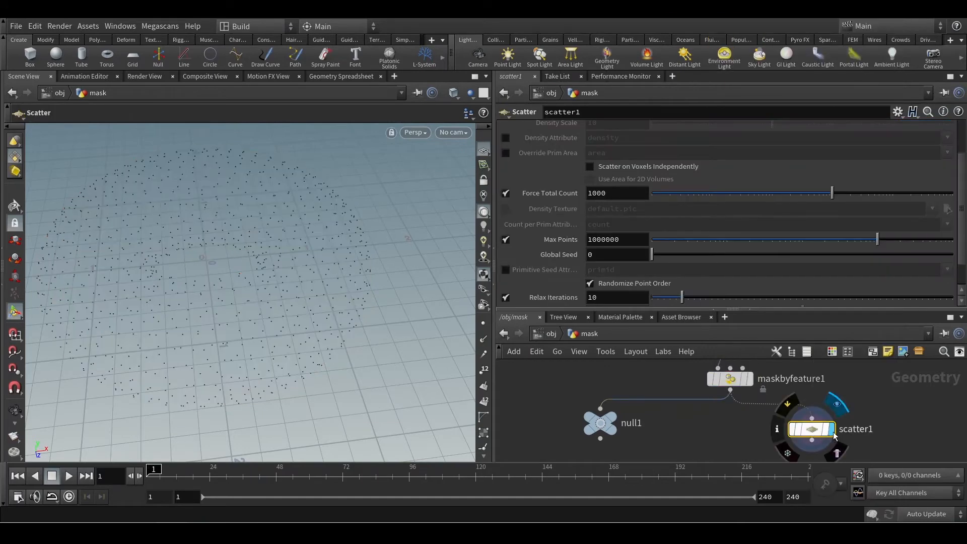
pyautogui.moveTo(812, 433); pyautogui.dragTo(740, 431)
# - Enable the Density Attribute on scatter1 and set it to mask
pyautogui.scroll(3, 627, 209)
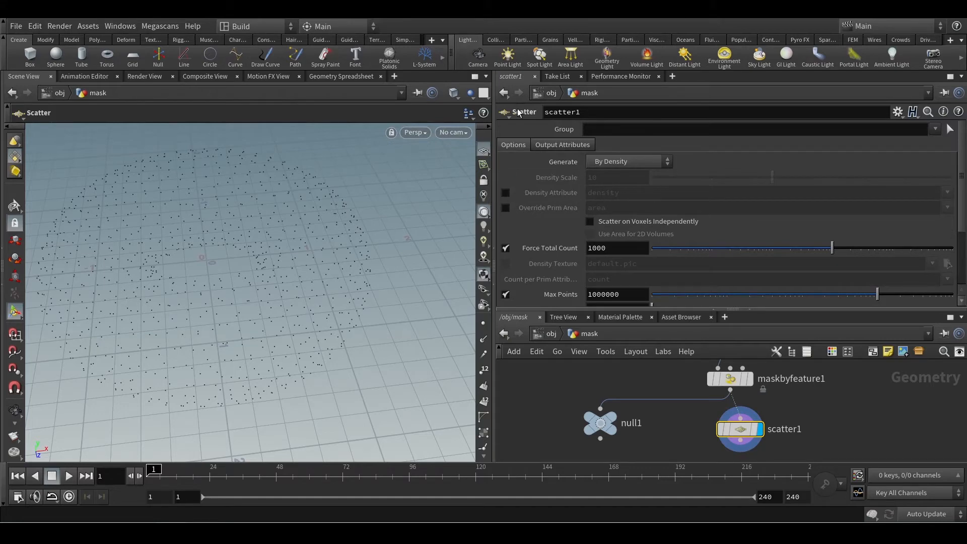
pyautogui.click(505, 193)
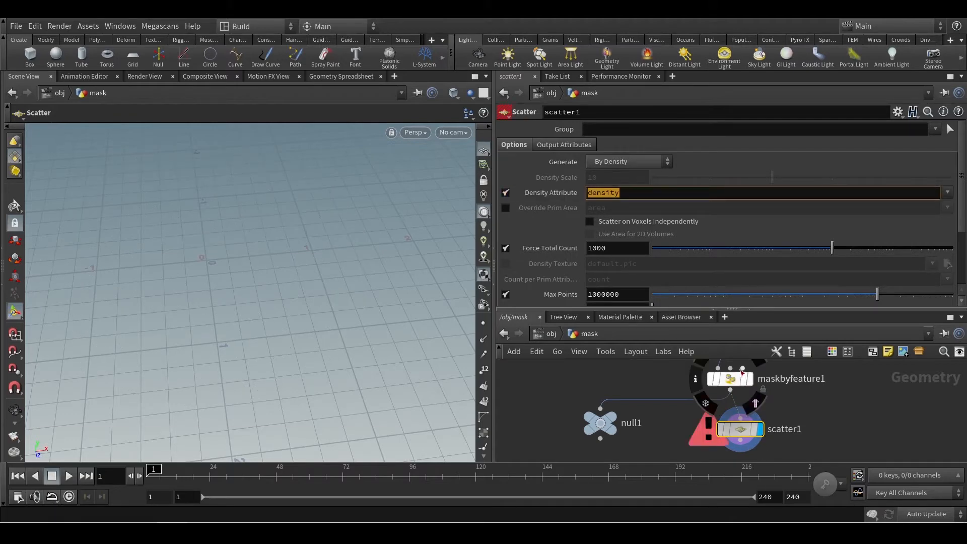
pyautogui.middleClick(731, 375)
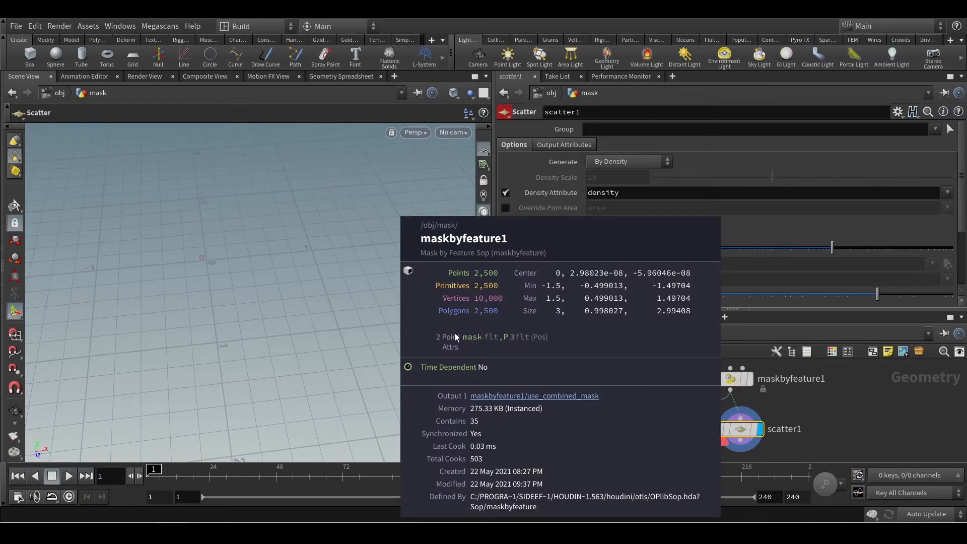
pyautogui.doubleClick(627, 190)
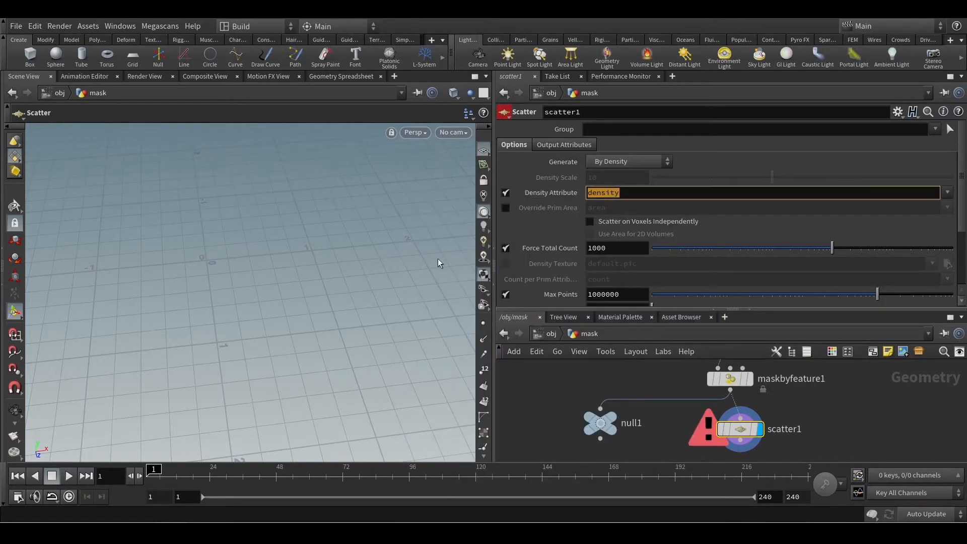
pyautogui.write('mask')
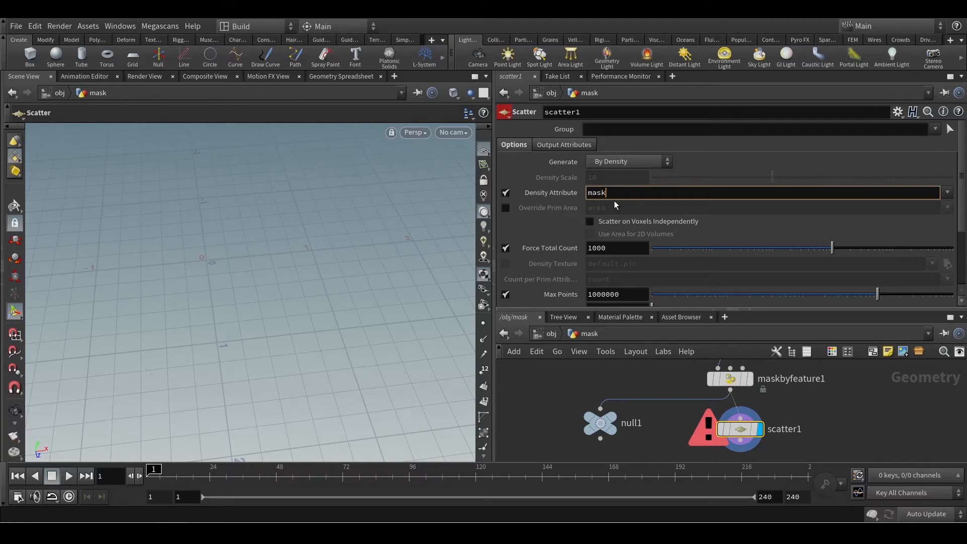
pyautogui.press('Return')
pyautogui.press('Escape')
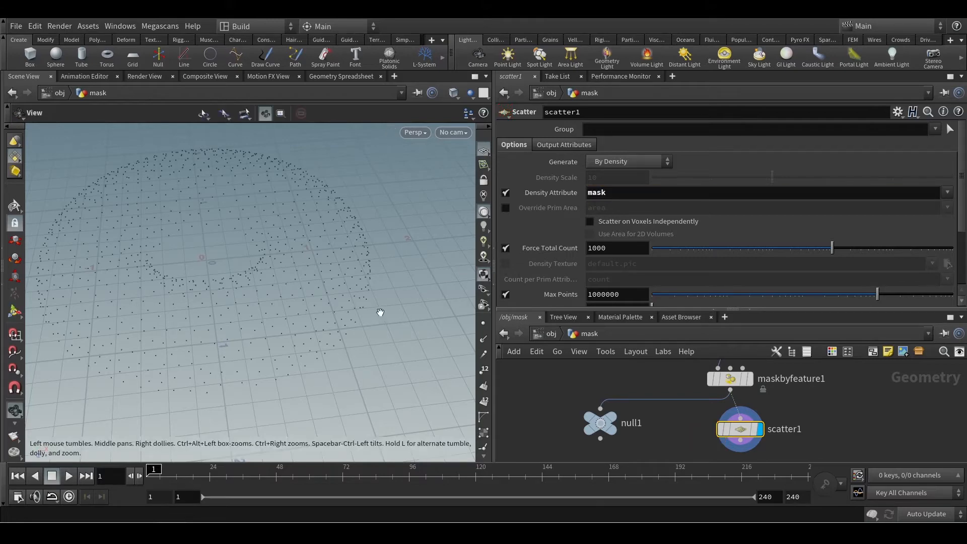
# - Raise scatter1's Force Total Count to 39627 and view the scattered points from above
pyautogui.moveTo(378, 313); pyautogui.dragTo(341, 287)
pyautogui.press('Return')
pyautogui.moveTo(842, 245); pyautogui.dragTo(928, 250)
pyautogui.keyDown('alt'); pyautogui.moveTo(221, 280); pyautogui.dragTo(222, 348); pyautogui.keyUp('alt')
pyautogui.keyDown('alt'); pyautogui.moveTo(253, 237); pyautogui.dragTo(296, 335, button='middle'); pyautogui.keyUp('alt')
pyautogui.scroll(-2, 295, 334)
pyautogui.keyDown('alt'); pyautogui.moveTo(295, 335); pyautogui.dragTo(291, 352); pyautogui.keyUp('alt')
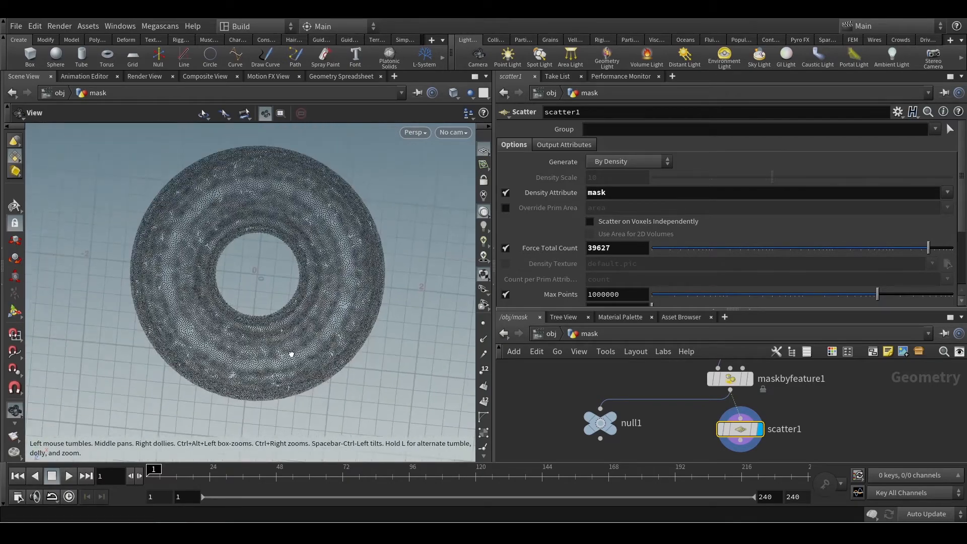
# - Compare the mask displayed by maskbyfeature1 with the point distribution of scatter1
pyautogui.click(751, 379)
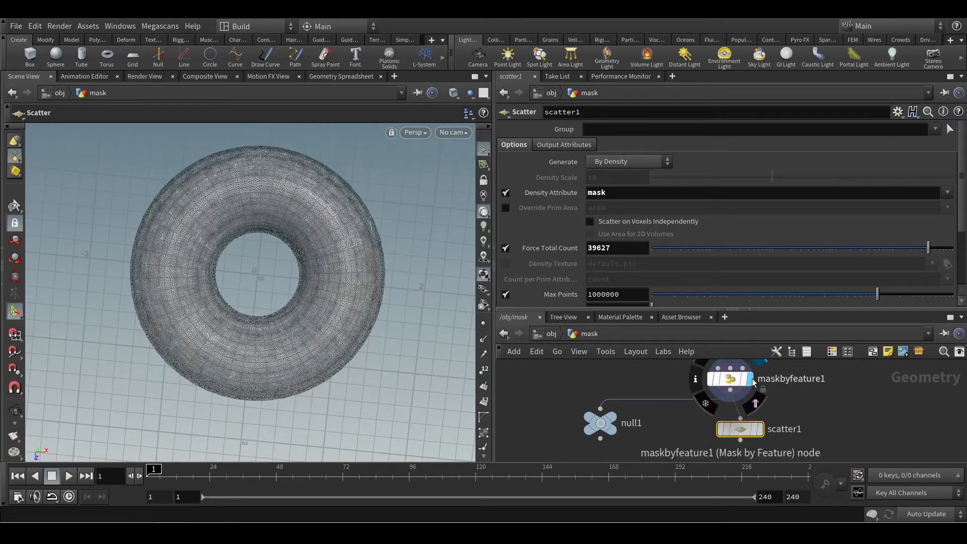
pyautogui.click(730, 379)
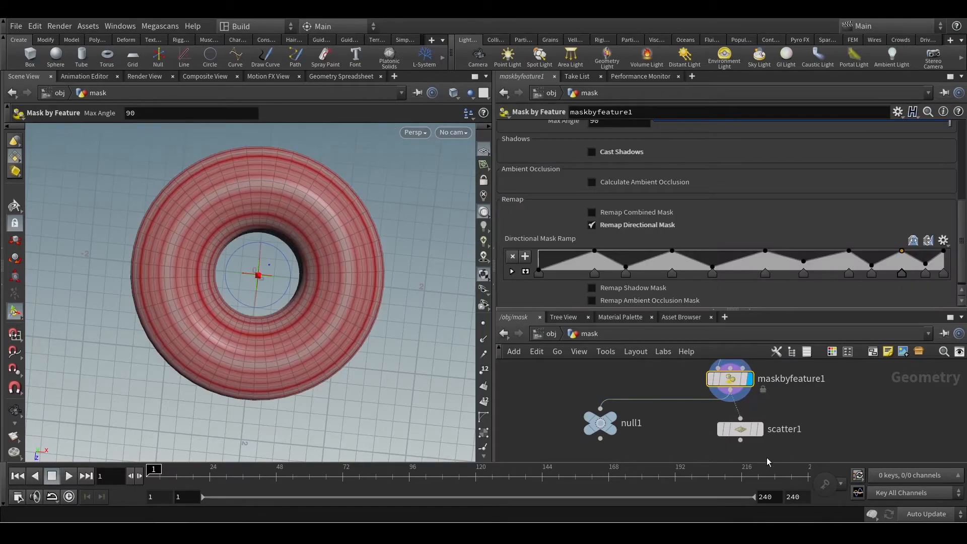
pyautogui.click(760, 429)
pyautogui.click(741, 429)
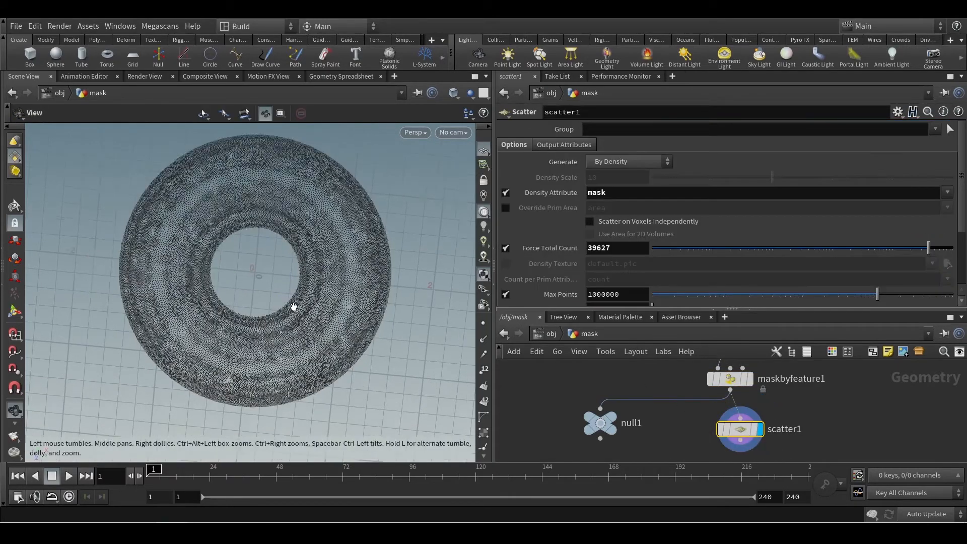
pyautogui.scroll(5, 294, 307)
# - Lower the first peak of maskbyfeature1's Directional Mask Ramp while scatter1 stays displayed
pyautogui.click(730, 379)
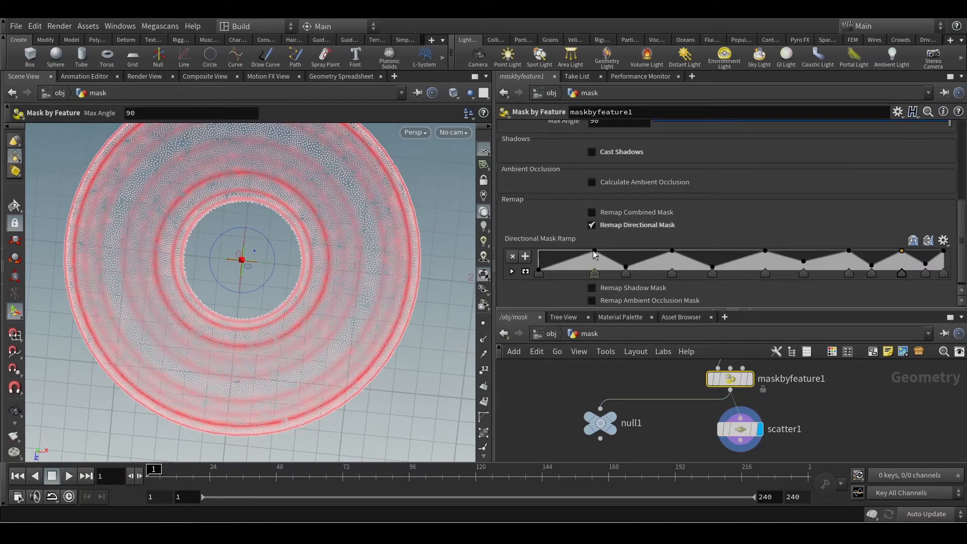
pyautogui.moveTo(594, 251); pyautogui.dragTo(601, 286)
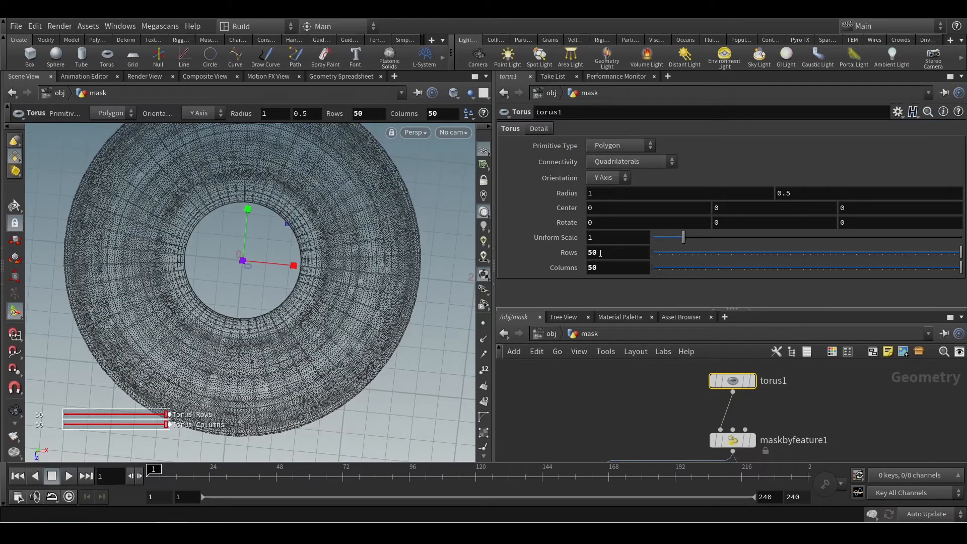
# - Set both the rows and the columns of torus1 to 150
pyautogui.click(591, 253)
pyautogui.click(587, 265)
pyautogui.write('1')
pyautogui.click(588, 252)
pyautogui.write('1')
pyautogui.press('Return')
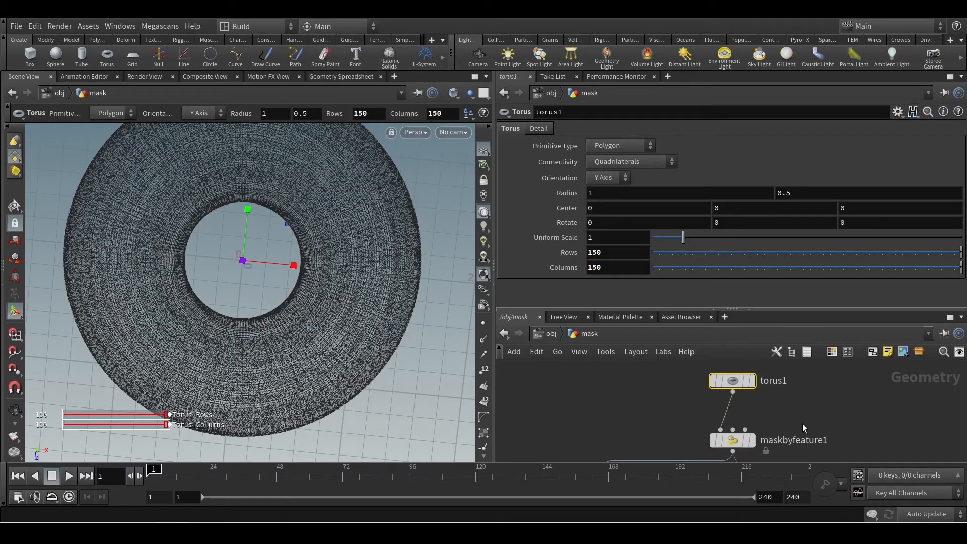
# - Display maskbyfeature1 and scatter1 in turn to compare the mask bands with the scattered points on the denser torus
pyautogui.click(732, 440)
pyautogui.click(753, 441)
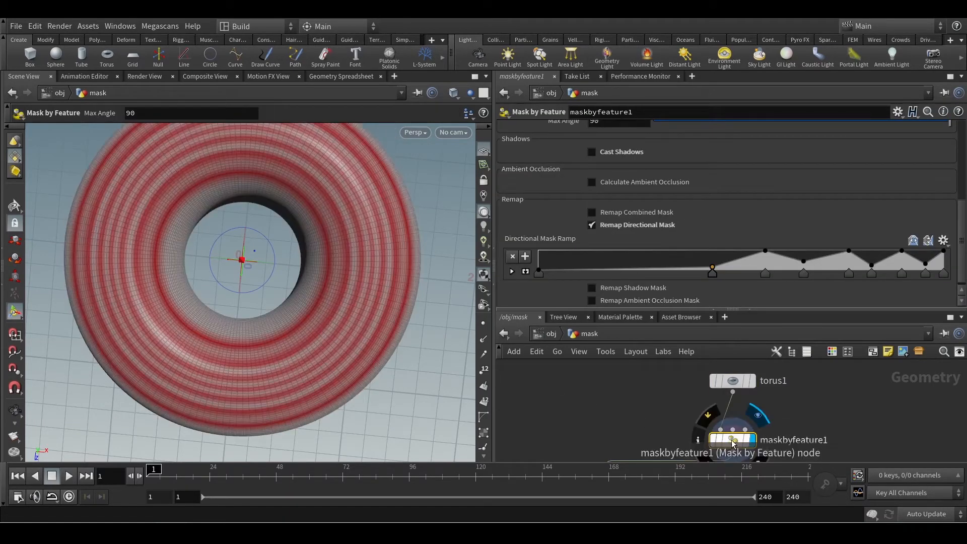
pyautogui.keyDown('alt'); pyautogui.scroll(-2, 333, 281); pyautogui.keyUp('alt')
pyautogui.keyDown('alt'); pyautogui.moveTo(361, 311); pyautogui.dragTo(368, 283); pyautogui.keyUp('alt')
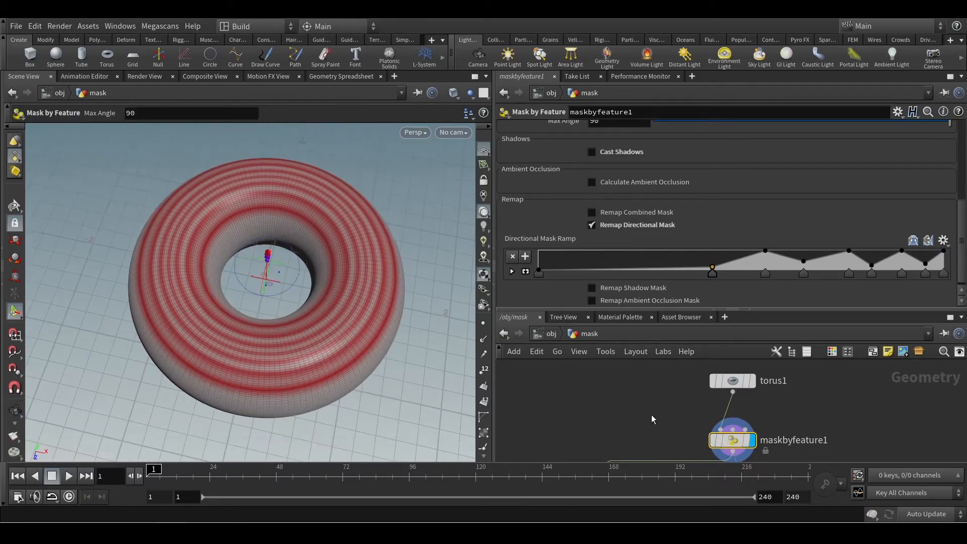
pyautogui.moveTo(655, 423); pyautogui.dragTo(630, 350, button='middle')
pyautogui.click(737, 418)
pyautogui.click(718, 420)
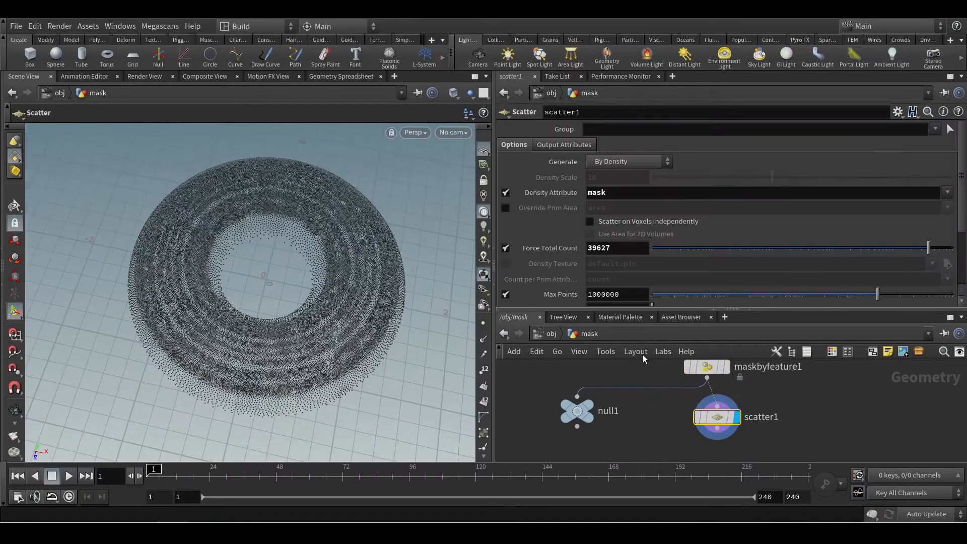
pyautogui.keyDown('alt'); pyautogui.moveTo(381, 325); pyautogui.dragTo(380, 275); pyautogui.keyUp('alt')
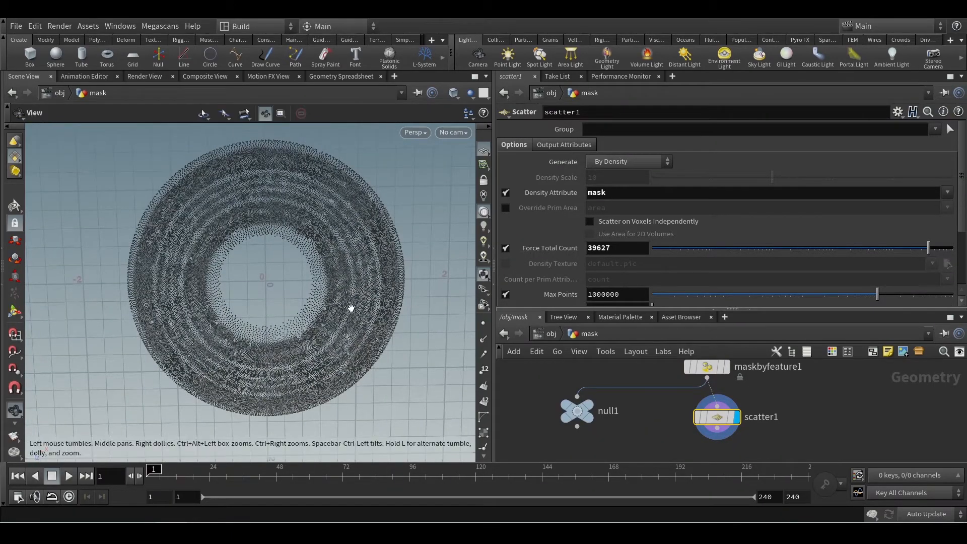
pyautogui.keyDown('alt'); pyautogui.scroll(1, 350, 306); pyautogui.keyUp('alt')
pyautogui.keyDown('alt'); pyautogui.moveTo(319, 293); pyautogui.dragTo(324, 308, button='middle'); pyautogui.keyUp('alt')
pyautogui.keyDown('alt'); pyautogui.moveTo(323, 308); pyautogui.dragTo(323, 296); pyautogui.keyUp('alt')
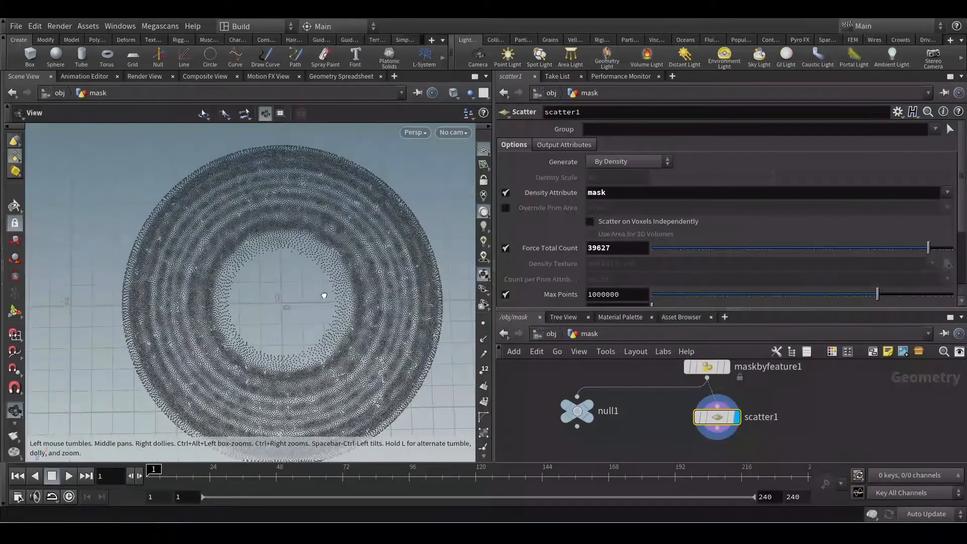
pyautogui.scroll(-3, 782, 404)
pyautogui.press('Tab')
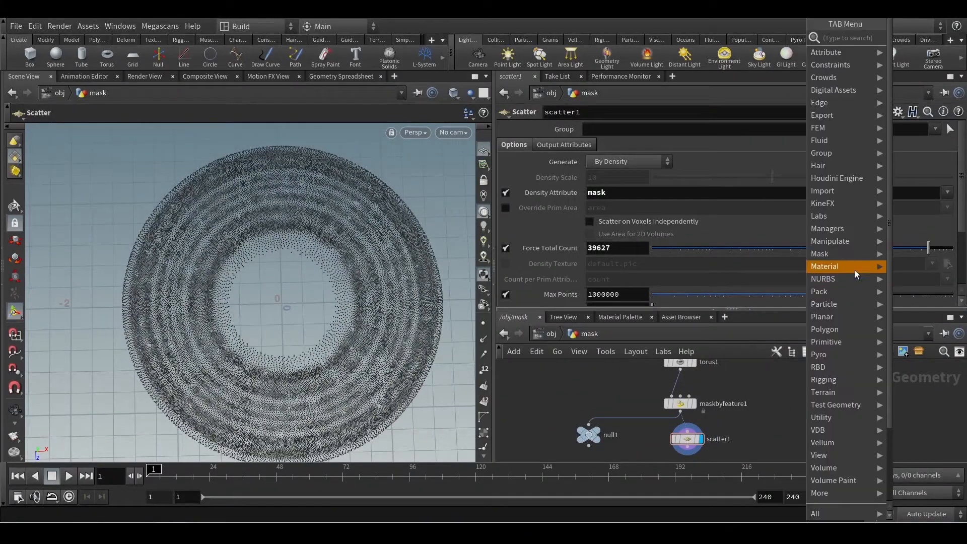
pyautogui.moveTo(850, 254)
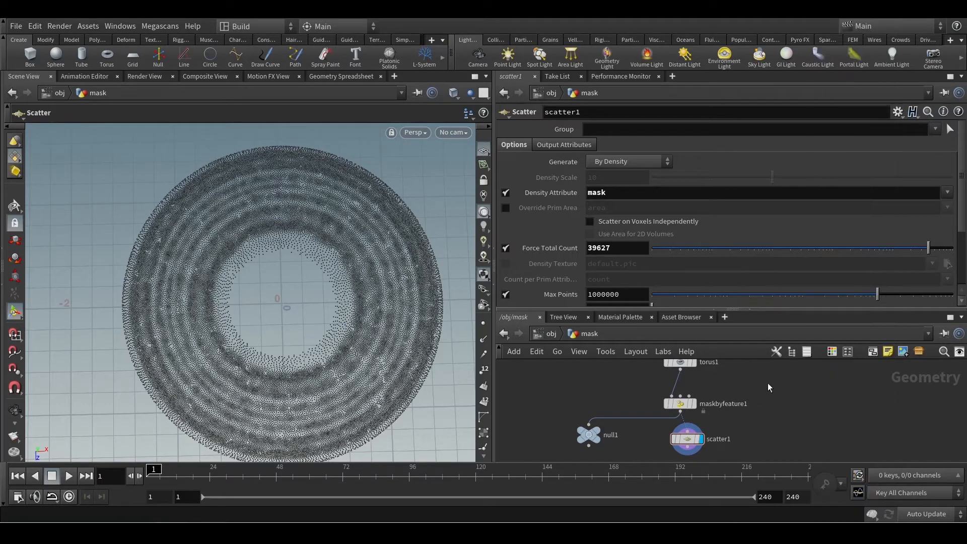
# - Move torus1 aside from maskbyfeature1 in the network and show the plain torus in the viewport
pyautogui.moveTo(768, 384); pyautogui.dragTo(764, 406, button='middle')
pyautogui.moveTo(681, 386); pyautogui.dragTo(770, 383)
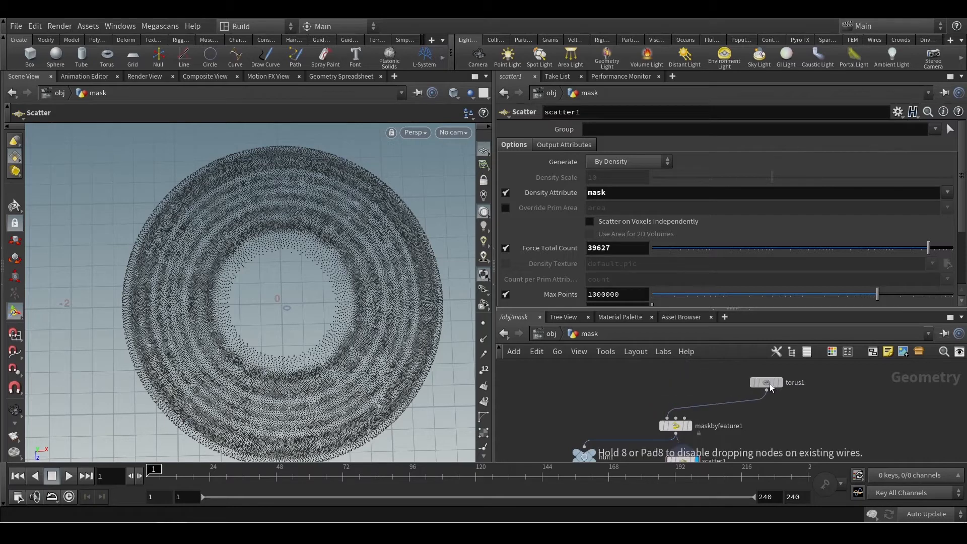
pyautogui.click(780, 383)
pyautogui.click(767, 386)
pyautogui.press('Escape')
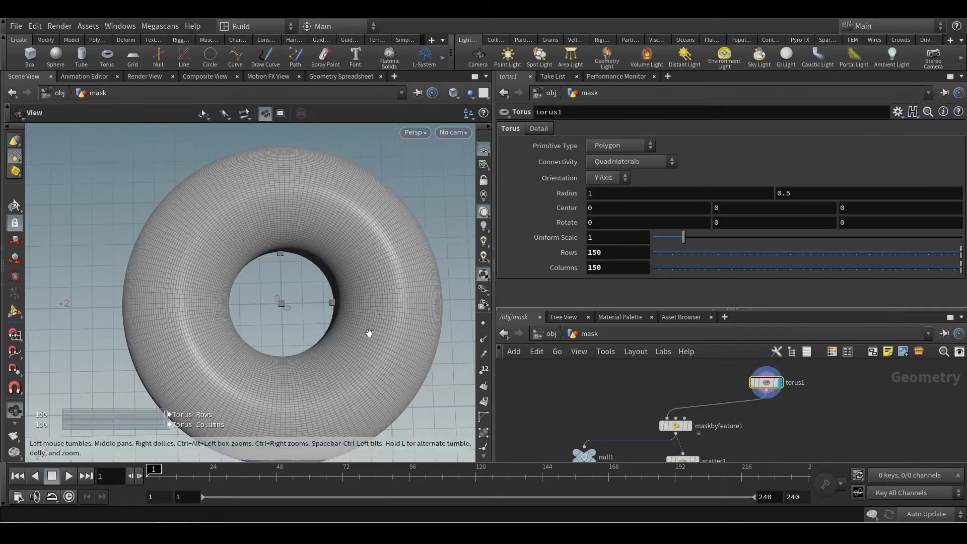
pyautogui.moveTo(369, 333); pyautogui.dragTo(345, 347)
# - Add a Paint Color node fed by torus1 and activate its painting tool in the viewport
pyautogui.click(766, 391)
pyautogui.press('Tab')
pyautogui.write('c')
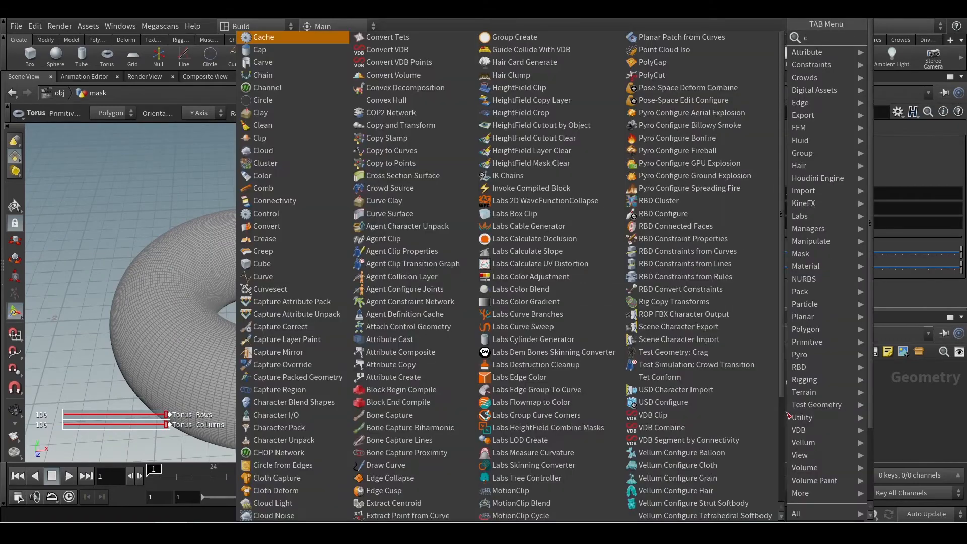
pyautogui.write('olo')
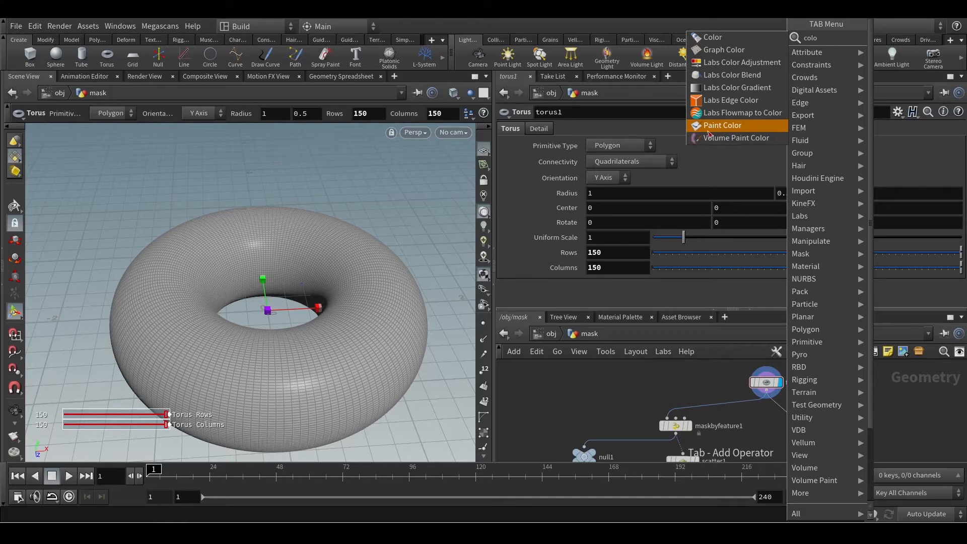
pyautogui.click(720, 126)
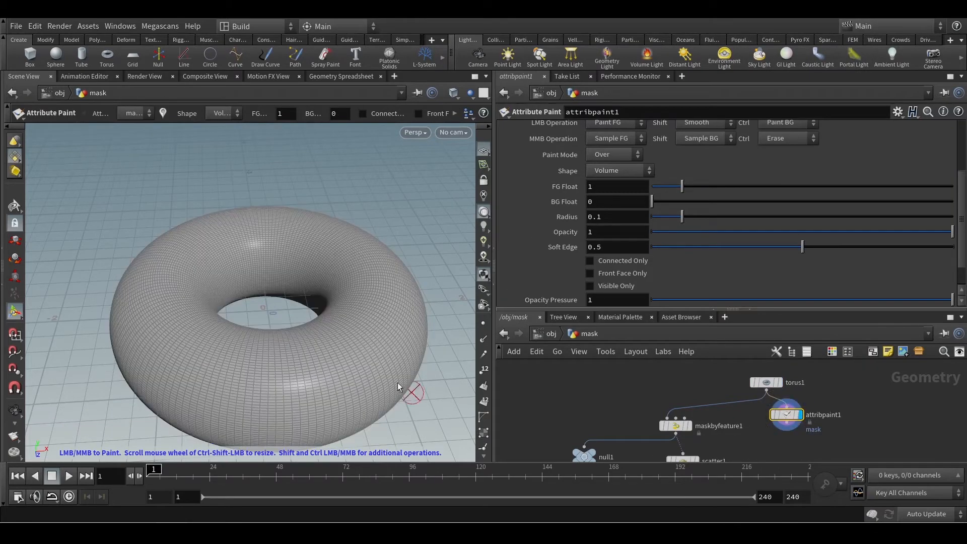
pyautogui.click(15, 206)
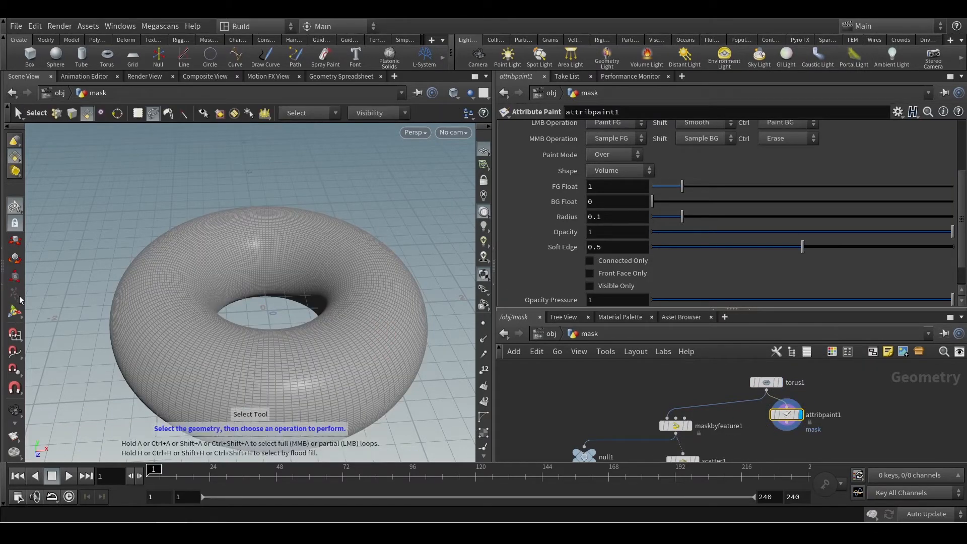
pyautogui.click(19, 313)
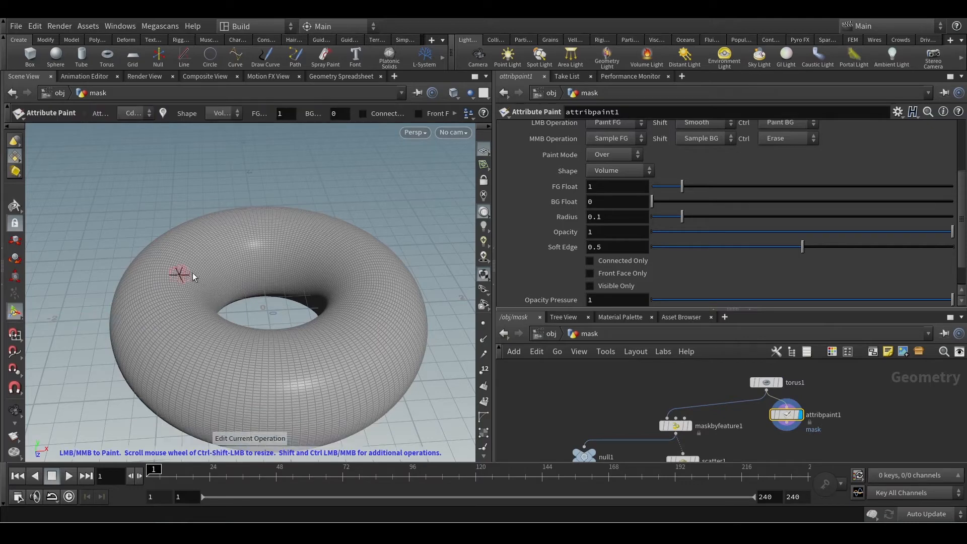
pyautogui.keyDown('alt'); pyautogui.scroll(-2, 264, 293); pyautogui.keyUp('alt')
pyautogui.keyDown('alt'); pyautogui.moveTo(263, 295); pyautogui.dragTo(251, 347); pyautogui.keyUp('alt')
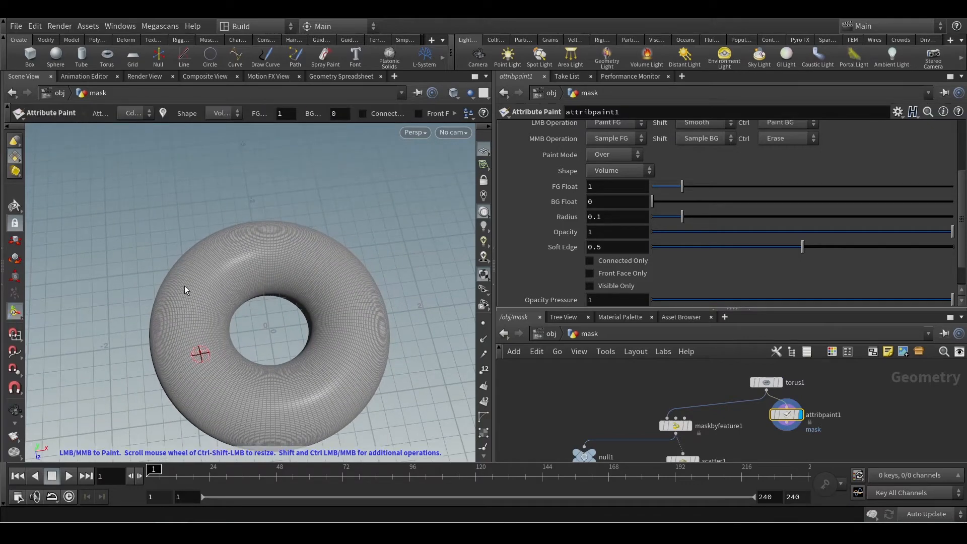
# - Set attribpaint1's foreground color to black and paint the whole torus with a brush radius of about 0.89
pyautogui.click(600, 183)
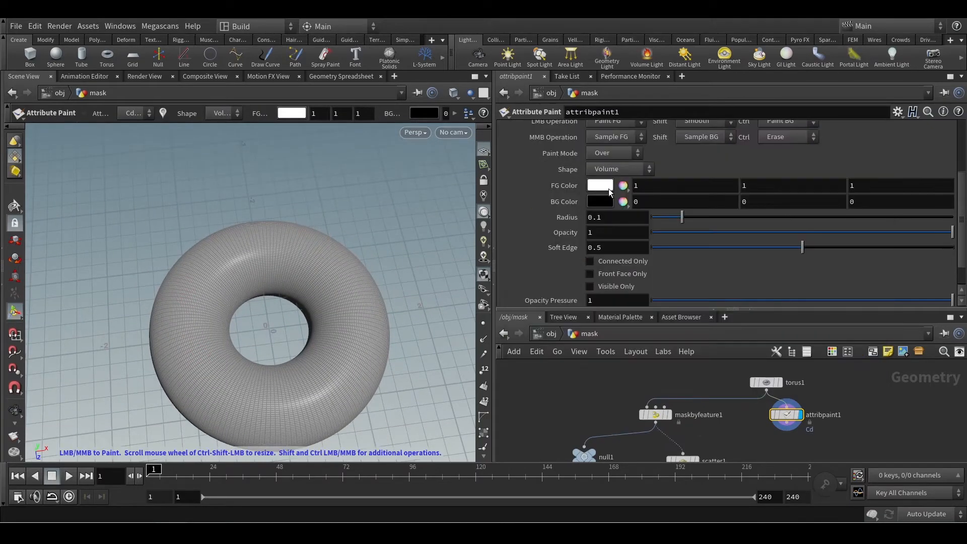
pyautogui.click(600, 186)
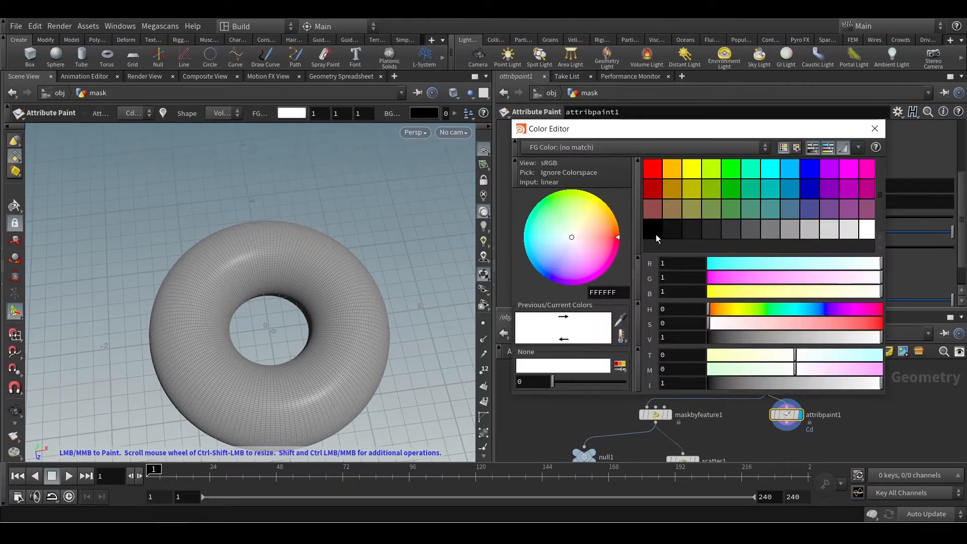
pyautogui.click(654, 233)
pyautogui.click(874, 128)
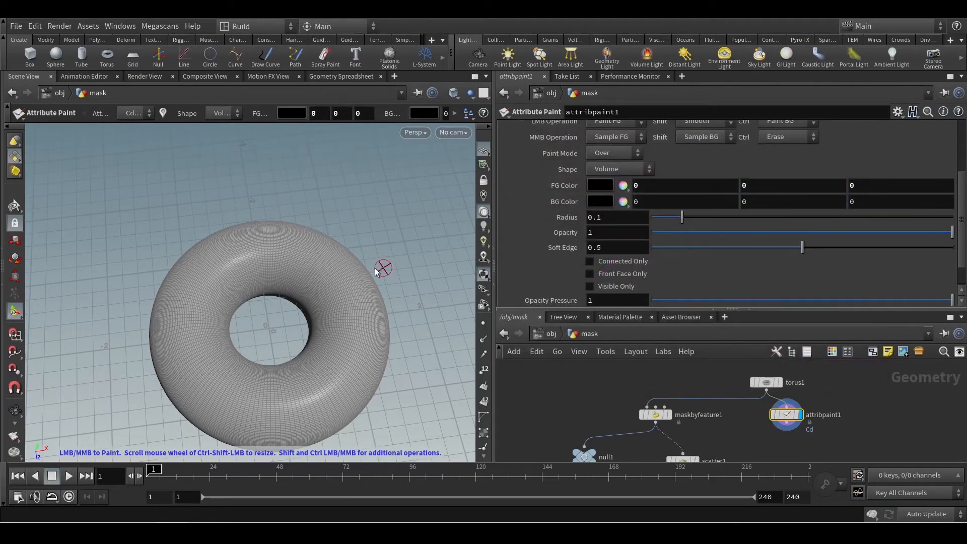
pyautogui.scroll(20, 295, 258)
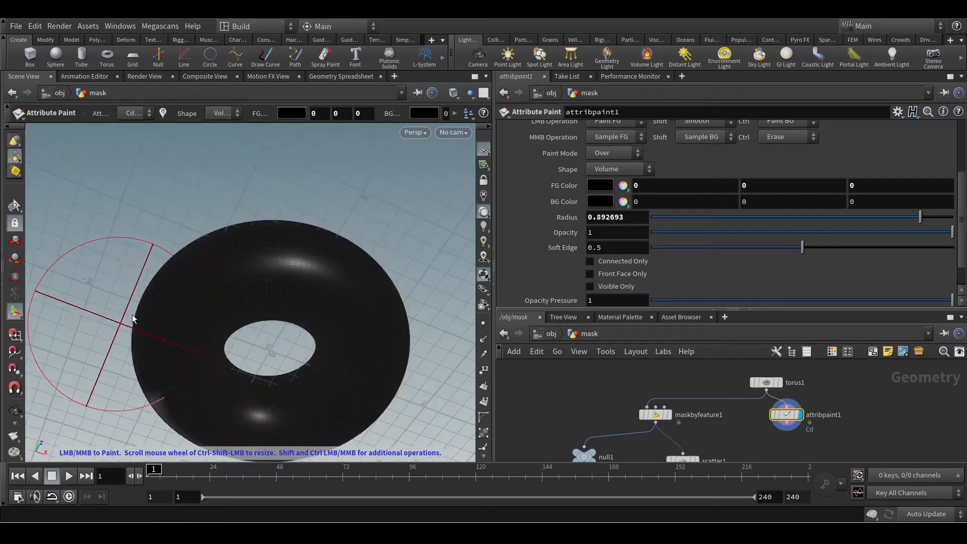
pyautogui.moveTo(318, 269)
pyautogui.keyDown('alt'); pyautogui.mouseDown()
pyautogui.moveTo(330, 203)
pyautogui.moveTo(296, 358)
pyautogui.moveTo(325, 325)
pyautogui.mouseUp(); pyautogui.keyUp('alt')
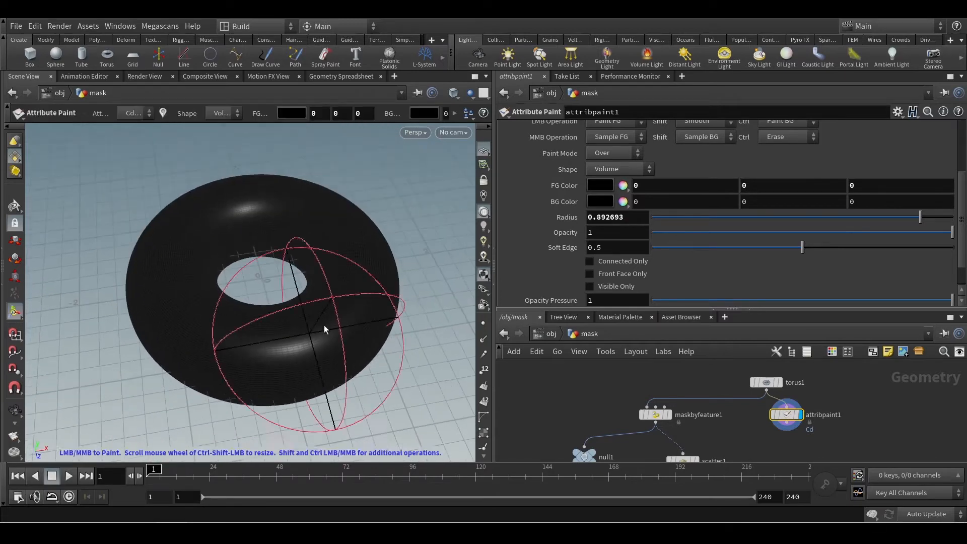
# - Set the foreground color to red and paint a ring around the torus top with a brush radius of 0.179
pyautogui.click(599, 185)
pyautogui.click(645, 174)
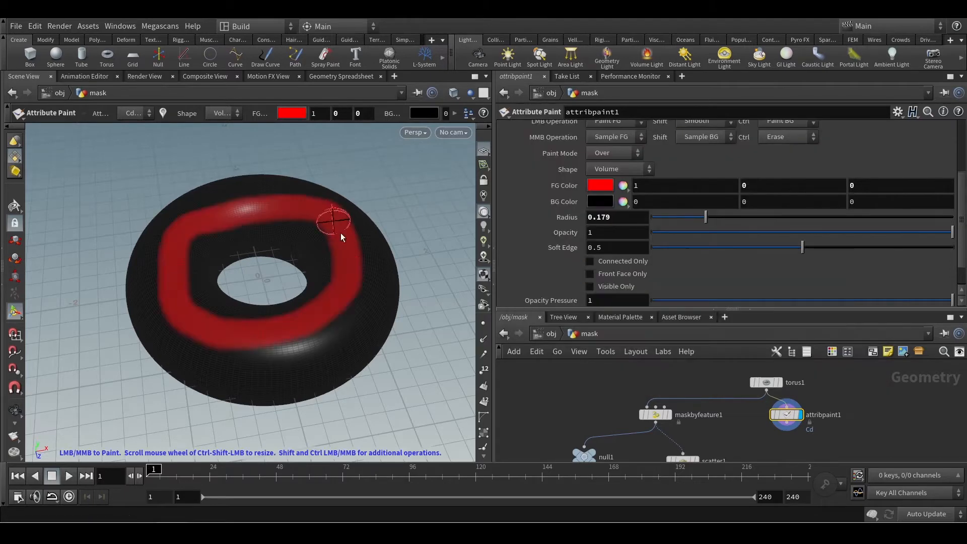
pyautogui.moveTo(340, 233)
pyautogui.mouseDown()
pyautogui.moveTo(298, 334)
pyautogui.moveTo(173, 277)
pyautogui.moveTo(205, 205)
pyautogui.moveTo(315, 220)
pyautogui.mouseUp()
# - Add a Scatter node fed by attribpaint1, placing it below that node
pyautogui.moveTo(764, 426); pyautogui.dragTo(752, 393, button='middle')
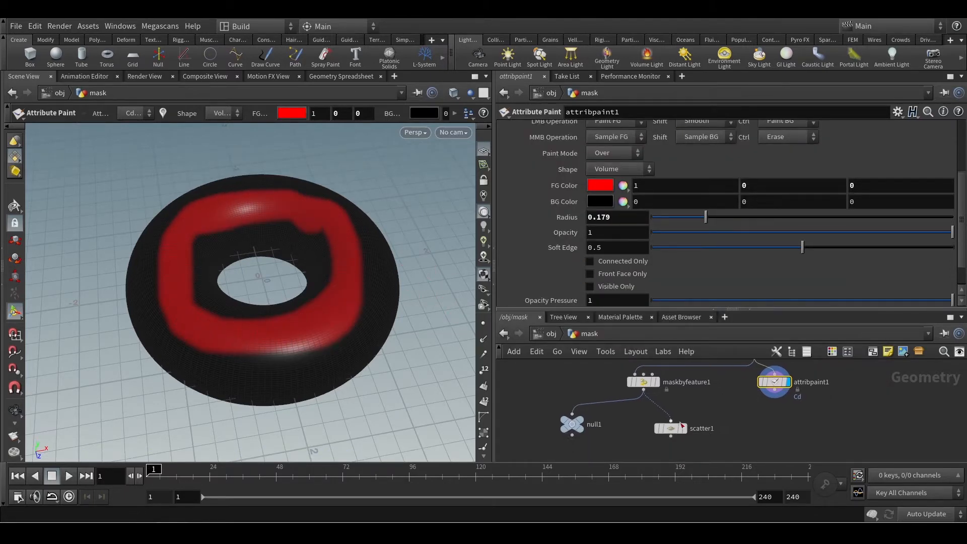
pyautogui.moveTo(671, 427)
pyautogui.mouseDown()
pyautogui.moveTo(690, 430)
pyautogui.moveTo(678, 432)
pyautogui.mouseUp()
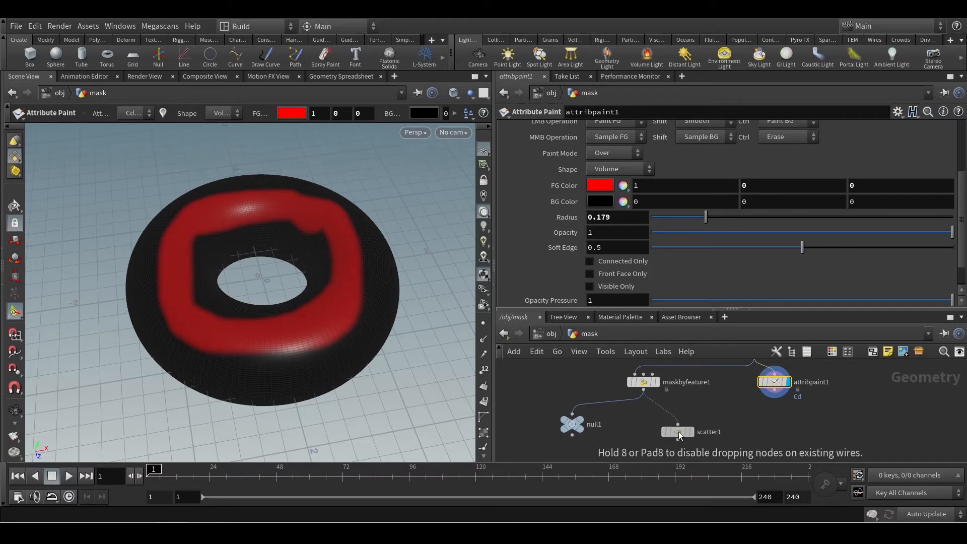
pyautogui.middleClick(778, 383)
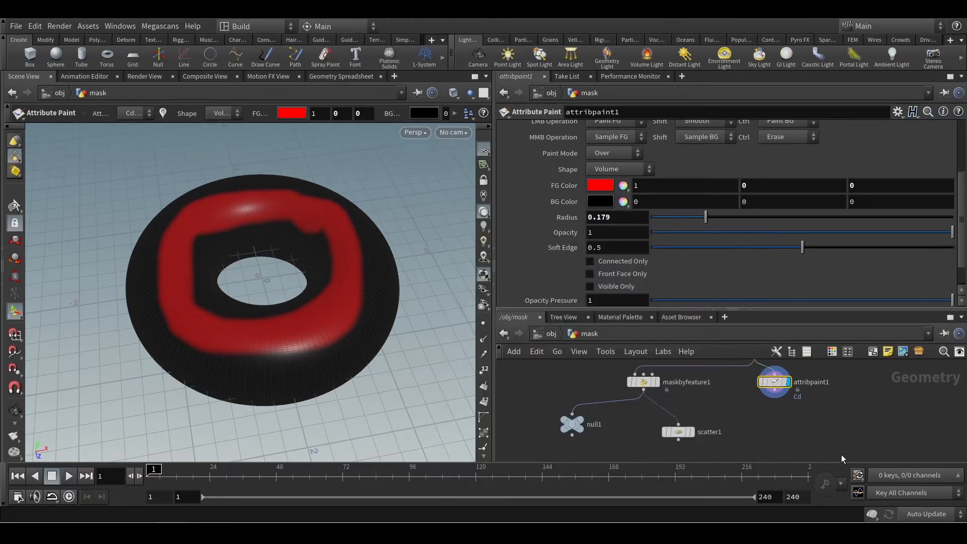
pyautogui.press('Tab')
pyautogui.write('scat')
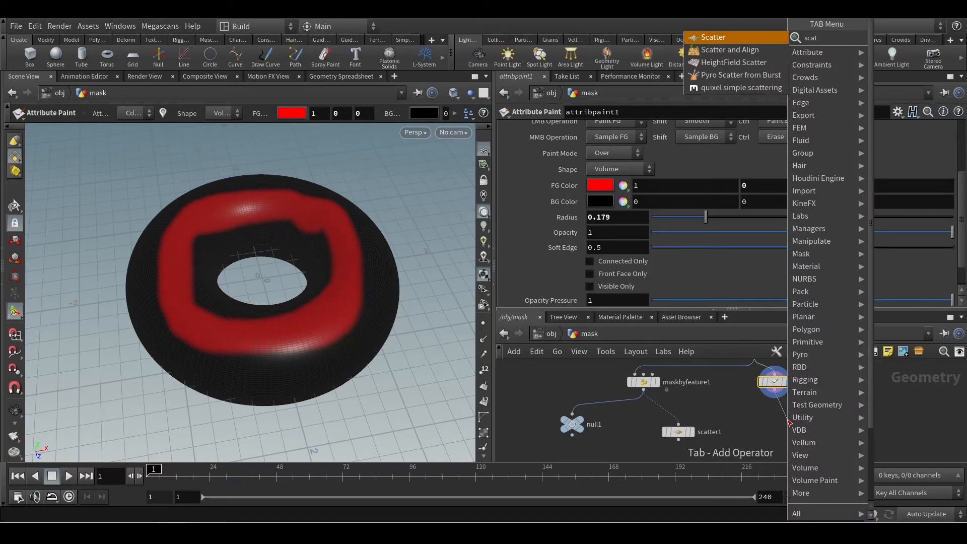
pyautogui.press('Return')
pyautogui.click(787, 419)
# - Enable the Density Attribute on scatter2 and set it to Cd
pyautogui.click(607, 164)
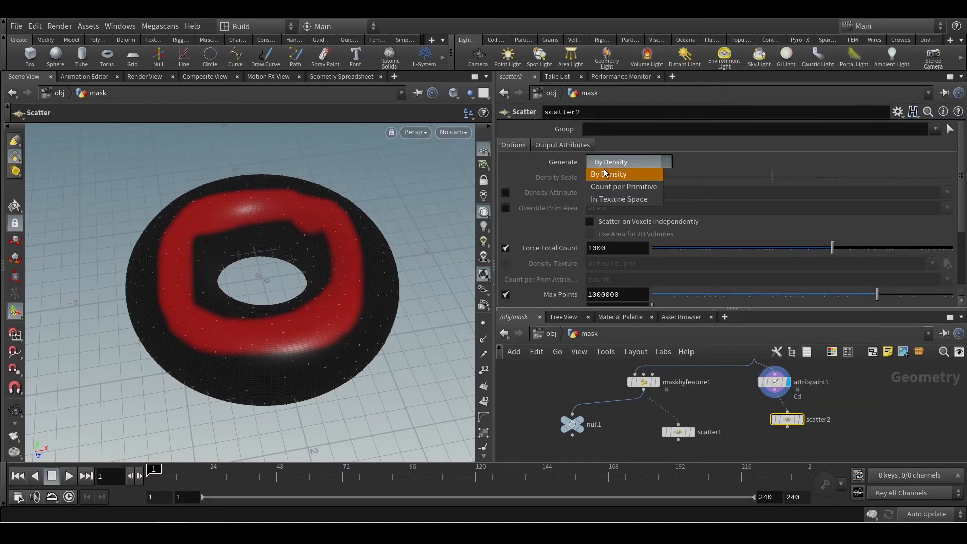
pyautogui.click(505, 194)
pyautogui.click(505, 193)
pyautogui.moveTo(639, 194); pyautogui.dragTo(516, 200)
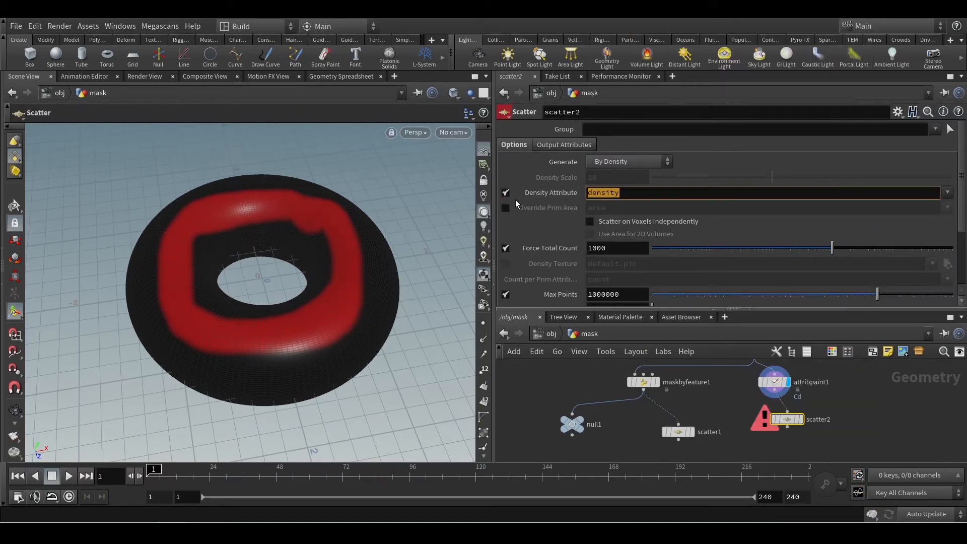
pyautogui.write('Cd')
pyautogui.press('Return')
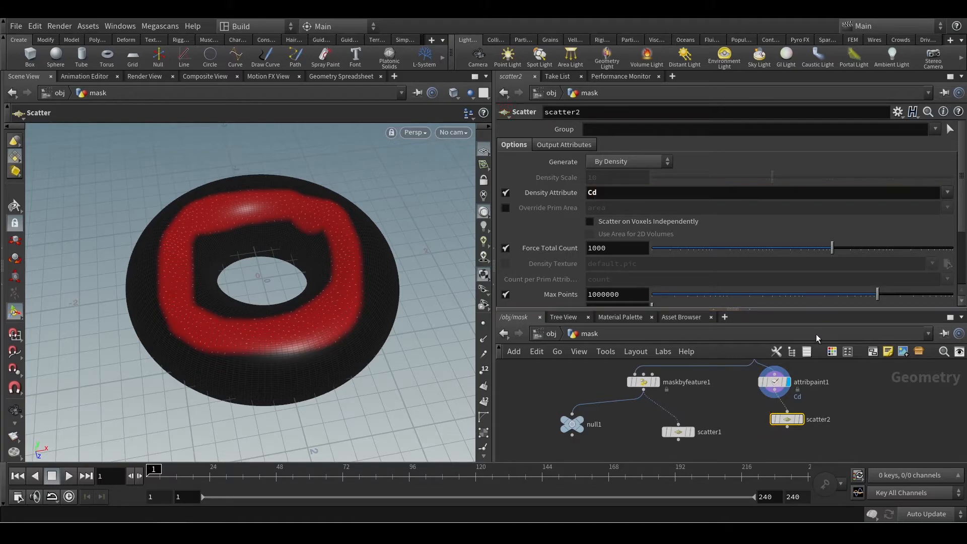
# - Display scatter2, raise its Force Total Count to 10886 and inspect the points from several angles
pyautogui.click(803, 421)
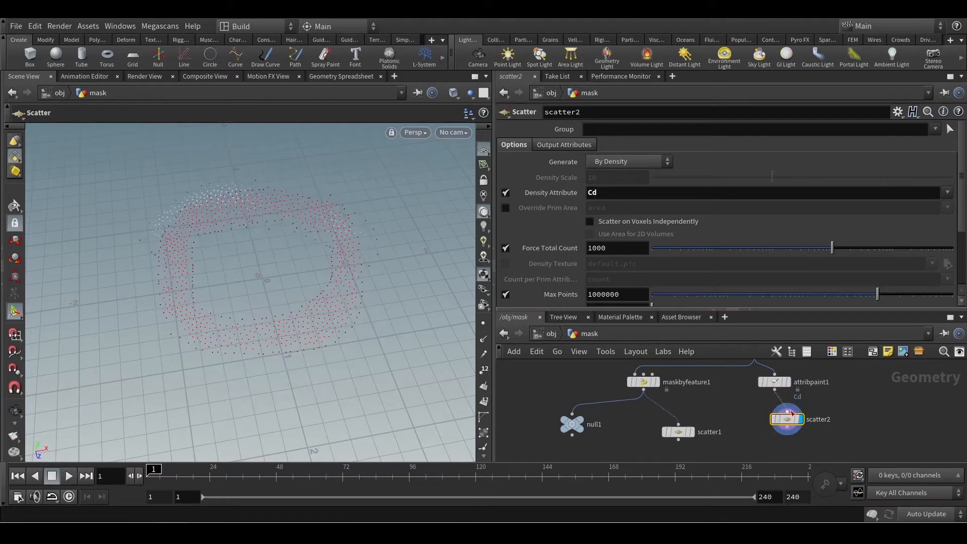
pyautogui.moveTo(867, 247); pyautogui.dragTo(894, 248)
pyautogui.press('Escape')
pyautogui.moveTo(418, 297); pyautogui.dragTo(150, 360)
pyautogui.press('Return')
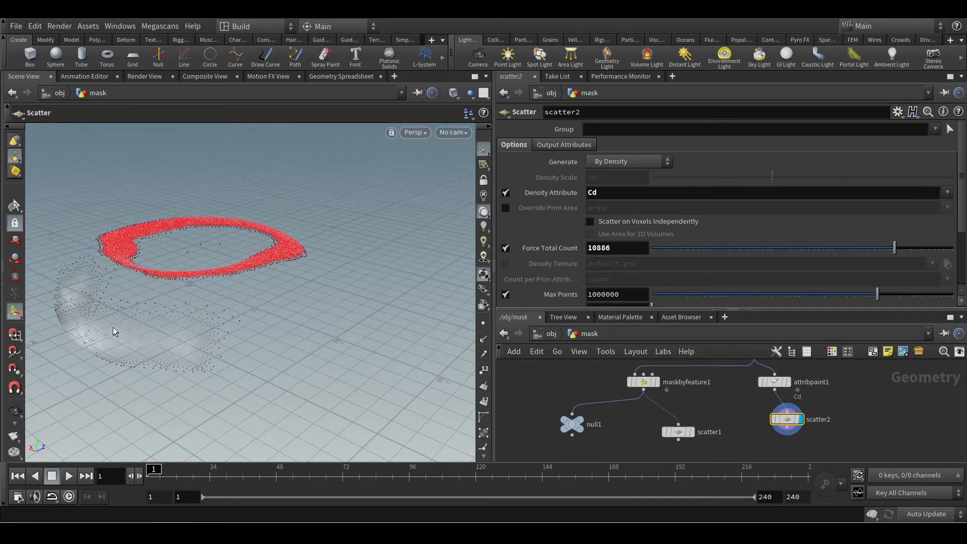
pyautogui.press('Escape')
pyautogui.moveTo(352, 383); pyautogui.dragTo(260, 297)
pyautogui.press('Return')
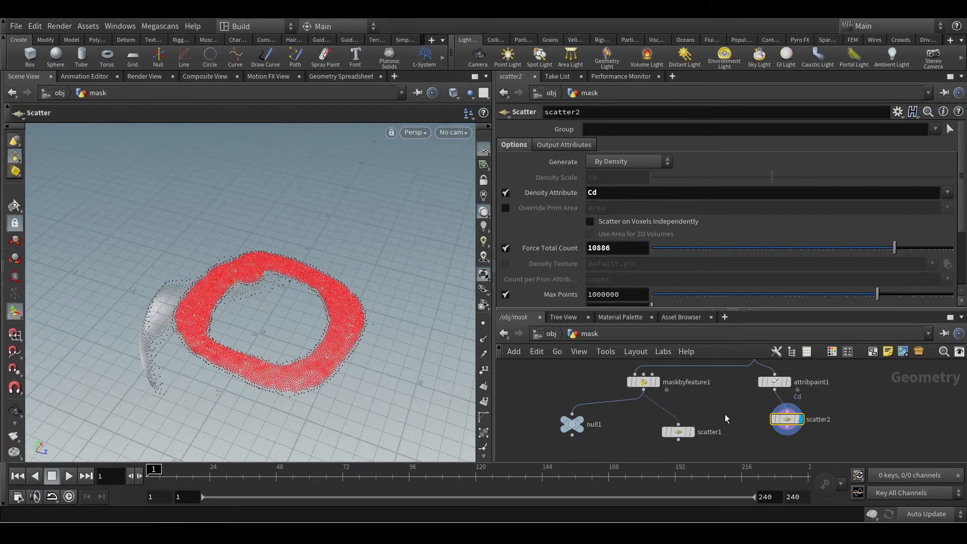
# - Display scatter1 and select maskbyfeature1 to compare its mask and remap ramp with the scattered points
pyautogui.click(694, 433)
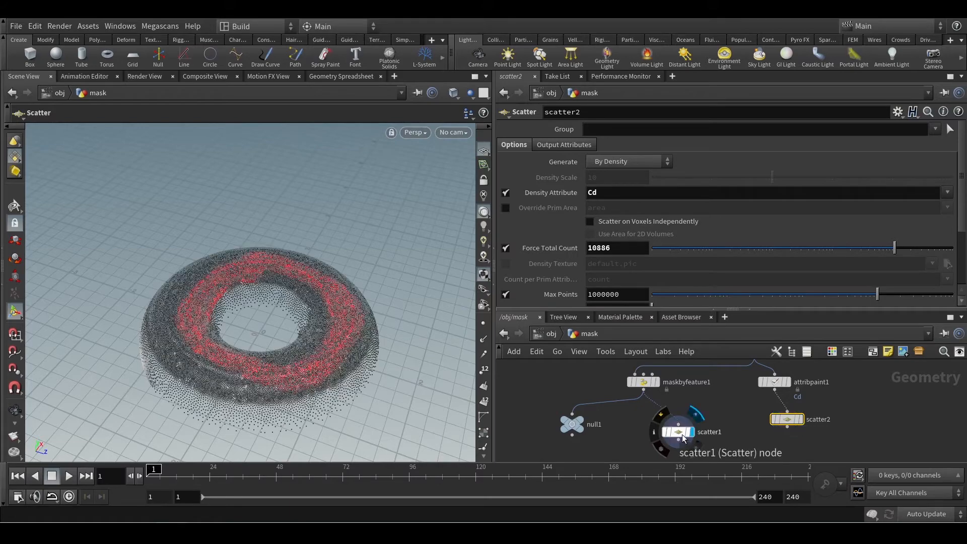
pyautogui.click(679, 433)
pyautogui.moveTo(339, 330); pyautogui.dragTo(335, 368)
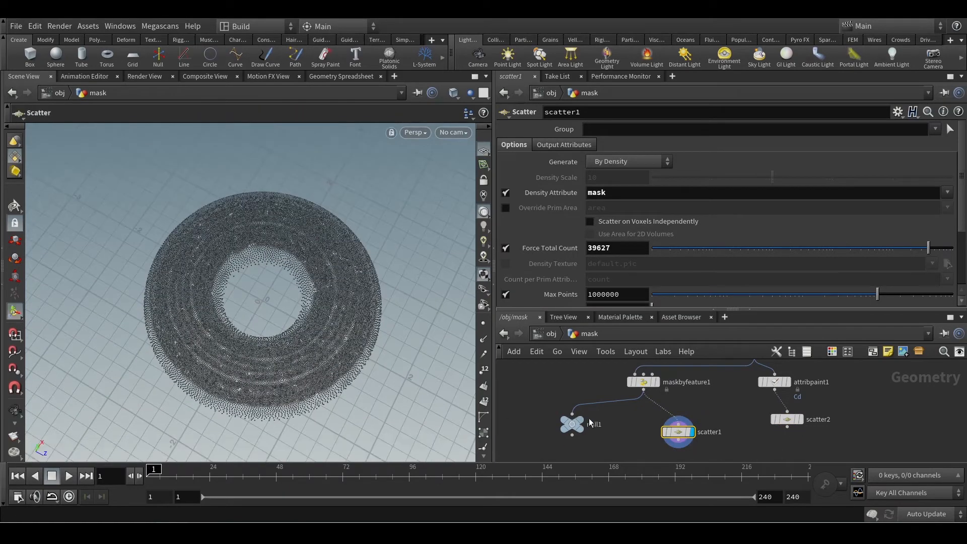
pyautogui.click(639, 382)
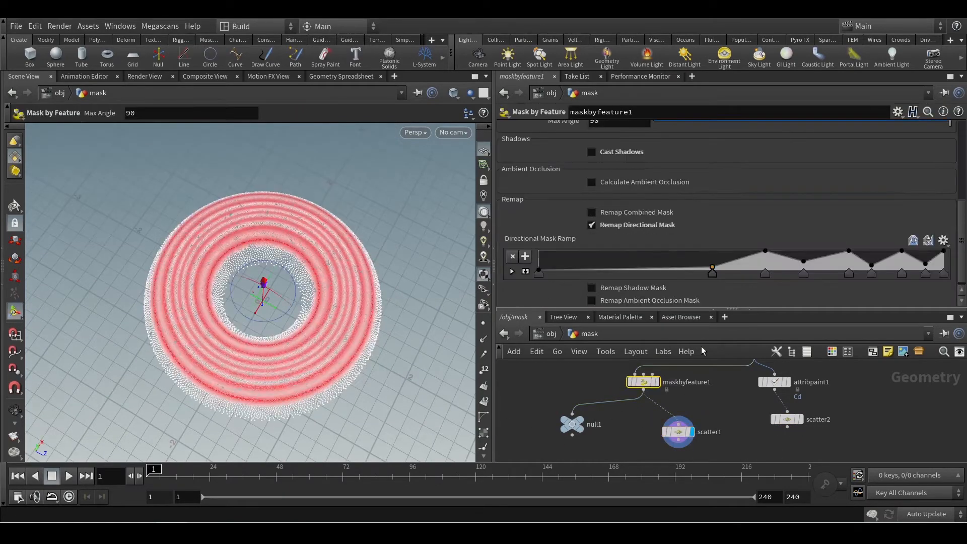
# - Remove the intermediate points from maskbyfeature1's Directional Mask Ramp, keeping it at zero until a single rise near its end
pyautogui.keyDown('ctrl'); pyautogui.click(712, 266); pyautogui.keyUp('ctrl')
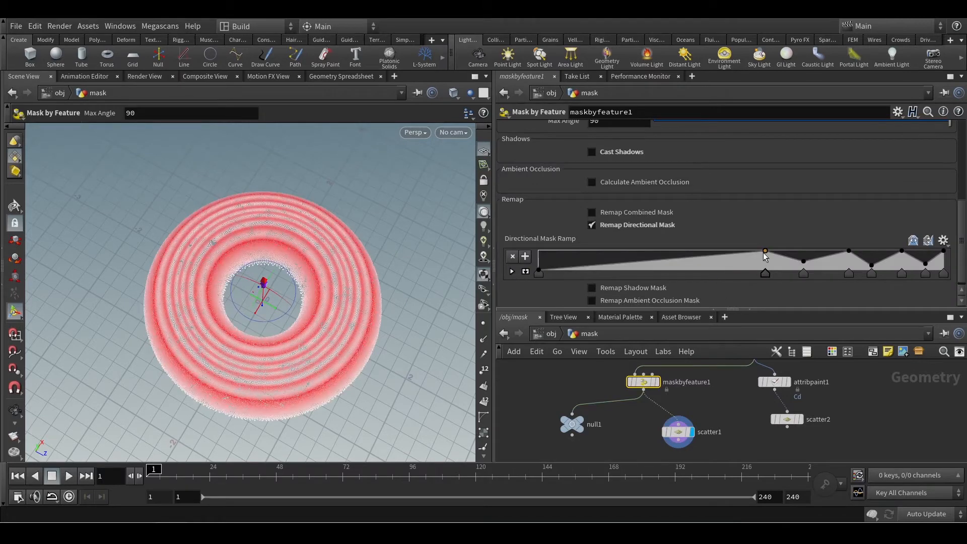
pyautogui.keyDown('ctrl'); pyautogui.click(802, 261); pyautogui.keyUp('ctrl')
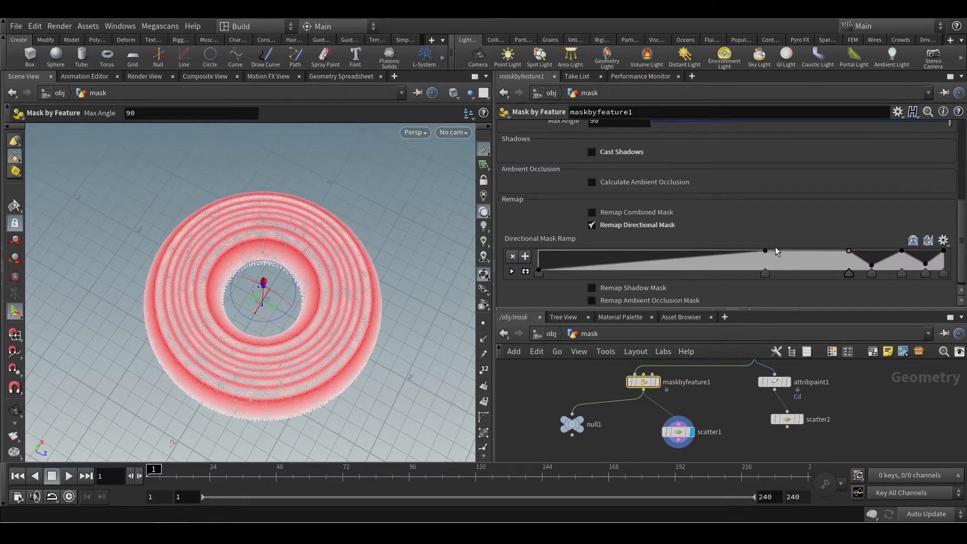
pyautogui.moveTo(765, 252); pyautogui.dragTo(766, 302)
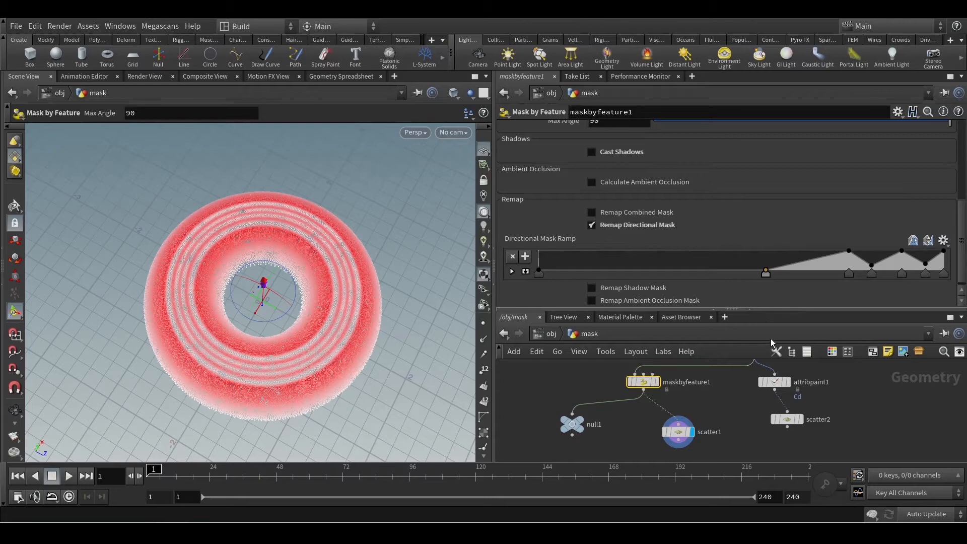
pyautogui.moveTo(770, 339); pyautogui.dragTo(771, 343)
pyautogui.moveTo(870, 265); pyautogui.dragTo(851, 363)
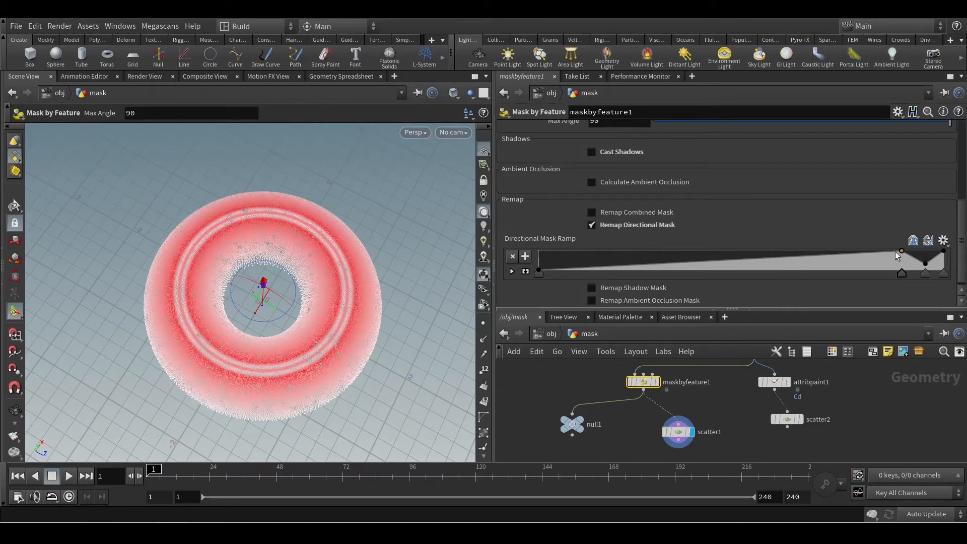
pyautogui.moveTo(902, 251); pyautogui.dragTo(902, 367)
pyautogui.moveTo(925, 264); pyautogui.dragTo(924, 272)
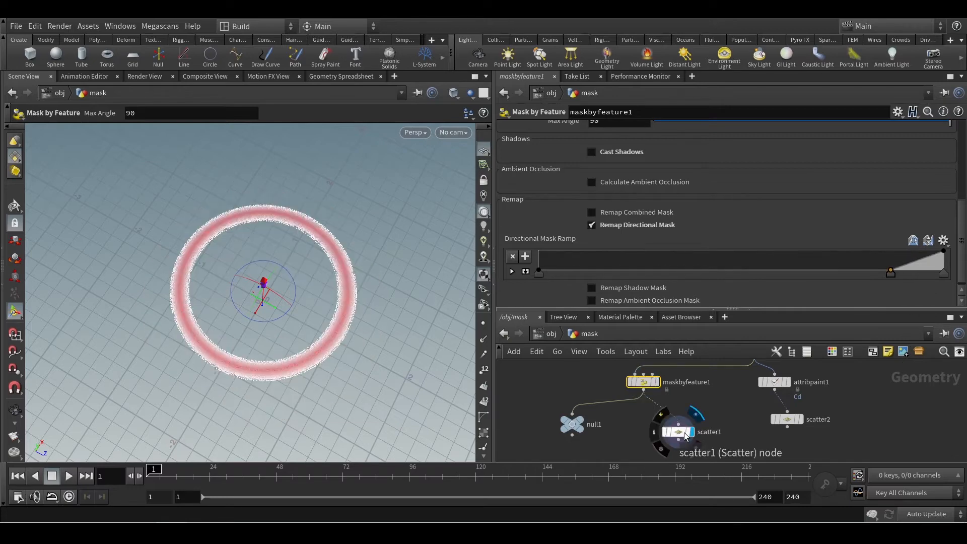
# - Compare the scattered points and density attributes of scatter1 and scatter2, and display attribpaint1 to view its painted color
pyautogui.click(683, 432)
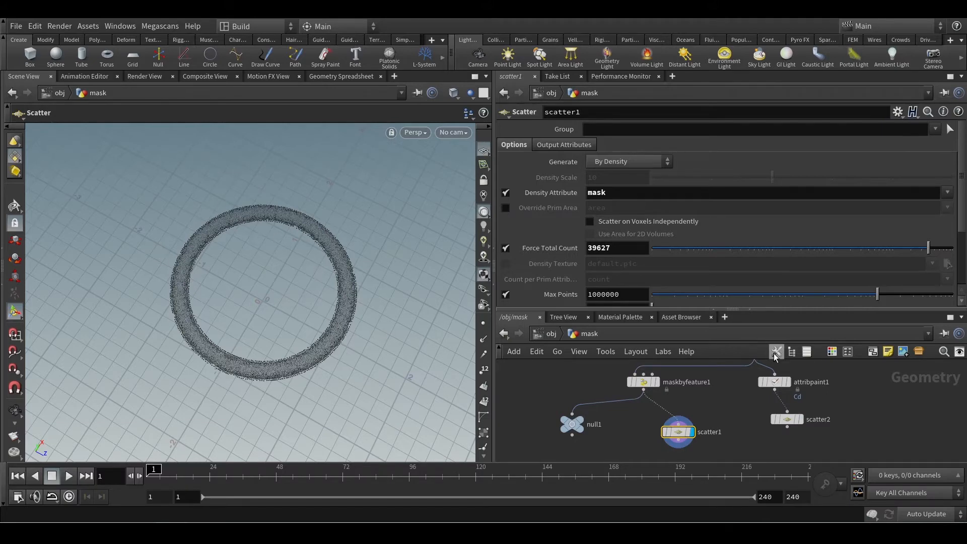
pyautogui.click(787, 419)
pyautogui.press('r')
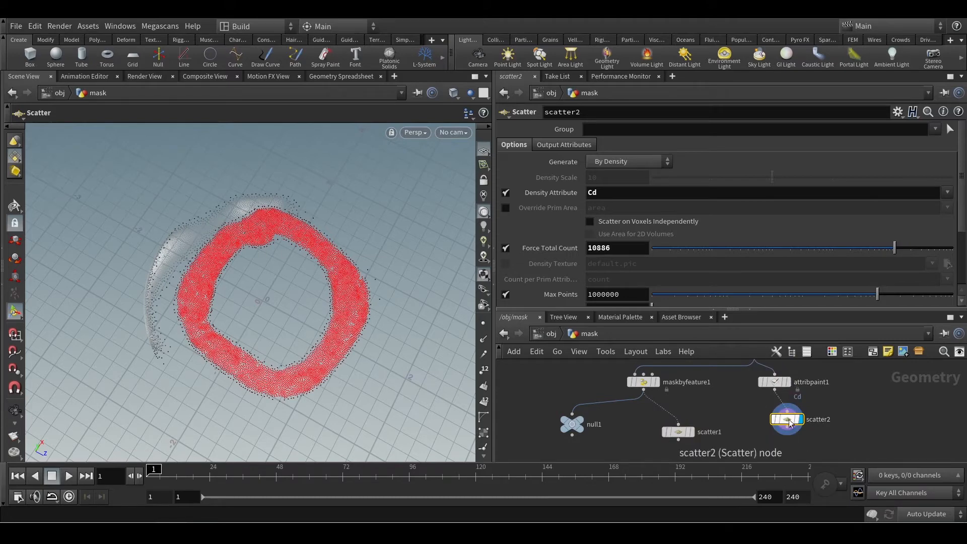
pyautogui.click(678, 432)
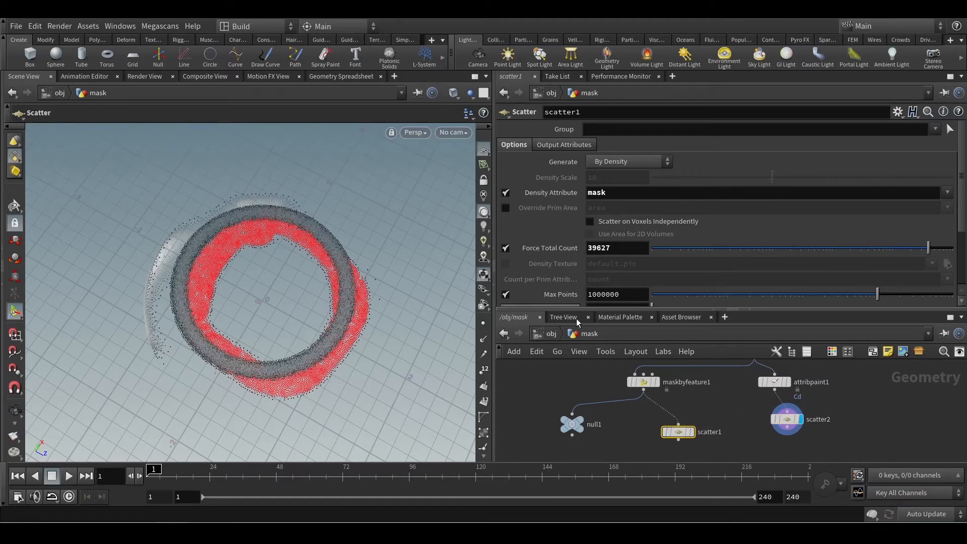
pyautogui.moveTo(719, 399); pyautogui.dragTo(708, 416, button='middle')
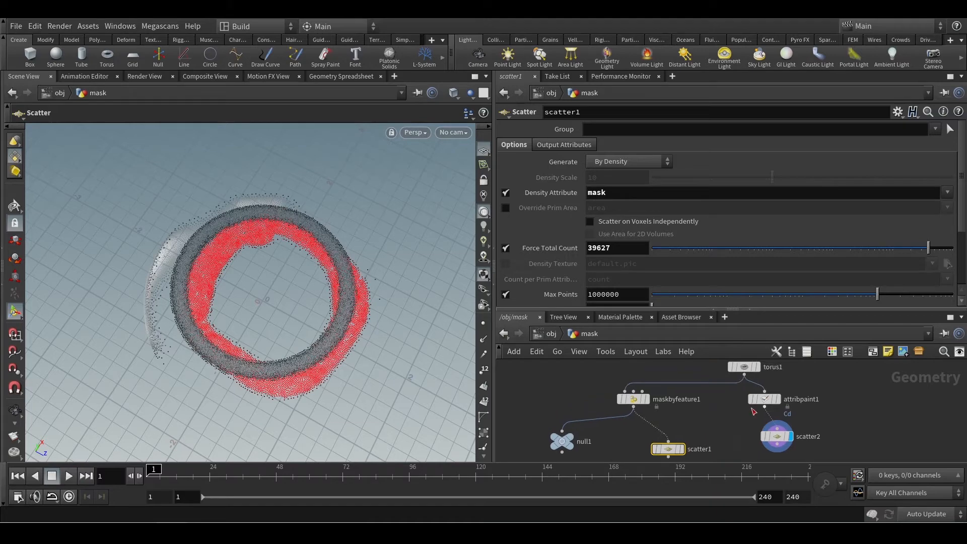
pyautogui.click(780, 401)
pyautogui.click(769, 406)
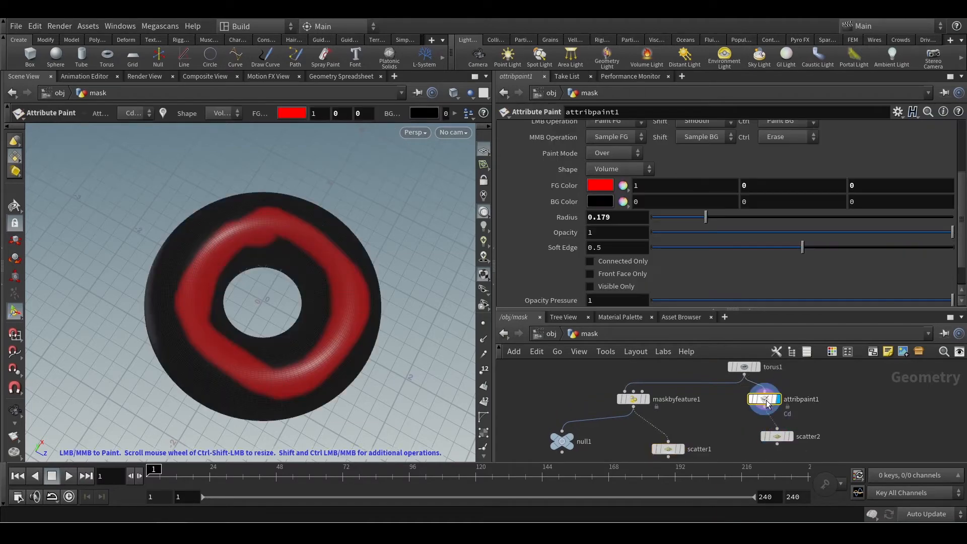
# - Align scatter2 beneath attribpaint1 and add a Paint a Mask node fed by torus1, placing it between maskbyfeature1 and attribpaint1
pyautogui.moveTo(761, 437); pyautogui.dragTo(735, 430)
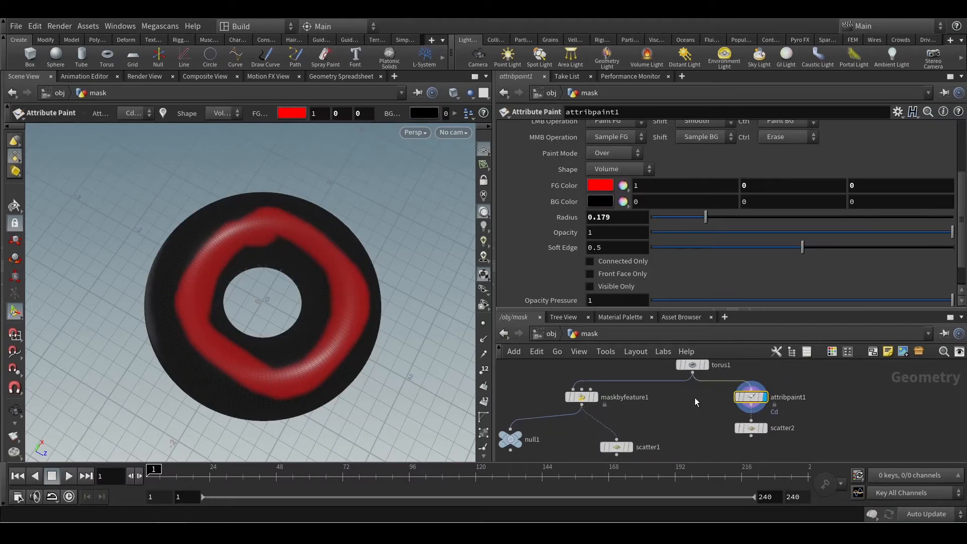
pyautogui.press('Tab')
pyautogui.write('mast')
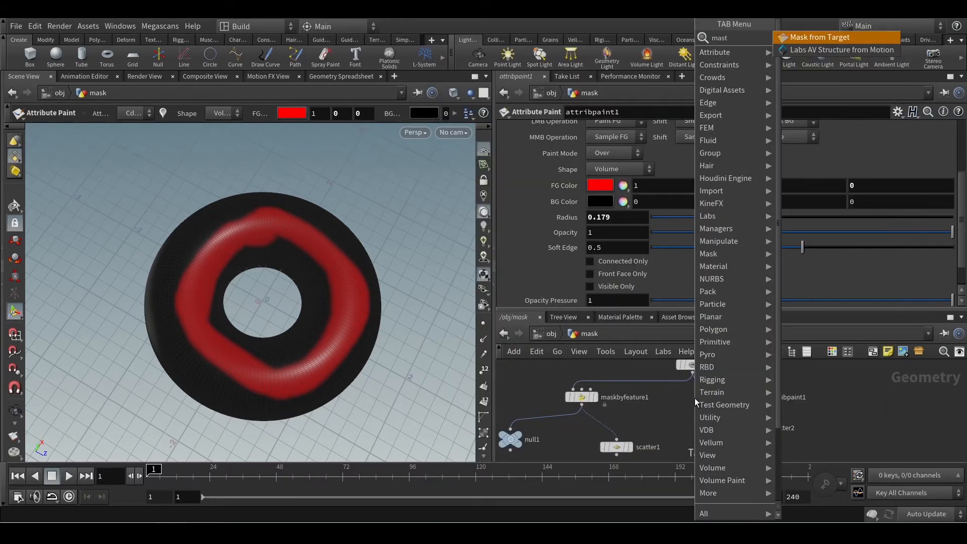
pyautogui.press('BackSpace')
pyautogui.write('k')
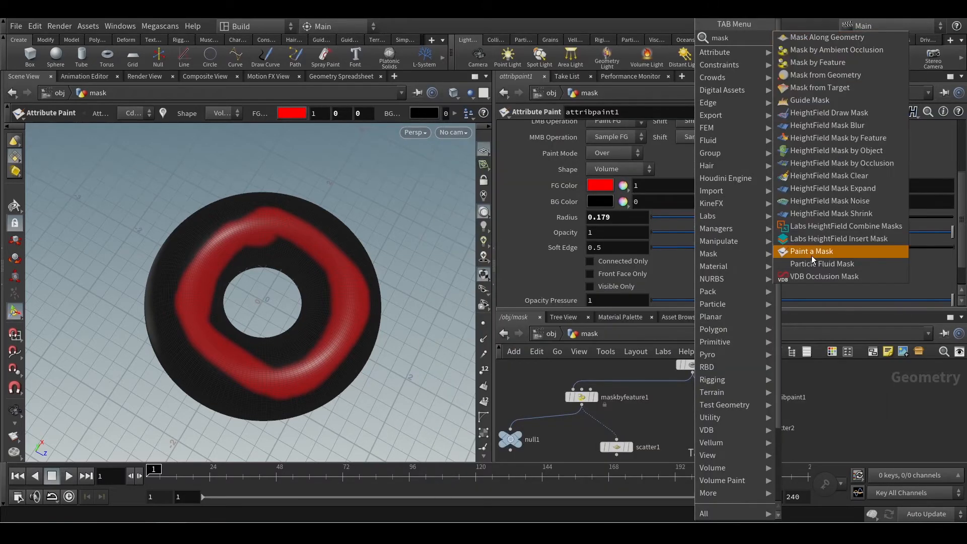
pyautogui.click(821, 251)
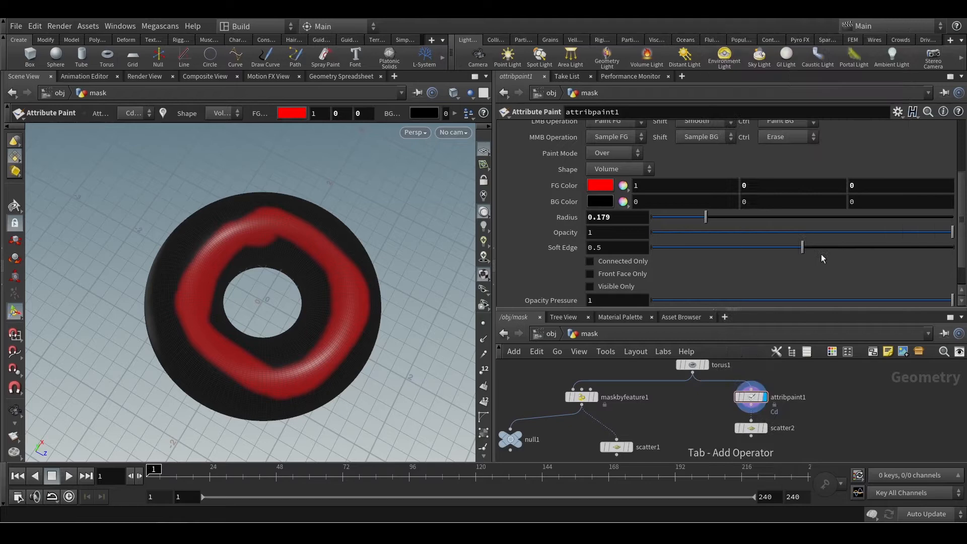
pyautogui.click(691, 406)
pyautogui.click(692, 401)
pyautogui.click(692, 373)
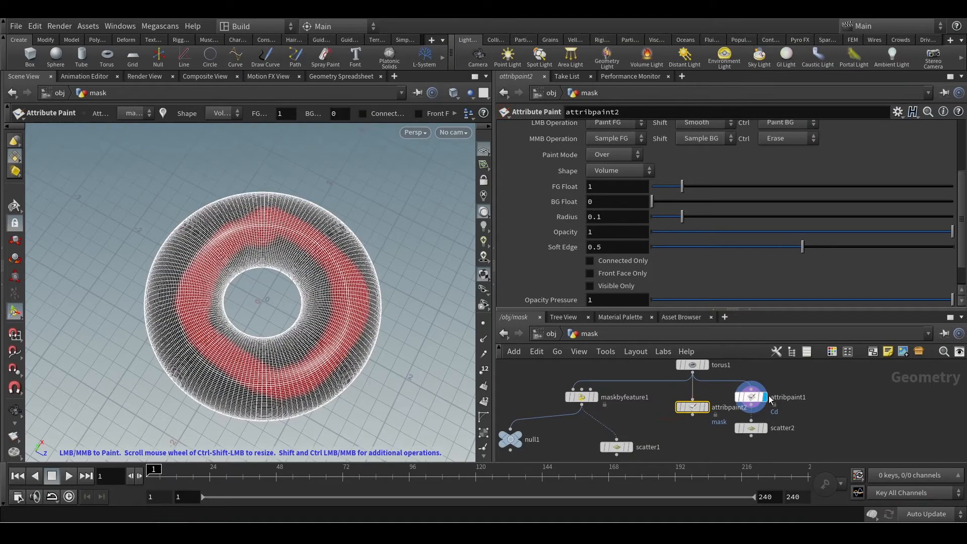
# - Move attribpaint1 farther away from attribpaint2 and reposition scatter2 below attribpaint1
pyautogui.scroll(3, 808, 401)
pyautogui.moveTo(713, 399); pyautogui.dragTo(776, 407)
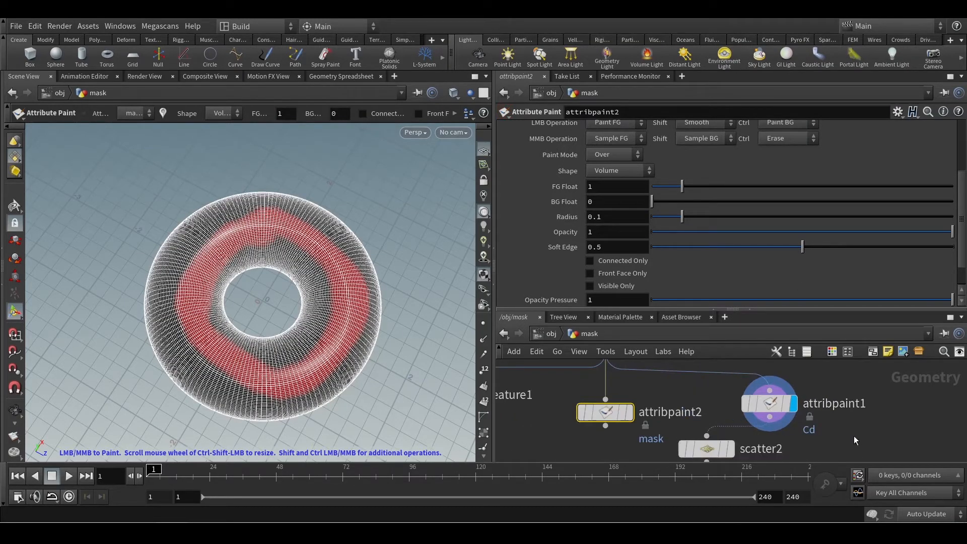
pyautogui.moveTo(854, 436); pyautogui.dragTo(816, 402, button='middle')
pyautogui.moveTo(663, 418); pyautogui.dragTo(751, 442)
pyautogui.moveTo(736, 369); pyautogui.dragTo(742, 378)
pyautogui.moveTo(681, 410); pyautogui.dragTo(708, 445, button='middle')
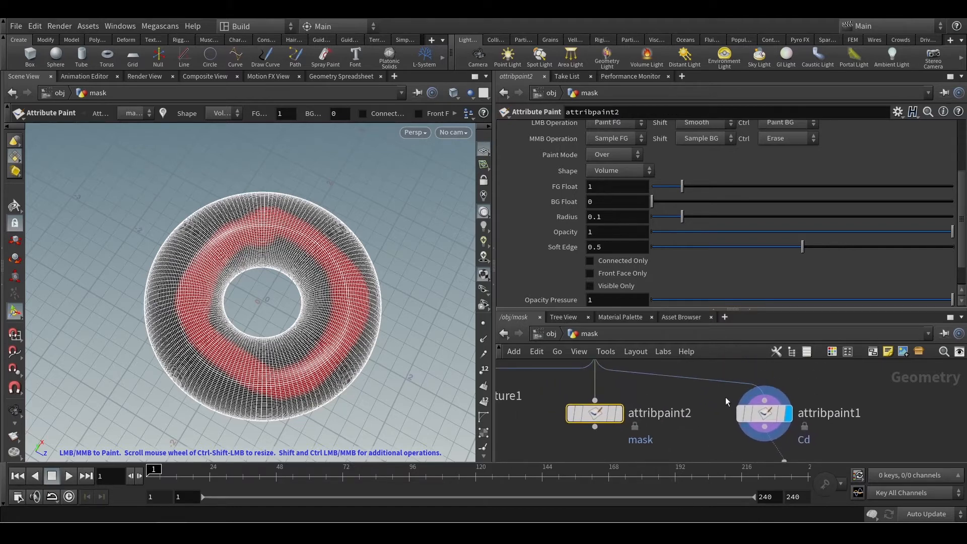
# - Rename the attribpaint1 node that paints Cd to COlorpaint1
pyautogui.click(838, 417)
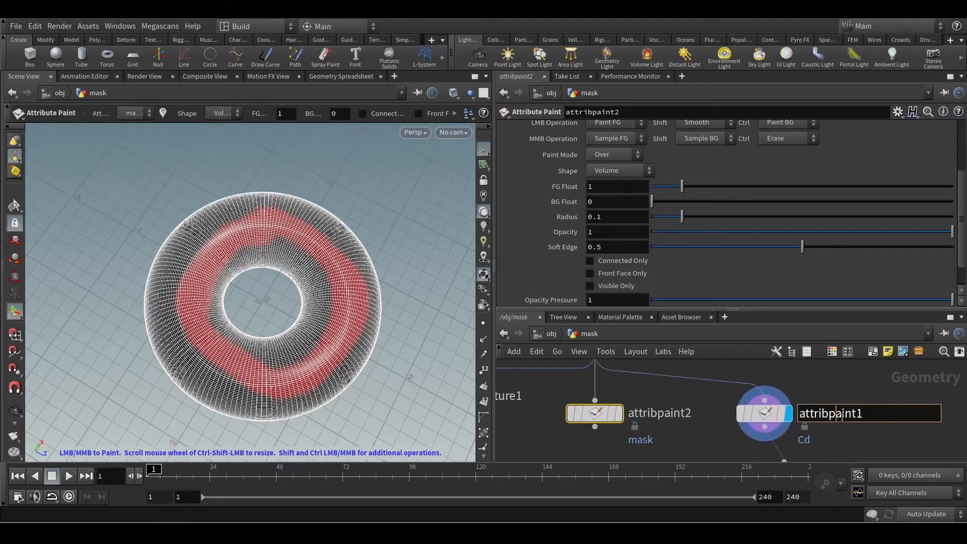
pyautogui.click(895, 435)
pyautogui.moveTo(883, 436); pyautogui.dragTo(864, 433, button='middle')
pyautogui.moveTo(865, 433); pyautogui.dragTo(727, 393)
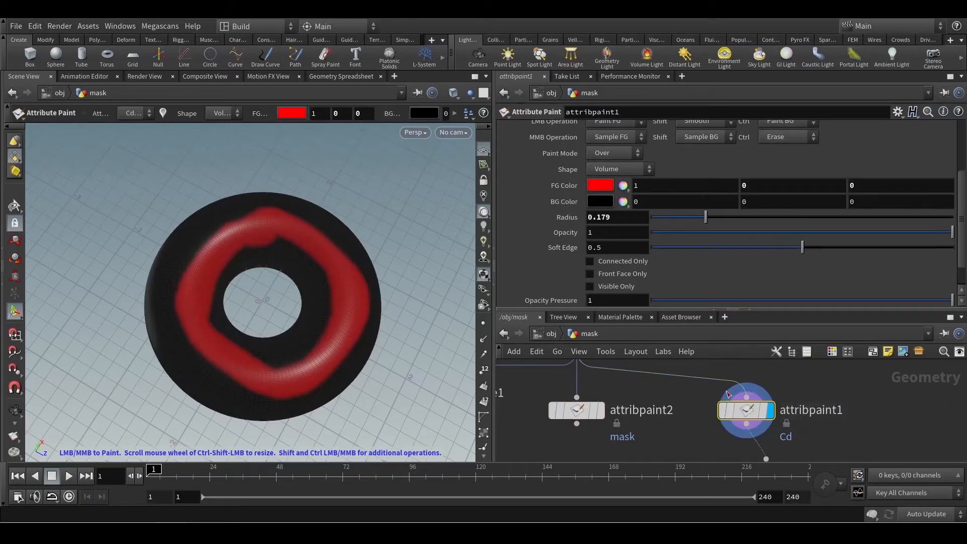
pyautogui.click(809, 412)
pyautogui.moveTo(812, 412); pyautogui.dragTo(730, 425)
pyautogui.write('COlorpaint1')
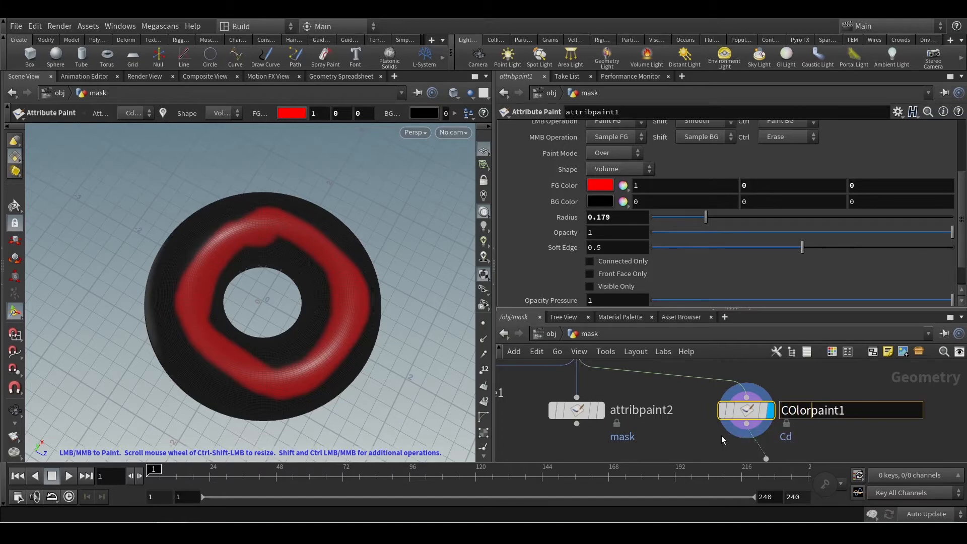
pyautogui.press('Return')
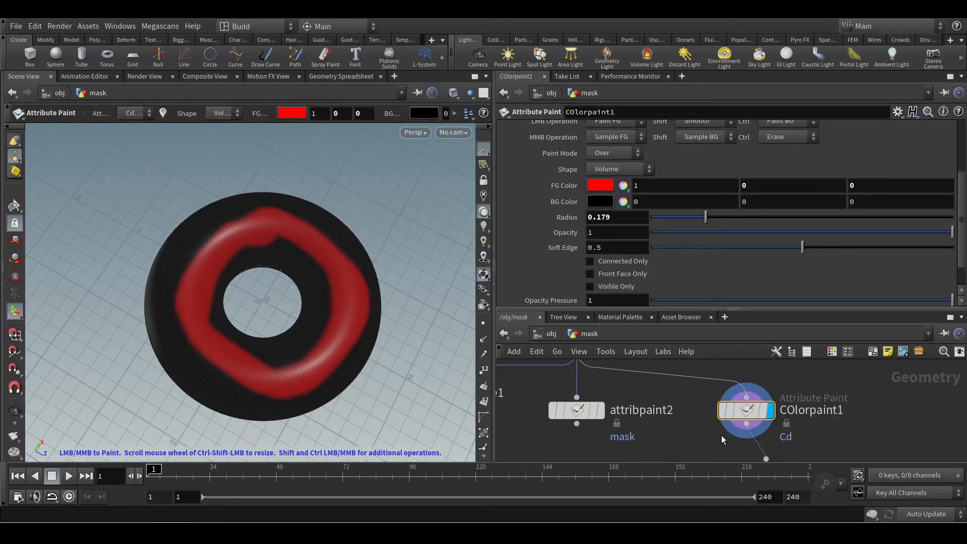
# - Rename the attribpaint2 node that paints the mask attribute to Maskpaint2
pyautogui.click(640, 410)
pyautogui.moveTo(644, 410); pyautogui.dragTo(539, 415)
pyautogui.write('Mask')
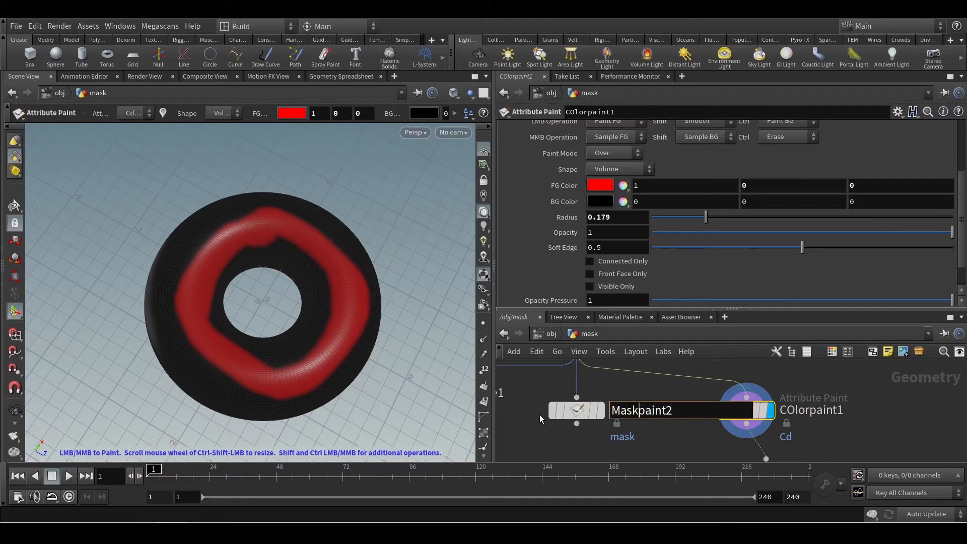
pyautogui.press('Return')
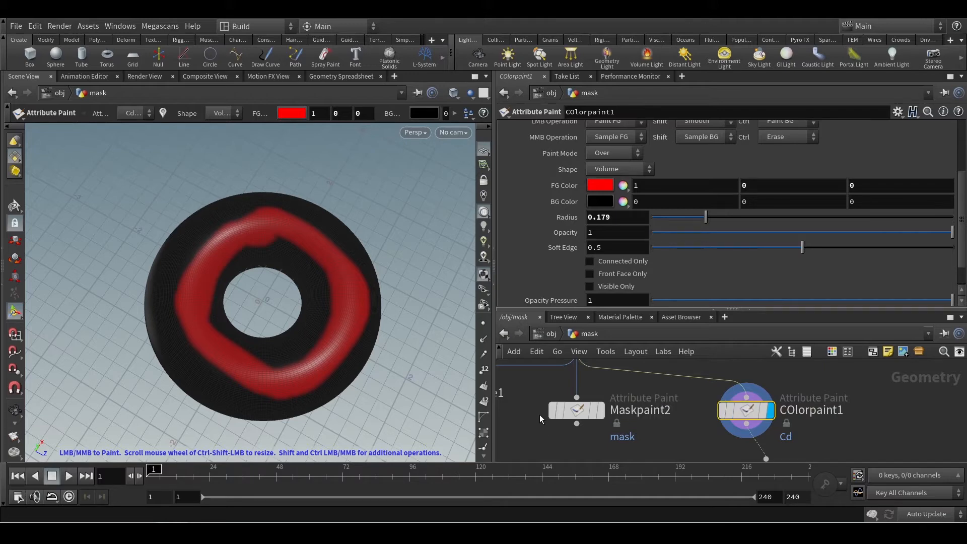
# - Switch between Maskpaint2 and COlorpaint1 to compare their brush settings, including the foreground and background values
pyautogui.click(579, 412)
pyautogui.click(742, 413)
pyautogui.click(579, 411)
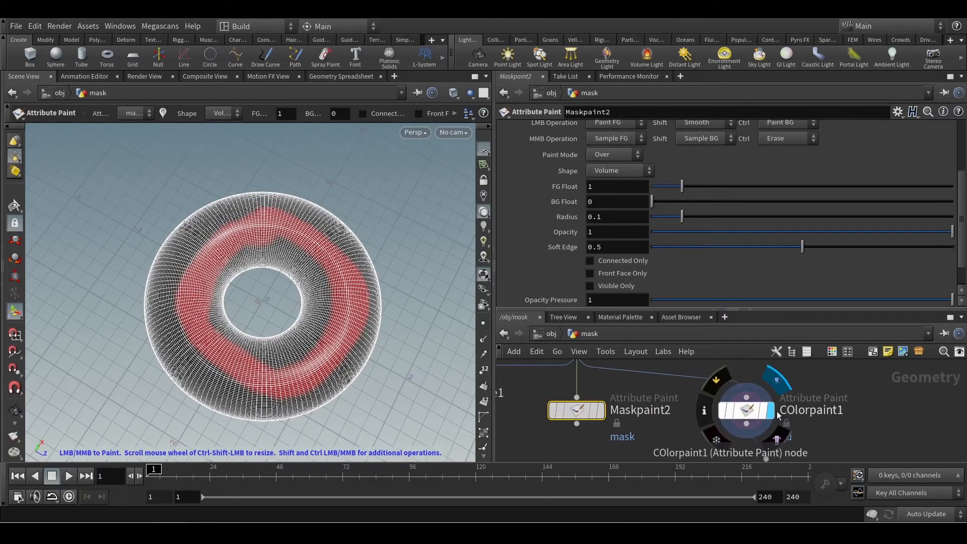
pyautogui.click(745, 411)
pyautogui.scroll(3, 599, 140)
pyautogui.scroll(3, 599, 137)
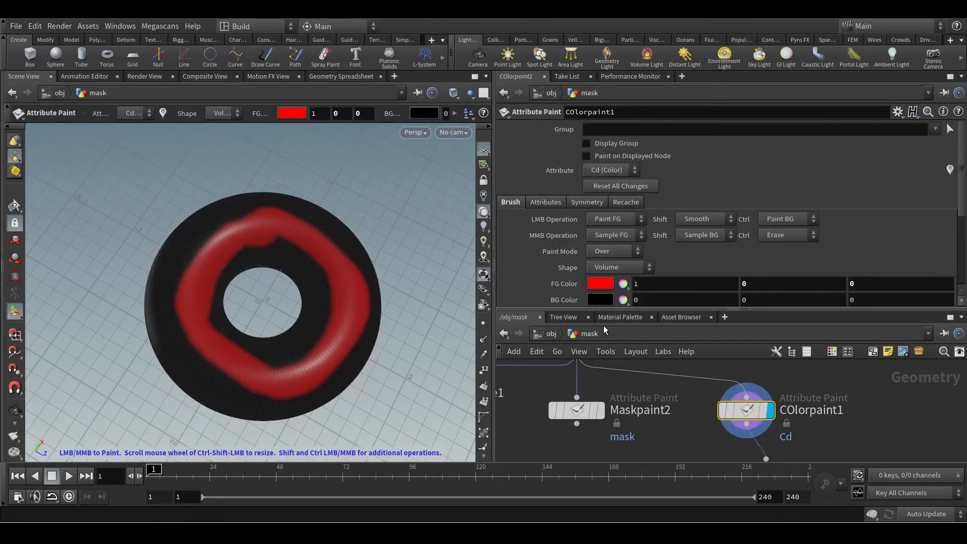
# - Examine the attribute name and type that COlorpaint1 and Maskpaint2 each paint
pyautogui.click(576, 408)
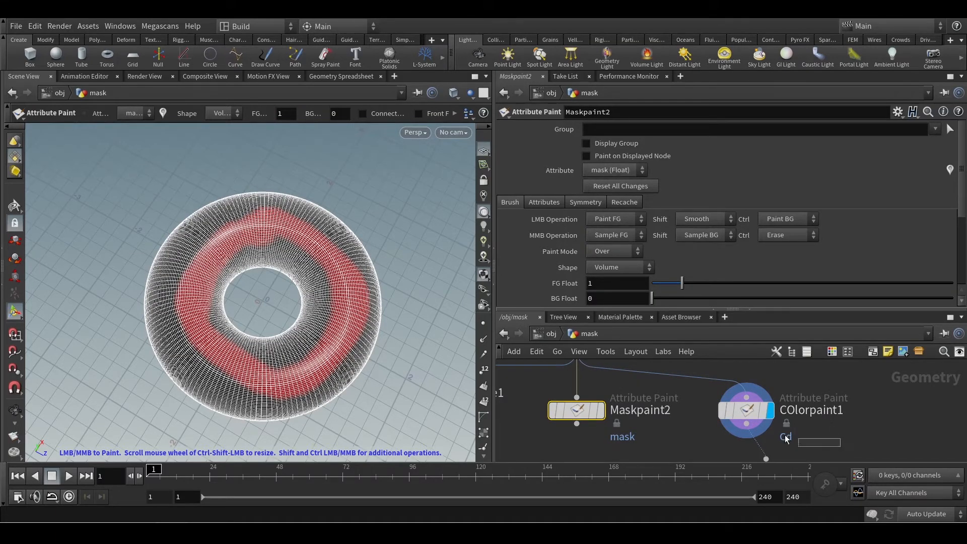
pyautogui.click(747, 409)
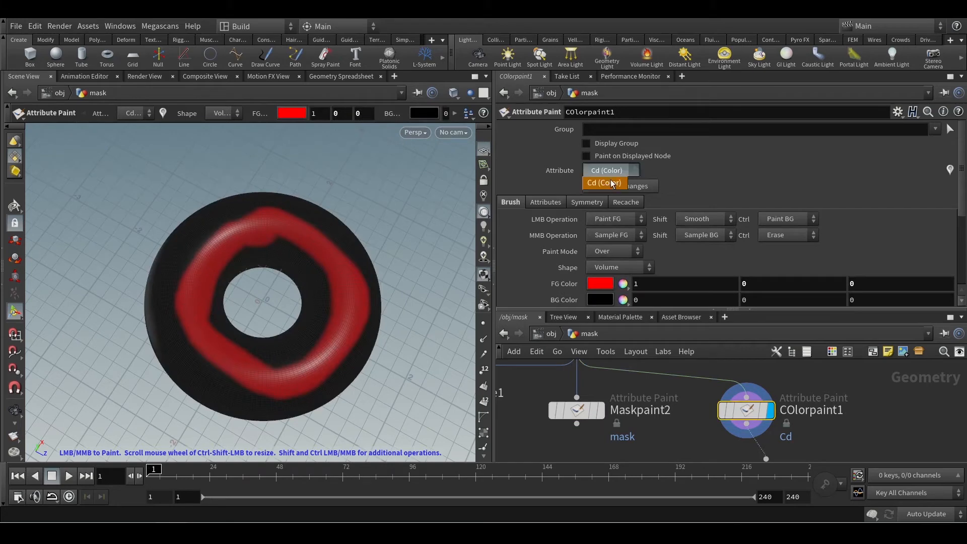
pyautogui.click(671, 437)
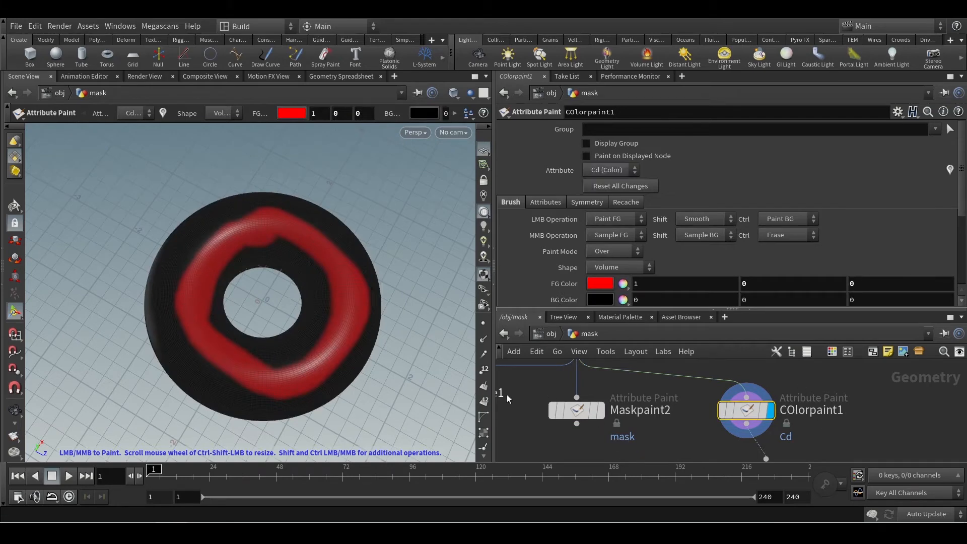
pyautogui.click(576, 409)
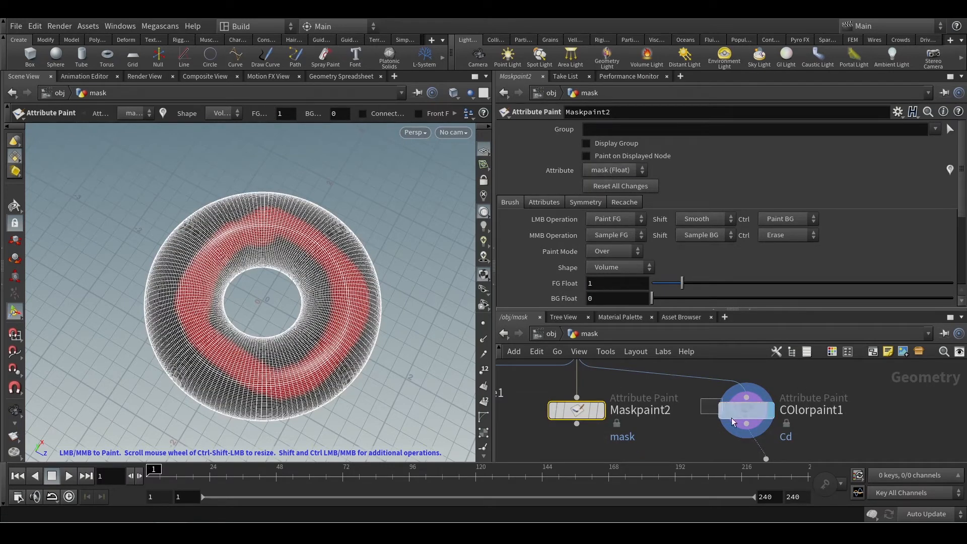
pyautogui.click(732, 417)
pyautogui.click(544, 202)
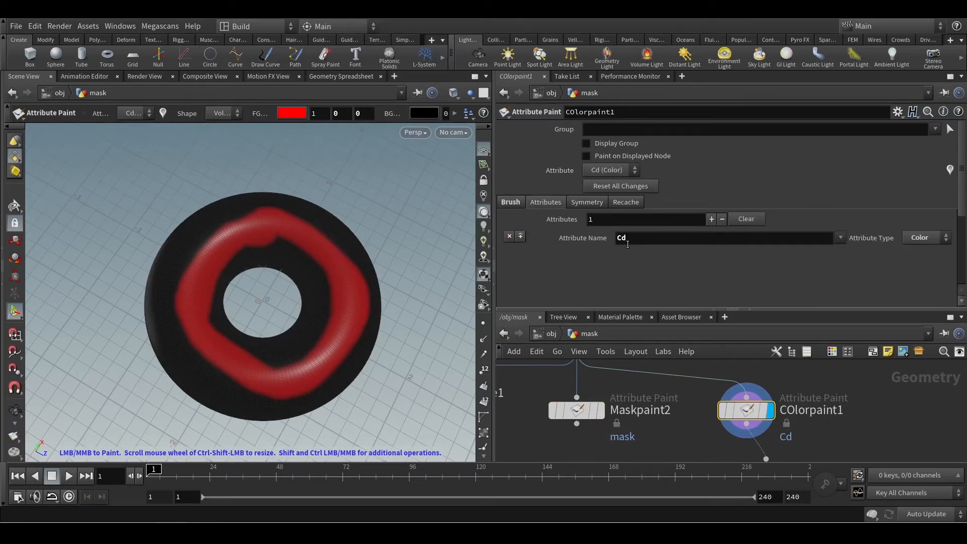
pyautogui.click(576, 410)
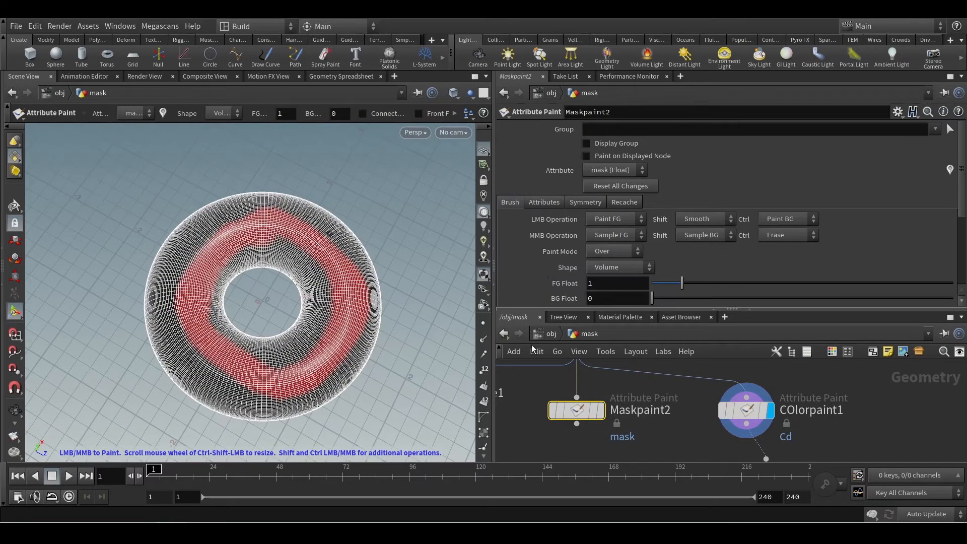
pyautogui.click(545, 202)
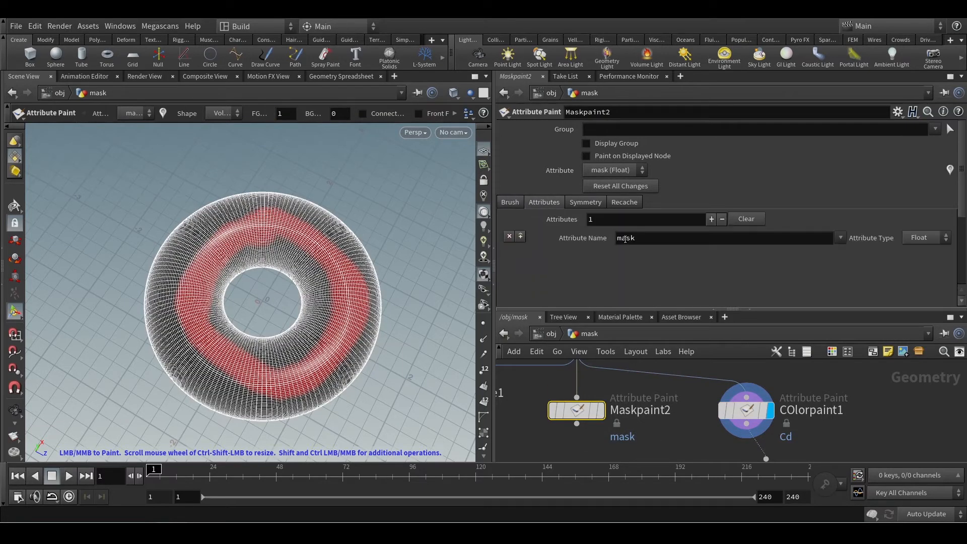
# - Display Maskpaint2 and paint a closed mask ring around the upper surface of the torus
pyautogui.click(600, 410)
pyautogui.keyDown('alt'); pyautogui.scroll(-3, 311, 295); pyautogui.keyUp('alt')
pyautogui.keyDown('alt'); pyautogui.moveTo(312, 298); pyautogui.dragTo(367, 312); pyautogui.keyUp('alt')
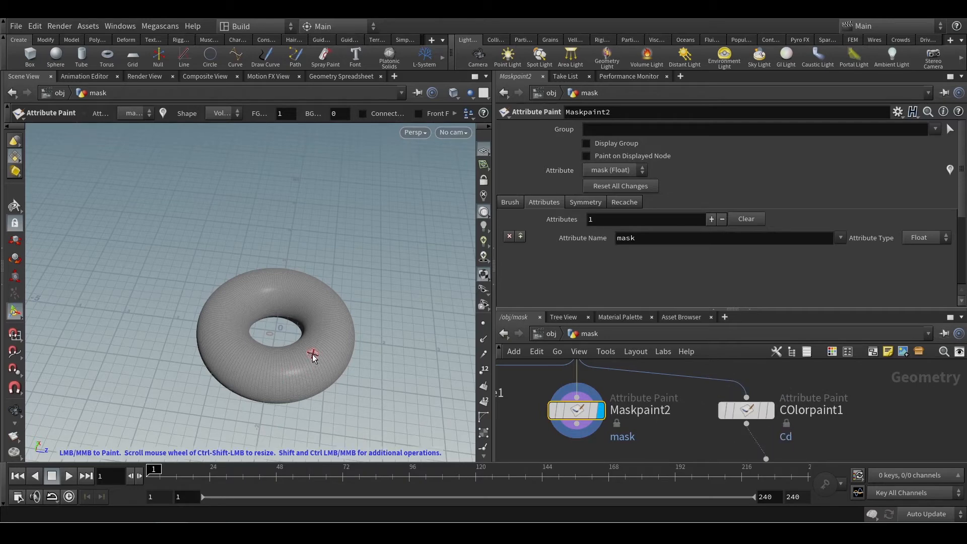
pyautogui.moveTo(307, 359)
pyautogui.mouseDown()
pyautogui.moveTo(326, 315)
pyautogui.moveTo(282, 275)
pyautogui.moveTo(227, 297)
pyautogui.mouseUp()
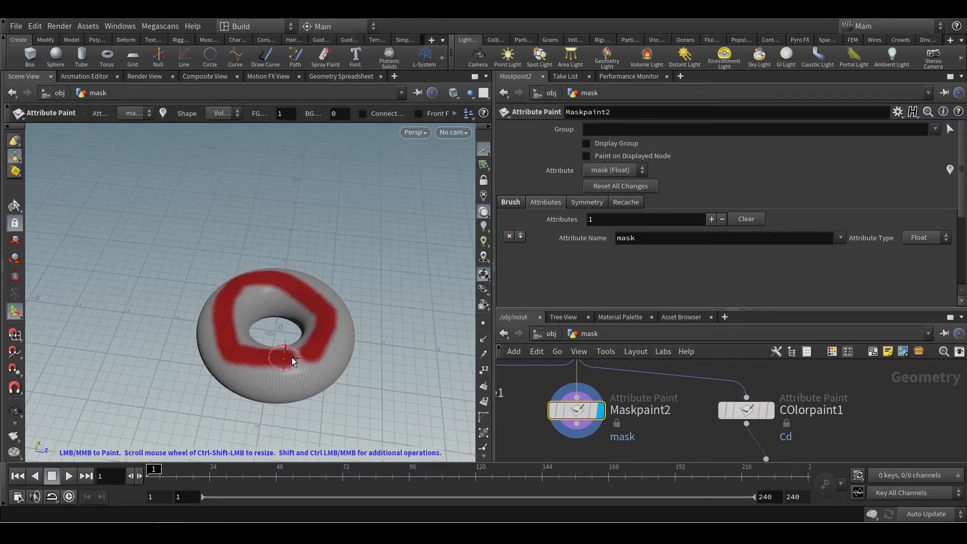
pyautogui.moveTo(292, 357); pyautogui.dragTo(367, 356)
pyautogui.moveTo(539, 440); pyautogui.dragTo(519, 374, button='middle')
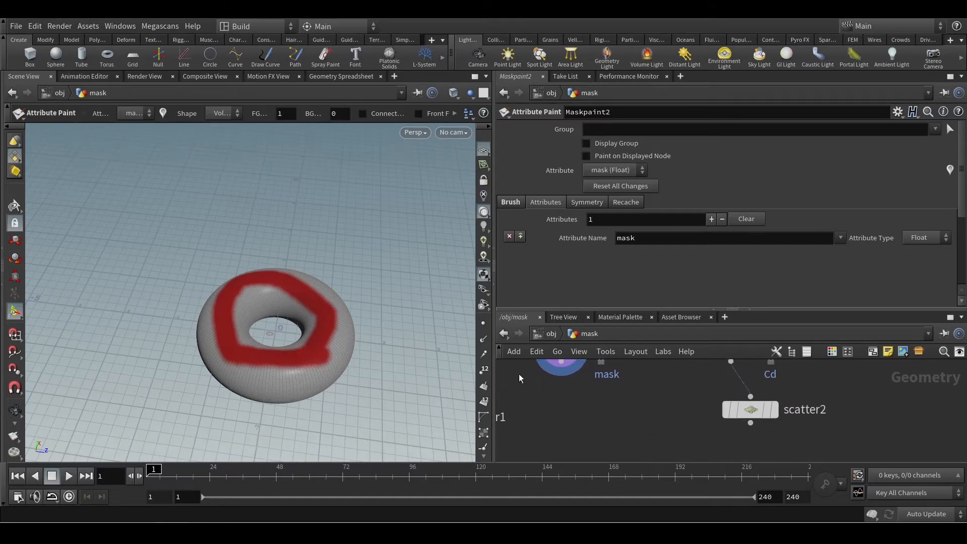
# - Add a Scatter node below Maskpaint2, wire it to that node's output and display it
pyautogui.scroll(-2, 518, 373)
pyautogui.moveTo(636, 395); pyautogui.dragTo(703, 442, button='middle')
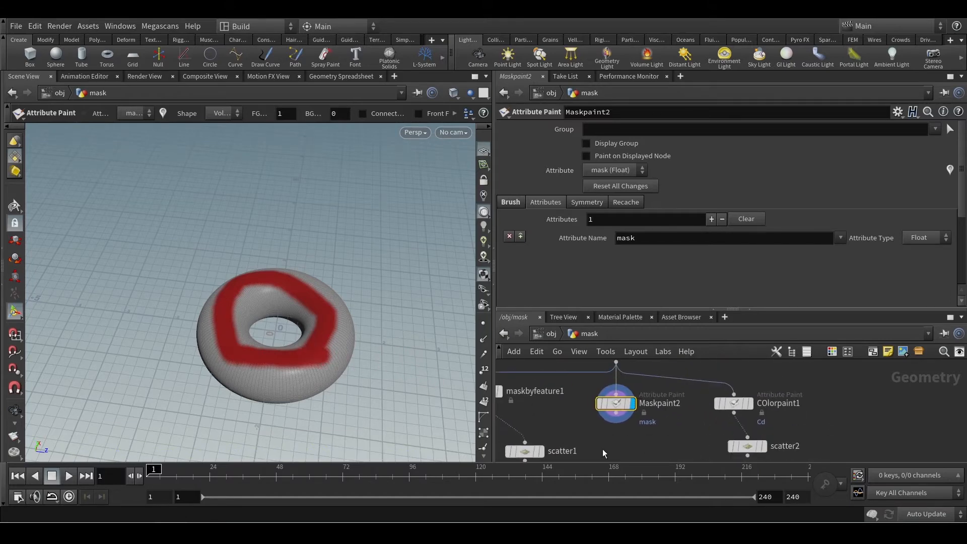
pyautogui.press('Tab')
pyautogui.write('scat')
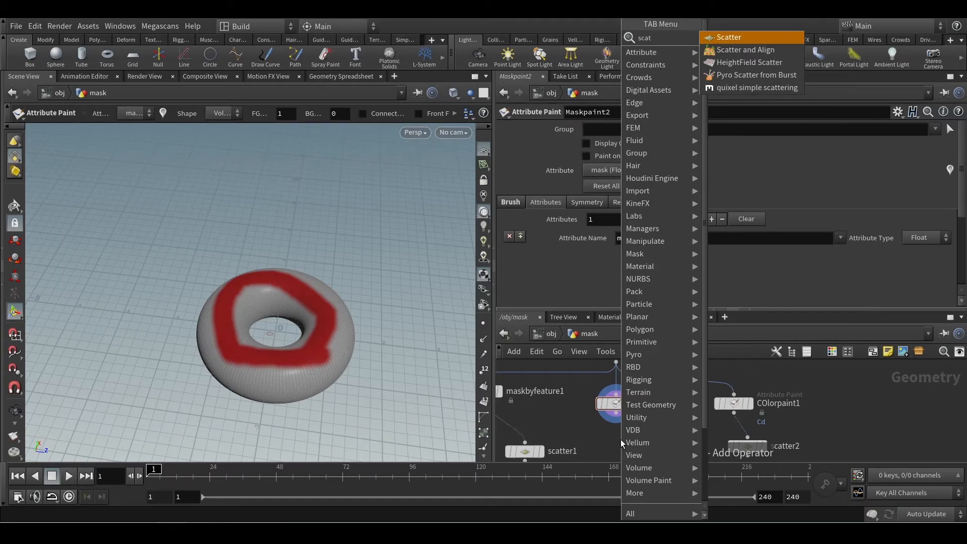
pyautogui.press('Return')
pyautogui.click(624, 445)
pyautogui.moveTo(625, 436)
pyautogui.mouseDown()
pyautogui.moveTo(616, 414)
pyautogui.moveTo(639, 436)
pyautogui.mouseUp()
pyautogui.click(655, 436)
# - Enable the density attribute on scatter3, set it to mask and inspect the scattered points
pyautogui.click(505, 193)
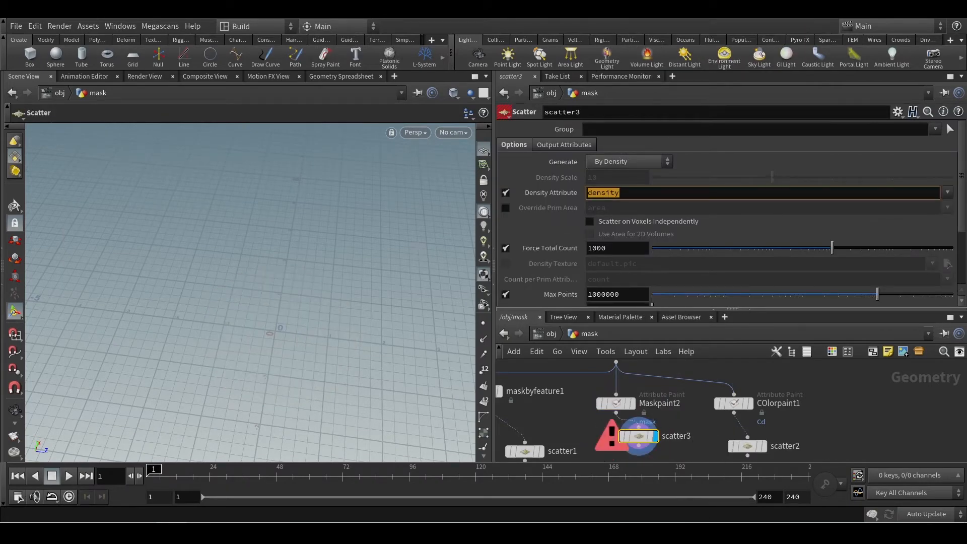
pyautogui.write('mask')
pyautogui.press('Return')
pyautogui.press('Escape')
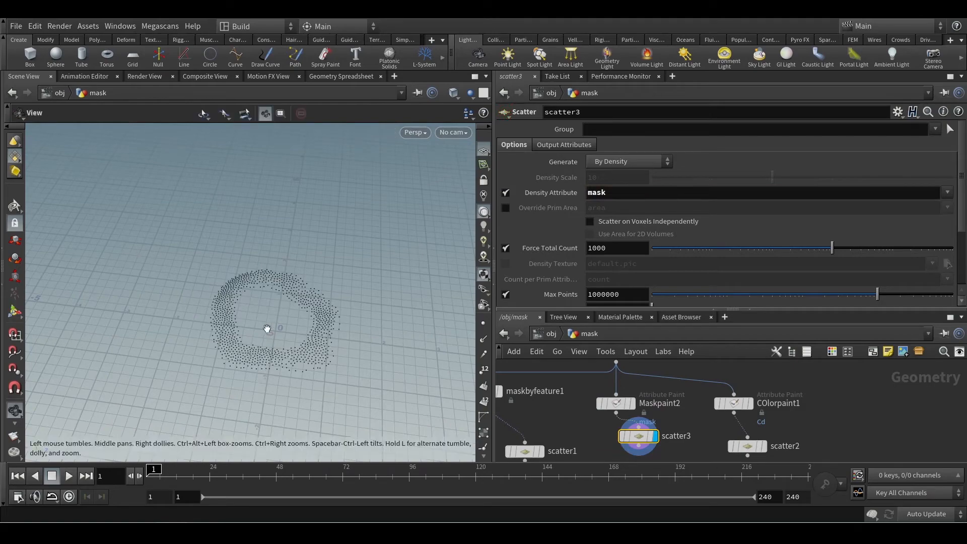
pyautogui.moveTo(265, 328)
pyautogui.mouseDown()
pyautogui.moveTo(298, 356)
pyautogui.moveTo(281, 321)
pyautogui.mouseUp()
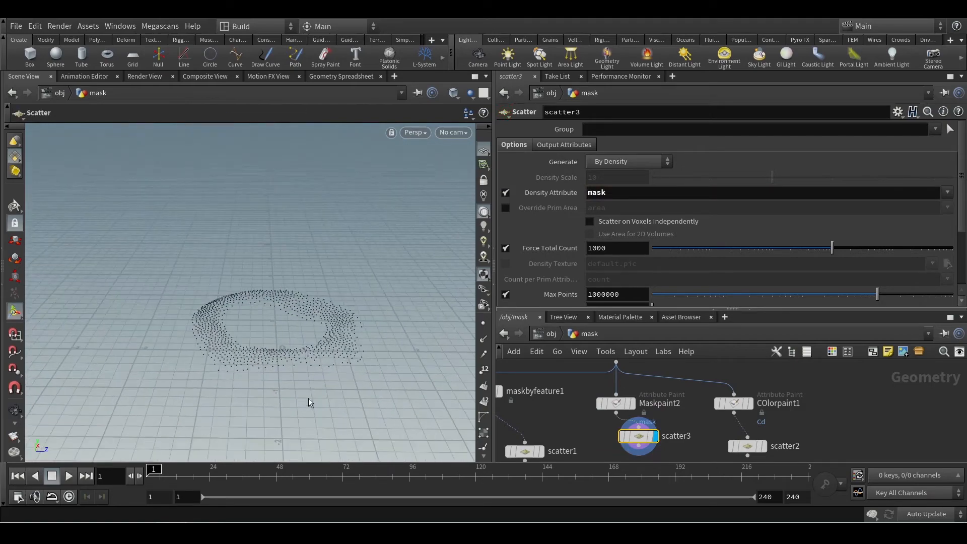
# - Display Maskpaint2 and then scatter3 to compare the painted mask ring with the scattered points
pyautogui.click(629, 404)
pyautogui.click(621, 407)
pyautogui.press('Return')
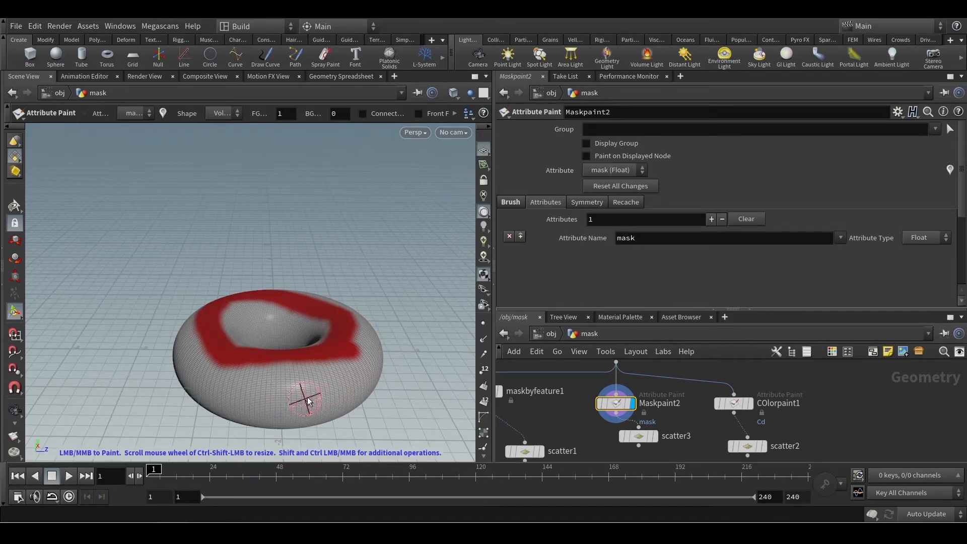
pyautogui.click(653, 440)
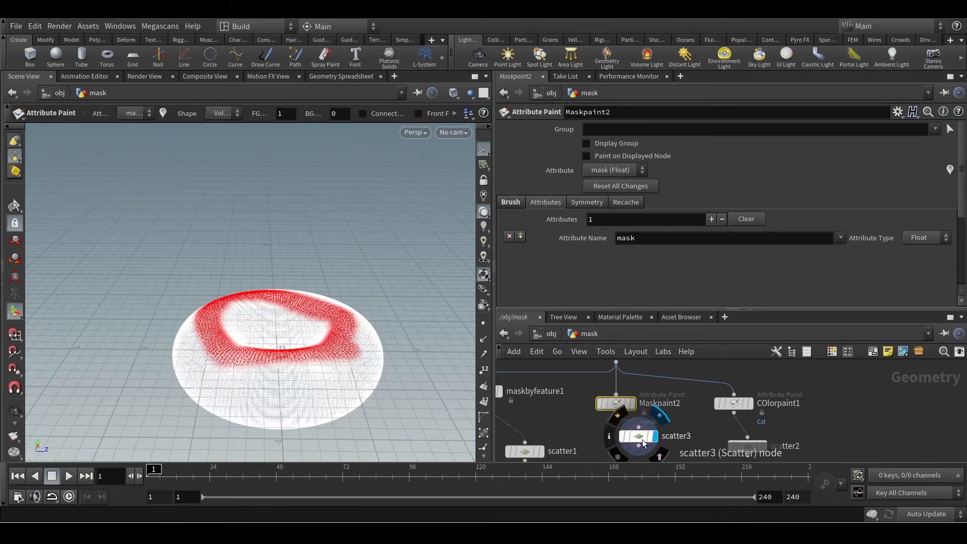
pyautogui.click(635, 439)
pyautogui.moveTo(695, 429); pyautogui.dragTo(672, 402, button='middle')
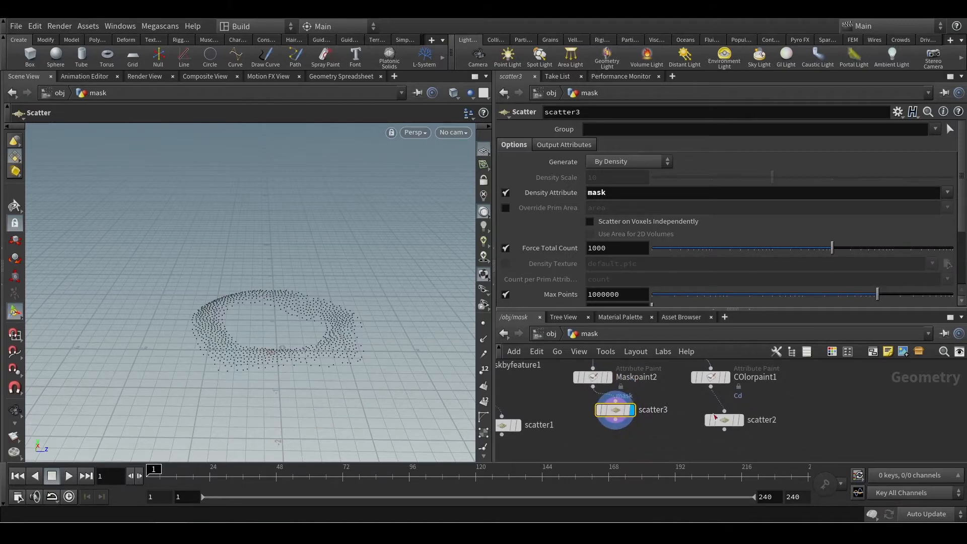
# - Alternate the display between scatter2 and scatter3 to compare color-driven and mask-driven scattering from several angles
pyautogui.click(740, 420)
pyautogui.click(725, 421)
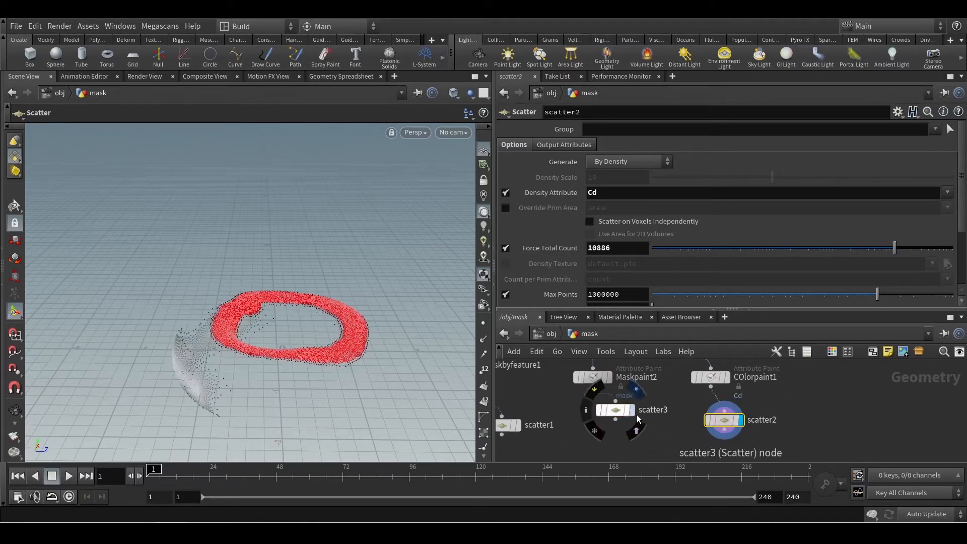
pyautogui.click(618, 410)
pyautogui.click(632, 410)
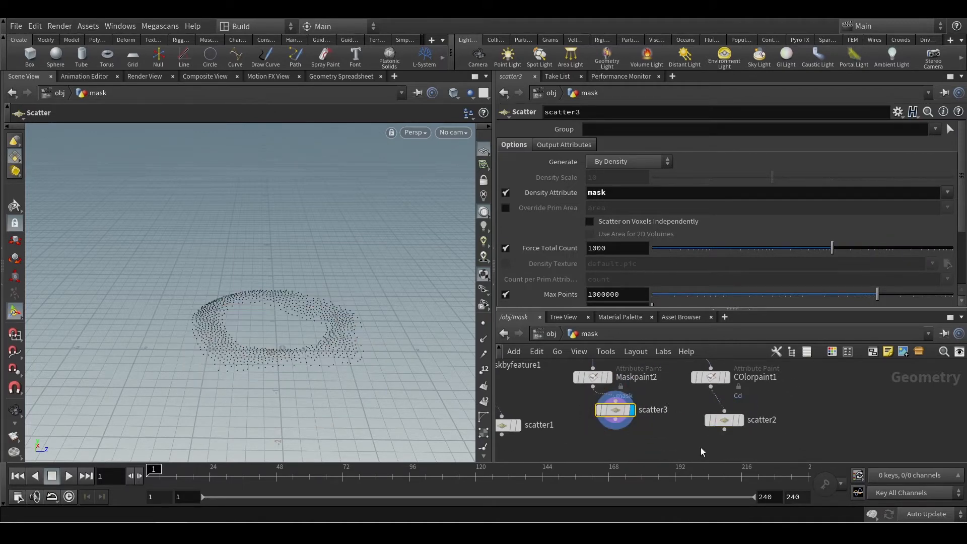
pyautogui.click(739, 420)
pyautogui.click(728, 421)
pyautogui.press('Escape')
pyautogui.moveTo(236, 362); pyautogui.dragTo(192, 364)
pyautogui.press('Return')
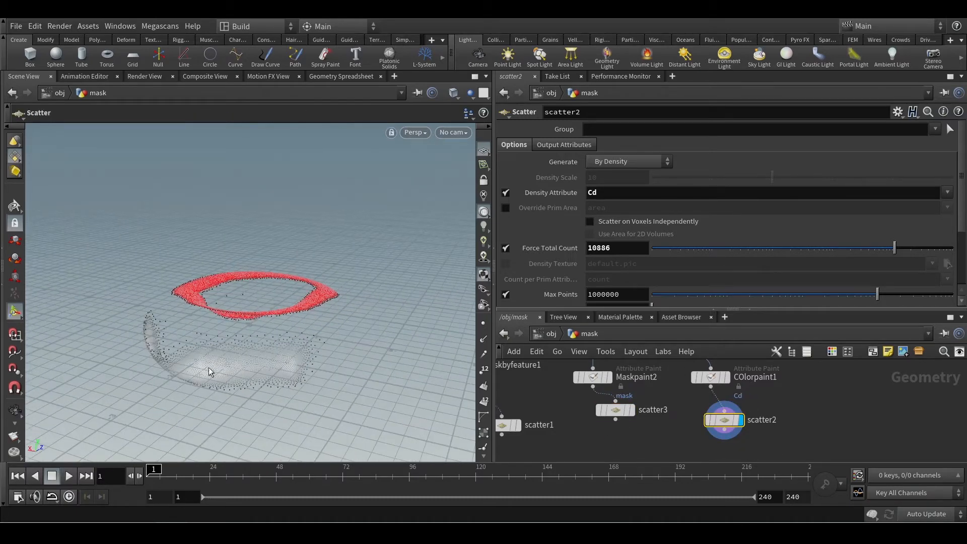
pyautogui.click(631, 410)
pyautogui.click(615, 412)
pyautogui.keyDown('alt'); pyautogui.moveTo(323, 335); pyautogui.dragTo(267, 276); pyautogui.keyUp('alt')
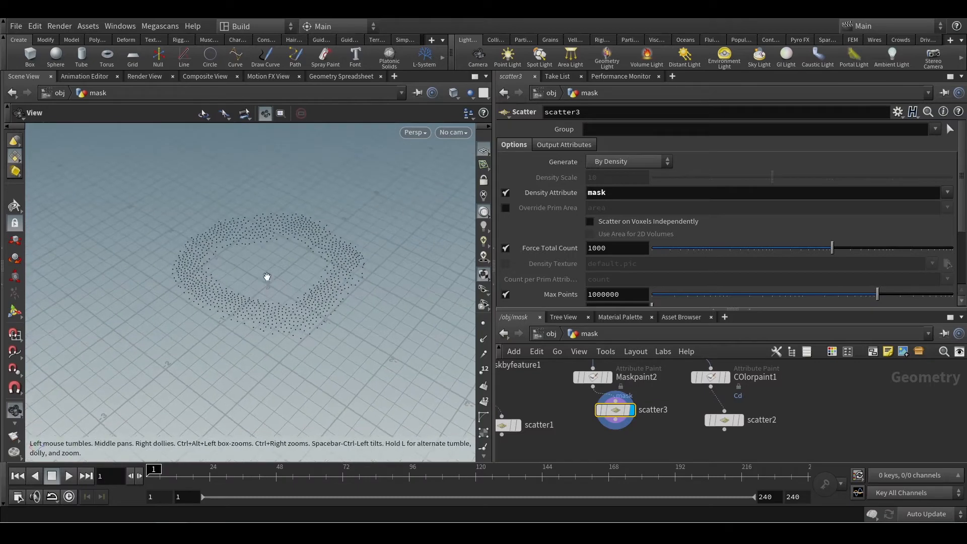
# - Enclose all the existing nodes in a network box titled "Mask by Feature and OLD Method"
pyautogui.scroll(-4, 665, 426)
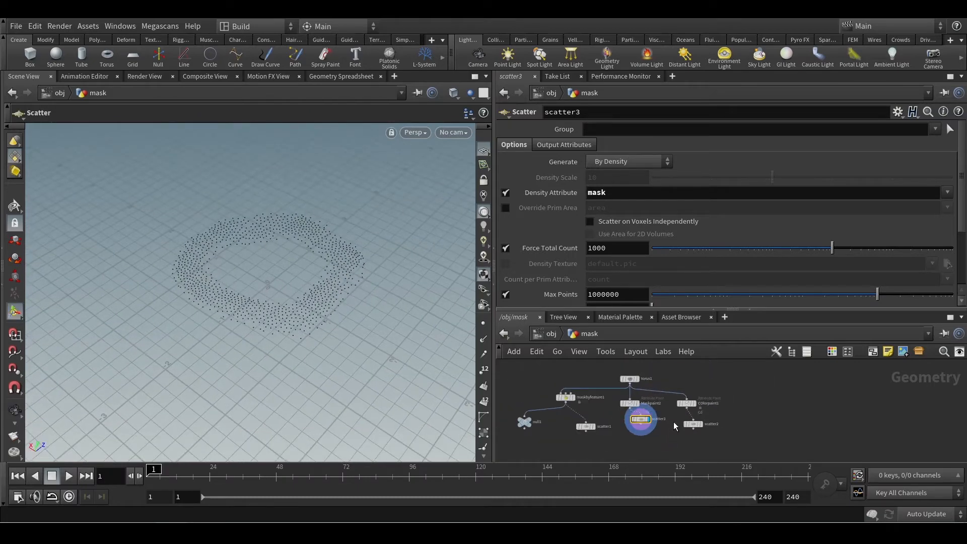
pyautogui.moveTo(614, 361); pyautogui.dragTo(666, 364, button='middle')
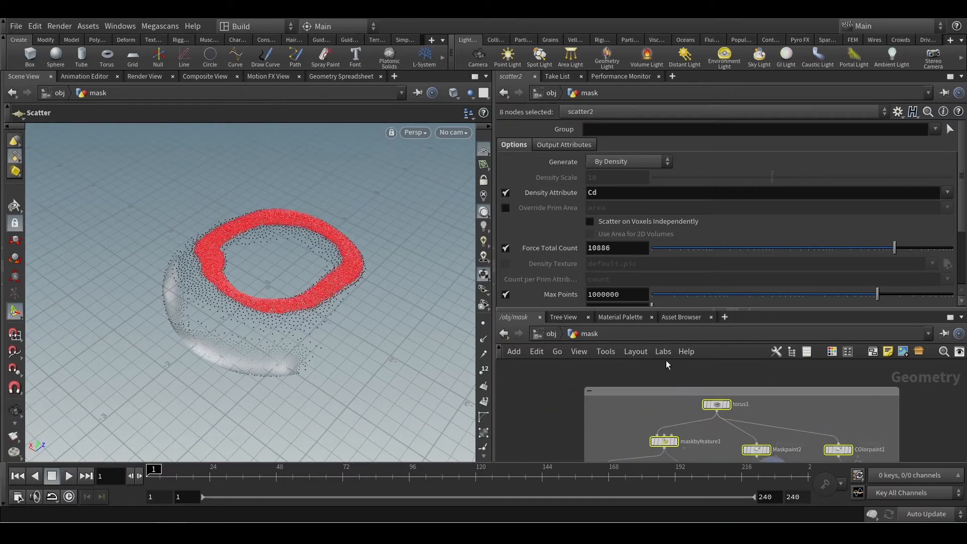
pyautogui.scroll(3, 627, 392)
pyautogui.doubleClick(618, 392)
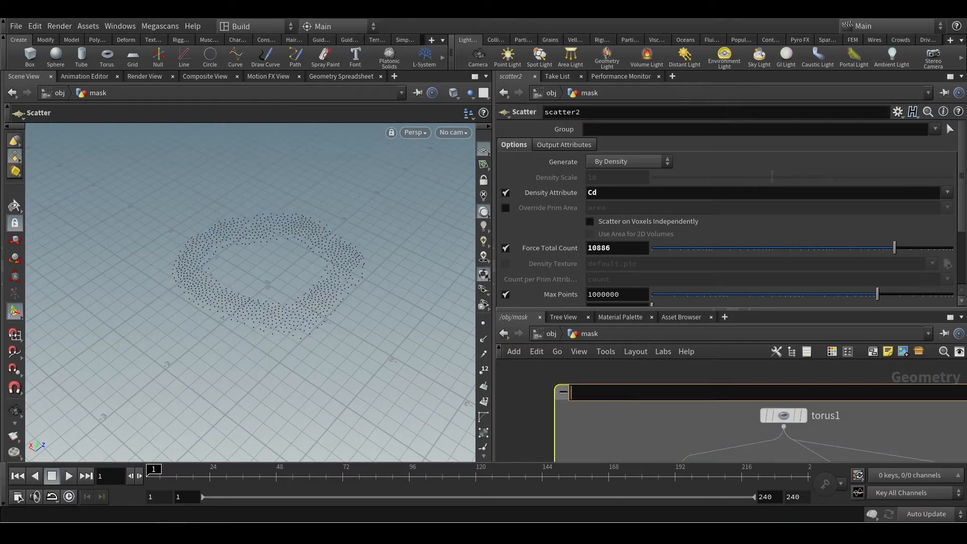
pyautogui.write('Mask by Feature and OLD Method')
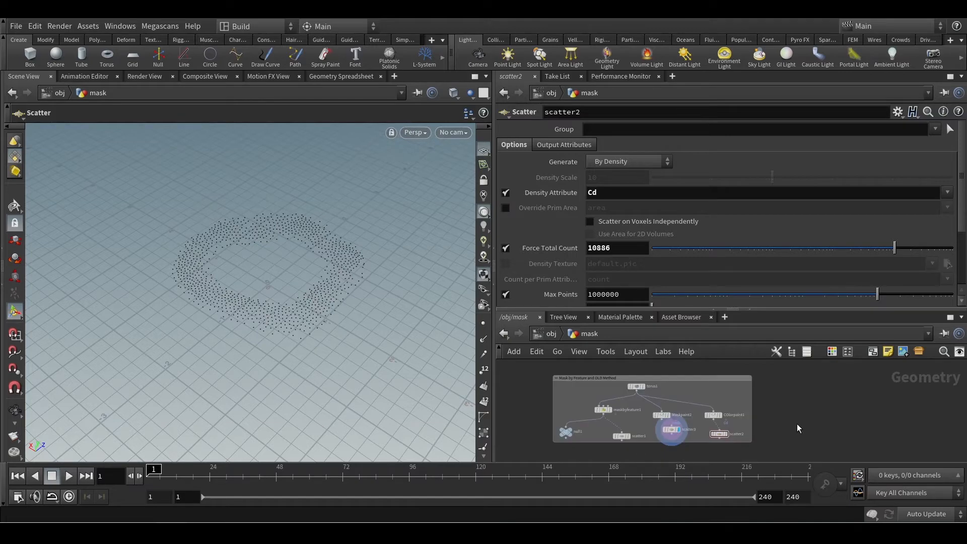
# - Add a Mask Along Geometry node in the empty network area beside the titled network box
pyautogui.press('Tab')
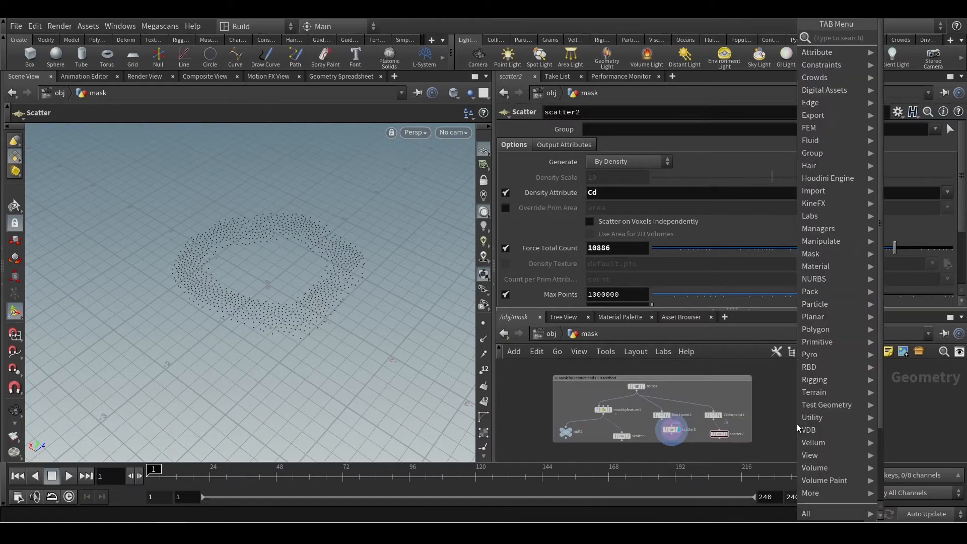
pyautogui.moveTo(850, 255)
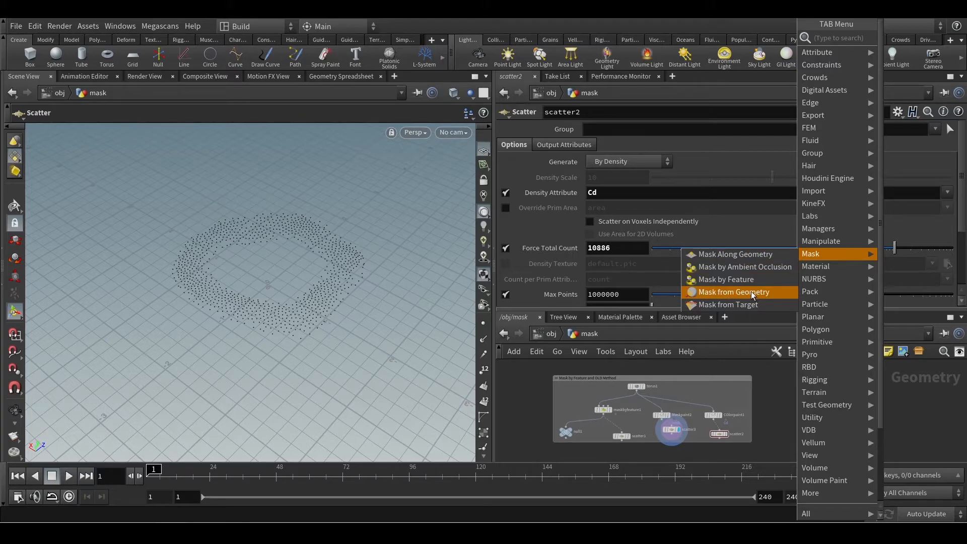
pyautogui.click(745, 254)
pyautogui.click(864, 418)
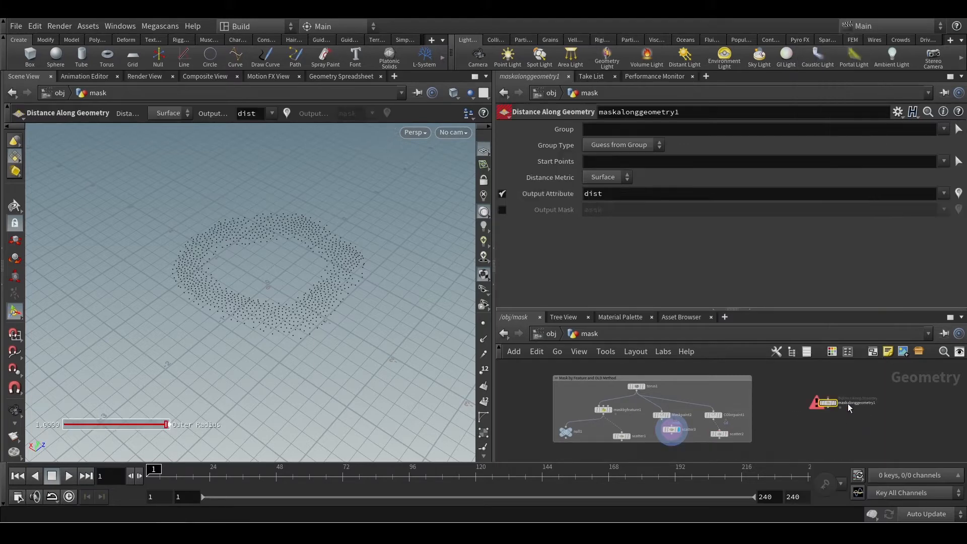
# - Duplicate torus1 outside the network box, feed the copy into maskalonggeometry1 and display that node
pyautogui.scroll(3, 866, 403)
pyautogui.press('Tab')
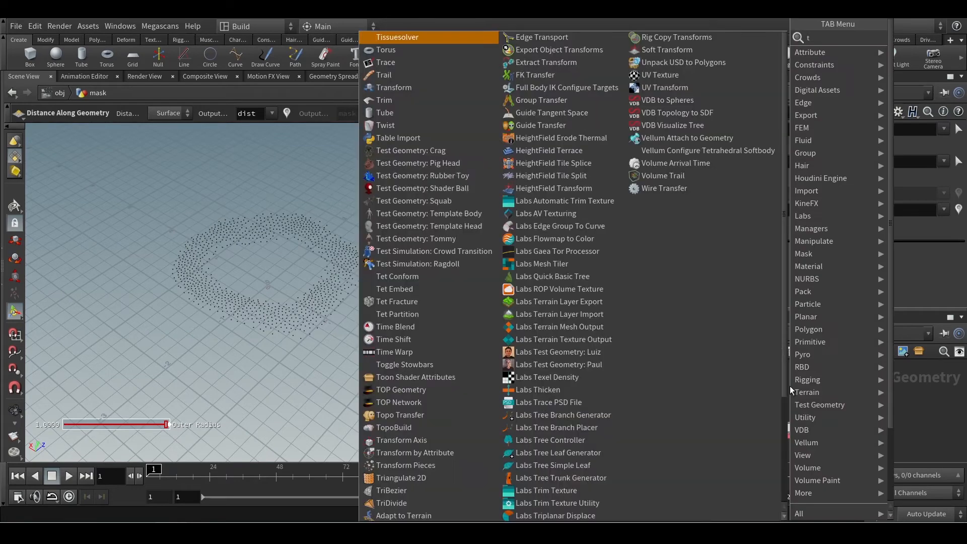
pyautogui.press('Escape')
pyautogui.moveTo(739, 387); pyautogui.dragTo(827, 392, button='middle')
pyautogui.keyDown('alt'); pyautogui.moveTo(557, 404); pyautogui.dragTo(799, 404); pyautogui.keyUp('alt')
pyautogui.keyDown('alt'); pyautogui.moveTo(892, 397); pyautogui.dragTo(885, 423); pyautogui.keyUp('alt')
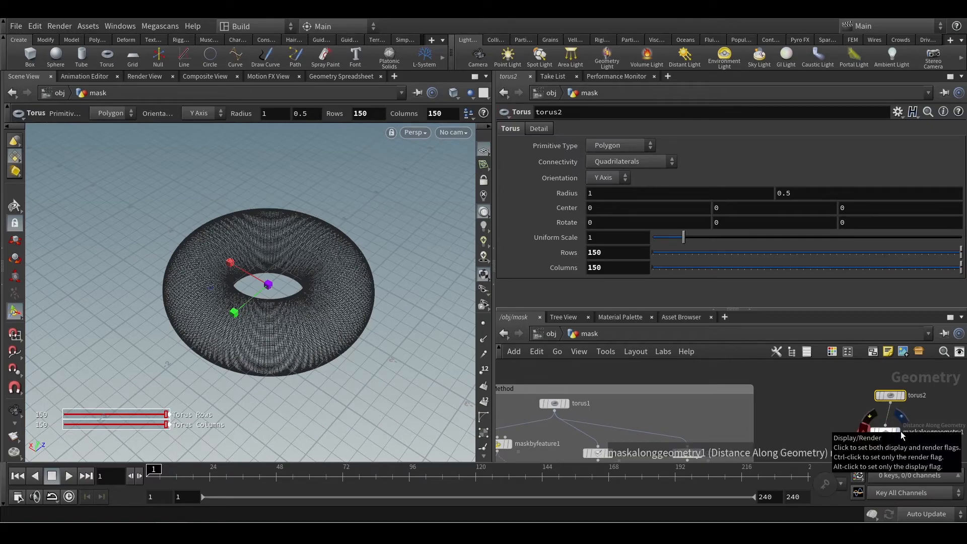
pyautogui.click(900, 431)
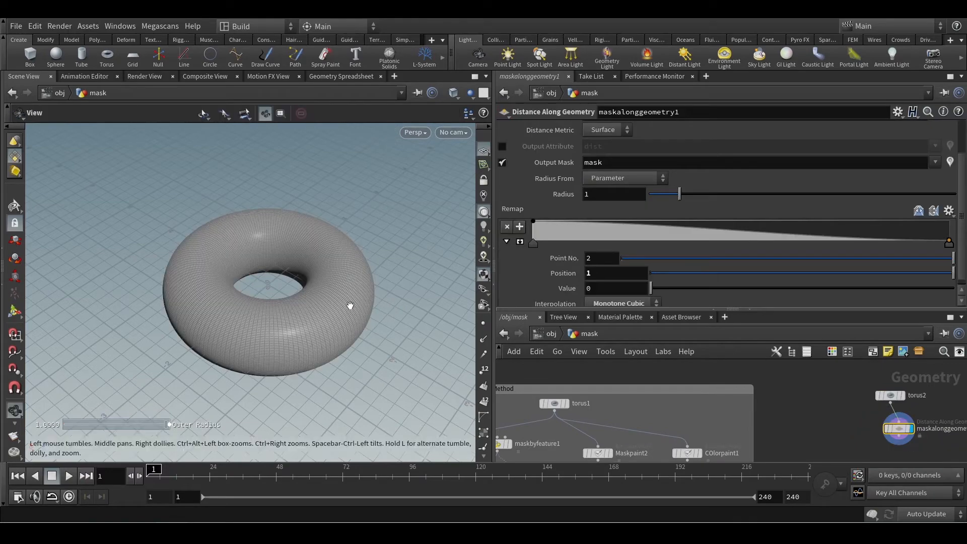
# - Examine the torus and the output mask, radius and remap parameters of maskalonggeometry1
pyautogui.scroll(5, 349, 302)
pyautogui.scroll(-4, 271, 301)
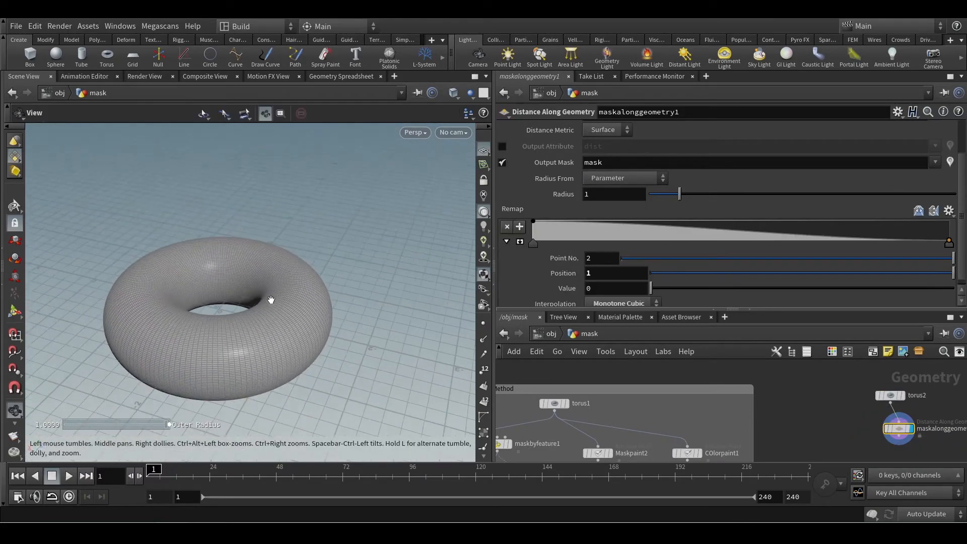
pyautogui.keyDown('alt'); pyautogui.moveTo(271, 300); pyautogui.dragTo(297, 327); pyautogui.keyUp('alt')
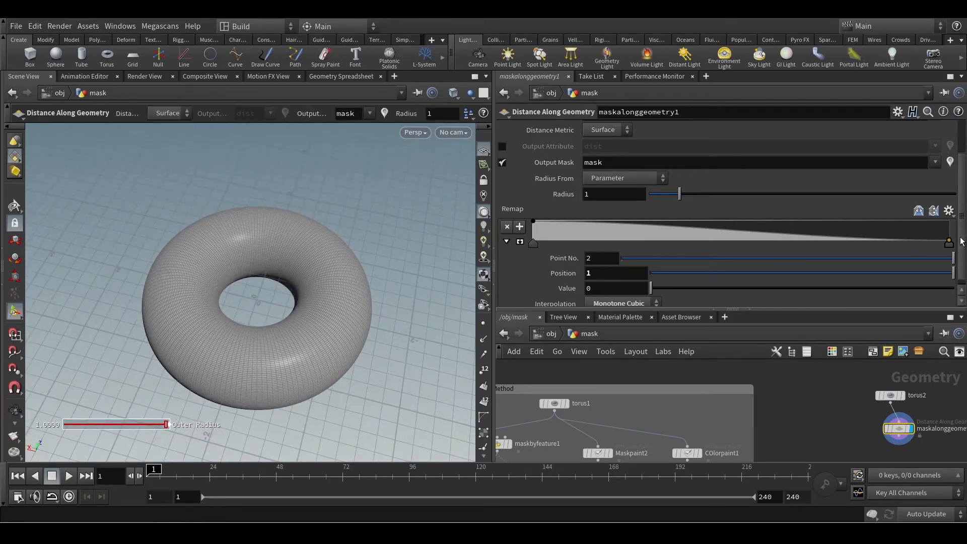
pyautogui.moveTo(960, 240); pyautogui.dragTo(960, 135)
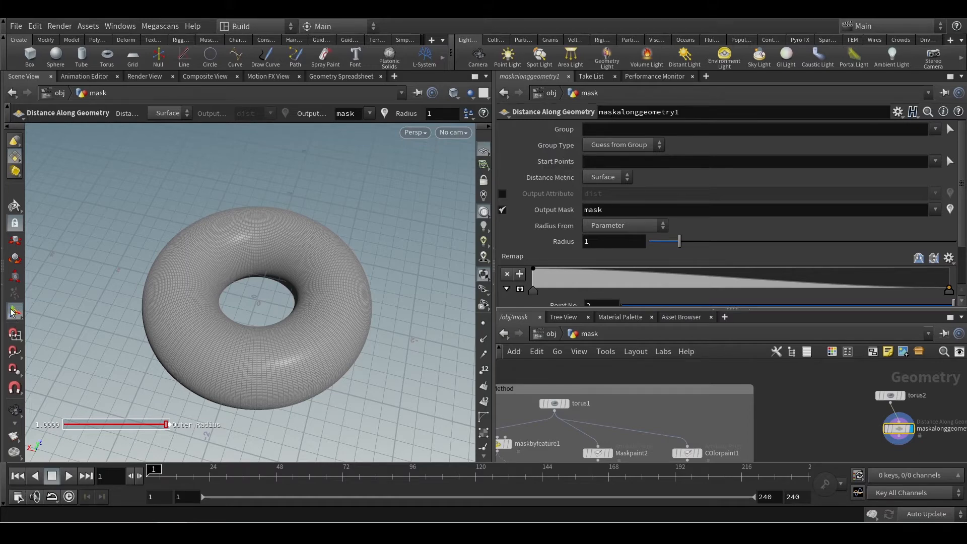
pyautogui.click(15, 206)
pyautogui.click(13, 314)
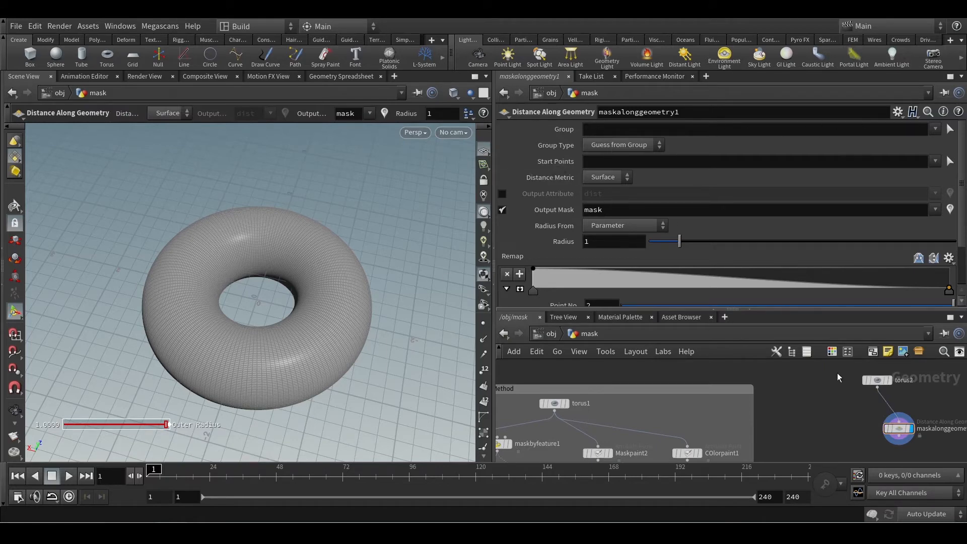
# - Set the Start Points of maskalonggeometry1 to 0 and inspect the mask on the torus
pyautogui.moveTo(862, 414); pyautogui.dragTo(959, 452)
pyautogui.click(594, 161)
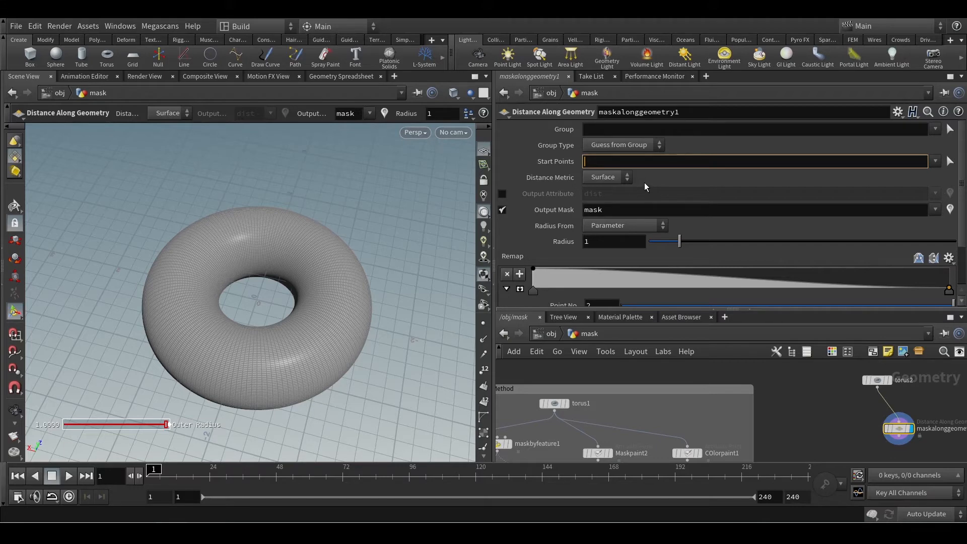
pyautogui.write('0')
pyautogui.press('Return')
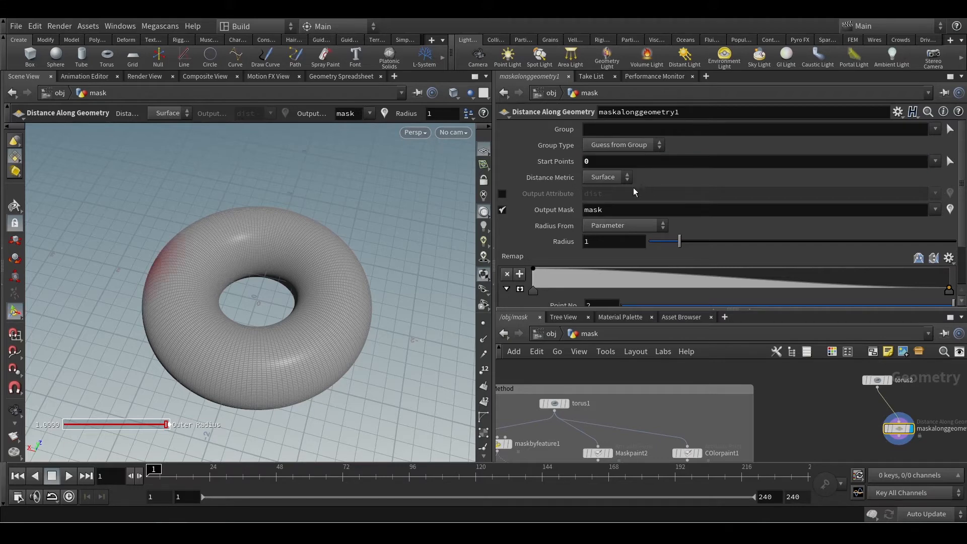
pyautogui.press('Escape')
pyautogui.moveTo(251, 281); pyautogui.dragTo(246, 333)
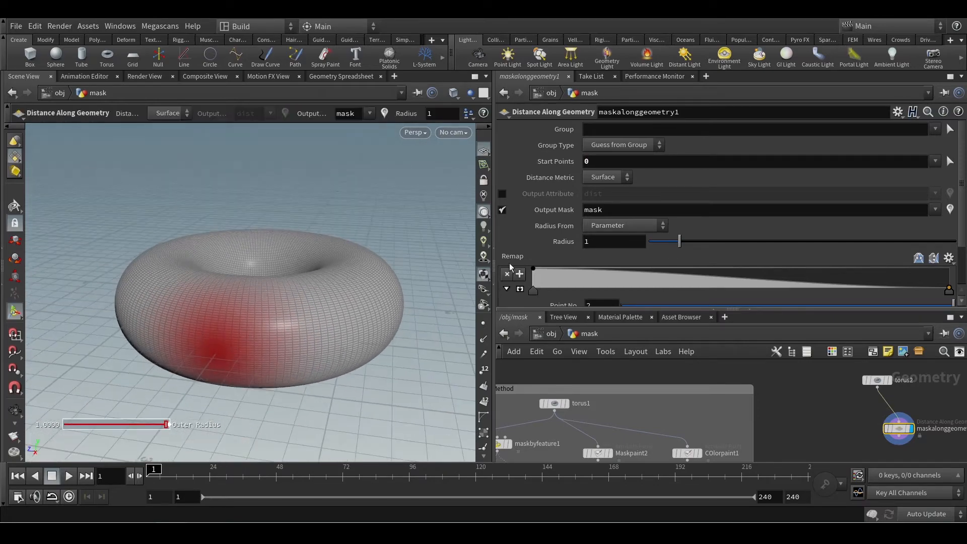
# - Clear the Start Points of maskalonggeometry1
pyautogui.click(600, 163)
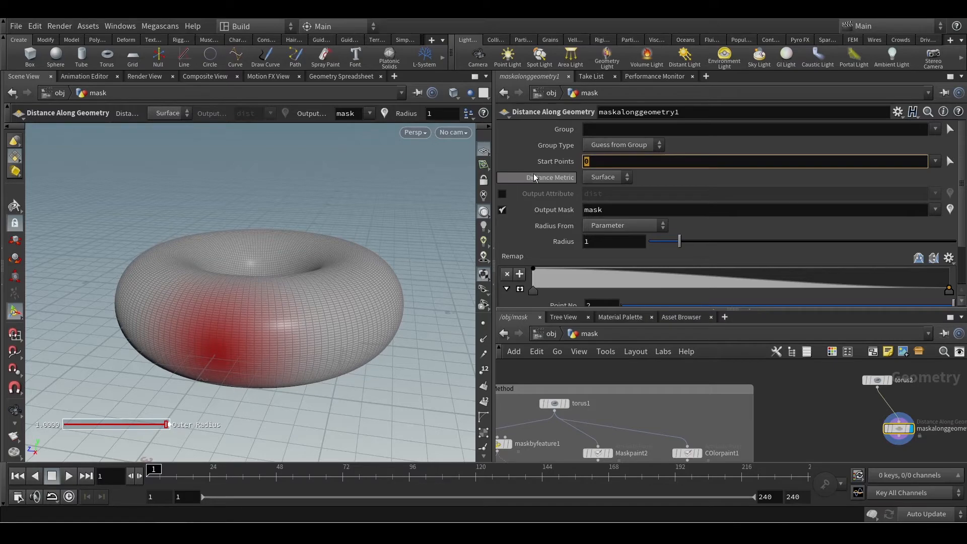
pyautogui.press('BackSpace')
pyautogui.press('Return')
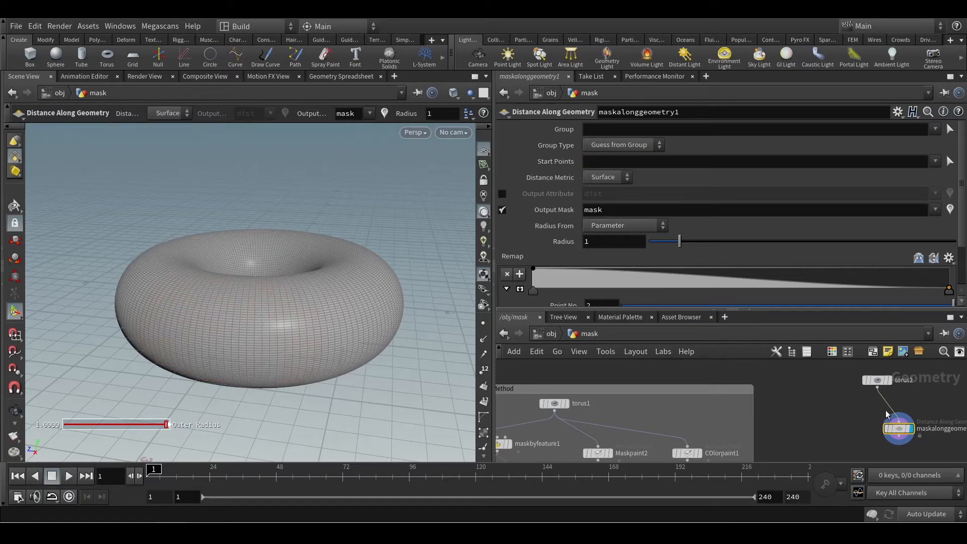
# - Insert a Group Create between torus2 and maskalonggeometry1, keeping primitives inside a flat bounding box about 5.24 × 0.12 × 4.68 around the torus's middle
pyautogui.press('Tab')
pyautogui.write('gro')
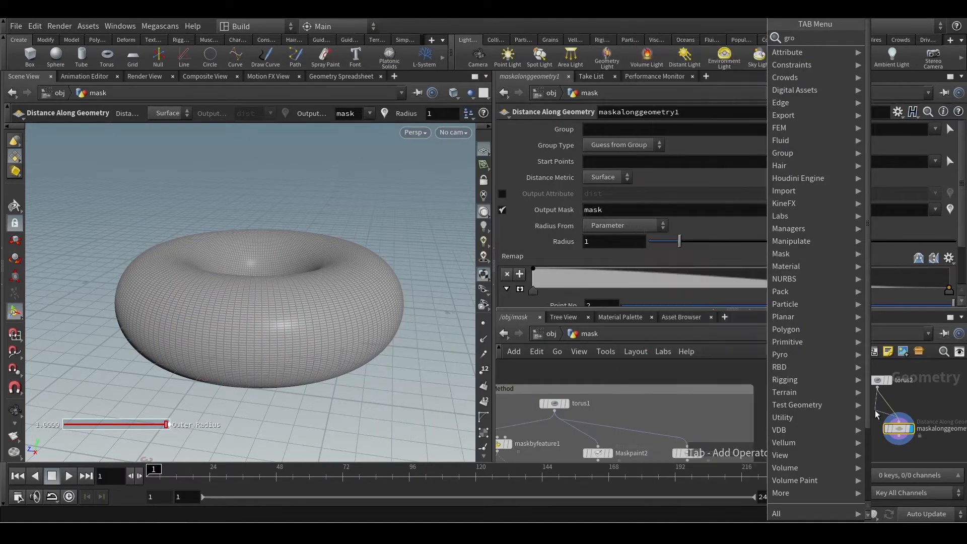
pyautogui.press('Return')
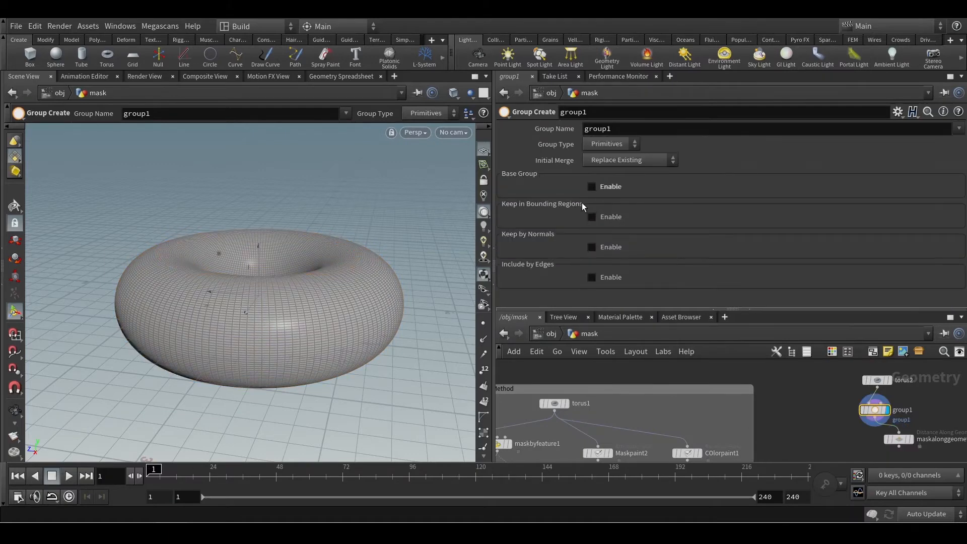
pyautogui.click(592, 216)
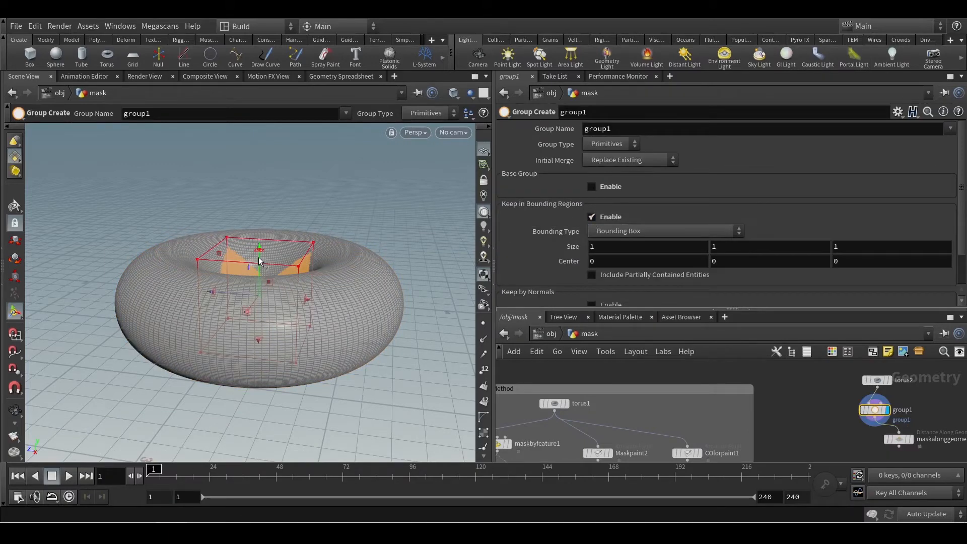
pyautogui.moveTo(259, 257); pyautogui.dragTo(261, 310)
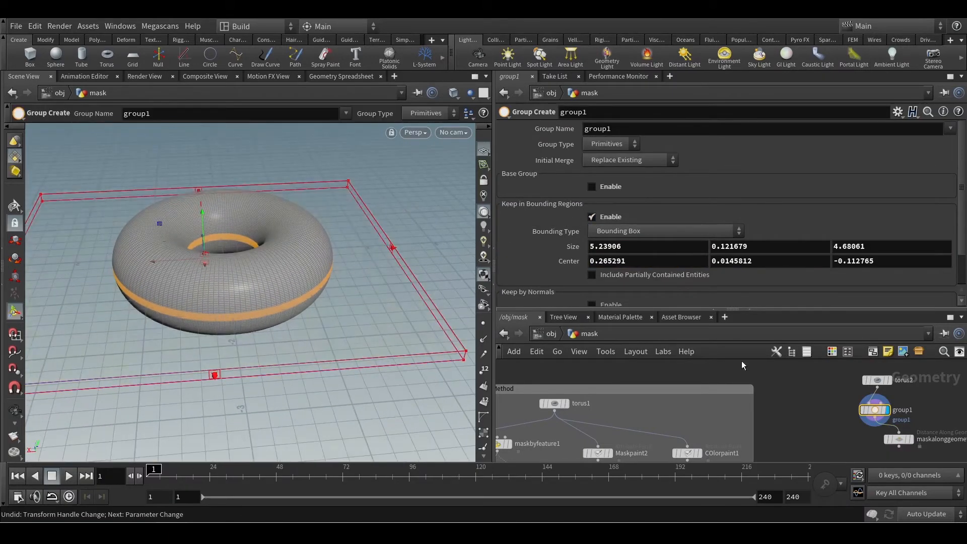
# - Try restricting maskalonggeometry1 by setting its Group to group1 and inspect the torus
pyautogui.moveTo(841, 433); pyautogui.dragTo(788, 368, button='middle')
pyautogui.scroll(-2, 780, 291)
pyautogui.click(853, 382)
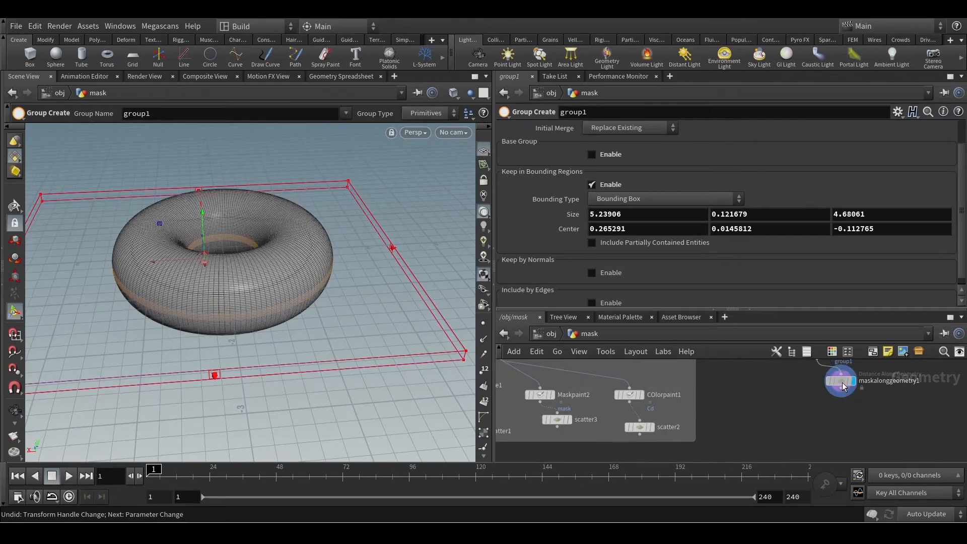
pyautogui.click(841, 381)
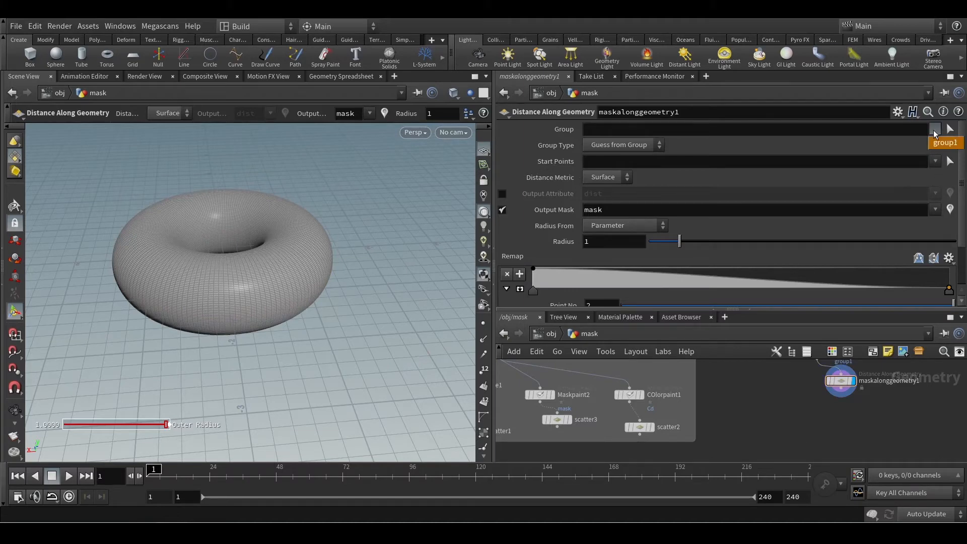
pyautogui.click(945, 143)
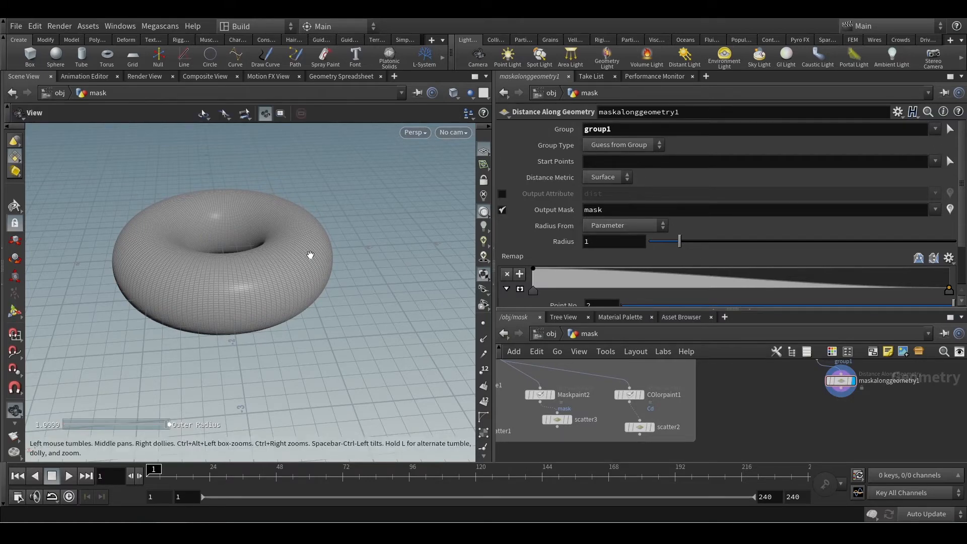
pyautogui.keyDown('alt'); pyautogui.moveTo(308, 255); pyautogui.dragTo(328, 270, button='right'); pyautogui.keyUp('alt')
pyautogui.keyDown('alt'); pyautogui.moveTo(328, 270); pyautogui.dragTo(330, 255); pyautogui.keyUp('alt')
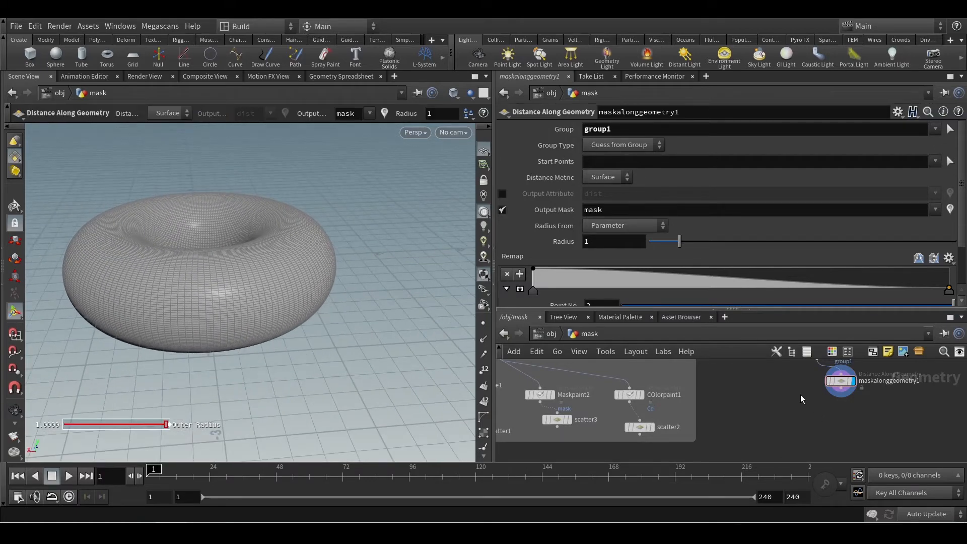
# - Change the Group Type of the group1 node to Points
pyautogui.moveTo(800, 395); pyautogui.dragTo(799, 434, button='middle')
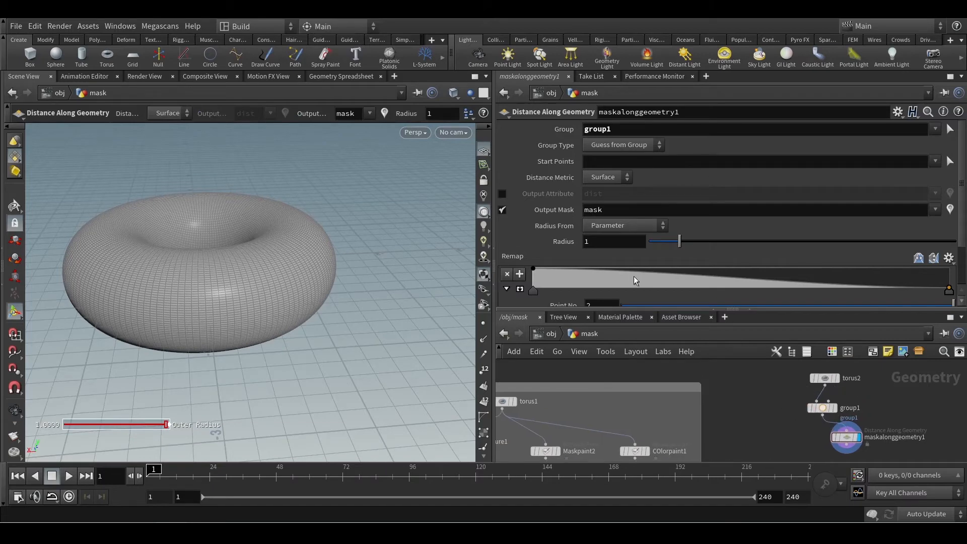
pyautogui.click(822, 408)
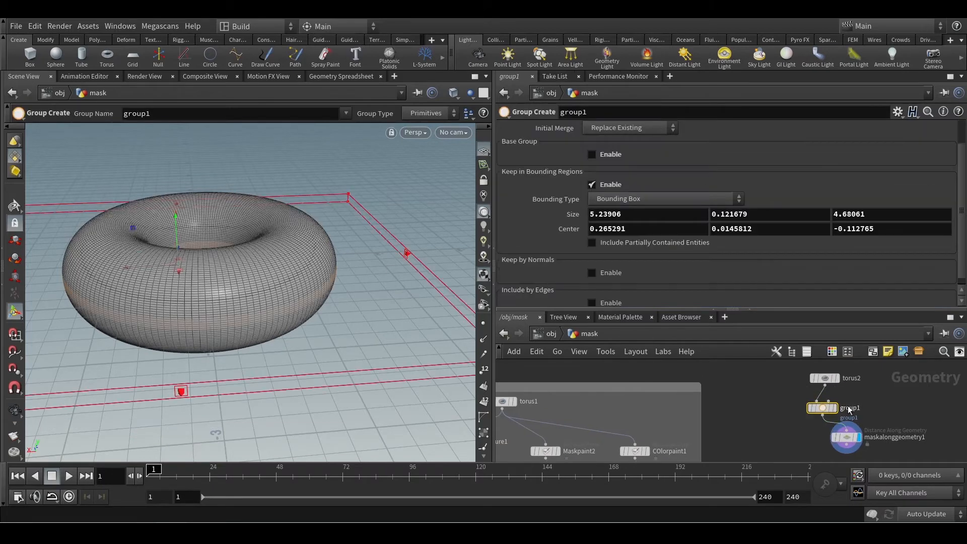
pyautogui.click(612, 144)
pyautogui.click(602, 169)
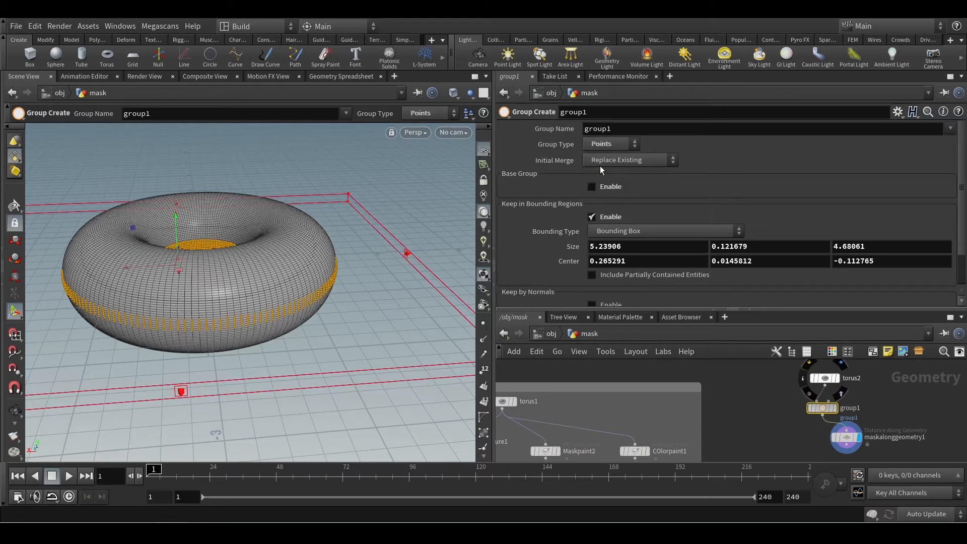
# - Clear the Group of maskalonggeometry1 and set its Start Points to group1
pyautogui.click(857, 436)
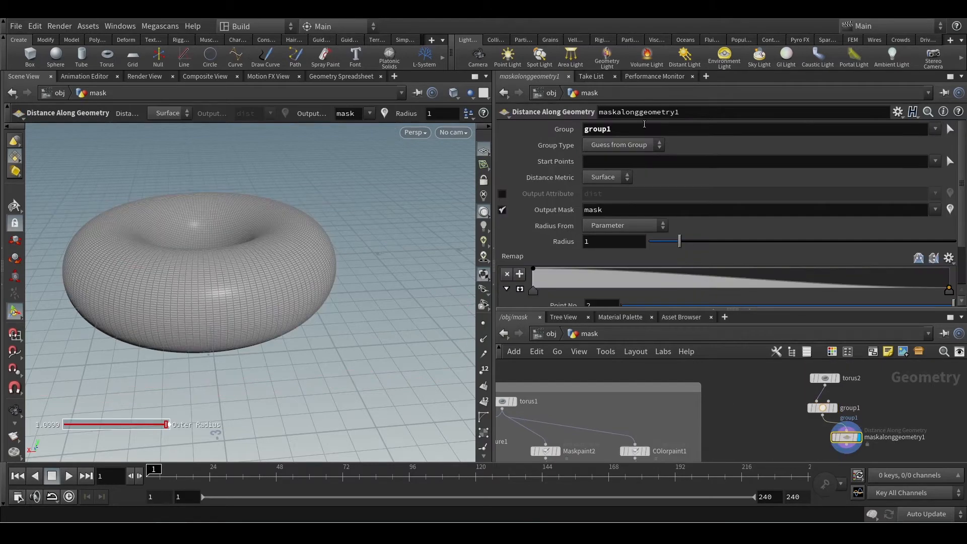
pyautogui.click(629, 130)
pyautogui.press('Return')
pyautogui.click(936, 162)
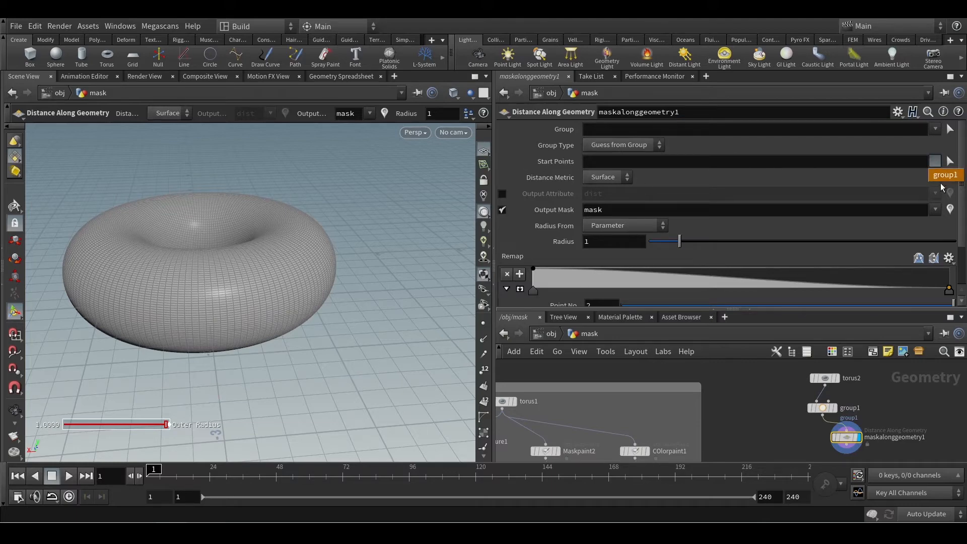
pyautogui.click(943, 176)
pyautogui.press('Escape')
pyautogui.moveTo(372, 264); pyautogui.dragTo(396, 223)
# - Shape the Remap ramp of maskalonggeometry1 into alternating peaks and dips to form several mask stripes around the torus
pyautogui.click(636, 277)
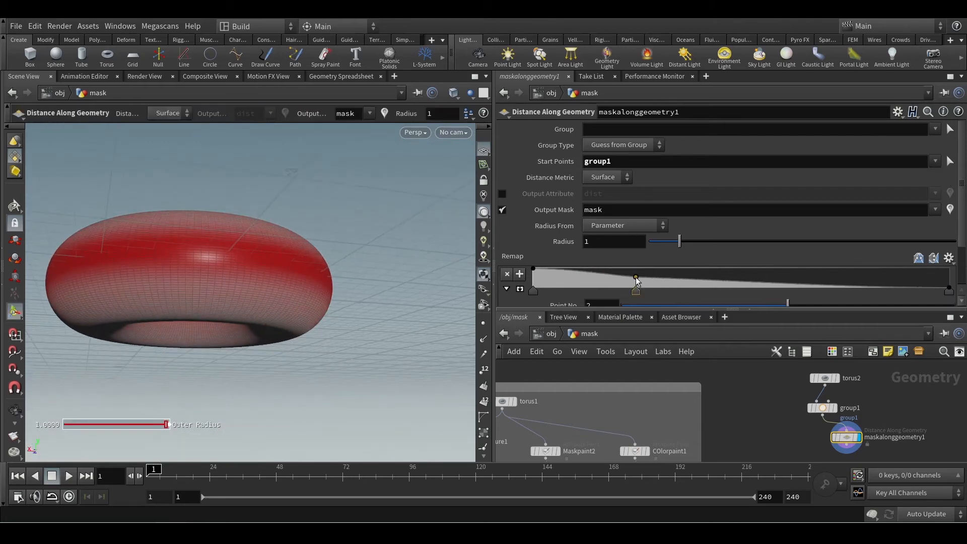
pyautogui.click(680, 269)
pyautogui.click(741, 276)
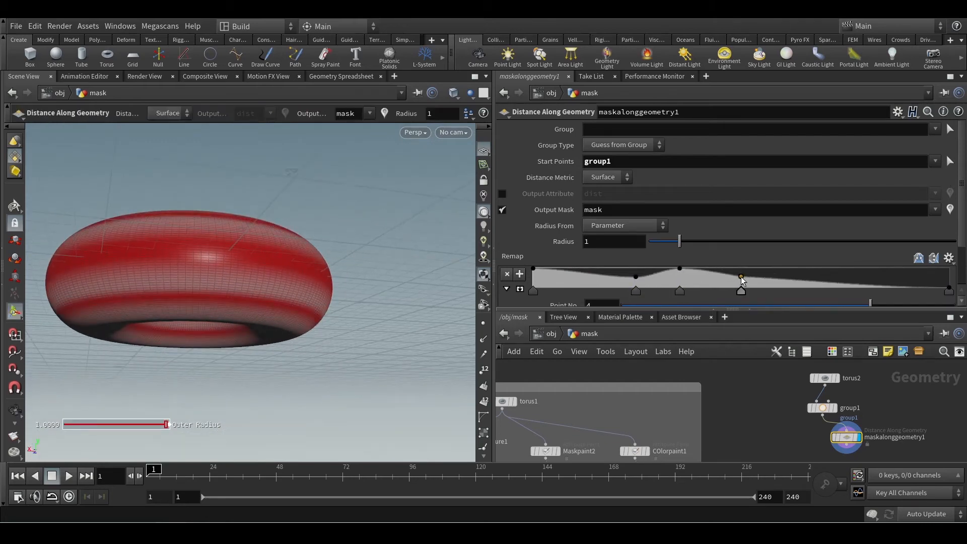
pyautogui.click(777, 268)
pyautogui.click(807, 279)
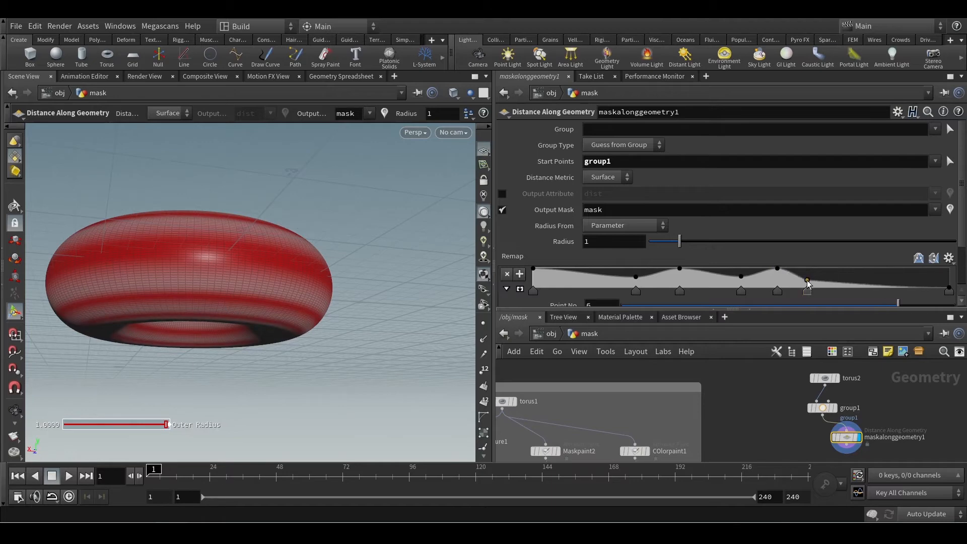
pyautogui.click(839, 268)
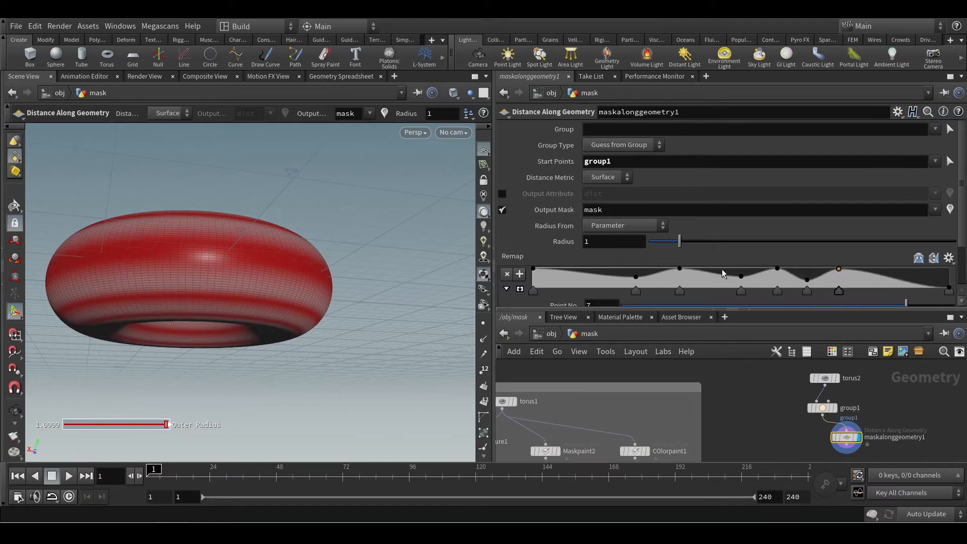
pyautogui.click(549, 277)
pyautogui.click(579, 269)
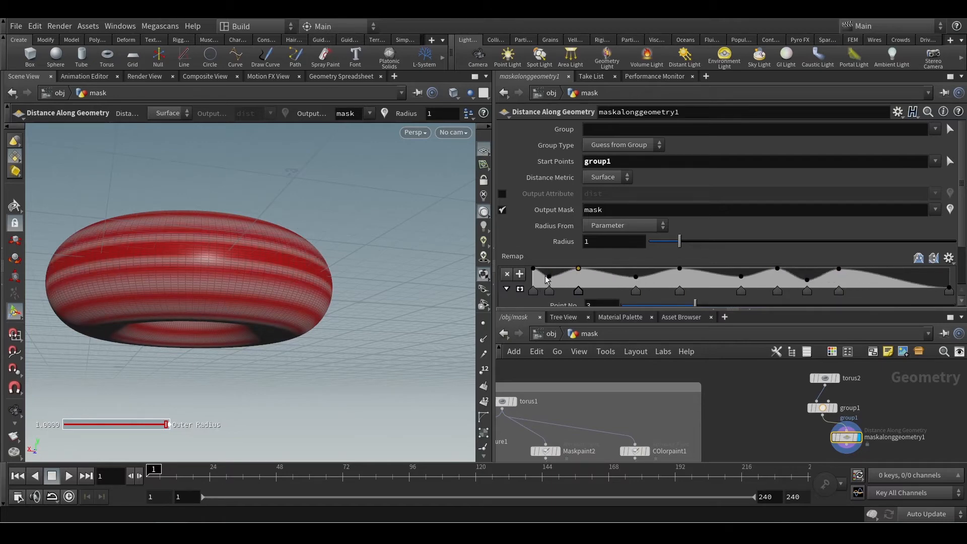
pyautogui.moveTo(548, 276); pyautogui.dragTo(551, 282)
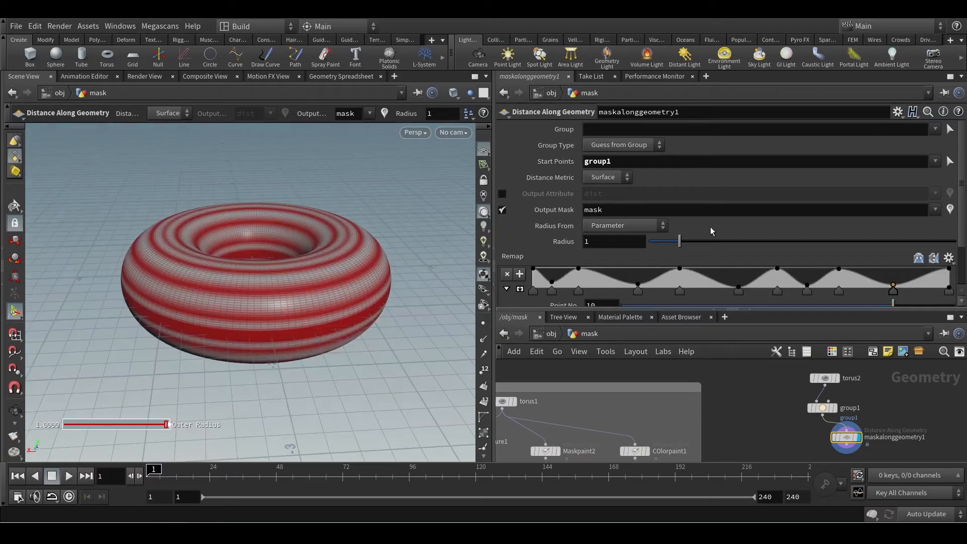
# - Review the parameters and node info of maskalonggeometry1, and align the node directly beneath group1 in the network
pyautogui.scroll(-1, 710, 226)
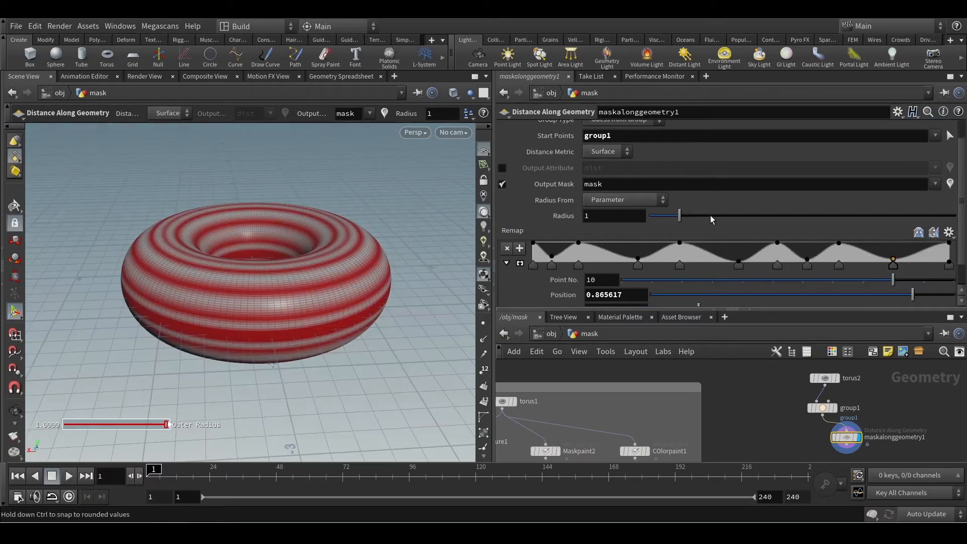
pyautogui.scroll(-1, 711, 219)
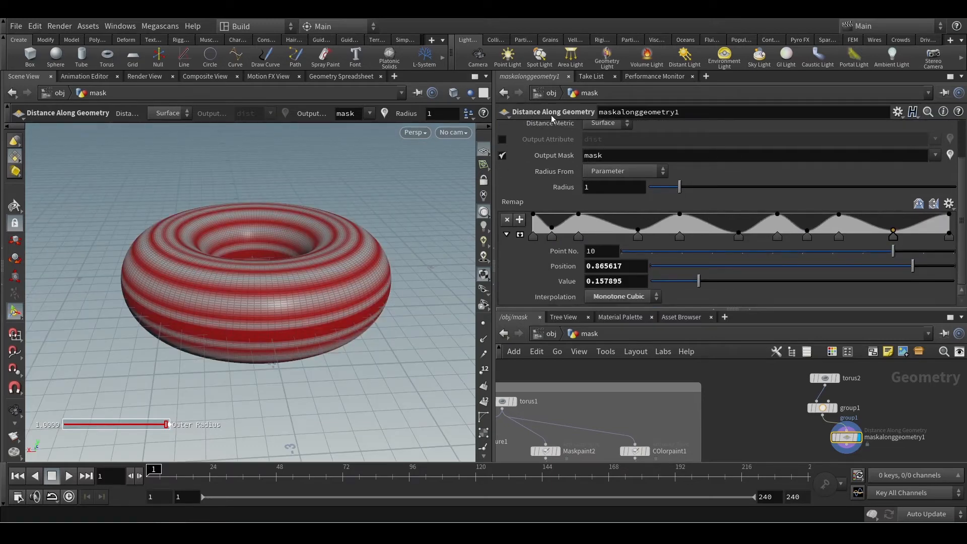
pyautogui.scroll(2, 564, 120)
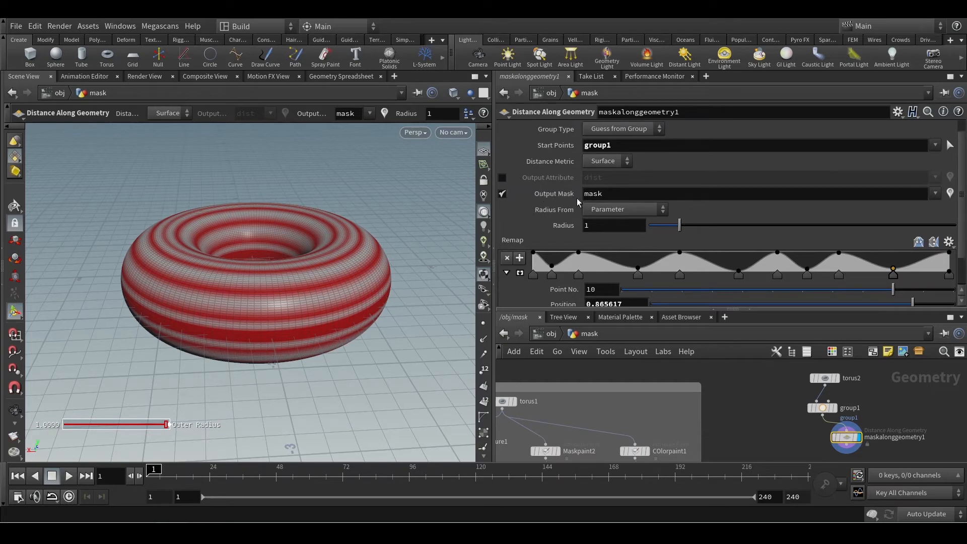
pyautogui.middleClick(849, 436)
pyautogui.scroll(1, 741, 170)
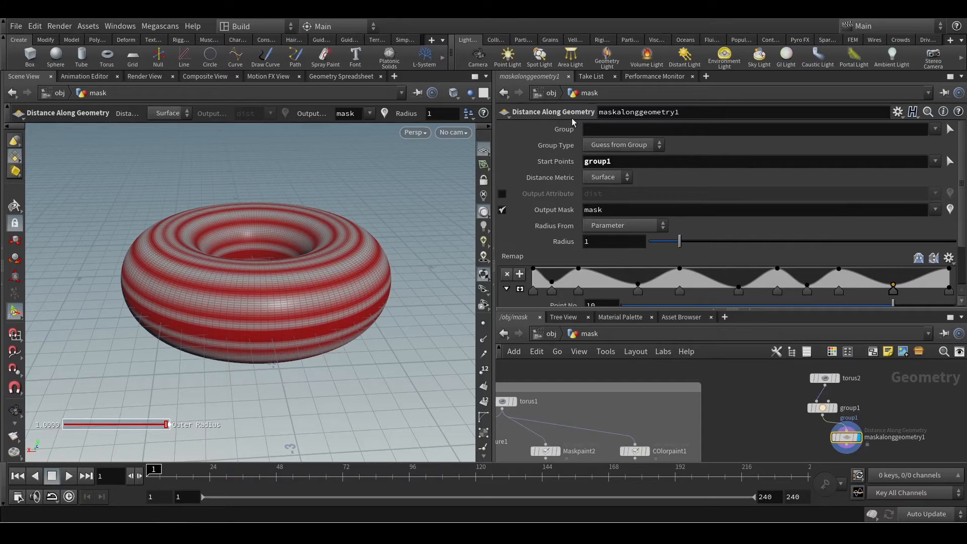
pyautogui.moveTo(788, 427)
pyautogui.mouseDown(button='middle')
pyautogui.moveTo(768, 400)
pyautogui.moveTo(783, 415)
pyautogui.mouseUp(button='middle')
pyautogui.moveTo(806, 407); pyautogui.dragTo(781, 410)
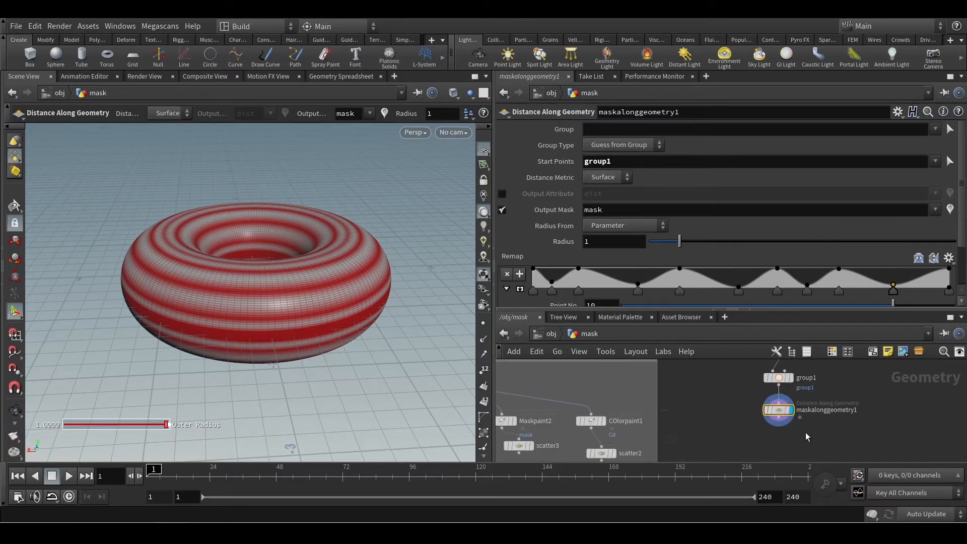
# - Append an Attribute Promote node after maskalonggeometry1 with mask as its Original Name
pyautogui.scroll(2, 805, 432)
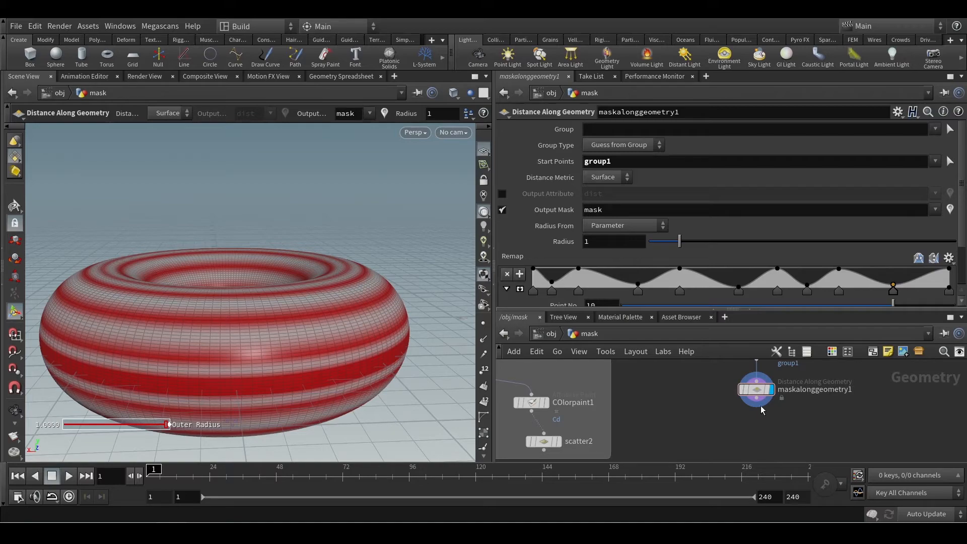
pyautogui.moveTo(758, 406); pyautogui.dragTo(760, 432)
pyautogui.write('atp')
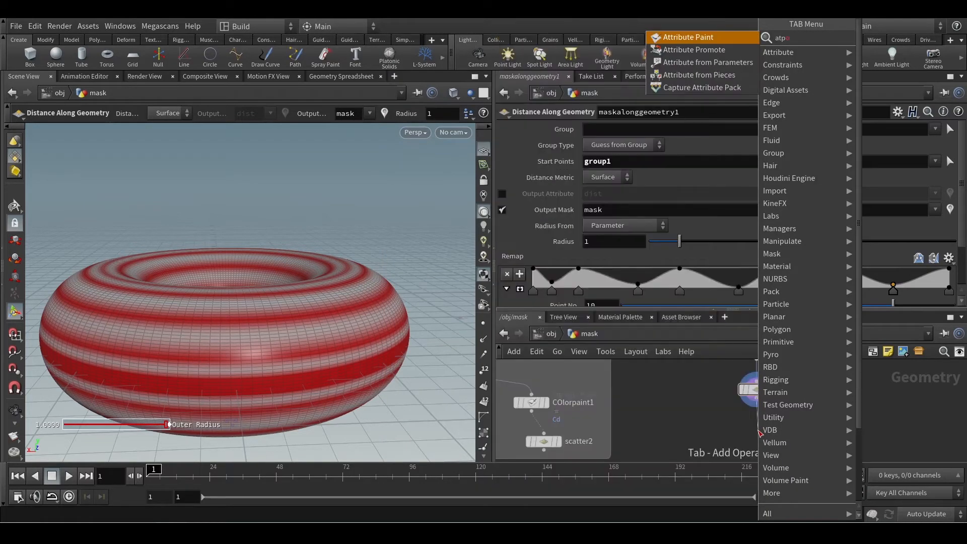
pyautogui.press('Down')
pyautogui.press('Return')
pyautogui.click(757, 430)
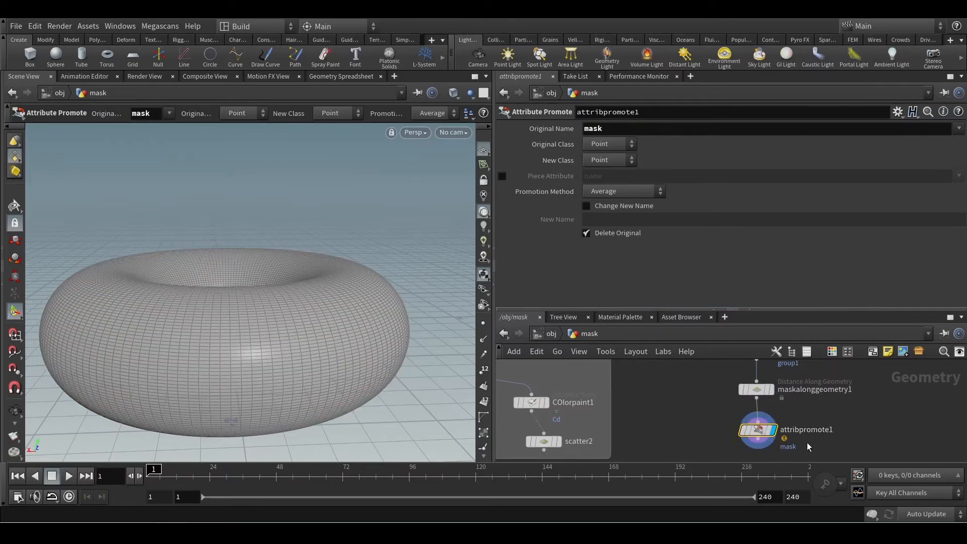
# - Check the attribute class of the mask on maskalonggeometry1 and set the New Class of attribpromote1 to Primitive
pyautogui.moveTo(786, 412); pyautogui.dragTo(779, 425, button='middle')
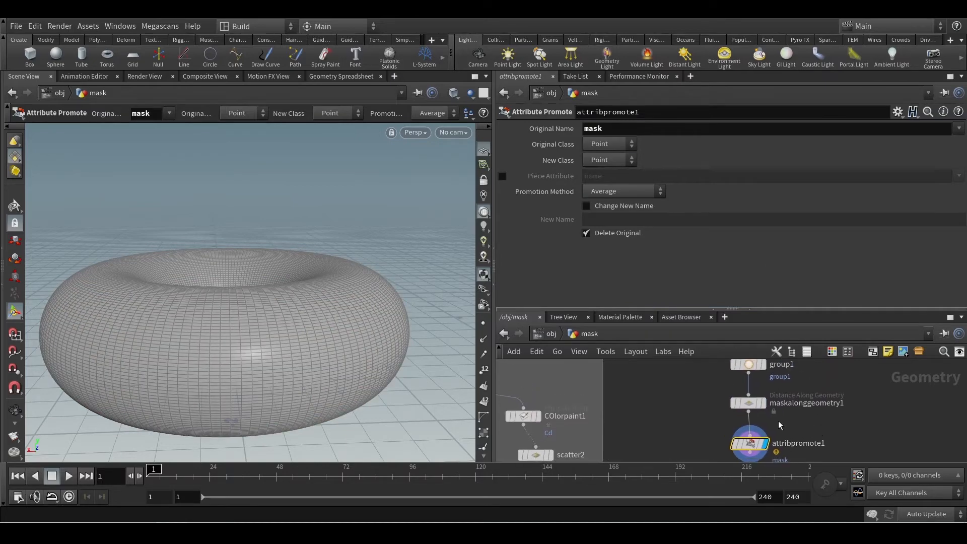
pyautogui.middleClick(755, 408)
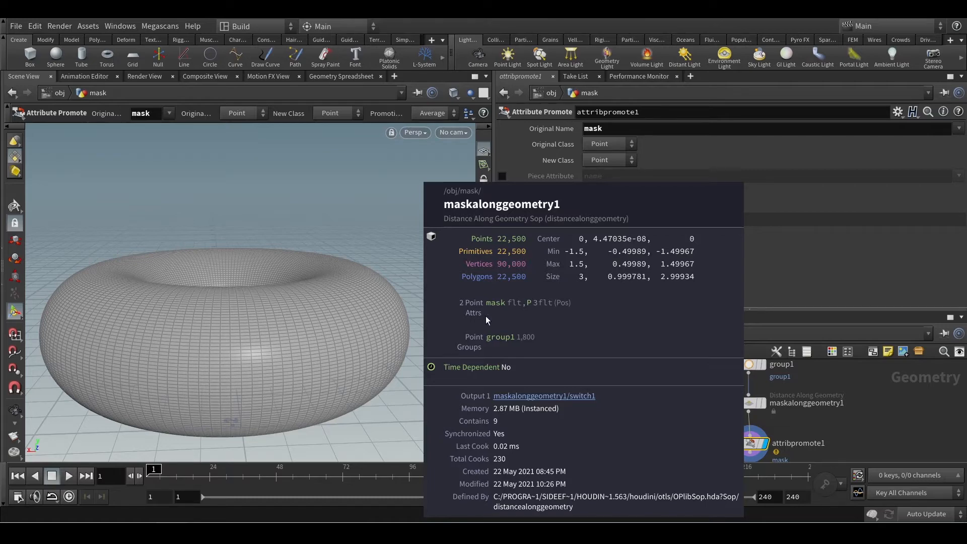
pyautogui.click(606, 160)
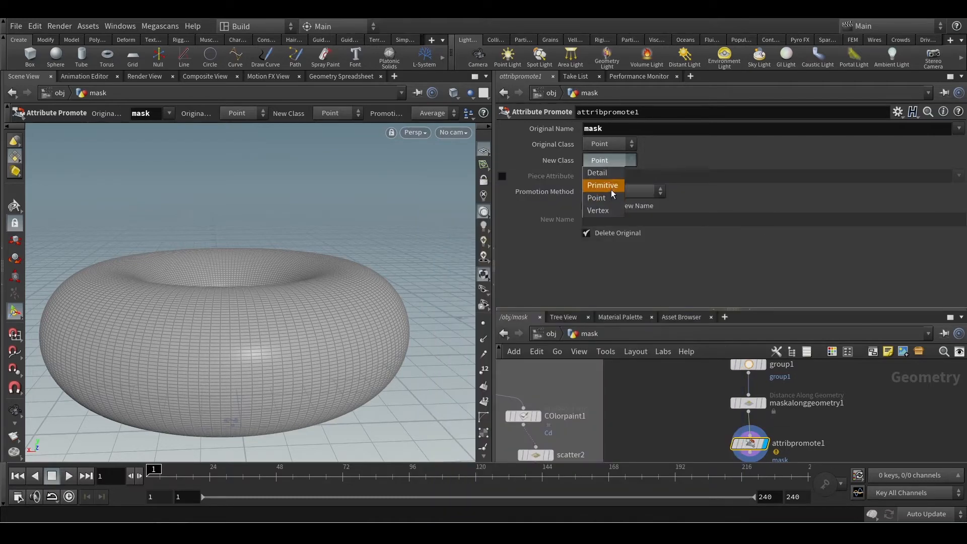
pyautogui.click(611, 186)
# - Append a PolyExtrude node after attribpromote1 and display it
pyautogui.moveTo(695, 459); pyautogui.dragTo(686, 379, button='middle')
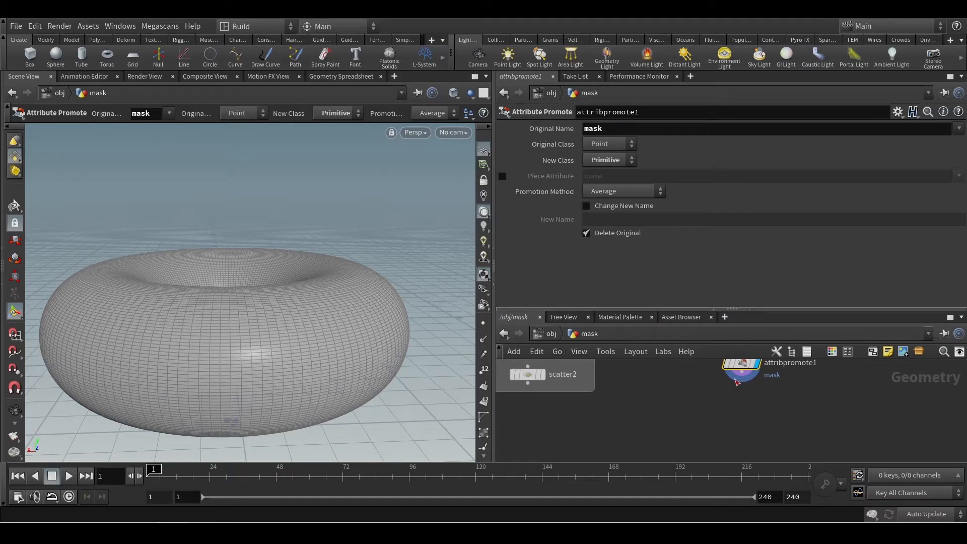
pyautogui.moveTo(741, 367)
pyautogui.mouseDown()
pyautogui.moveTo(742, 390)
pyautogui.moveTo(732, 378)
pyautogui.mouseUp()
pyautogui.scroll(-2, 757, 392)
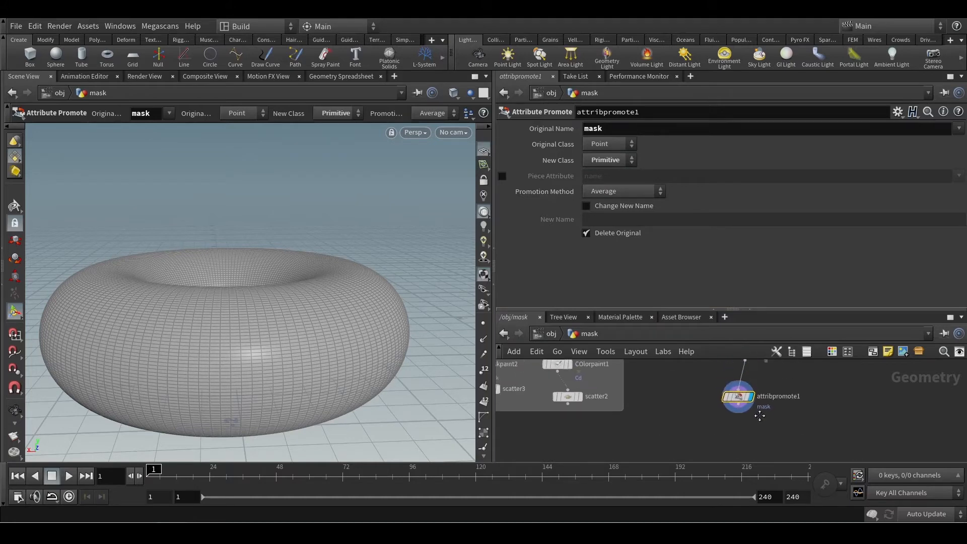
pyautogui.press('Tab')
pyautogui.write('pol')
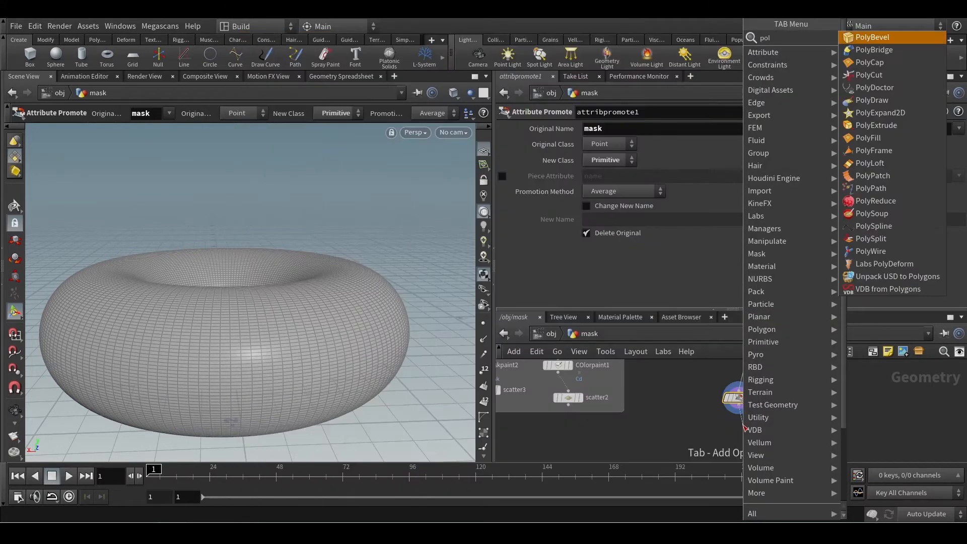
pyautogui.press('Down')
pyautogui.press('Down')
pyautogui.press('Down')
pyautogui.press('Down')
pyautogui.press('Down')
pyautogui.press('Down')
pyautogui.press('Down')
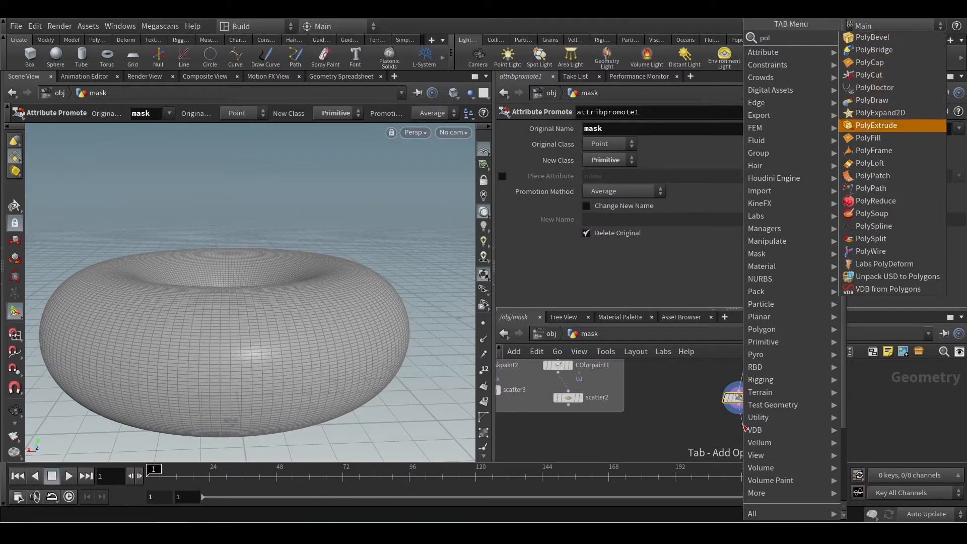
pyautogui.press('Return')
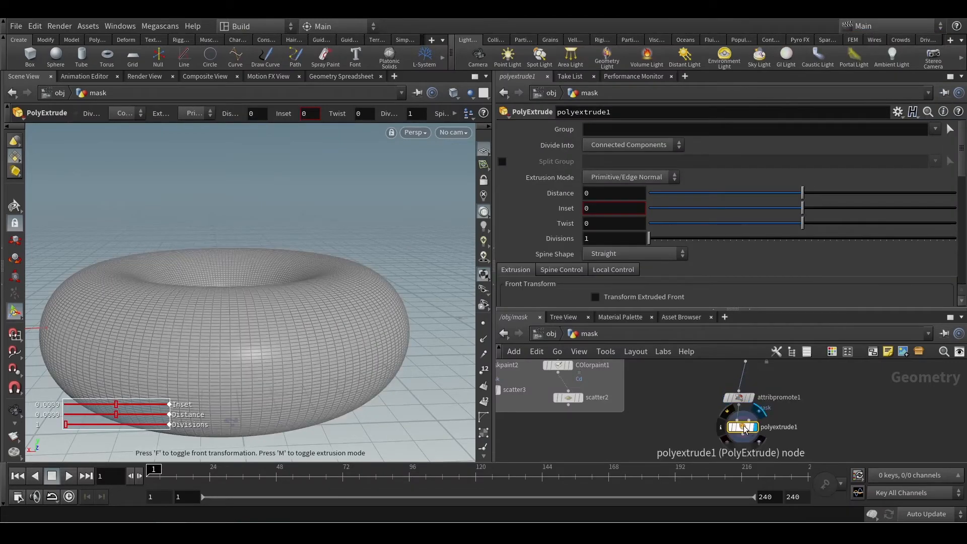
# - Set the PolyExtrude distance to 0.156 and divide the extrusion into Individual Elements
pyautogui.moveTo(802, 192); pyautogui.dragTo(825, 192)
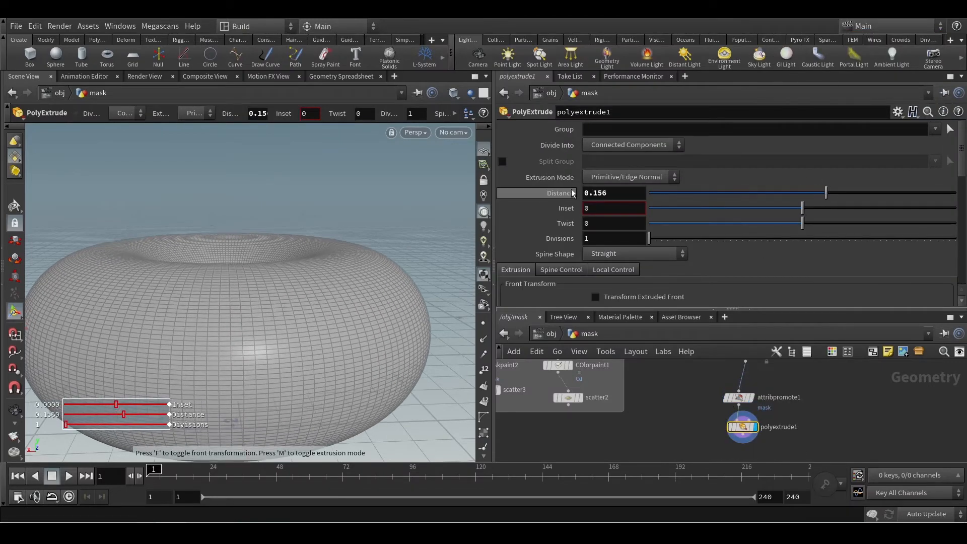
pyautogui.click(624, 146)
pyautogui.click(623, 149)
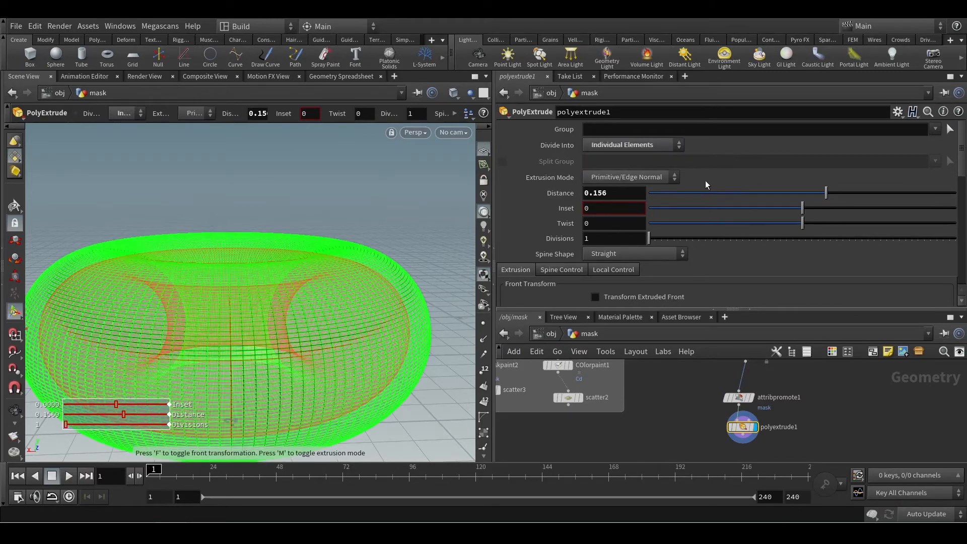
# - Enable the Distance Scale local attribute of polyextrude1 and set it to mask
pyautogui.scroll(-2, 703, 197)
pyautogui.scroll(-3, 700, 216)
pyautogui.click(611, 197)
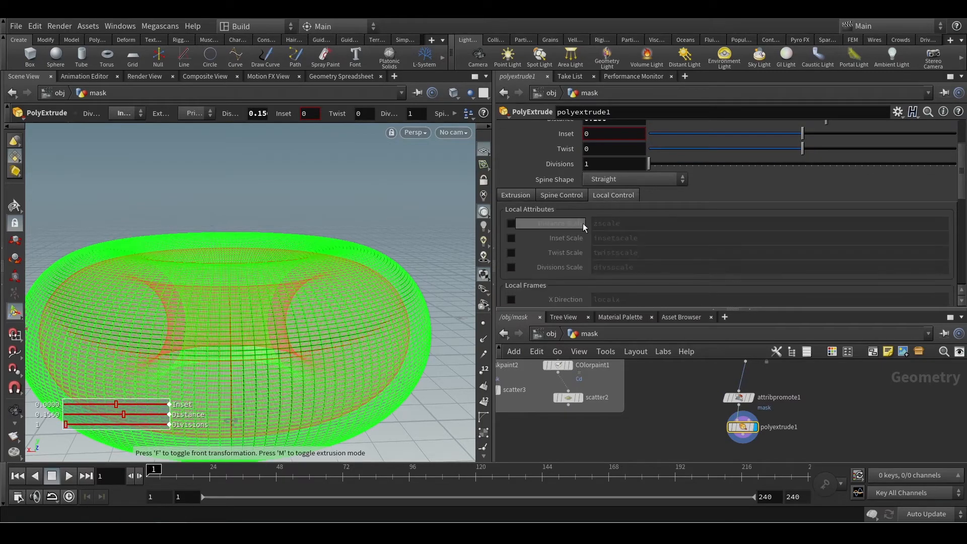
pyautogui.click(511, 223)
pyautogui.write('mask')
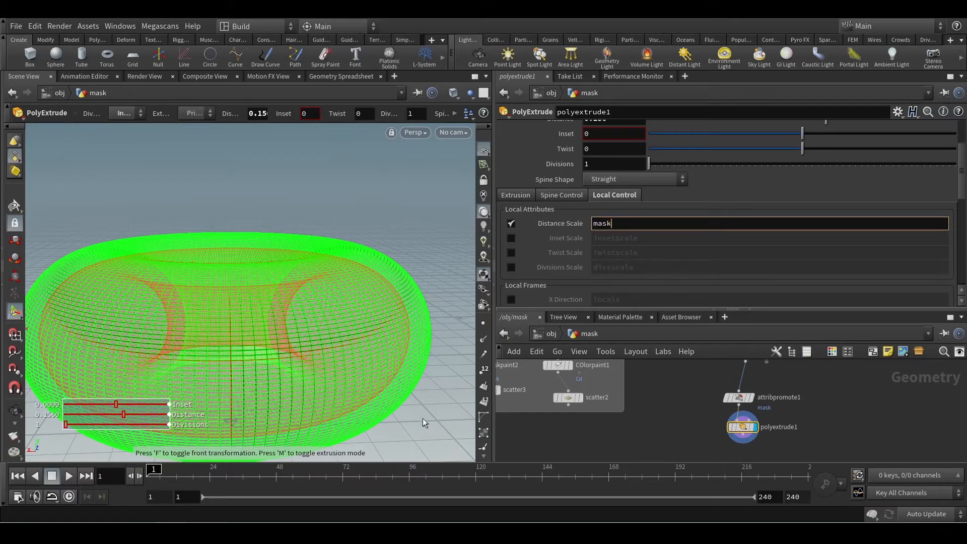
# - Apply the mask distance scale, append a Null node after polyextrude1 and display it to inspect the extruded torus
pyautogui.press('Return')
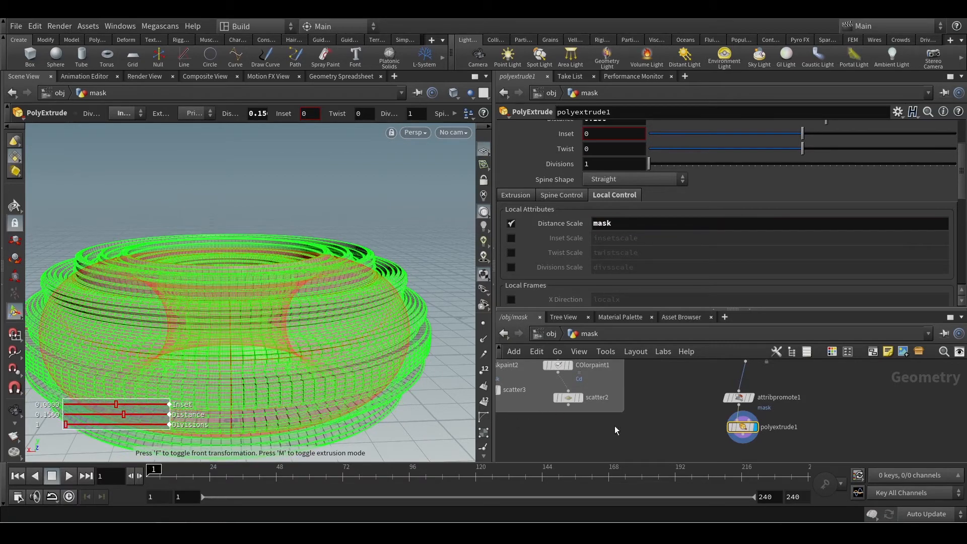
pyautogui.moveTo(738, 436); pyautogui.dragTo(705, 398, button='middle')
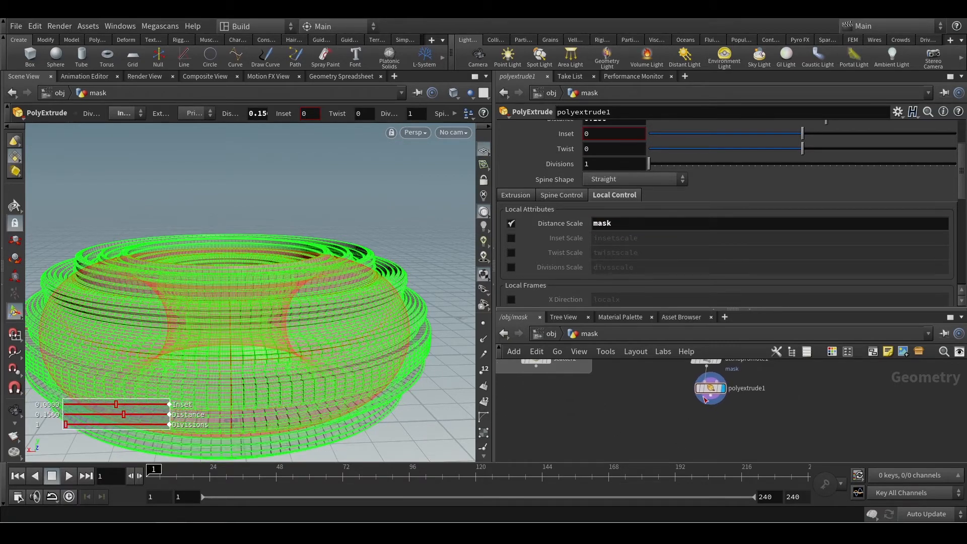
pyautogui.click(712, 401)
pyautogui.write('null')
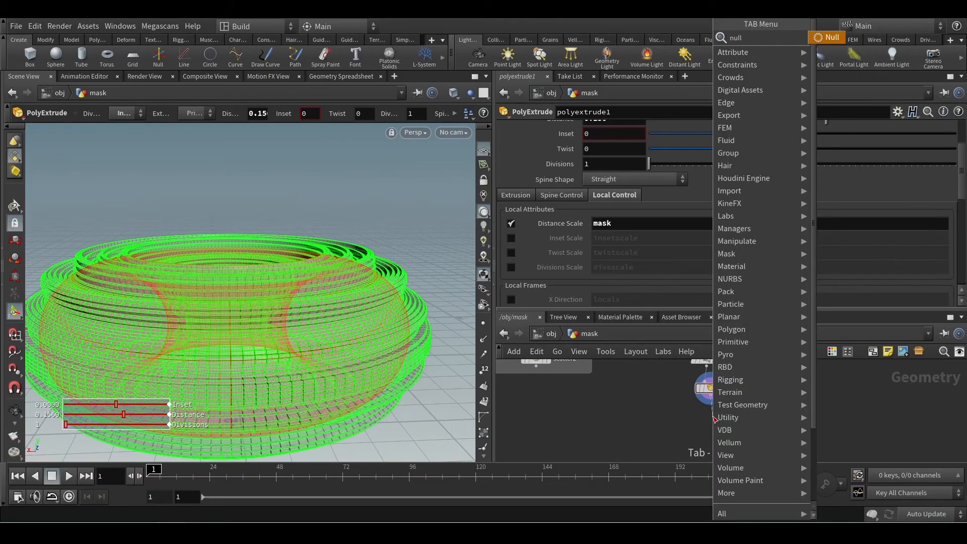
pyautogui.press('Return')
pyautogui.click(720, 420)
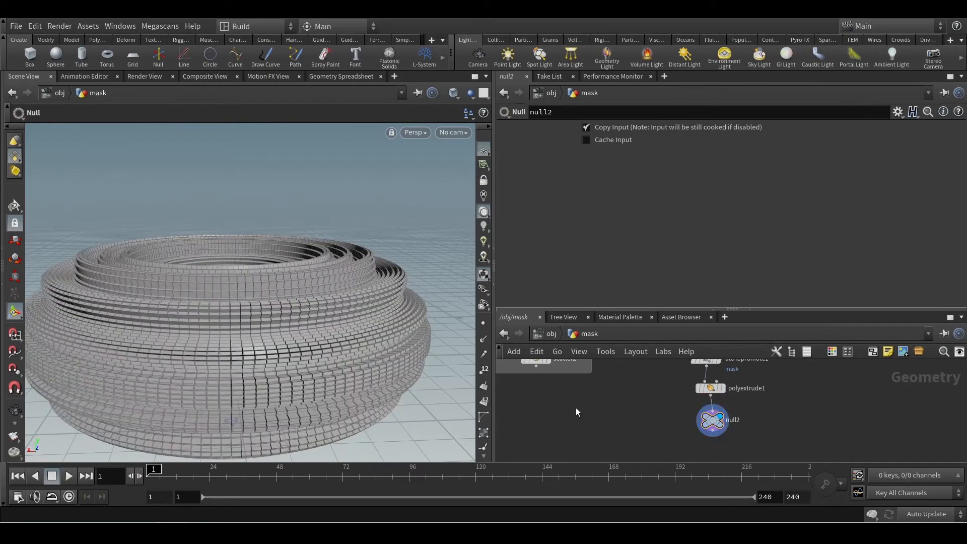
pyautogui.press('Escape')
pyautogui.moveTo(295, 281); pyautogui.dragTo(317, 319)
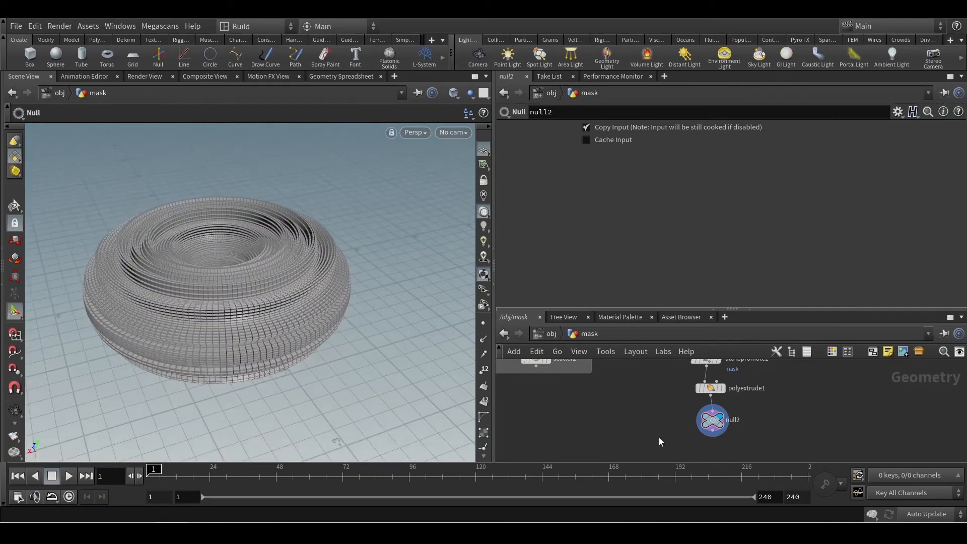
# - Lower the middle peak (point 5) and the last point of maskalonggeometry1's Remap ramp to the bottom
pyautogui.moveTo(653, 402); pyautogui.dragTo(673, 389, button='middle')
pyautogui.click(711, 389)
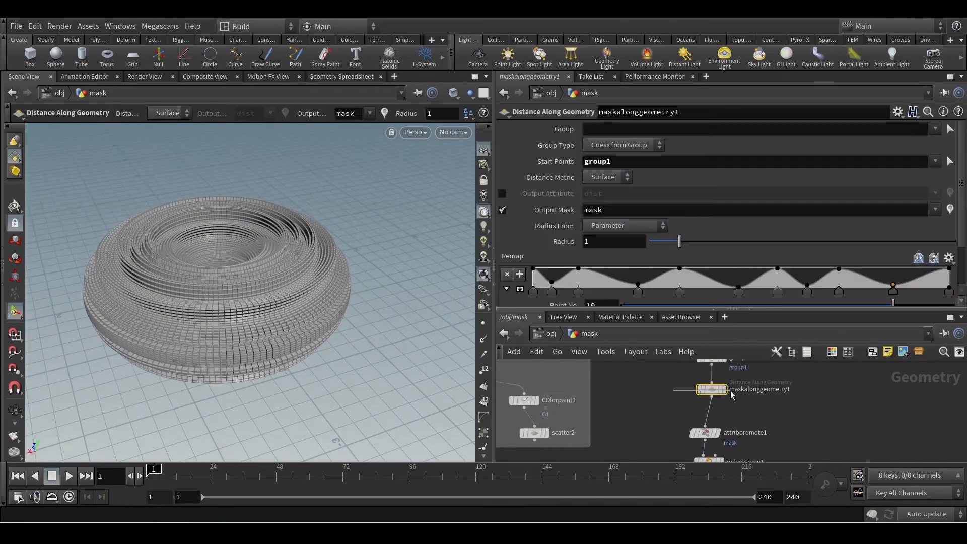
pyautogui.moveTo(638, 285); pyautogui.dragTo(682, 289)
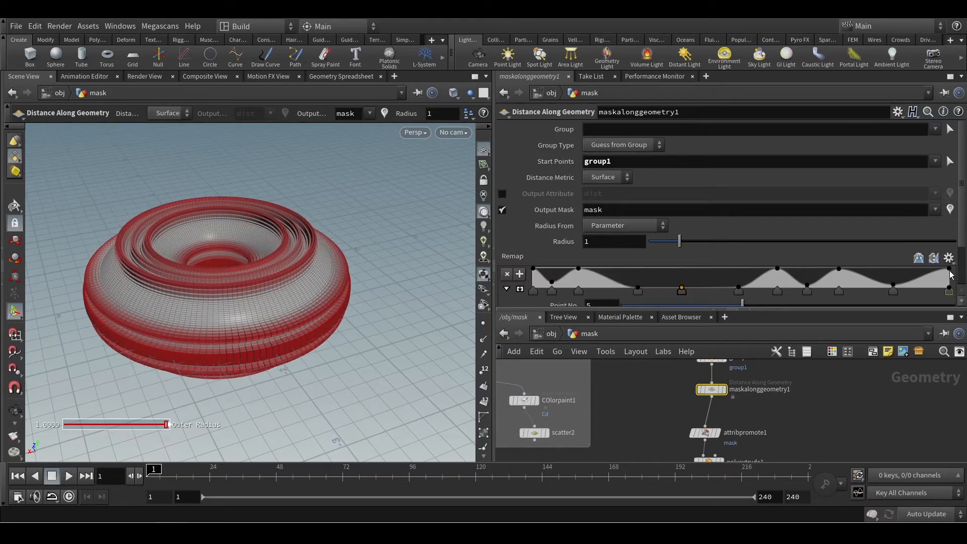
pyautogui.moveTo(950, 269); pyautogui.dragTo(949, 291)
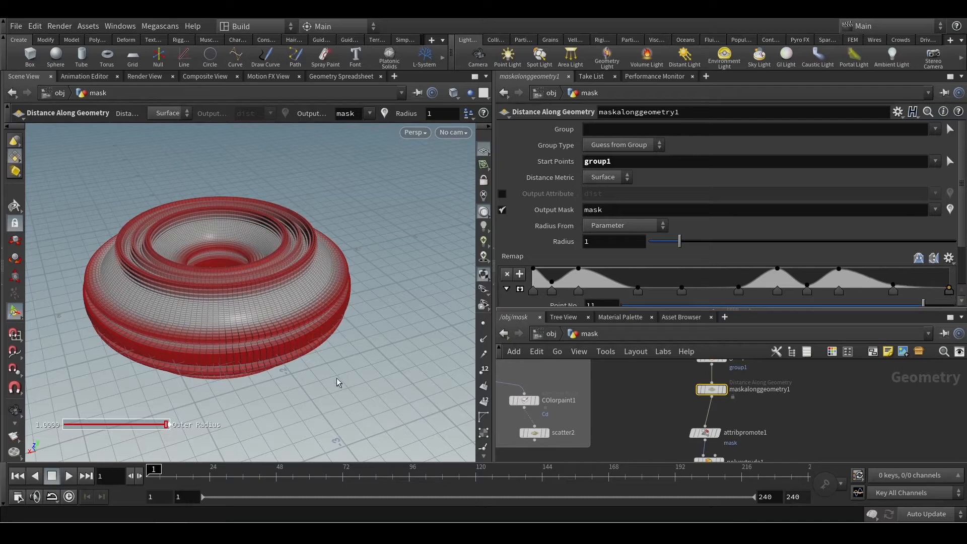
pyautogui.press('Escape')
pyautogui.moveTo(325, 384); pyautogui.dragTo(355, 388)
pyautogui.press('Return')
# - Set the Distance of polyextrude1 to 0.438 and inspect the extruded rings from the side
pyautogui.moveTo(676, 413); pyautogui.dragTo(670, 367, button='middle')
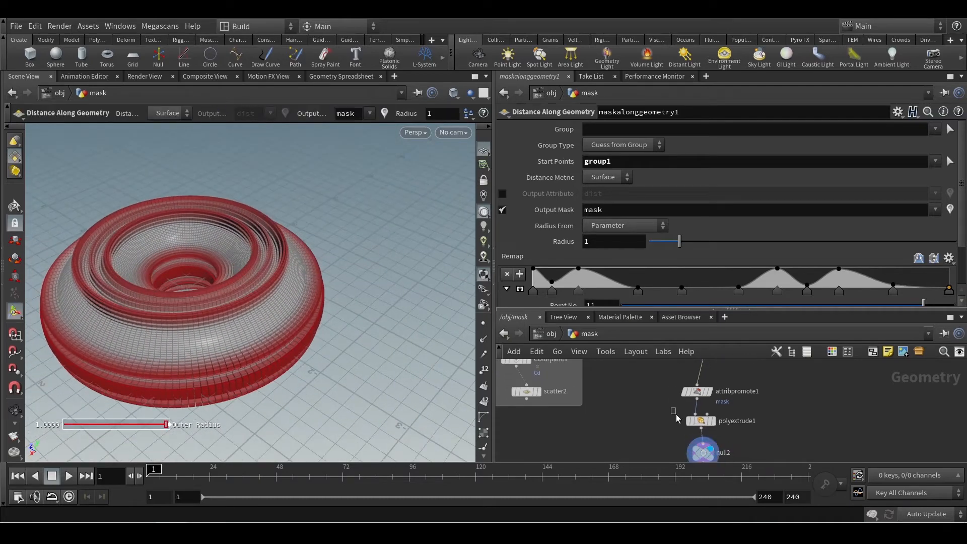
pyautogui.click(700, 421)
pyautogui.scroll(2, 832, 131)
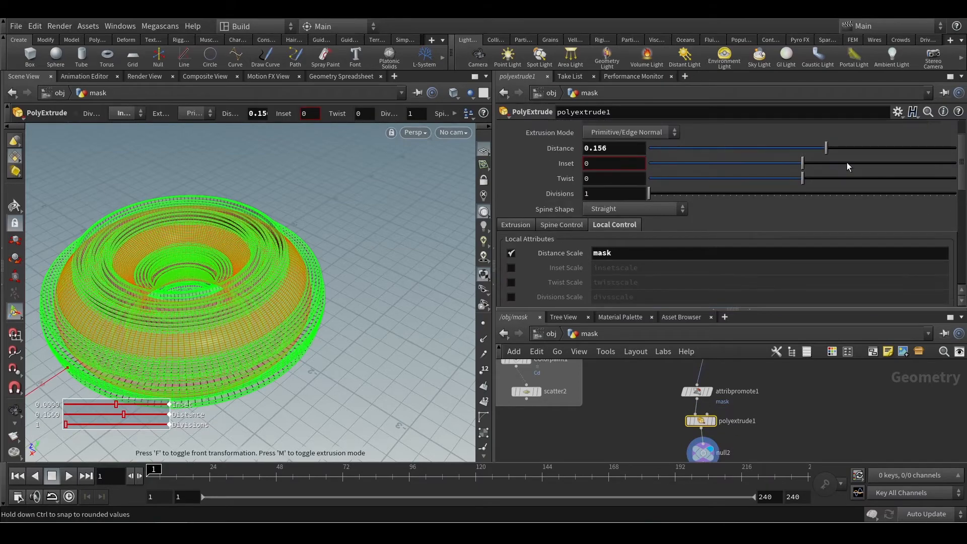
pyautogui.moveTo(869, 146); pyautogui.dragTo(869, 148)
pyautogui.click(791, 429)
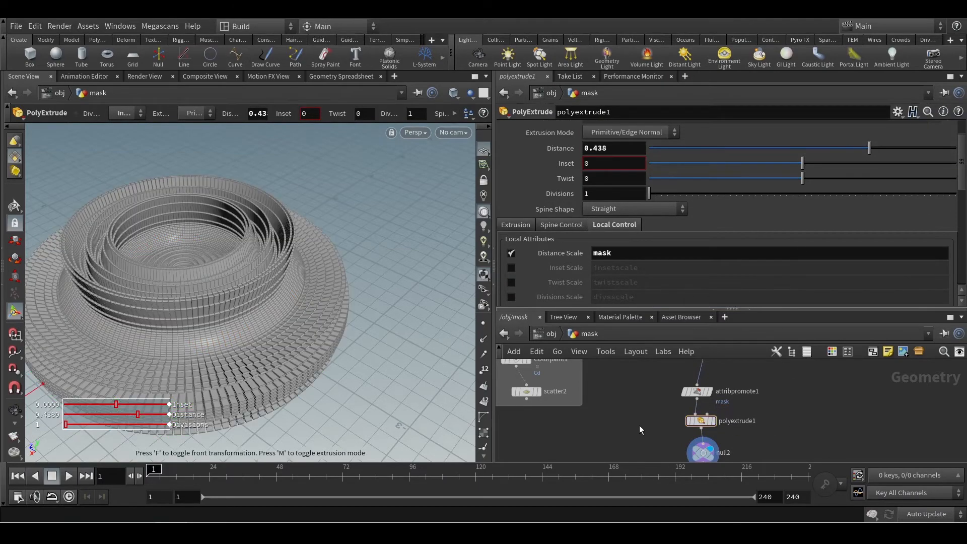
pyautogui.moveTo(561, 421); pyautogui.dragTo(570, 367, button='middle')
pyautogui.keyDown('alt'); pyautogui.moveTo(353, 377); pyautogui.dragTo(400, 294); pyautogui.keyUp('alt')
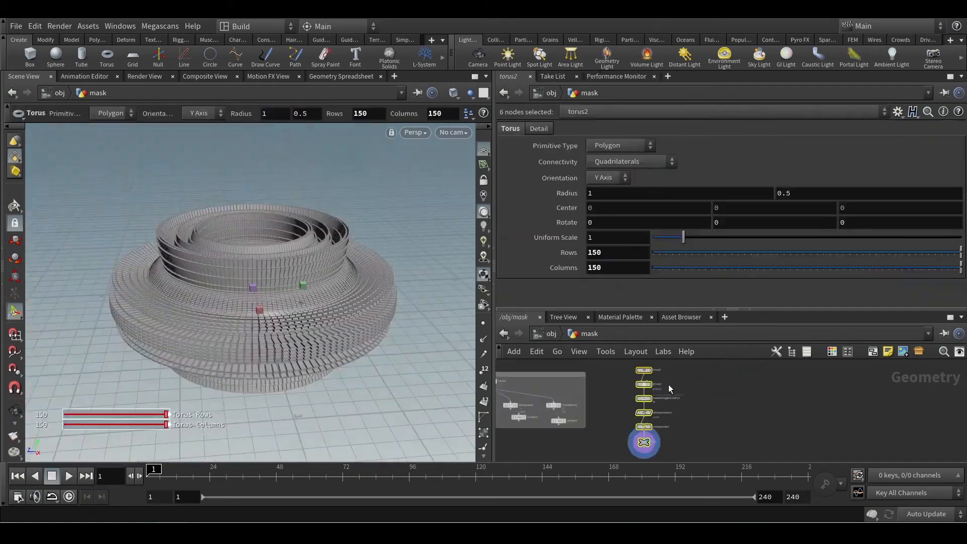
# - Enclose the six nodes from torus2 to null2 in a network box titled Mask Along GEo
pyautogui.click(876, 353)
pyautogui.scroll(3, 699, 389)
pyautogui.moveTo(674, 374); pyautogui.dragTo(735, 425, button='middle')
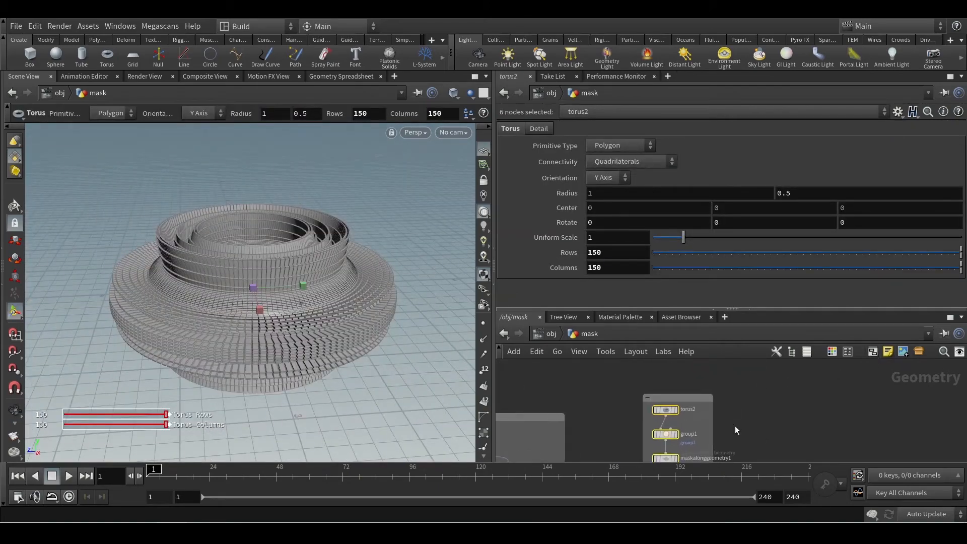
pyautogui.scroll(2, 736, 427)
pyautogui.click(694, 391)
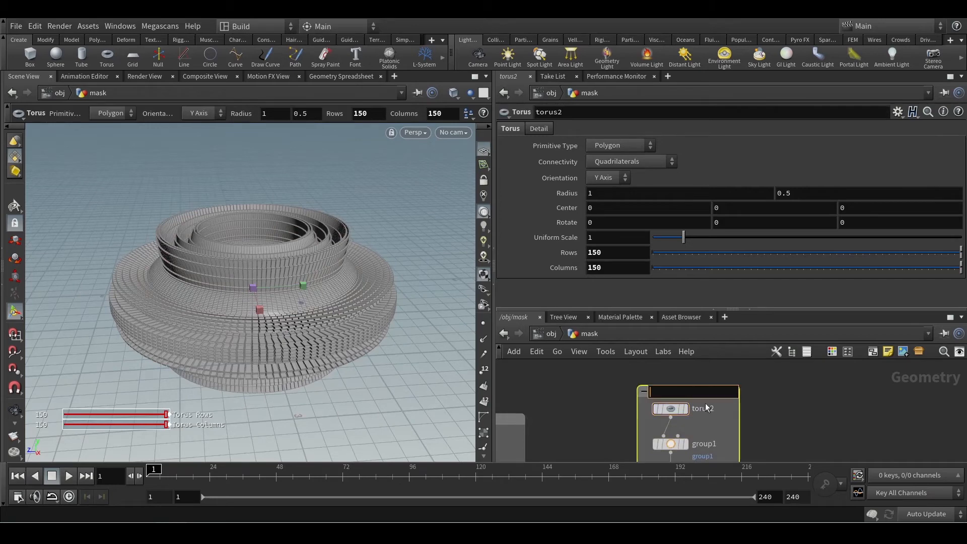
pyautogui.scroll(-2, 702, 403)
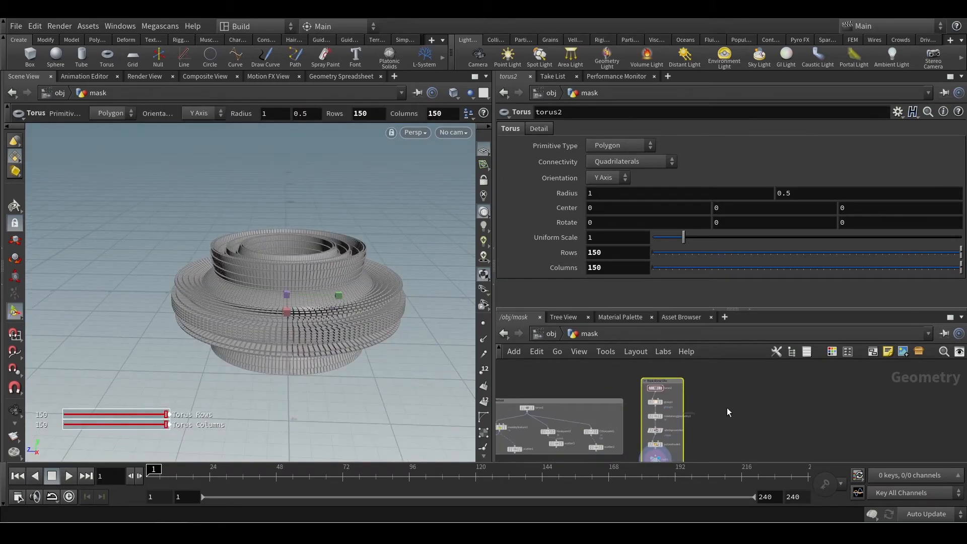
# - Add a Mask from Geometry node beside the Mask Along GEo network box, and a Group node between them
pyautogui.click(747, 397)
pyautogui.press('Tab')
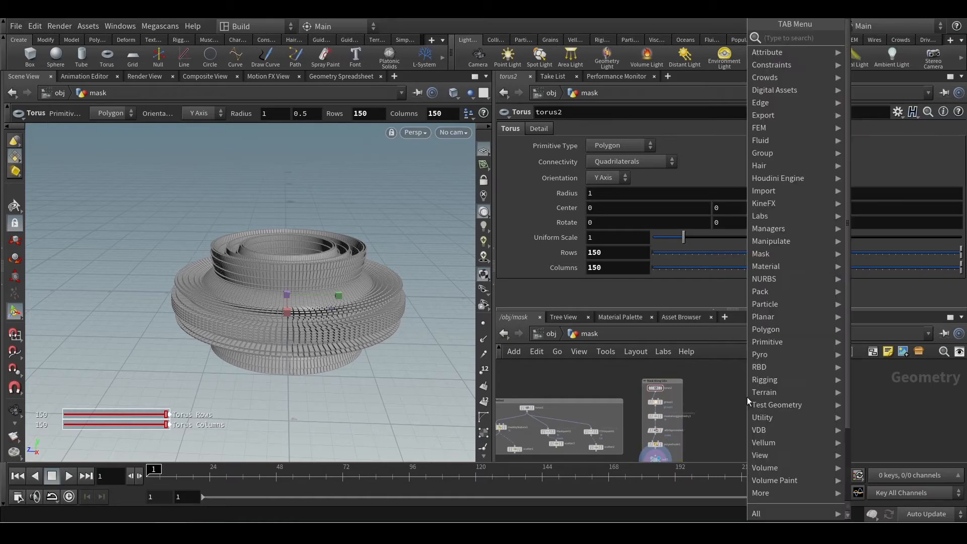
pyautogui.moveTo(781, 255)
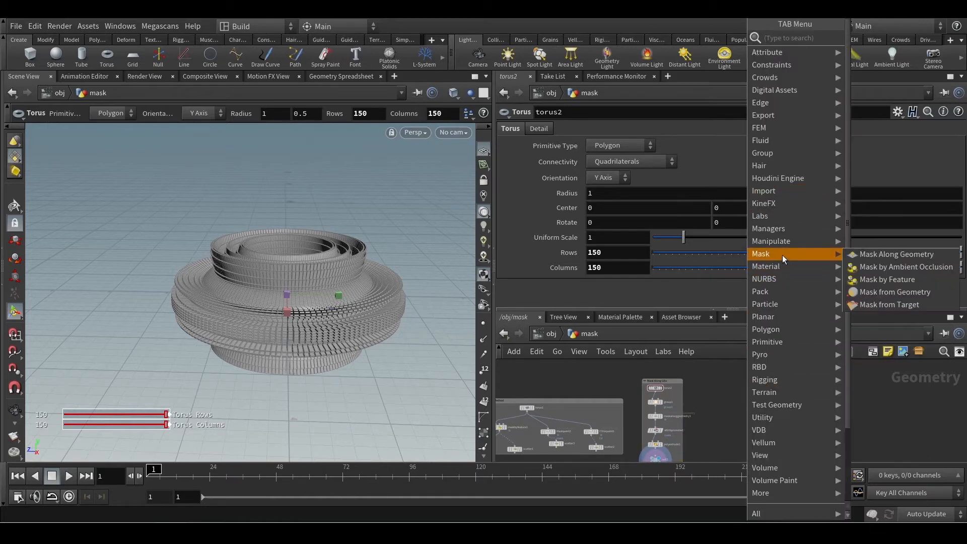
pyautogui.click(906, 292)
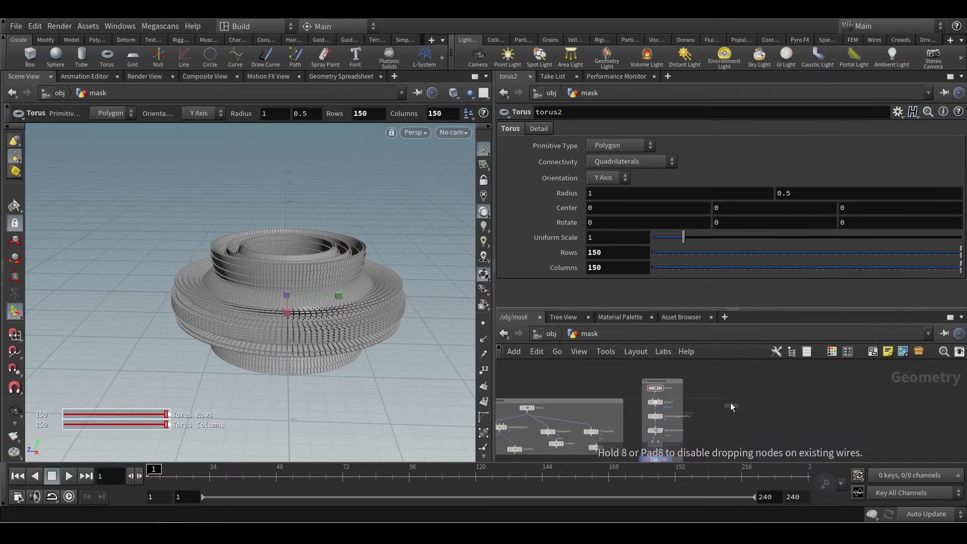
pyautogui.click(730, 403)
pyautogui.scroll(3, 745, 408)
pyautogui.moveTo(745, 391); pyautogui.dragTo(754, 420, button='middle')
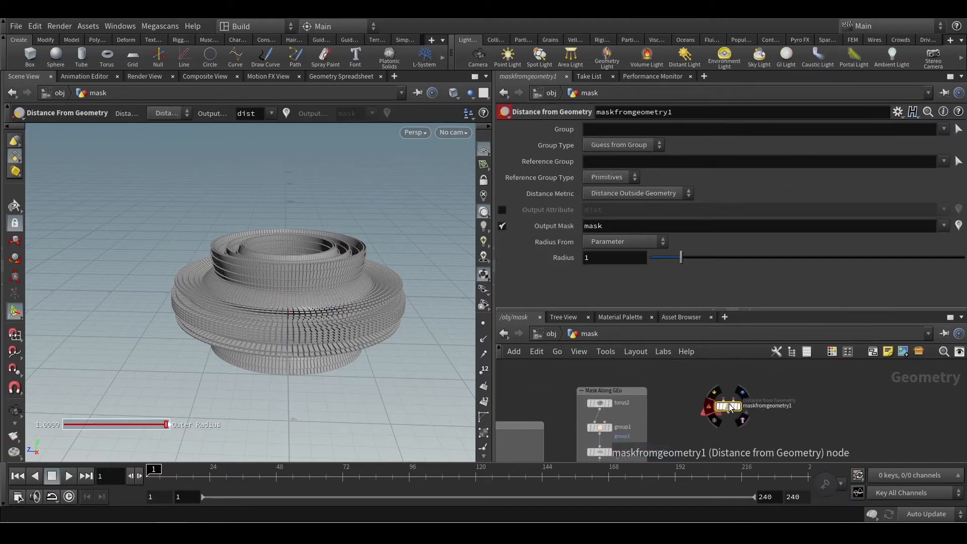
pyautogui.moveTo(728, 404); pyautogui.dragTo(800, 435)
pyautogui.moveTo(801, 438); pyautogui.dragTo(786, 424, button='middle')
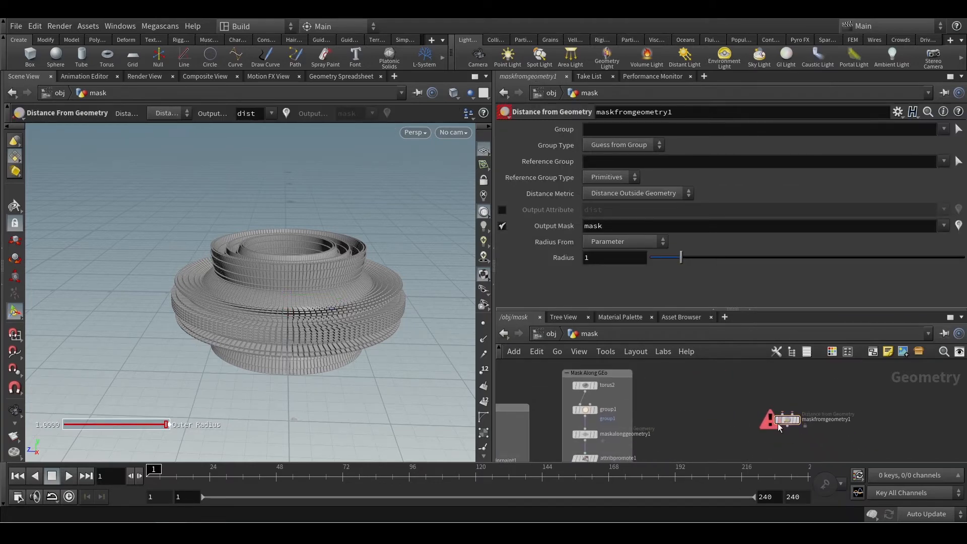
pyautogui.press('Tab')
pyautogui.moveTo(719, 379)
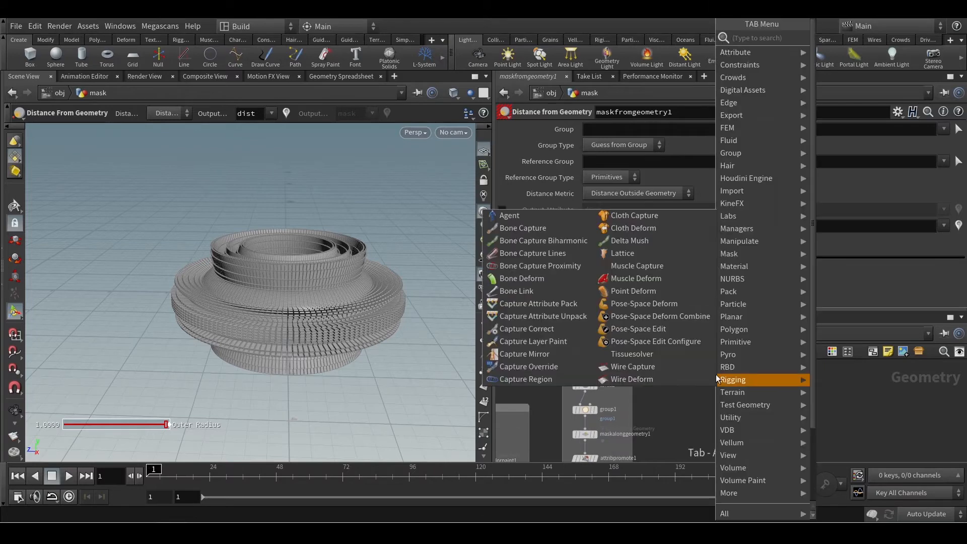
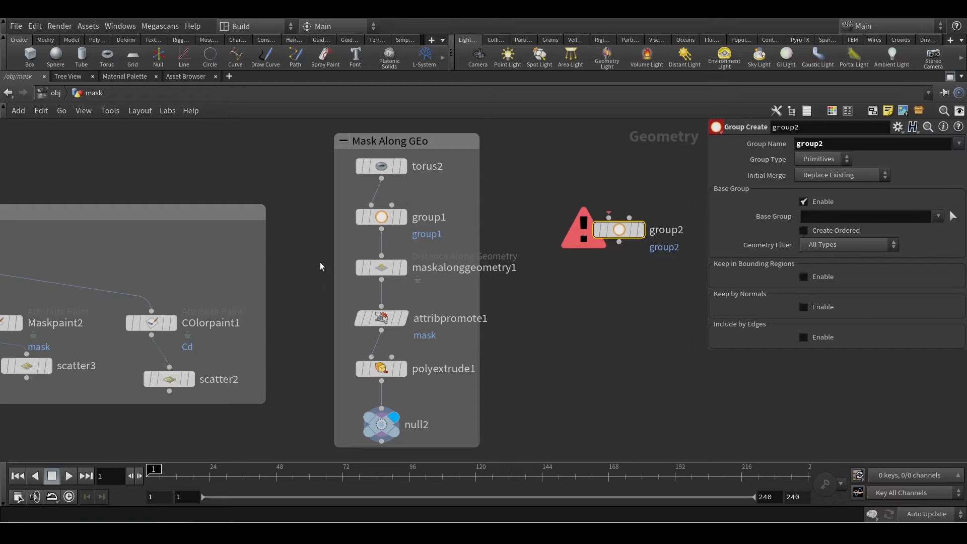
# - Review the parameters of maskalonggeometry1, group1, attribpromote1 and polyextrude1 in the Mask Along GEo chain
pyautogui.click(390, 271)
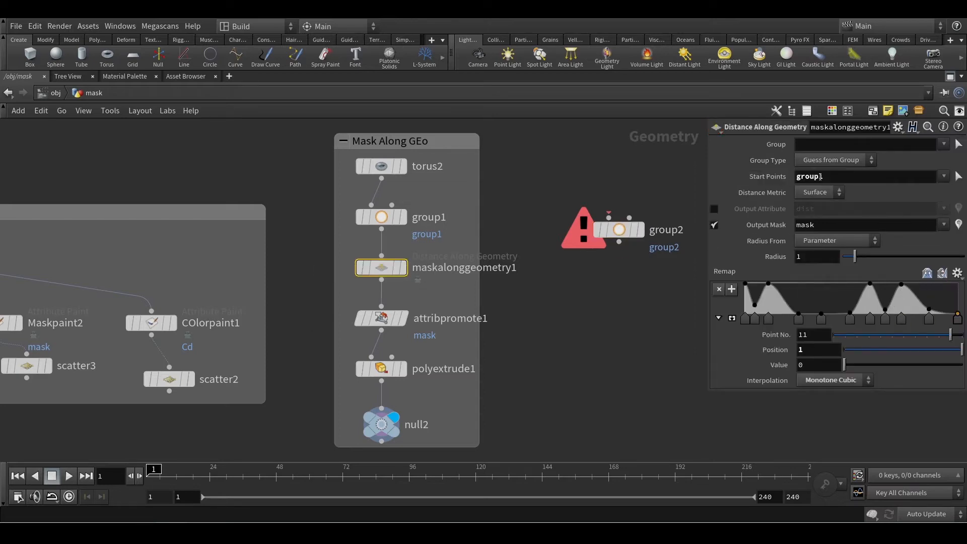
pyautogui.moveTo(316, 207); pyautogui.dragTo(455, 222)
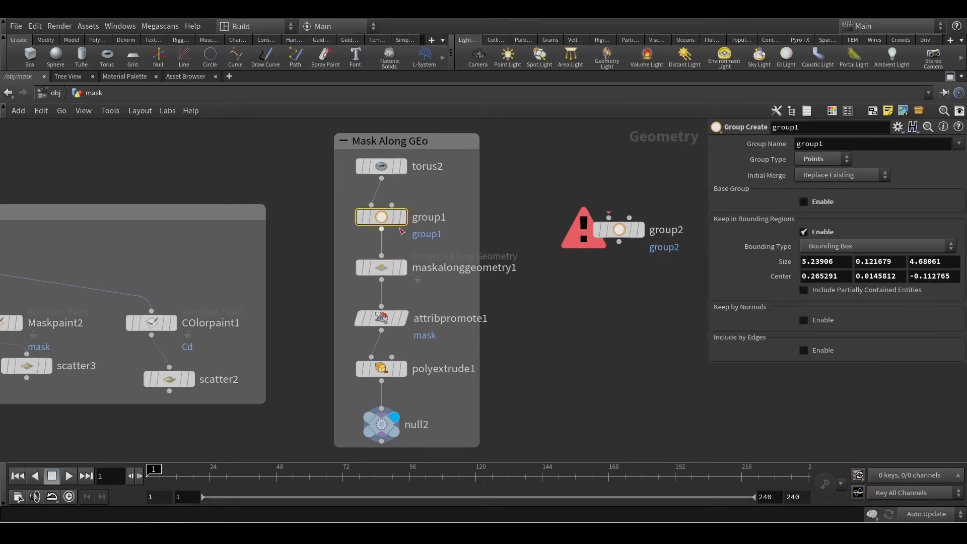
pyautogui.moveTo(302, 257); pyautogui.dragTo(429, 270)
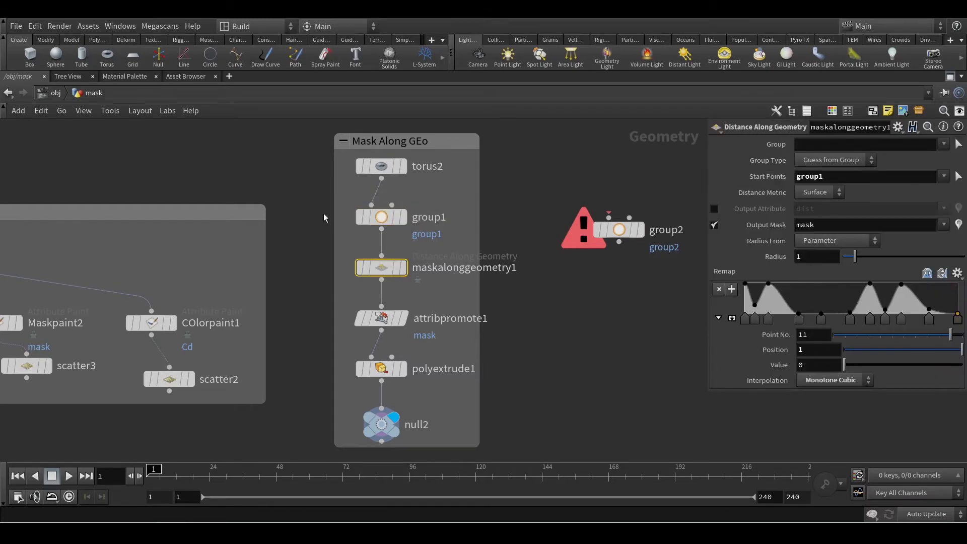
pyautogui.moveTo(324, 214); pyautogui.dragTo(430, 216)
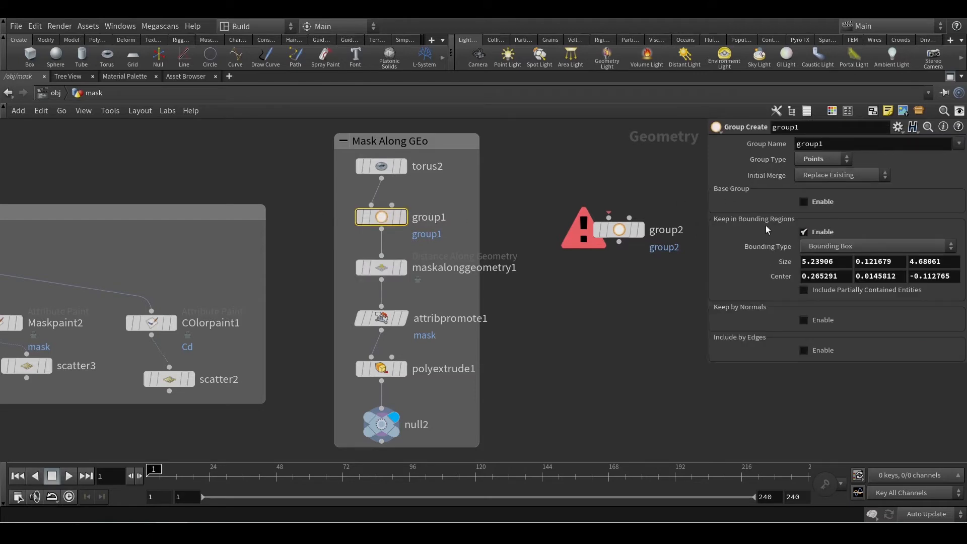
pyautogui.moveTo(339, 308); pyautogui.dragTo(482, 331)
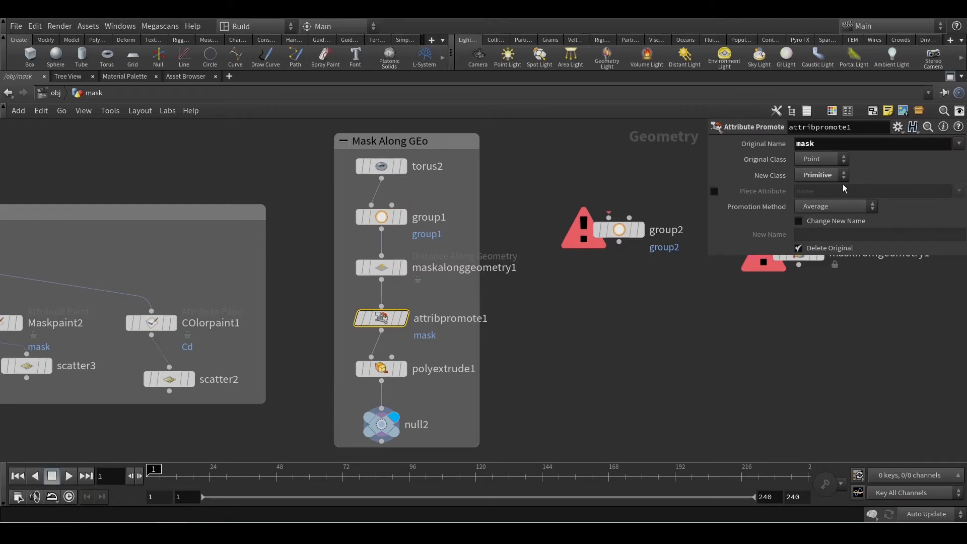
pyautogui.moveTo(296, 382); pyautogui.dragTo(431, 361)
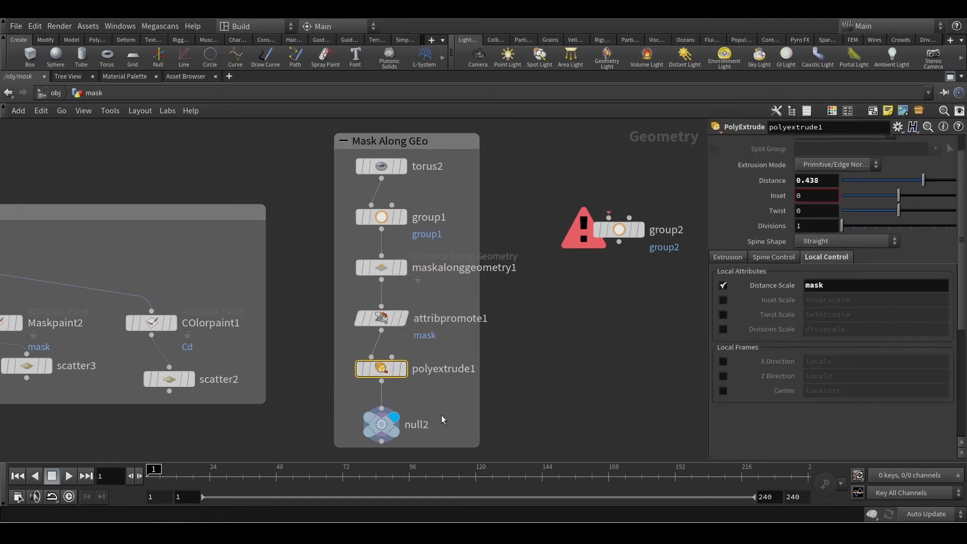
# - Align scatter3 directly beneath Maskpaint2 in the Mask by Feature and OLD Method network box
pyautogui.moveTo(542, 400); pyautogui.dragTo(683, 391, button='middle')
pyautogui.moveTo(358, 455); pyautogui.dragTo(524, 450, button='middle')
pyautogui.moveTo(364, 431); pyautogui.dragTo(448, 429, button='middle')
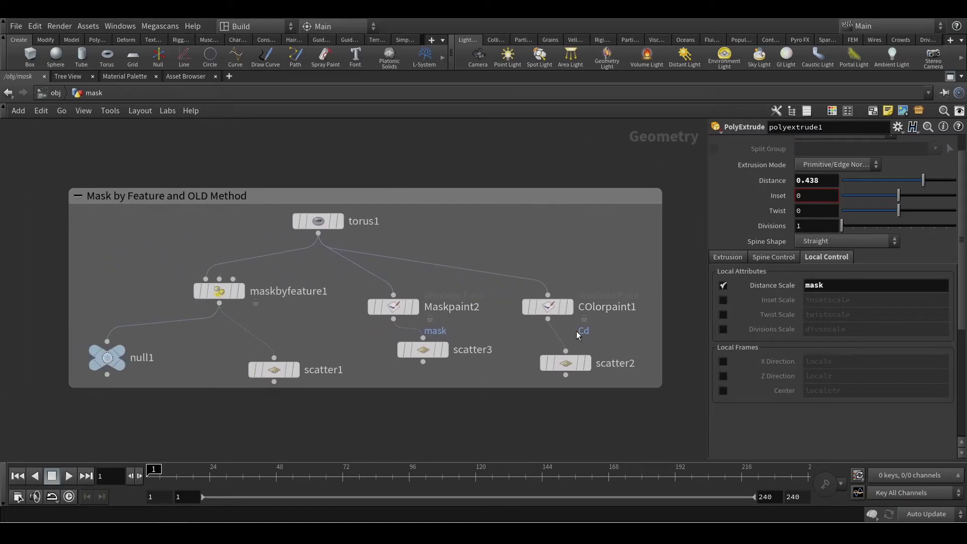
pyautogui.moveTo(423, 349); pyautogui.dragTo(393, 347)
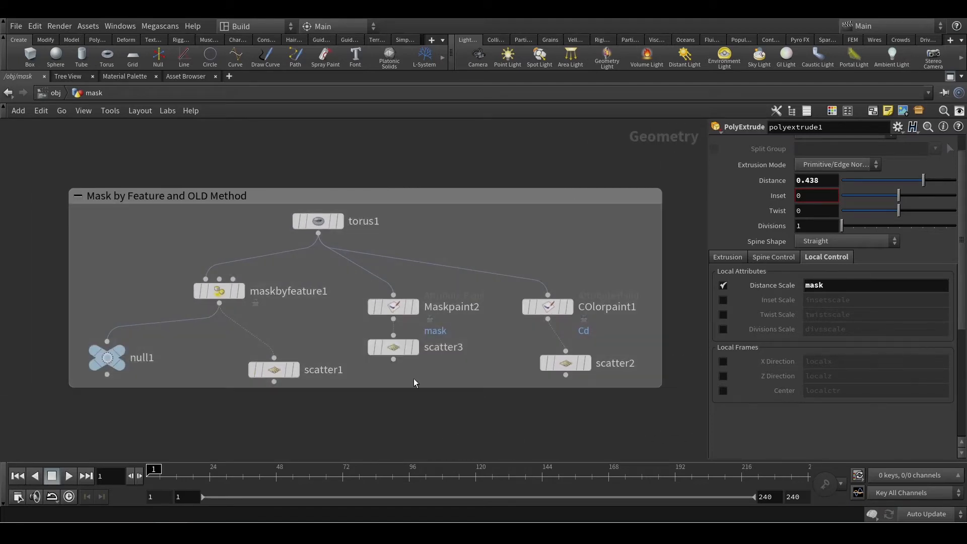
# - Enclose COlorpaint1 and scatter2 in their own network box inside the Mask by Feature and OLD Method box
pyautogui.moveTo(432, 379); pyautogui.dragTo(369, 283)
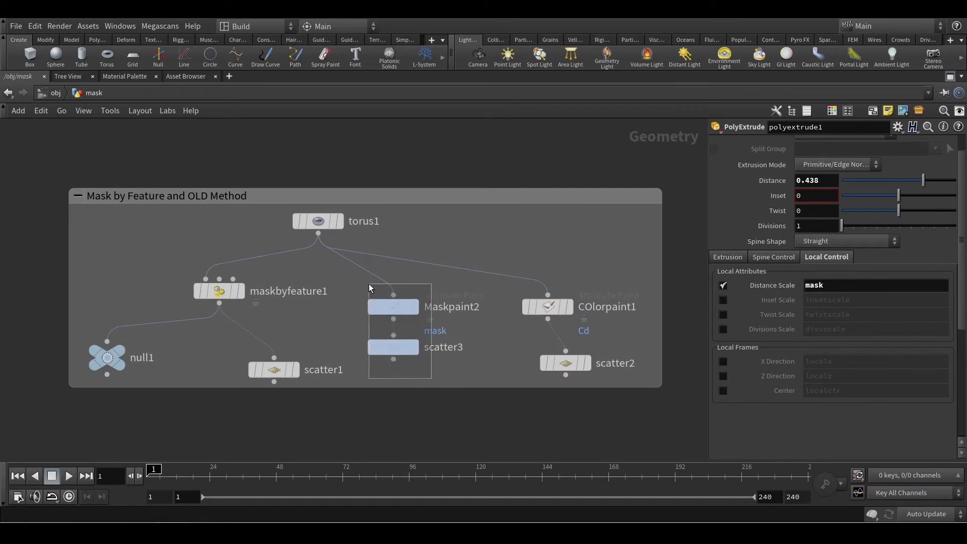
pyautogui.moveTo(519, 301); pyautogui.dragTo(590, 371)
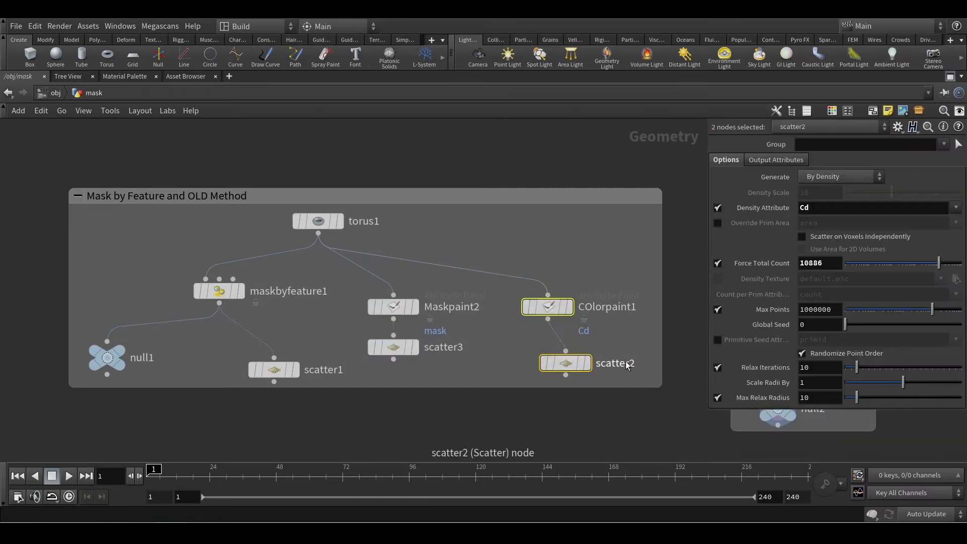
pyautogui.click(871, 110)
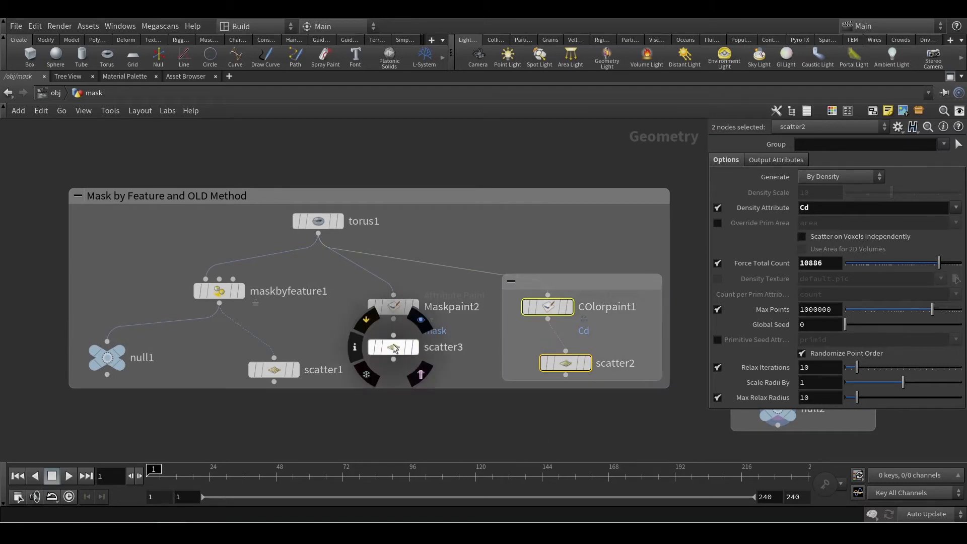
# - Duplicate torus2 above group2 and maskfromgeometry1, and connect the copy to the first input of both nodes
pyautogui.moveTo(594, 413); pyautogui.dragTo(339, 412, button='middle')
pyautogui.moveTo(638, 380); pyautogui.dragTo(620, 385, button='middle')
pyautogui.moveTo(545, 357); pyautogui.dragTo(449, 415, button='middle')
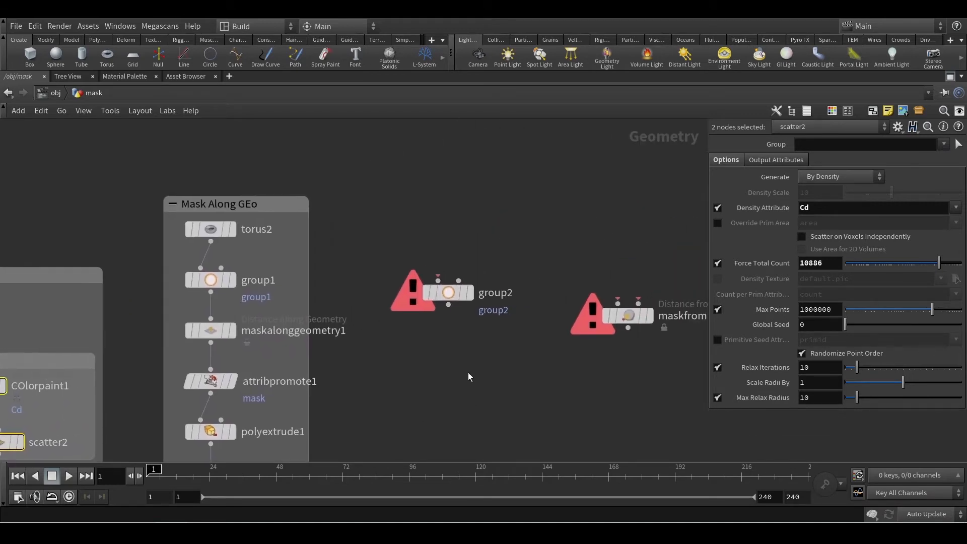
pyautogui.moveTo(451, 293); pyautogui.dragTo(460, 316)
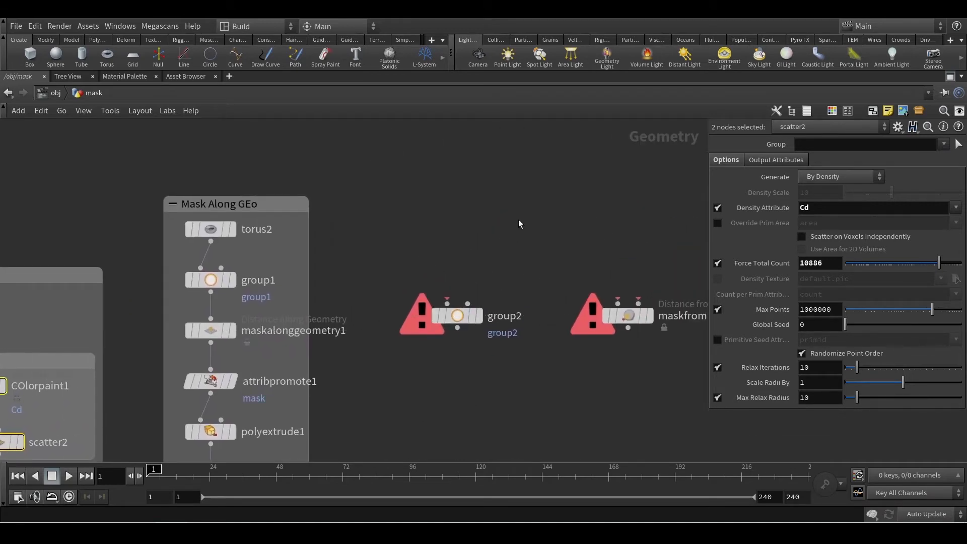
pyautogui.rightClick(518, 219)
pyautogui.press('Escape')
pyautogui.keyDown('alt'); pyautogui.moveTo(215, 232); pyautogui.dragTo(464, 350); pyautogui.keyUp('alt')
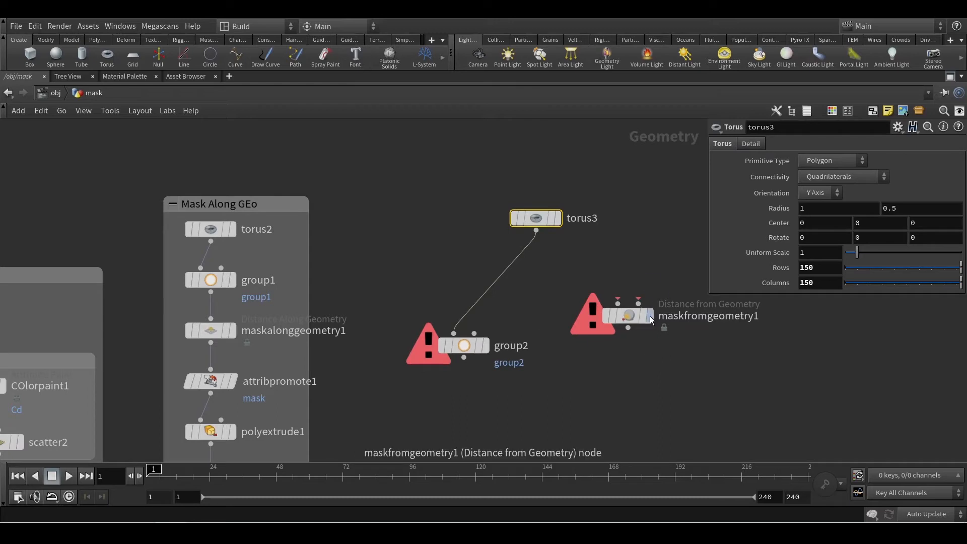
pyautogui.moveTo(627, 317); pyautogui.dragTo(564, 256)
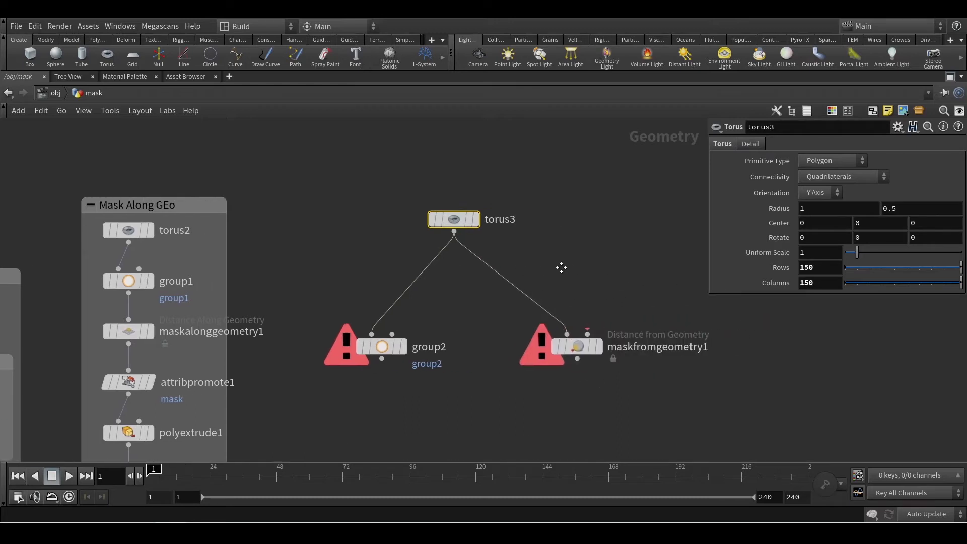
pyautogui.moveTo(645, 269); pyautogui.dragTo(561, 267, button='middle')
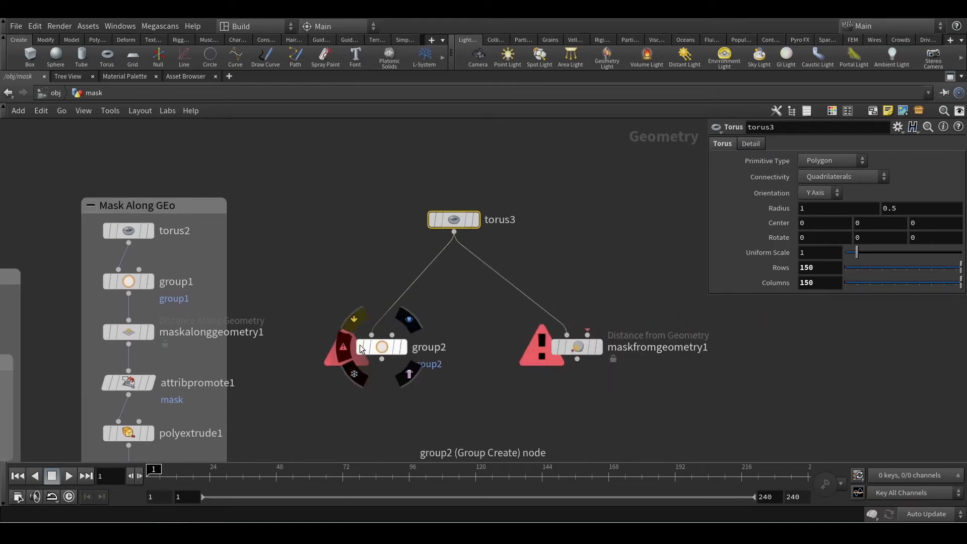
# - Display the group2 node and restore the network pane to its normal size alongside the scene view
pyautogui.click(378, 347)
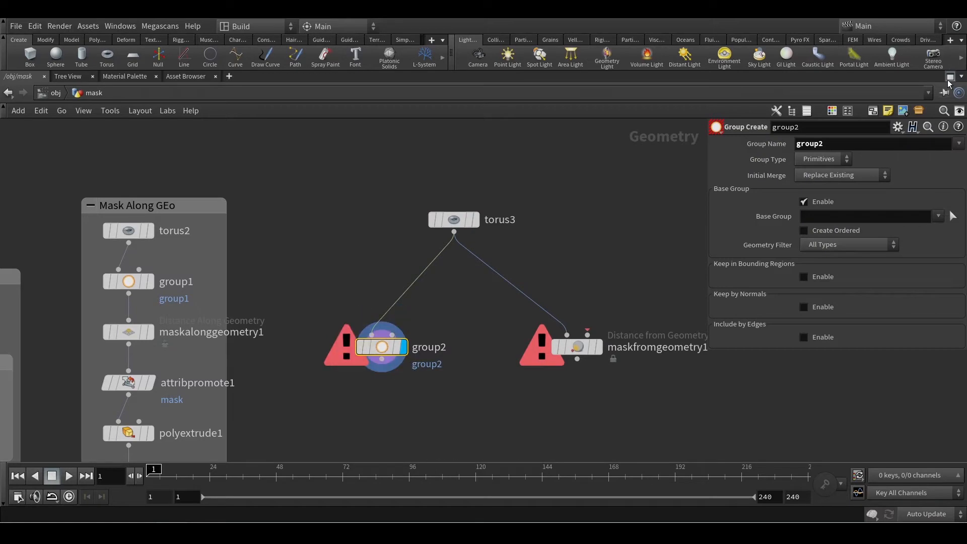
pyautogui.click(950, 76)
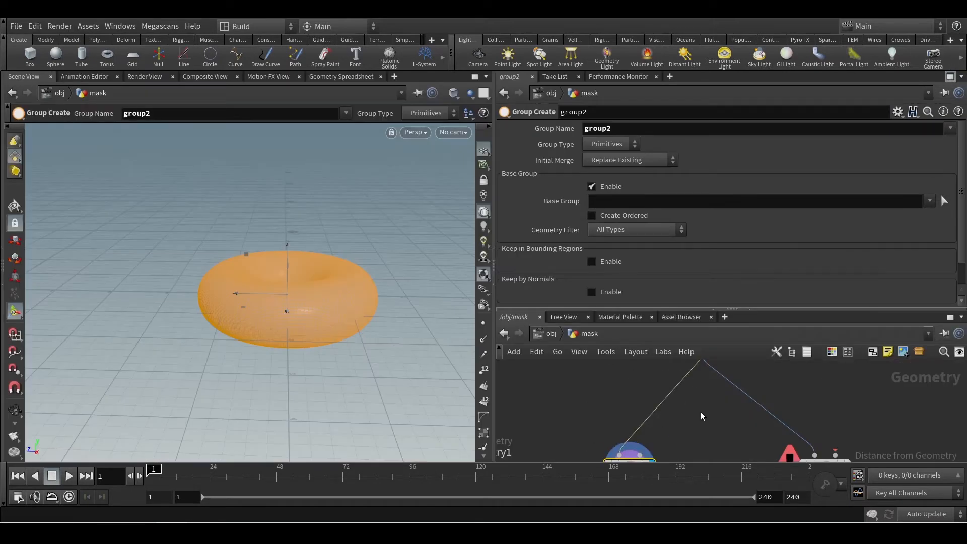
pyautogui.moveTo(693, 437); pyautogui.dragTo(688, 392, button='middle')
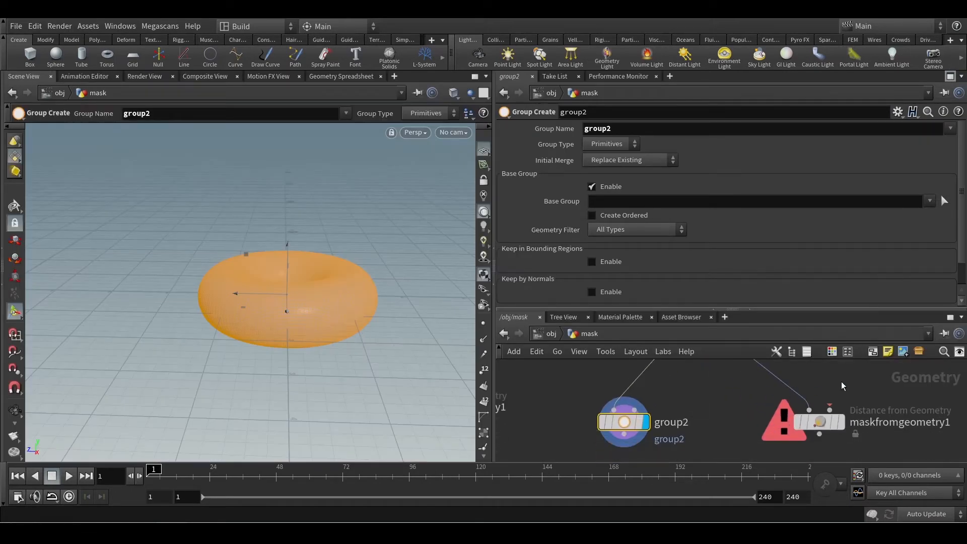
pyautogui.moveTo(667, 427)
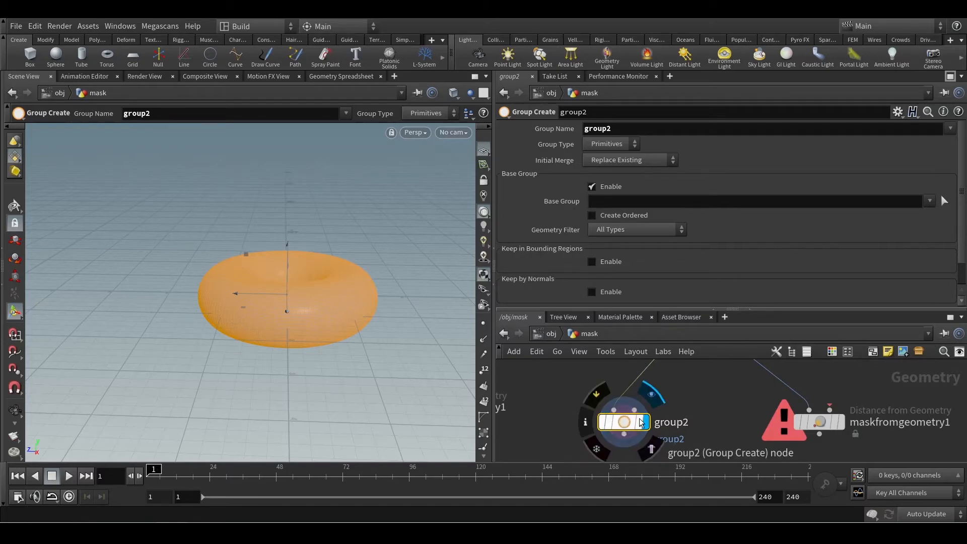
pyautogui.moveTo(732, 397); pyautogui.dragTo(706, 413, button='middle')
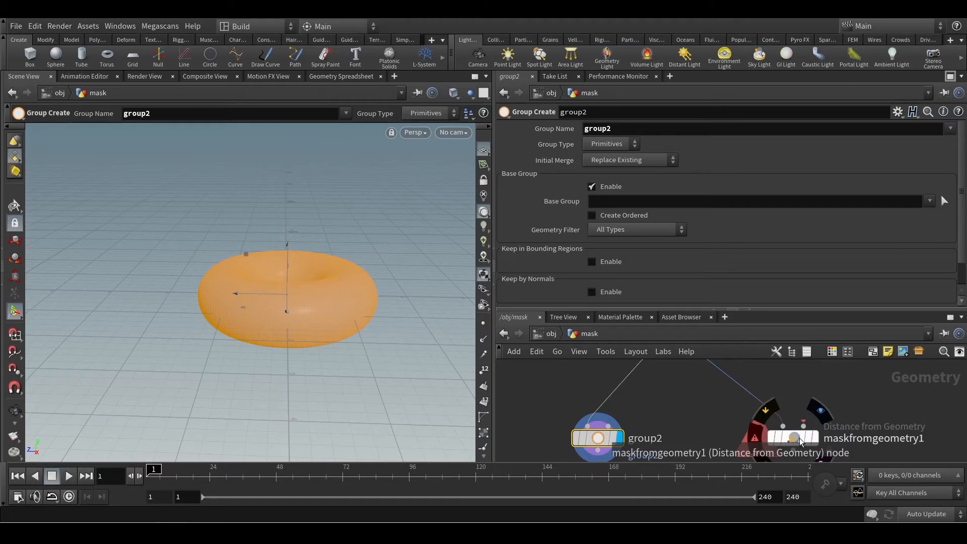
# - Select maskfromgeometry1 and make it the displayed node
pyautogui.moveTo(833, 387); pyautogui.dragTo(823, 366, button='middle')
pyautogui.click(804, 417)
pyautogui.click(780, 419)
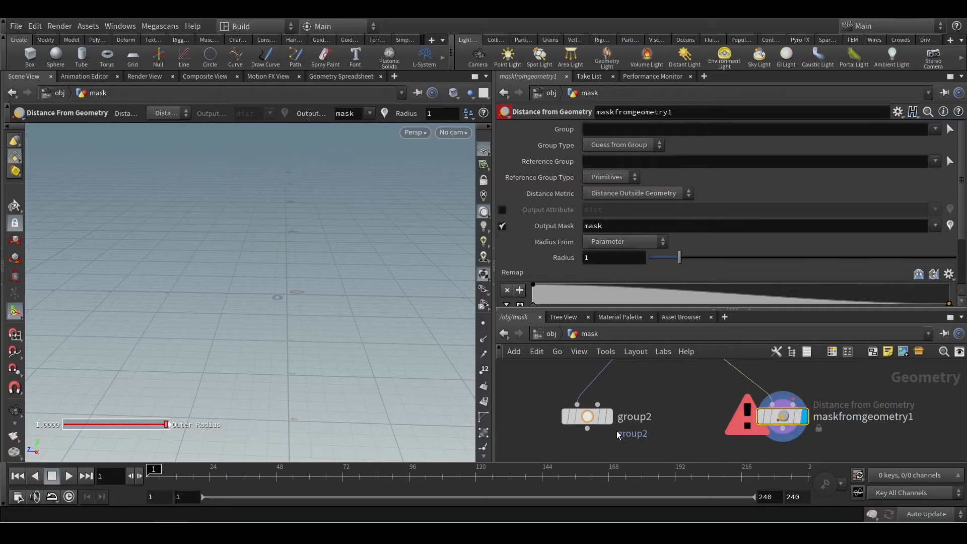
# - In group2, disable the base group and enable Keep in Bounding Regions with the Bounding Object (points or vertices only) type
pyautogui.click(588, 416)
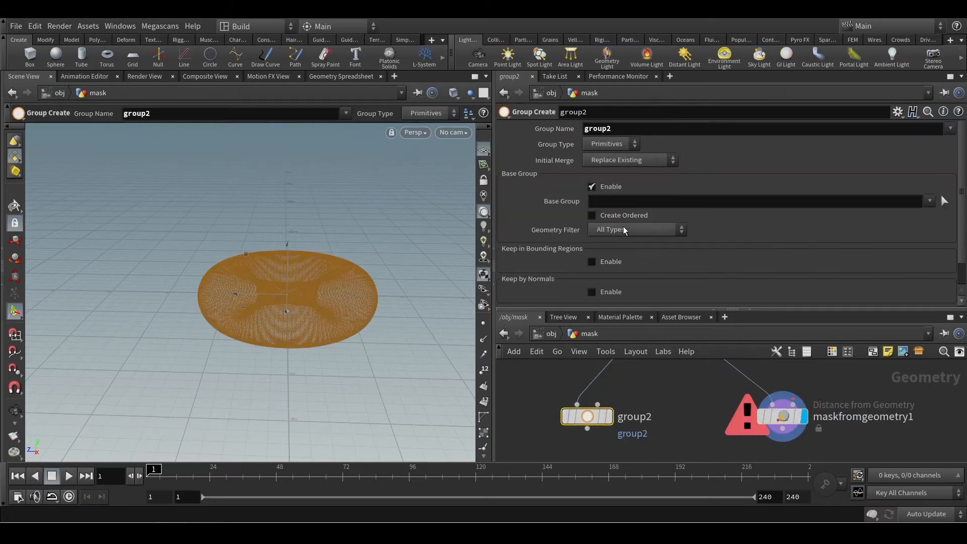
pyautogui.click(594, 187)
pyautogui.click(593, 216)
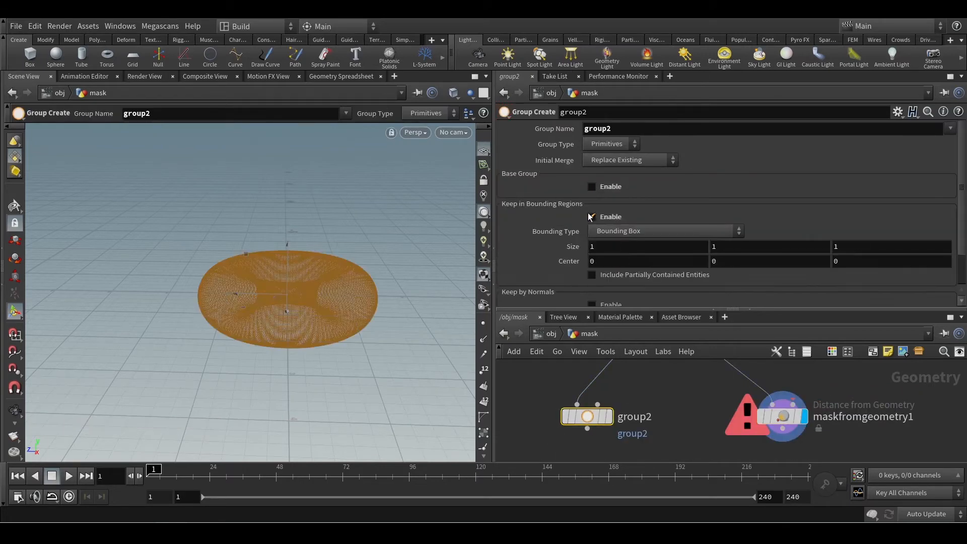
pyautogui.click(691, 232)
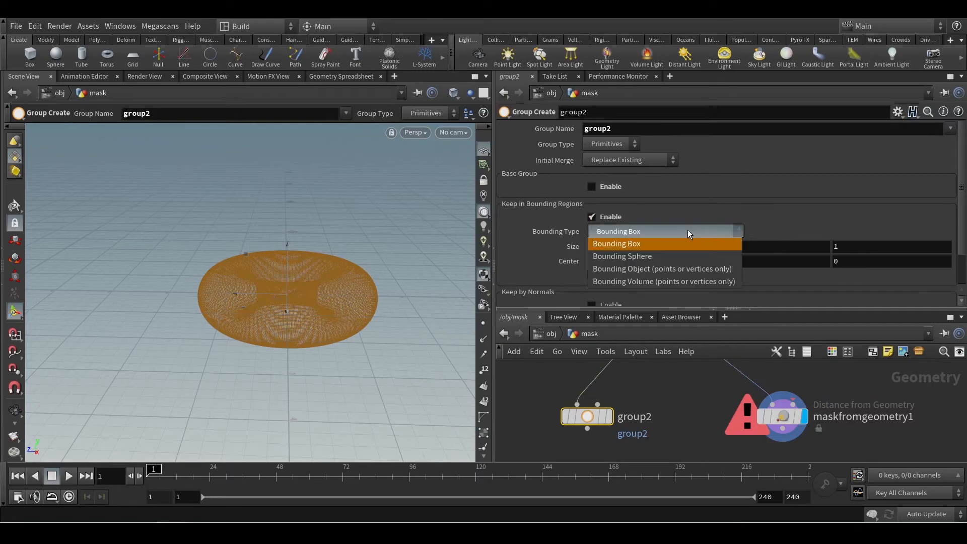
pyautogui.click(648, 269)
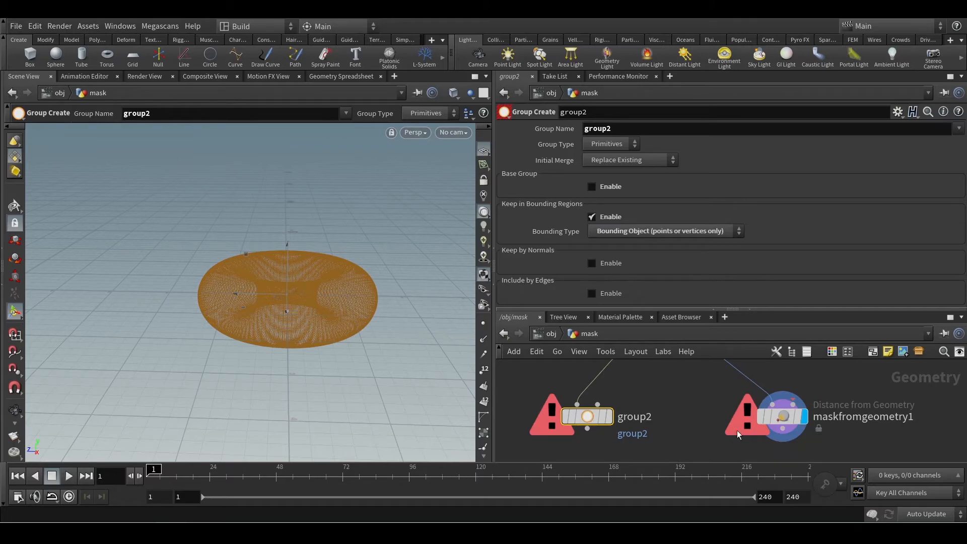
pyautogui.moveTo(597, 404); pyautogui.dragTo(636, 386)
pyautogui.press('Escape')
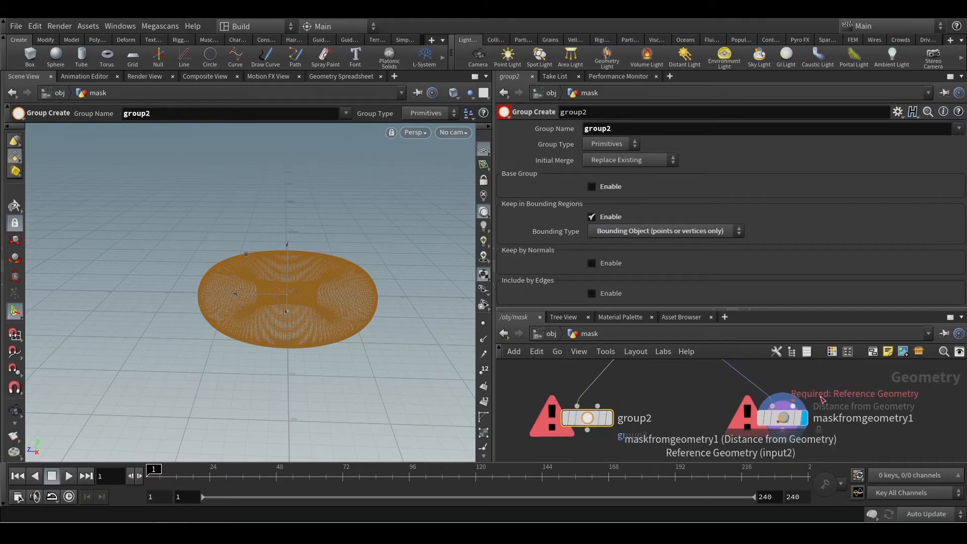
# - Add a Box node below torus3, between the two branches
pyautogui.moveTo(727, 391); pyautogui.dragTo(702, 419, button='middle')
pyautogui.scroll(-3, 702, 419)
pyautogui.press('Tab')
pyautogui.write('sp')
pyautogui.press('BackSpace')
pyautogui.press('BackSpace')
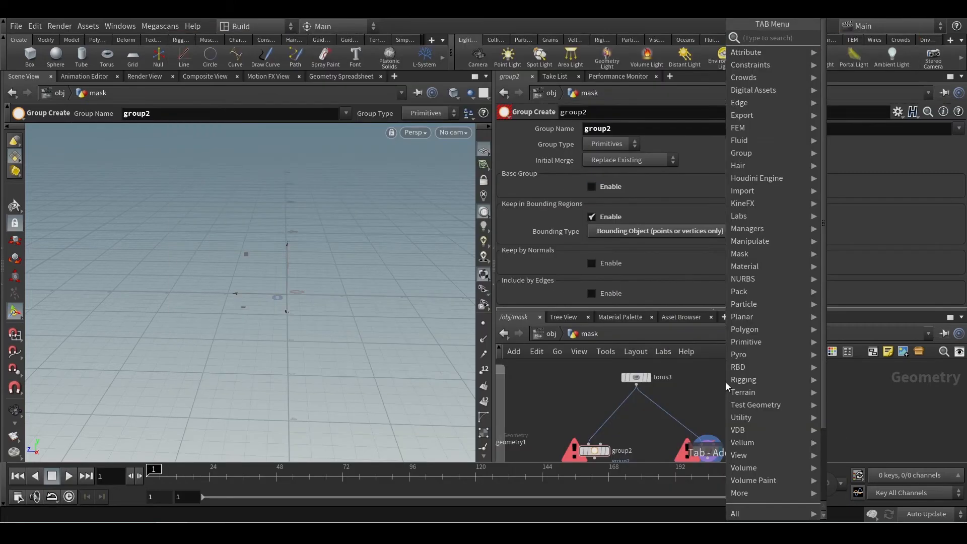
pyautogui.write('box')
pyautogui.press('Return')
pyautogui.click(637, 417)
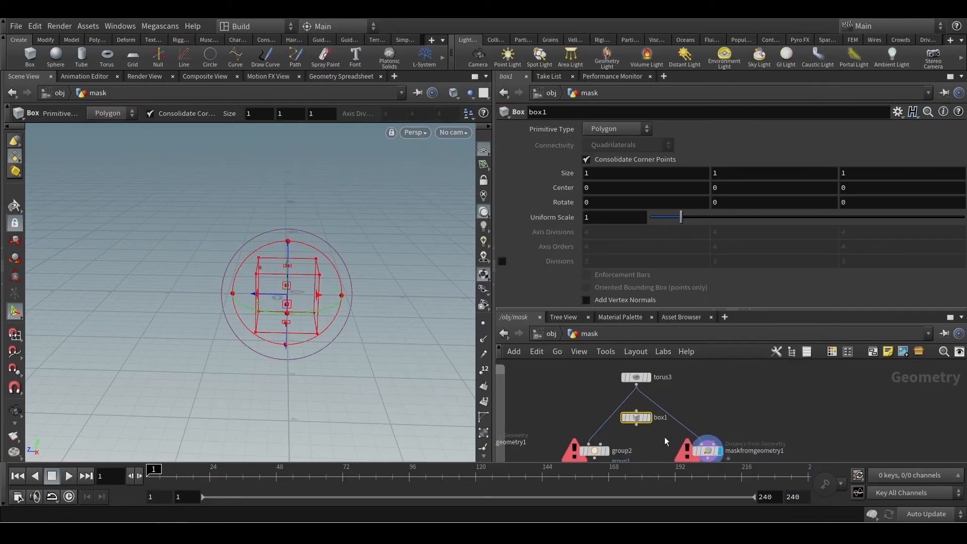
# - Connect box1 to the second inputs of maskfromgeometry1 and group2
pyautogui.moveTo(665, 442); pyautogui.dragTo(692, 420, button='middle')
pyautogui.scroll(2, 738, 421)
pyautogui.moveTo(742, 424); pyautogui.dragTo(650, 413)
pyautogui.moveTo(579, 426); pyautogui.dragTo(627, 412)
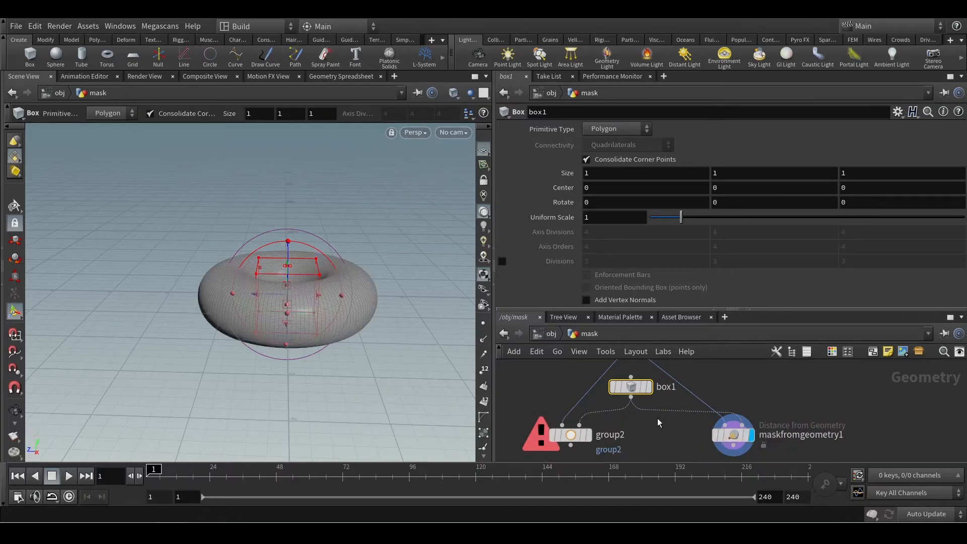
pyautogui.moveTo(646, 432); pyautogui.dragTo(672, 432, button='middle')
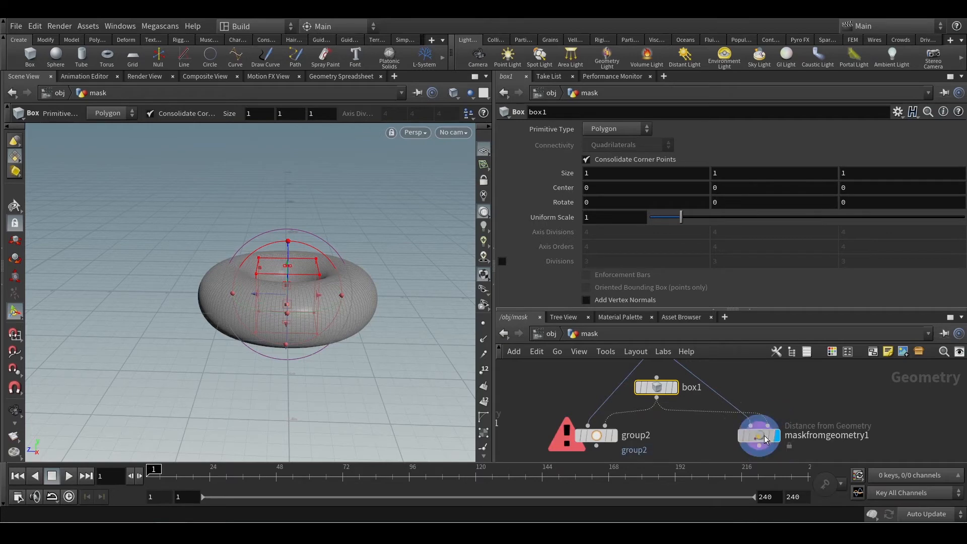
# - Select maskfromgeometry1 and examine the mask around the box on the torus from above
pyautogui.click(758, 435)
pyautogui.moveTo(362, 327); pyautogui.dragTo(345, 338)
pyautogui.scroll(3, 299, 250)
pyautogui.moveTo(299, 252); pyautogui.dragTo(323, 327, button='middle')
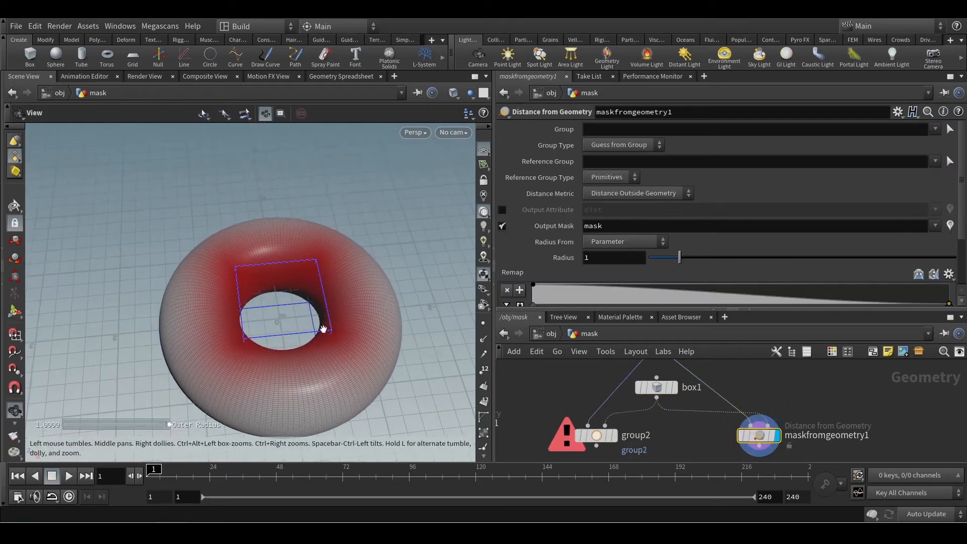
pyautogui.moveTo(324, 327); pyautogui.dragTo(301, 335)
pyautogui.scroll(3, 303, 333)
pyautogui.press('Return')
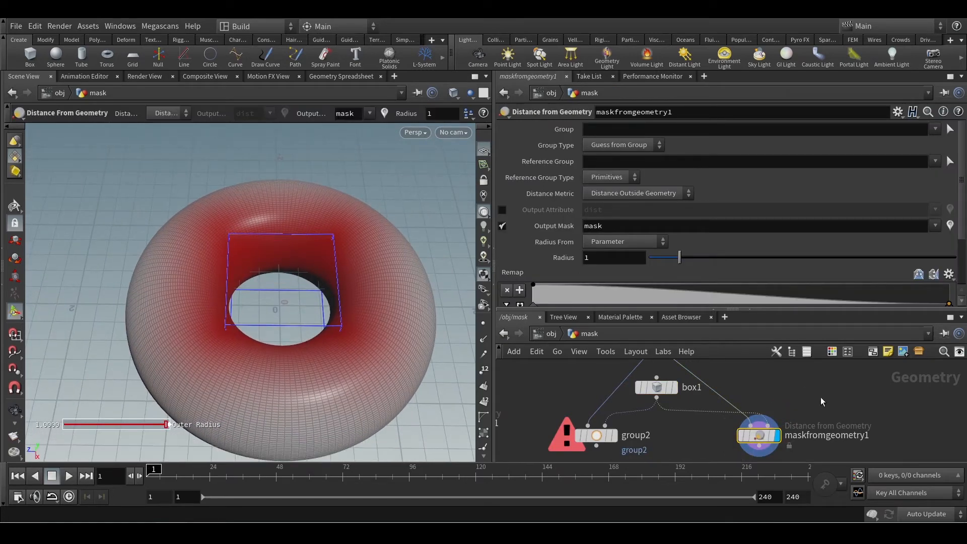
# - Try a Sphere node as the reference geometry of maskfromgeometry1 in place of box1
pyautogui.click(658, 388)
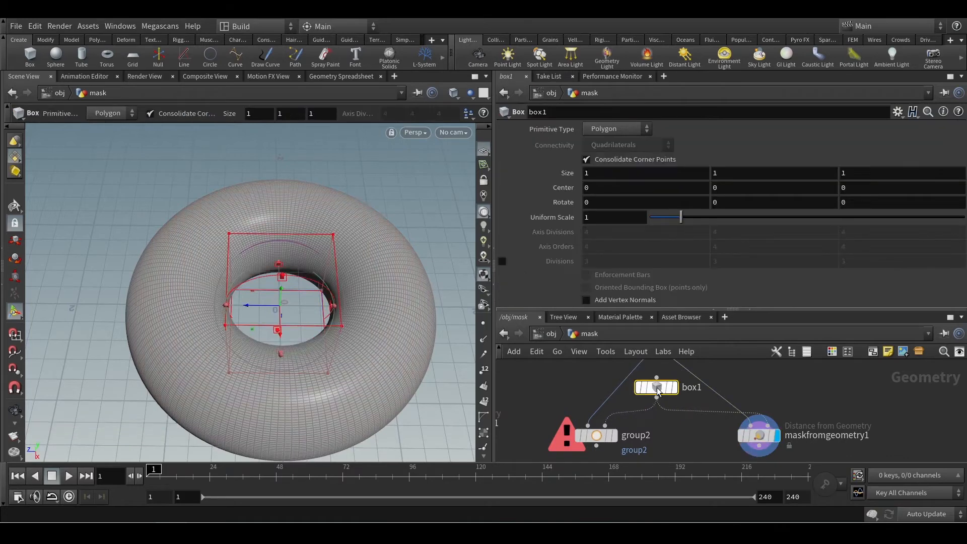
pyautogui.click(616, 130)
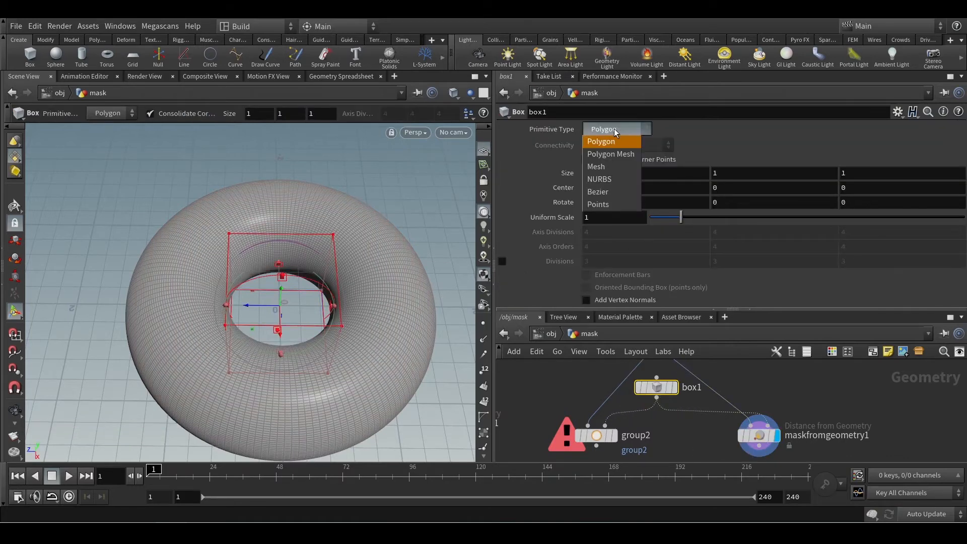
pyautogui.click(616, 130)
pyautogui.moveTo(759, 435); pyautogui.dragTo(760, 369)
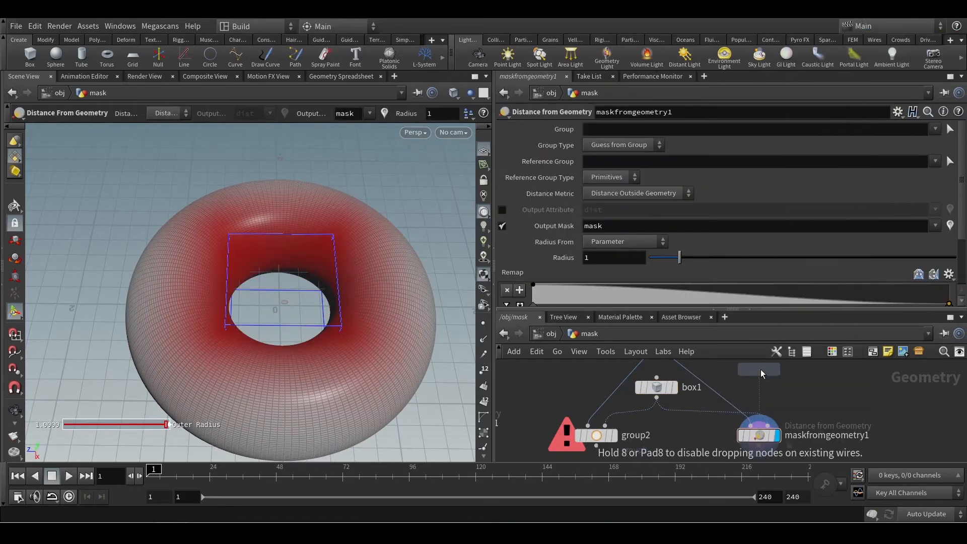
pyautogui.click(671, 436)
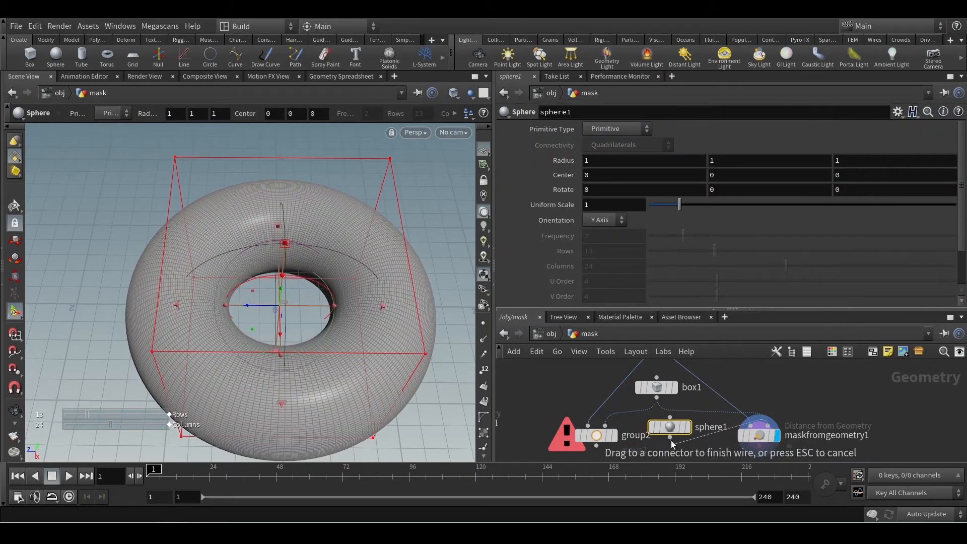
pyautogui.click(758, 433)
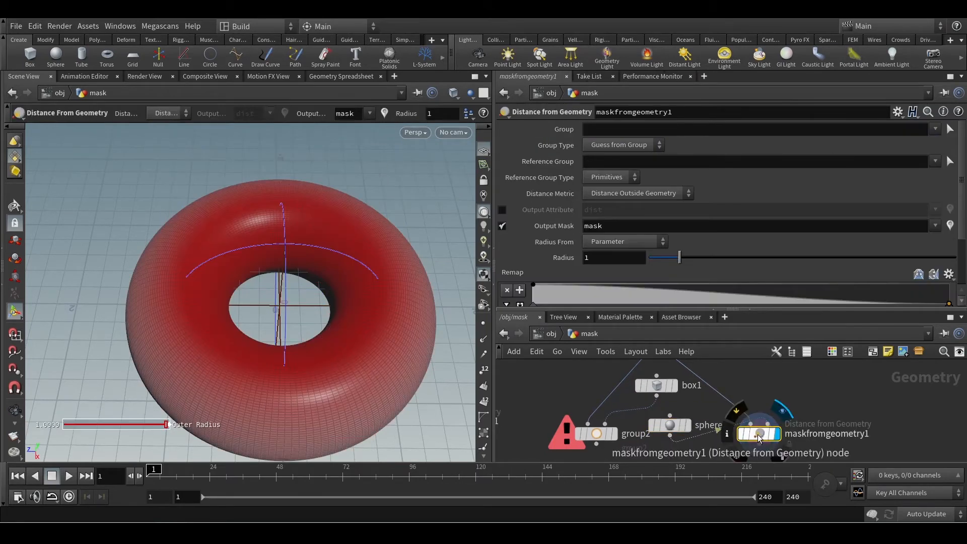
# - Delete the sphere node and reconnect box1 to the reference geometry input of maskfromgeometry1
pyautogui.click(669, 426)
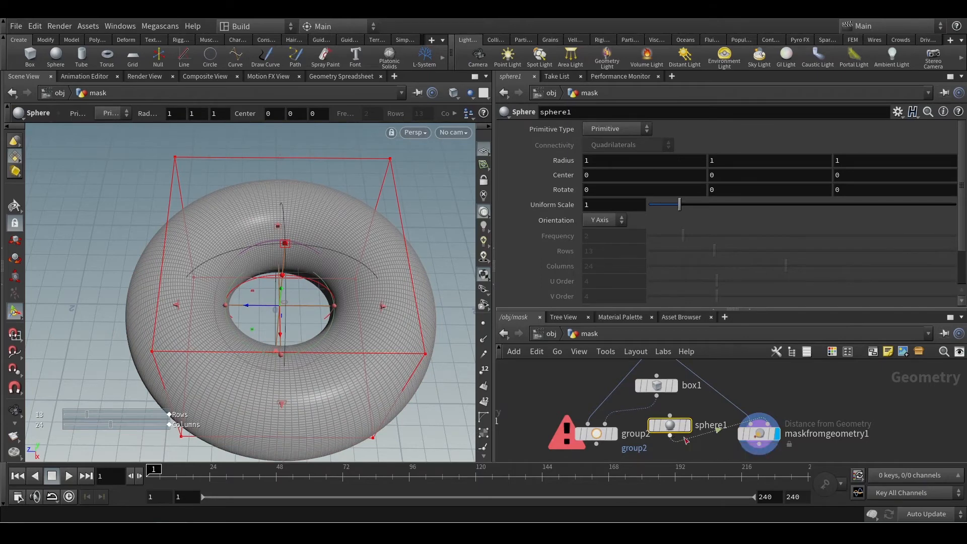
pyautogui.press('Delete')
pyautogui.click(772, 424)
pyautogui.click(656, 397)
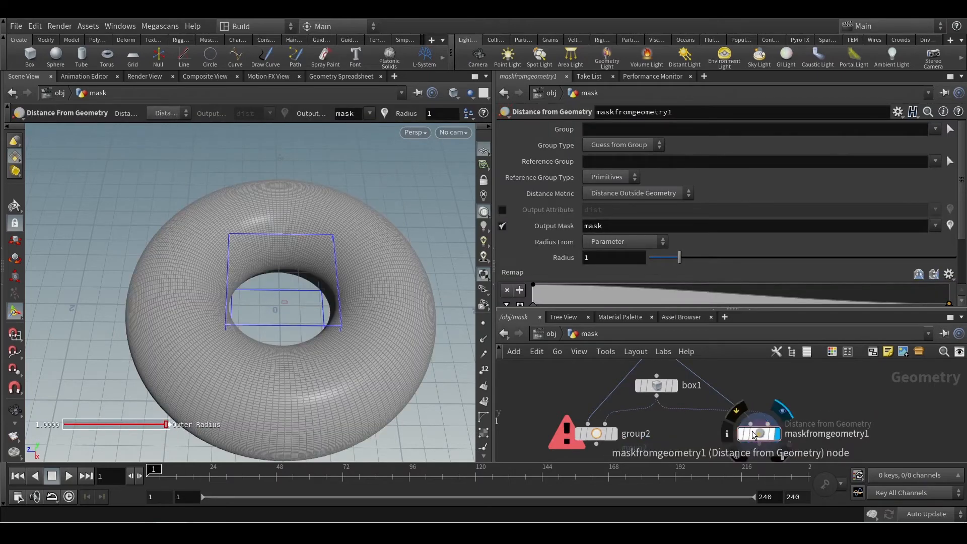
# - Set group2's group type to Points and display the node
pyautogui.click(596, 433)
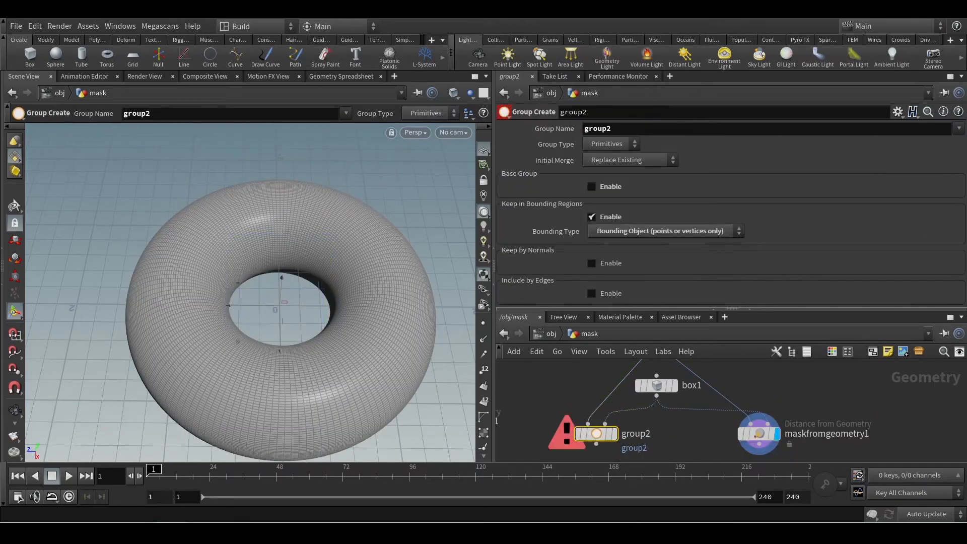
pyautogui.click(613, 144)
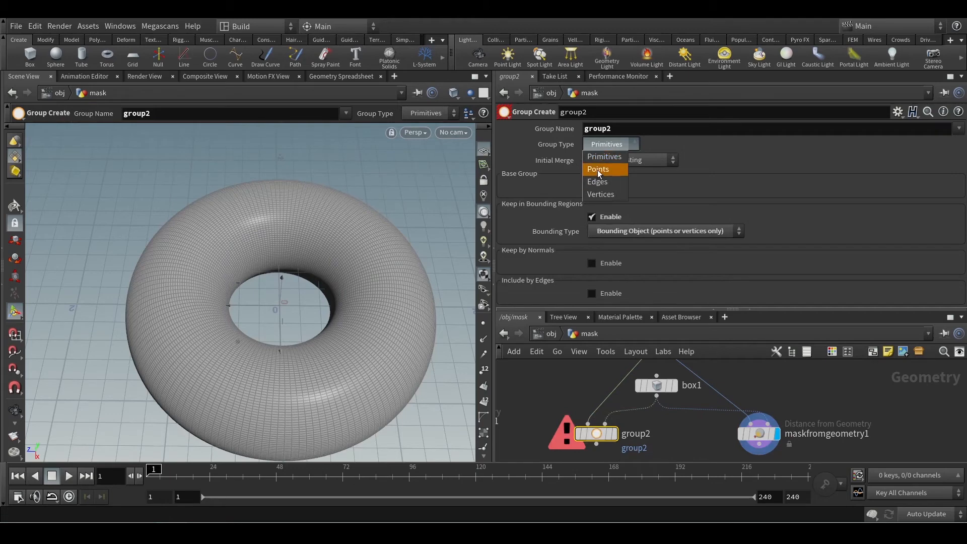
pyautogui.click(599, 170)
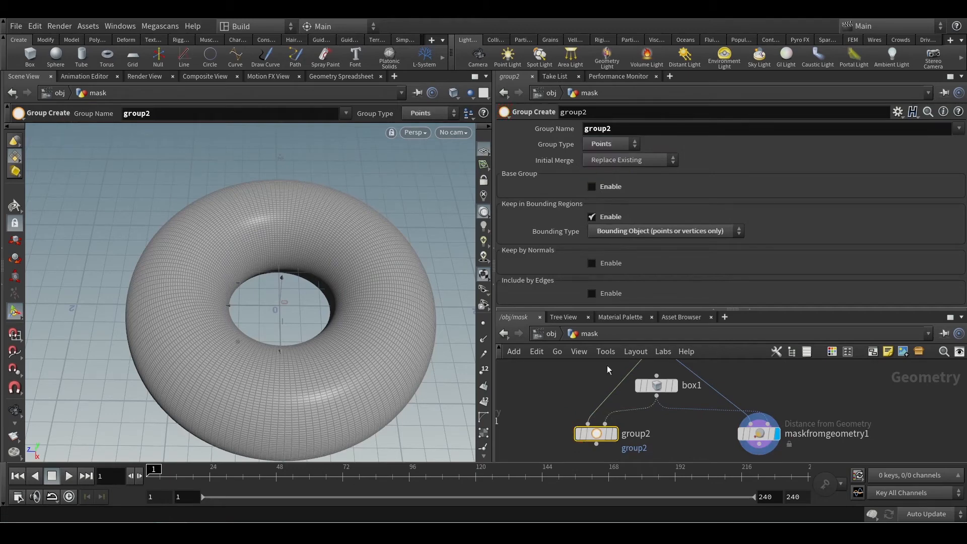
pyautogui.click(613, 434)
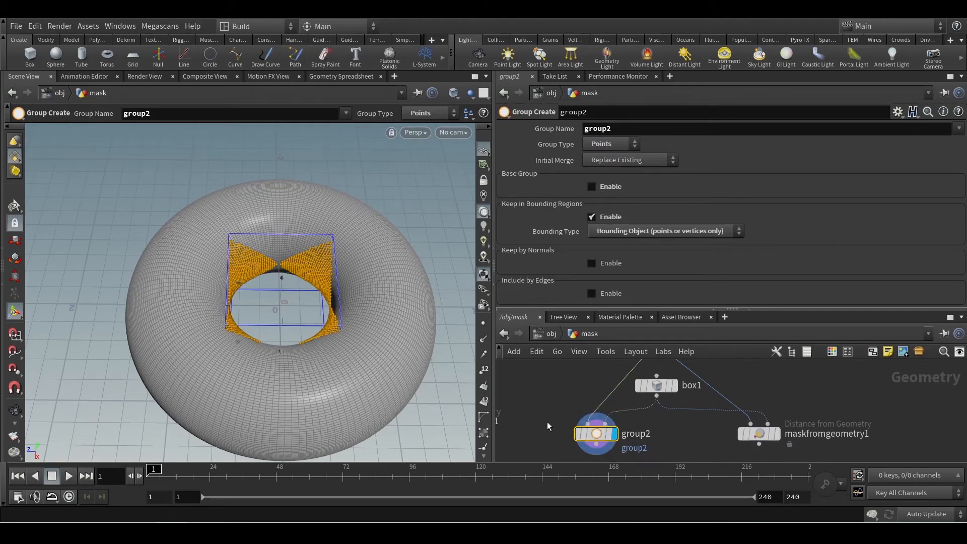
# - Switch the display back to maskfromgeometry1 and inspect its mask falloff around the box
pyautogui.click(776, 433)
pyautogui.click(756, 434)
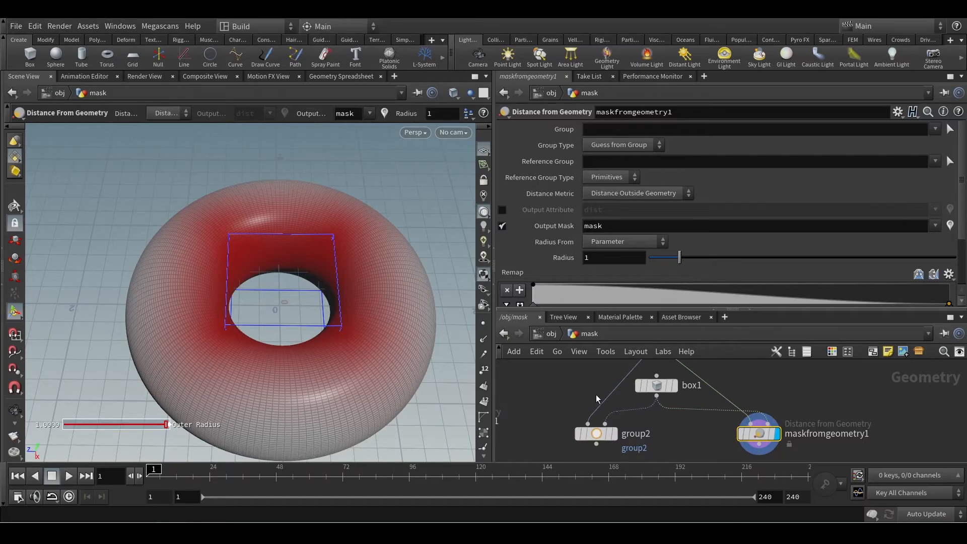
pyautogui.moveTo(319, 291); pyautogui.dragTo(391, 305)
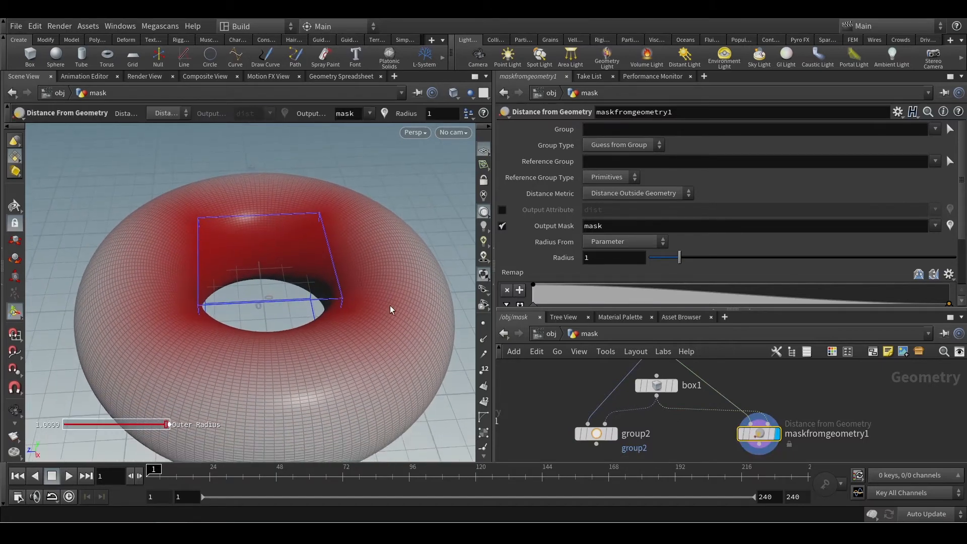
# - Compare the node info of group2 and maskfromgeometry1 and how the point group and the mask cover the torus inside the box
pyautogui.middleClick(602, 434)
pyautogui.middleClick(755, 435)
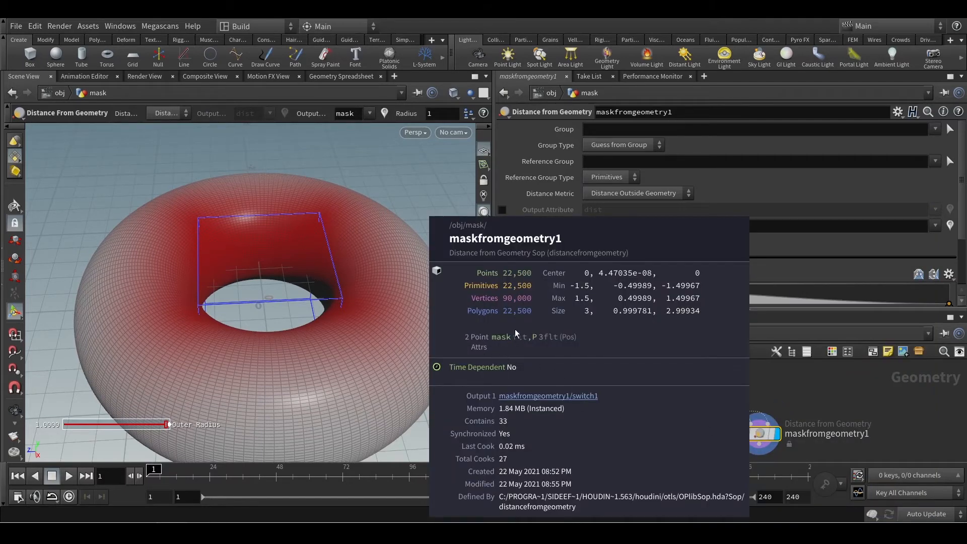
pyautogui.click(591, 434)
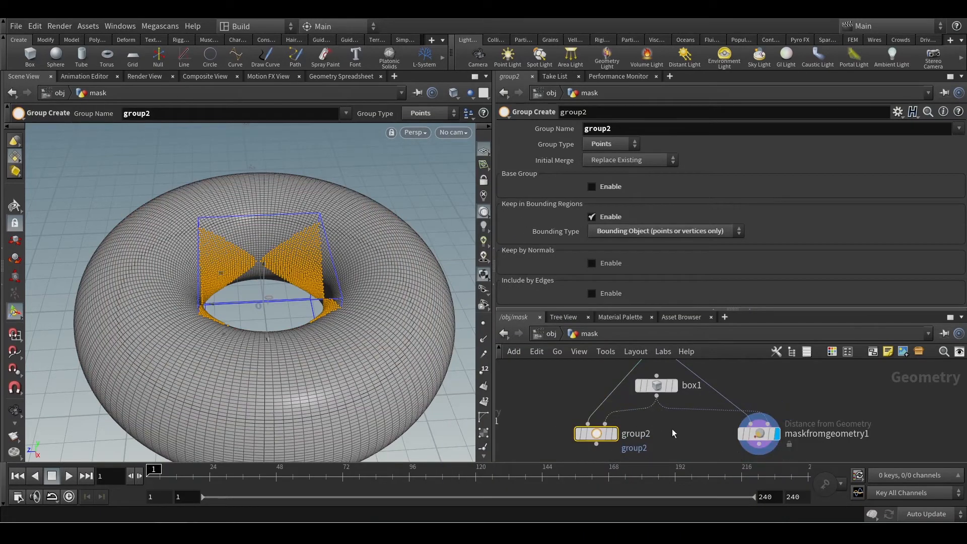
pyautogui.moveTo(661, 384); pyautogui.dragTo(667, 387)
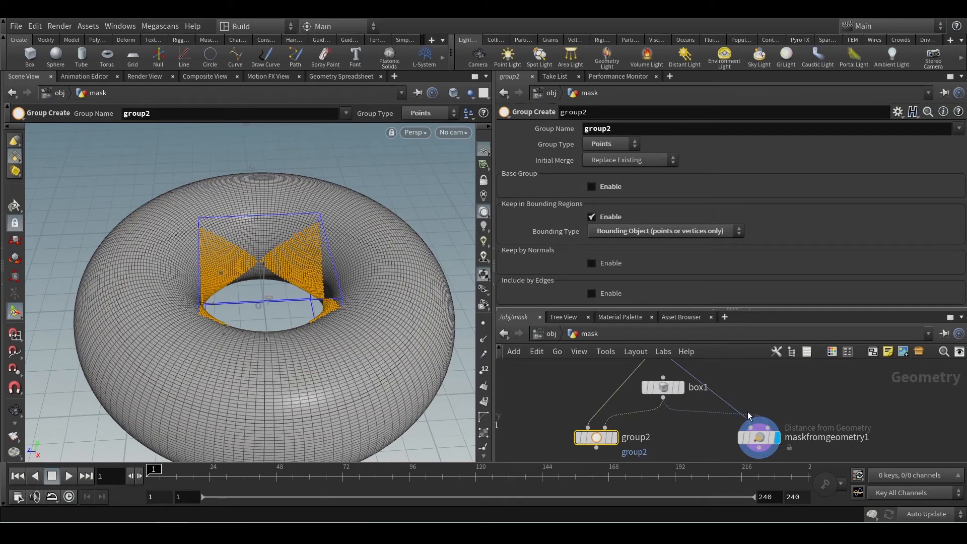
pyautogui.scroll(-2, 750, 437)
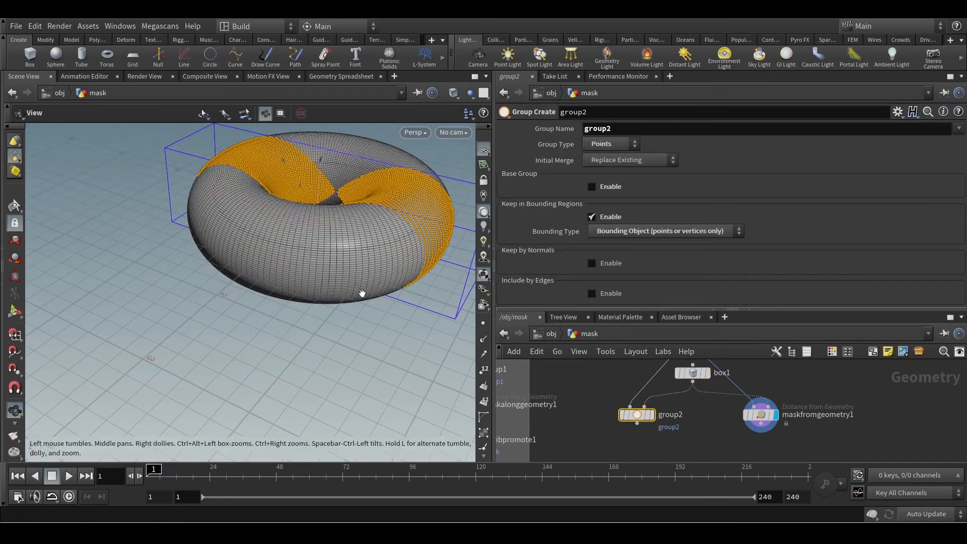
pyautogui.moveTo(362, 293); pyautogui.dragTo(434, 331)
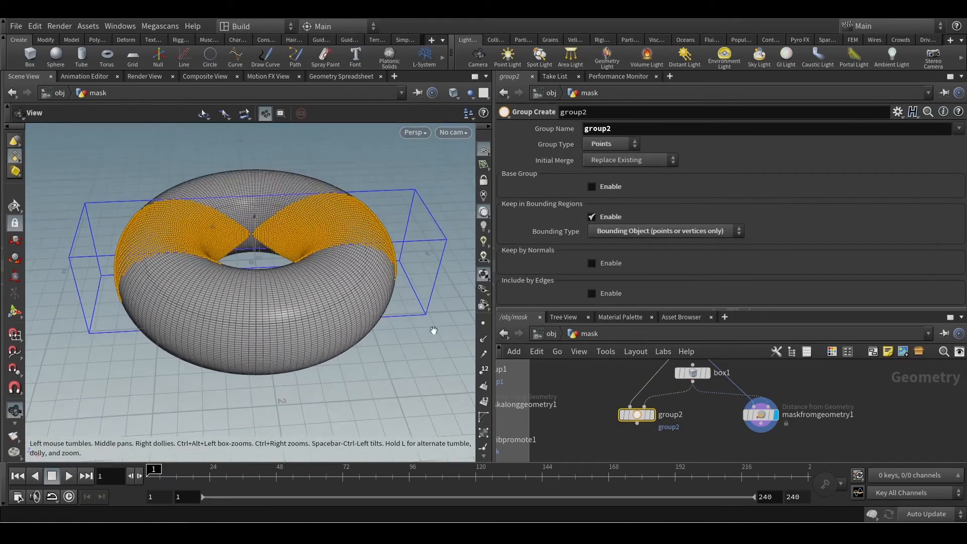
pyautogui.click(764, 416)
pyautogui.keyDown('alt'); pyautogui.moveTo(301, 204); pyautogui.dragTo(389, 277); pyautogui.keyUp('alt')
pyautogui.press('Return')
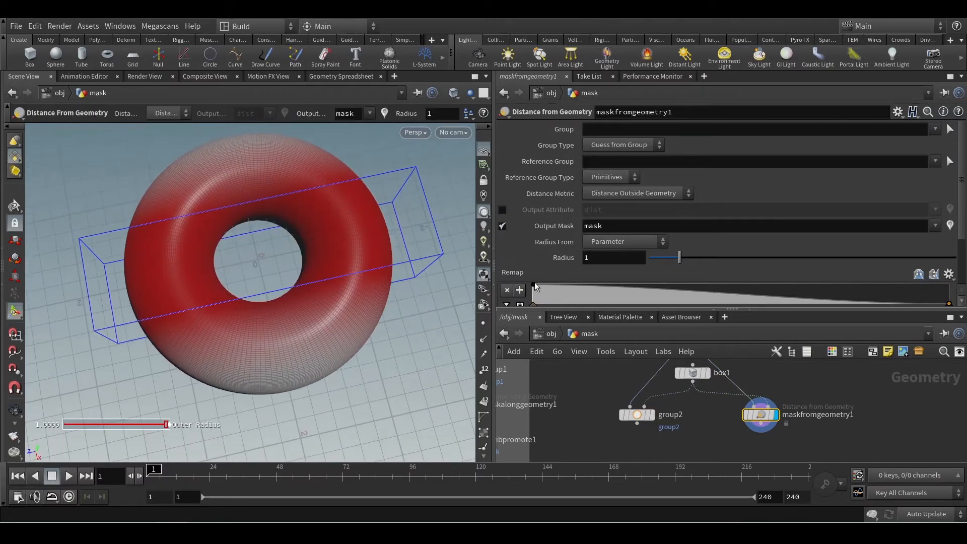
# - Steepen maskfromgeometry1's Remap ramp with two extra points, one at position 0.233656 with value 0.105263
pyautogui.scroll(2, 749, 403)
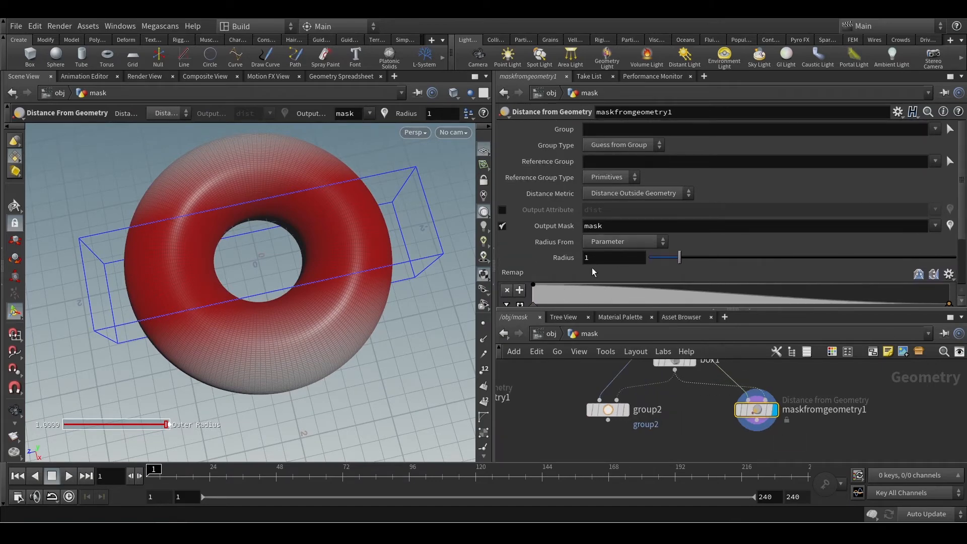
pyautogui.scroll(-3, 947, 156)
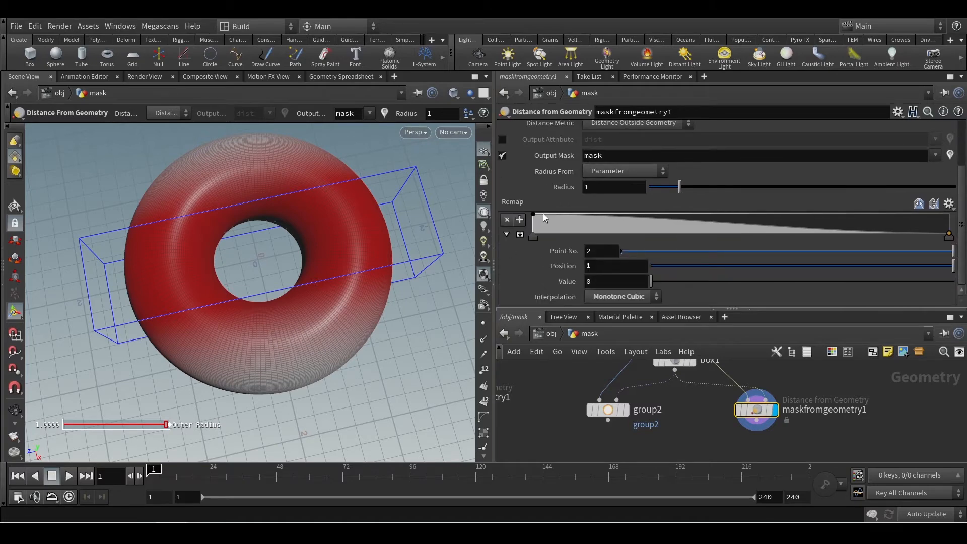
pyautogui.moveTo(532, 214); pyautogui.dragTo(631, 233)
pyautogui.click(552, 224)
pyautogui.keyDown('alt'); pyautogui.moveTo(370, 307); pyautogui.dragTo(323, 301); pyautogui.keyUp('alt')
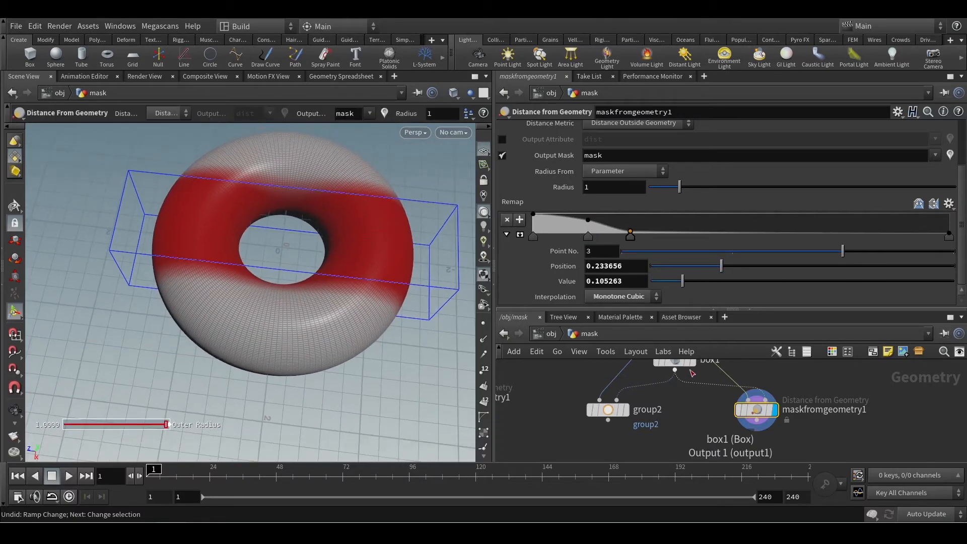
# - Add a PolyExtrude node below group2, display it and leave space between the two nodes
pyautogui.scroll(-3, 699, 430)
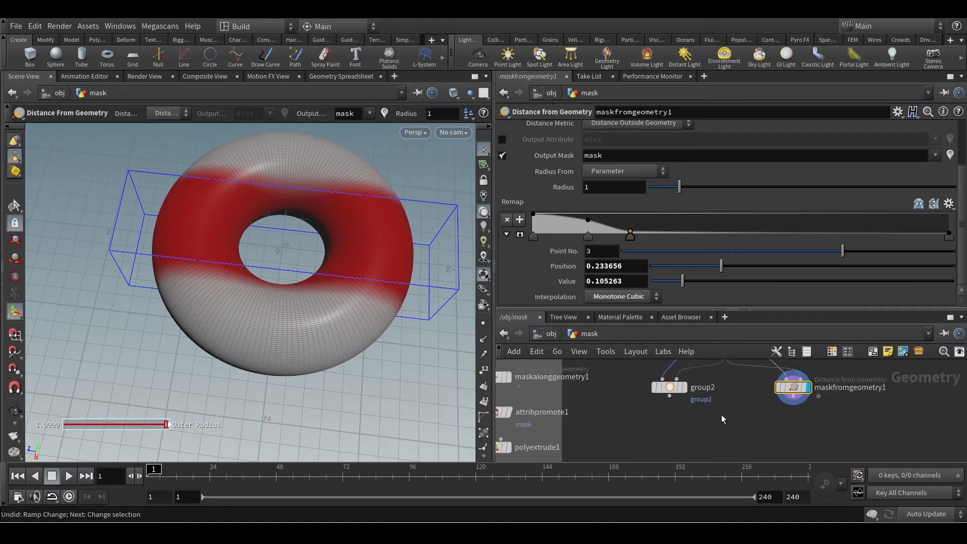
pyautogui.click(670, 397)
pyautogui.press('Tab')
pyautogui.write('po')
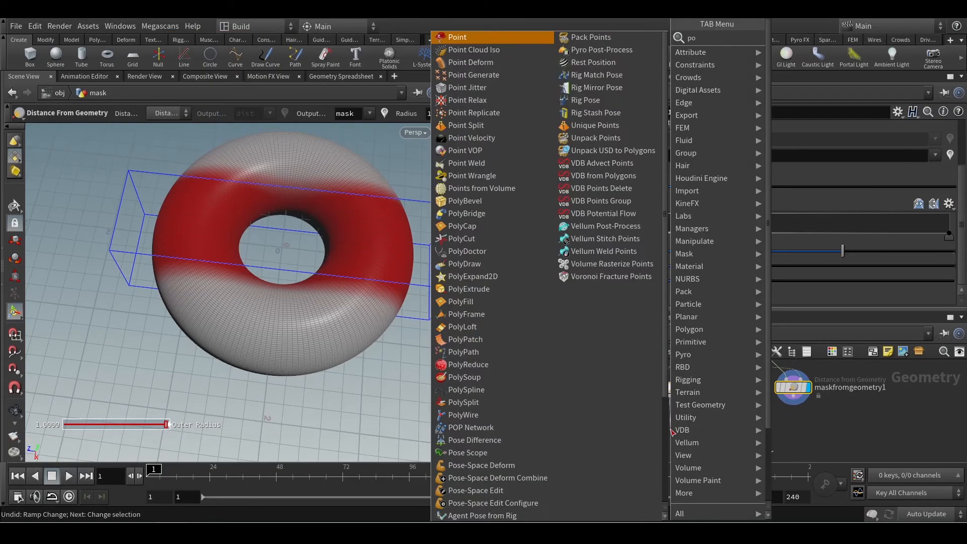
pyautogui.write('lyextr')
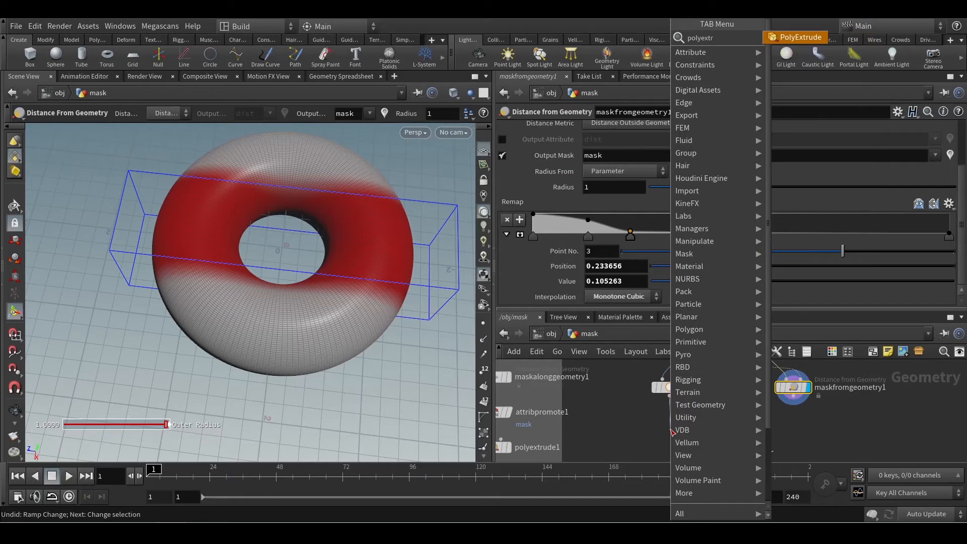
pyautogui.press('Return')
pyautogui.click(672, 431)
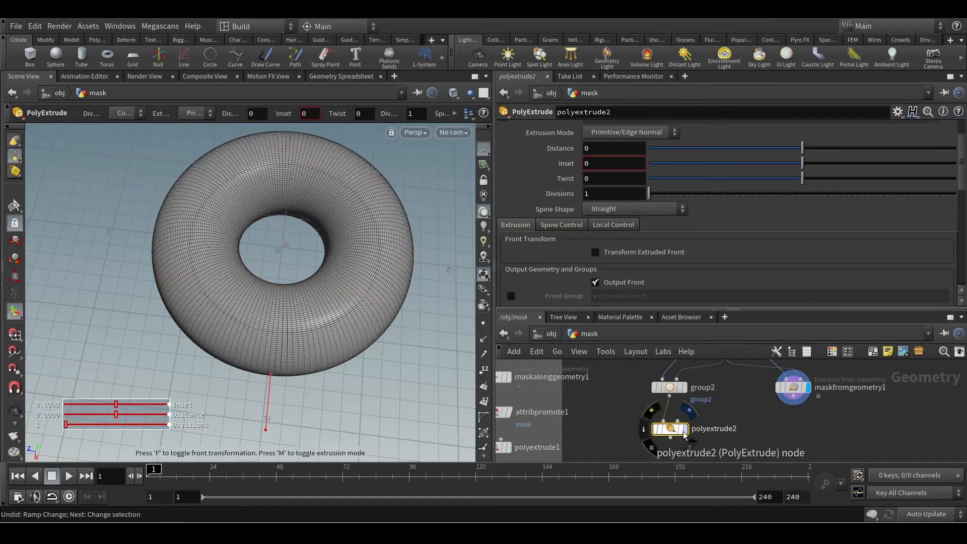
pyautogui.moveTo(763, 422); pyautogui.dragTo(760, 411, button='middle')
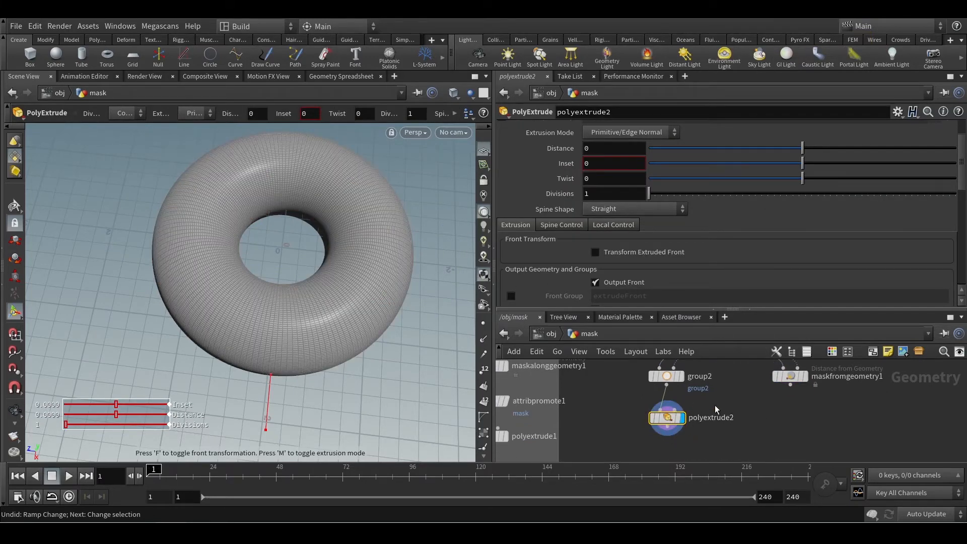
pyautogui.moveTo(667, 417); pyautogui.dragTo(665, 435)
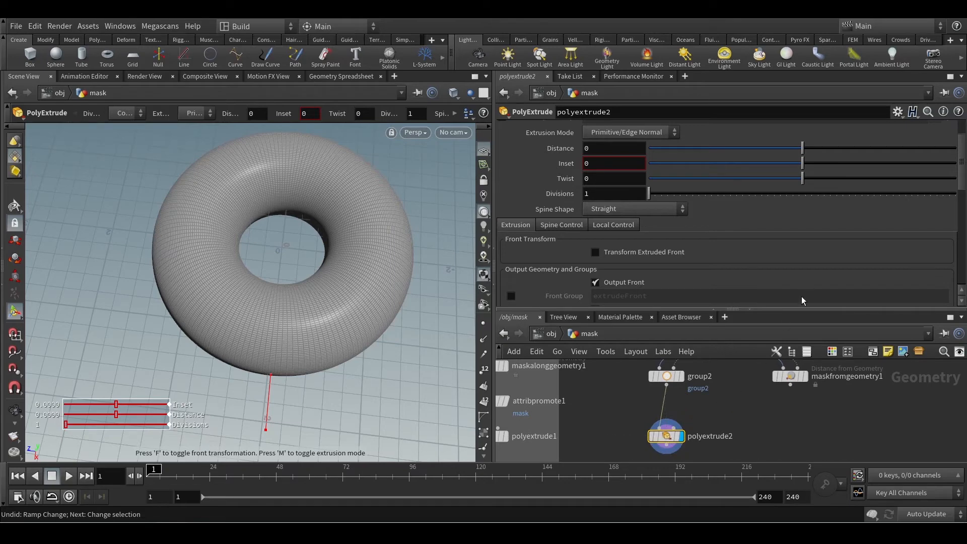
pyautogui.scroll(2, 763, 264)
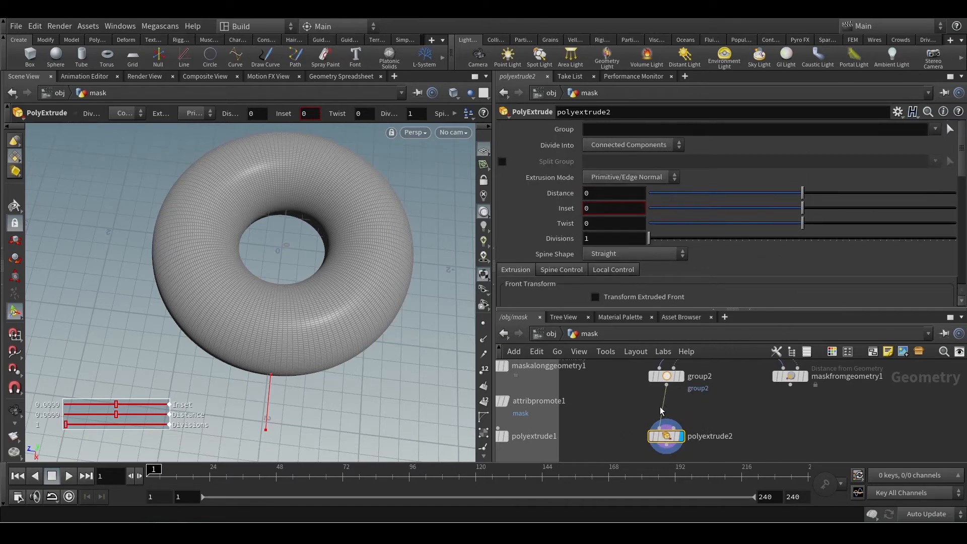
# - Insert a Group Promote node between group2 and polyextrude2 and align it beneath group2
pyautogui.click(664, 422)
pyautogui.press('Tab')
pyautogui.write('p')
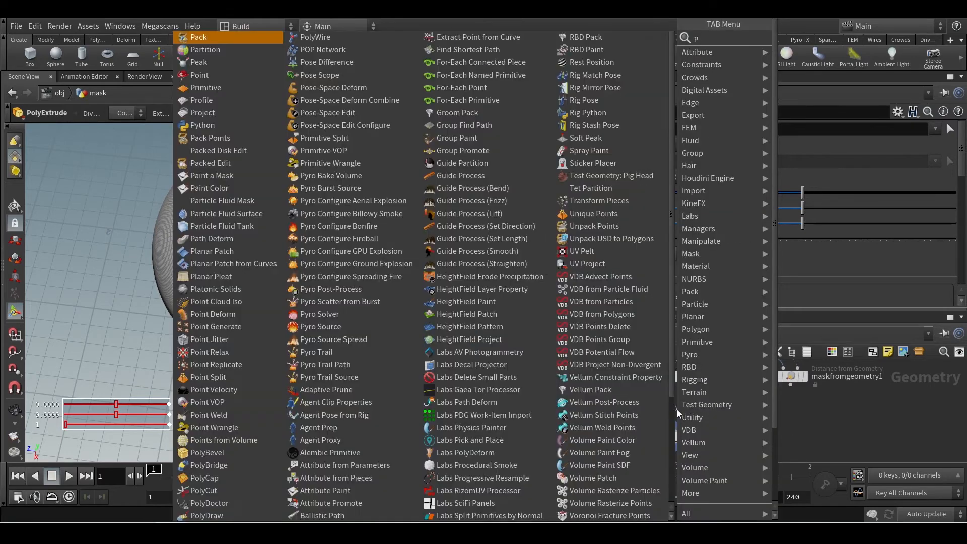
pyautogui.write('romte')
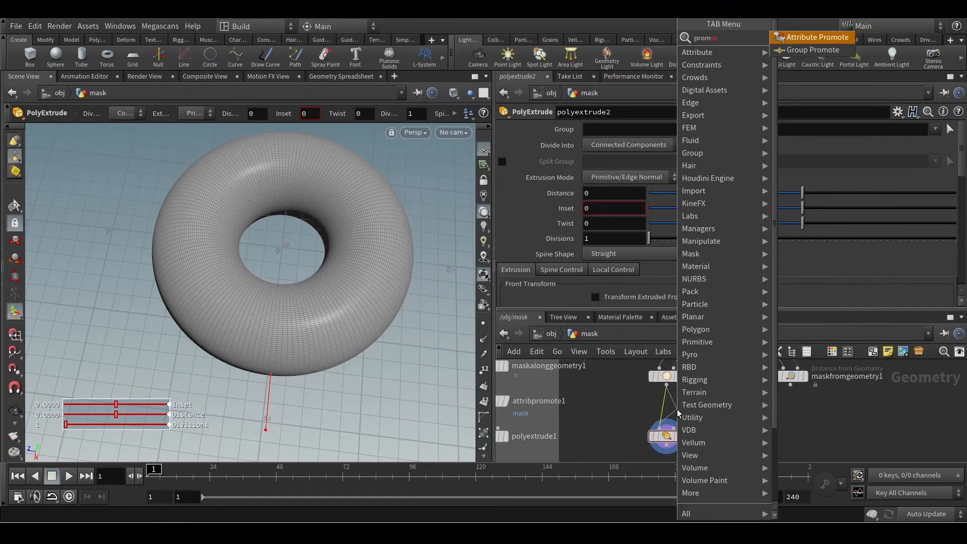
pyautogui.press('Down')
pyautogui.press('Return')
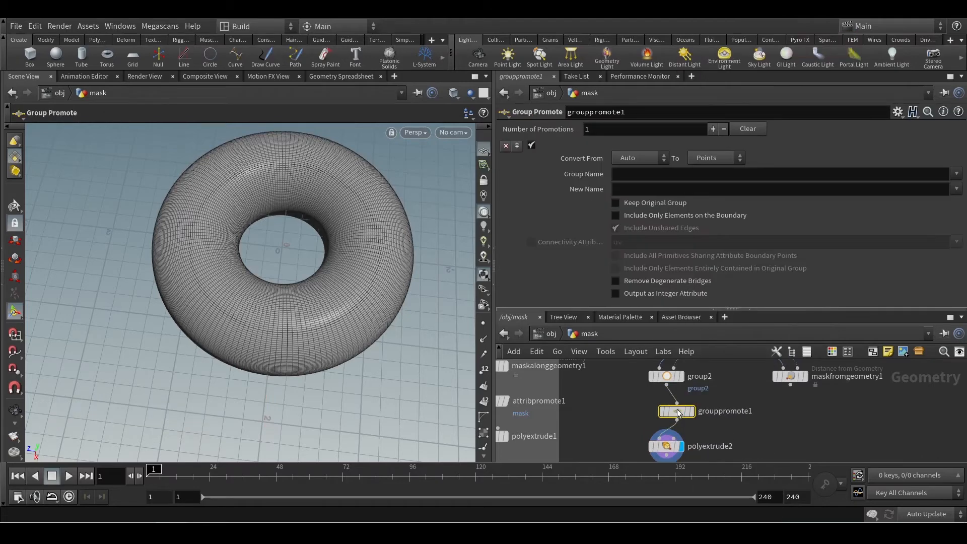
pyautogui.click(665, 378)
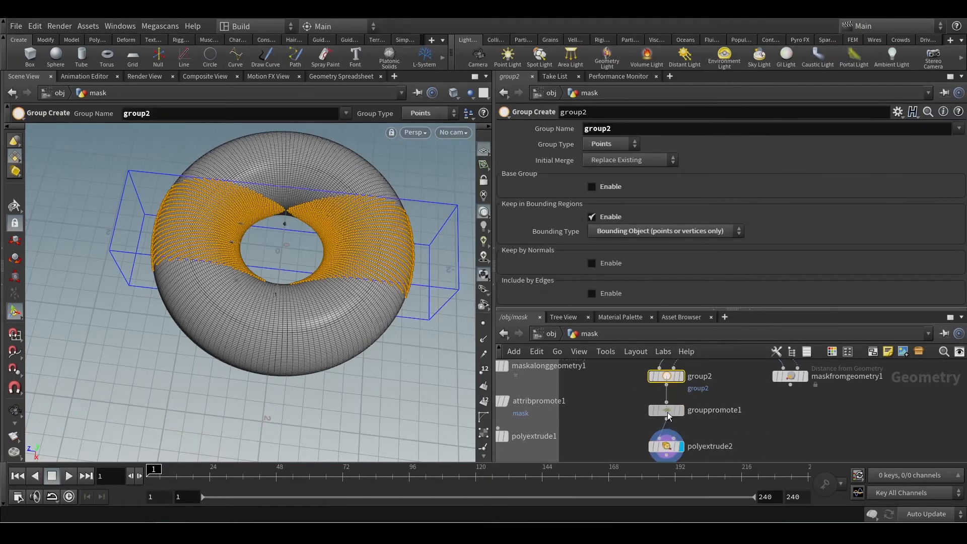
pyautogui.moveTo(677, 411); pyautogui.dragTo(665, 409)
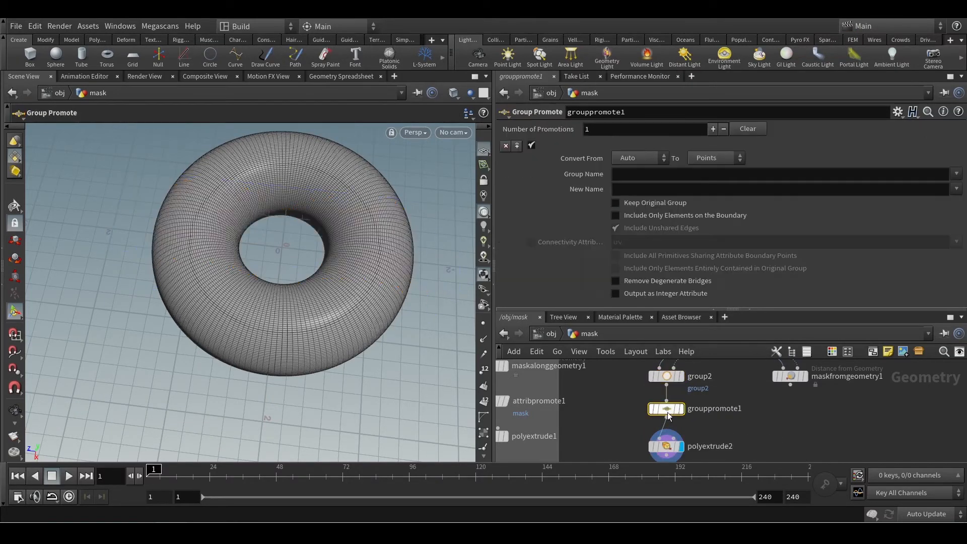
# - Choose group2 as the group for grouppromote1 to convert and give it the new name "new"
pyautogui.click(956, 174)
pyautogui.click(955, 188)
pyautogui.click(776, 193)
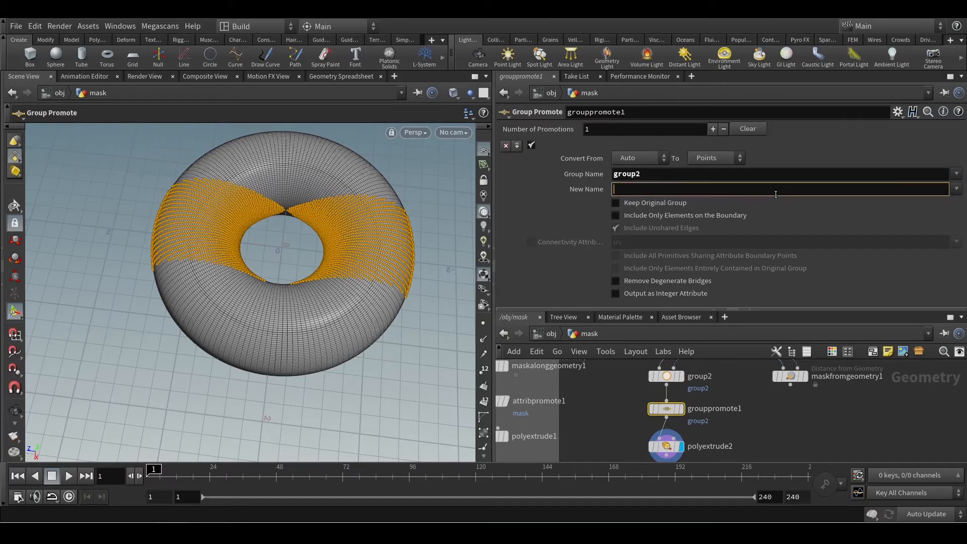
pyautogui.write('new')
pyautogui.press('Return')
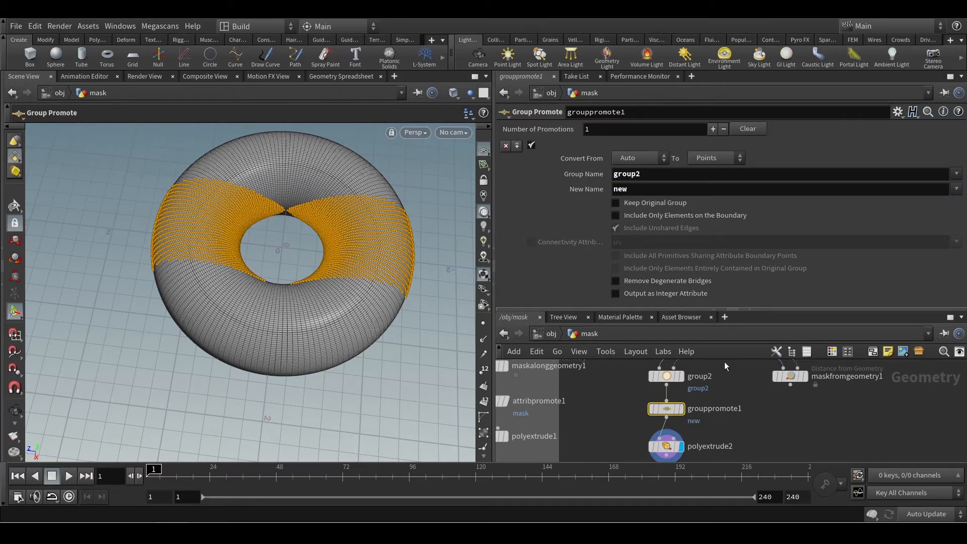
# - Set grouppromote1 to convert the group from Points to Primitives
pyautogui.click(617, 159)
pyautogui.click(647, 195)
pyautogui.click(715, 157)
pyautogui.click(708, 174)
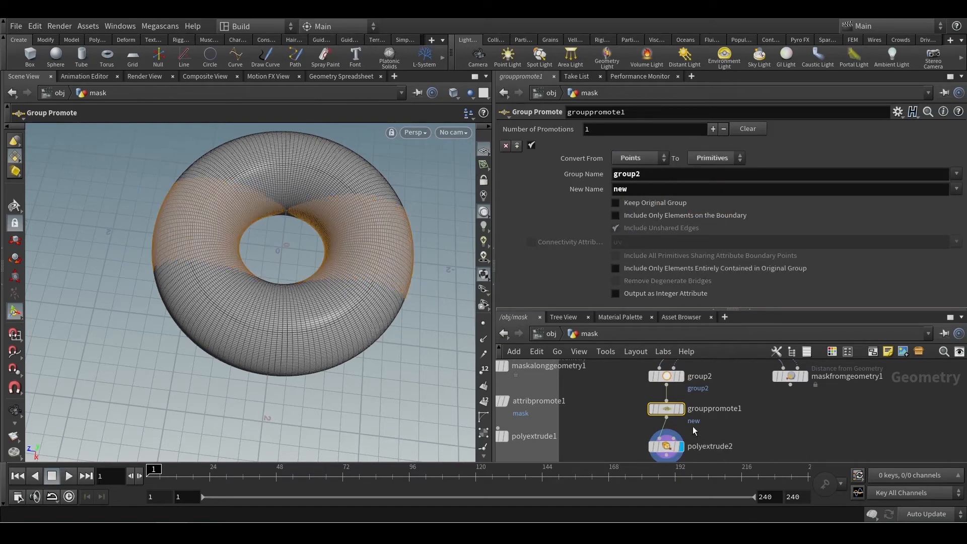
# - Set polyextrude2 to extrude the group "new" as Individual Elements with a distance of 0.327, and inspect the extrusion
pyautogui.click(664, 446)
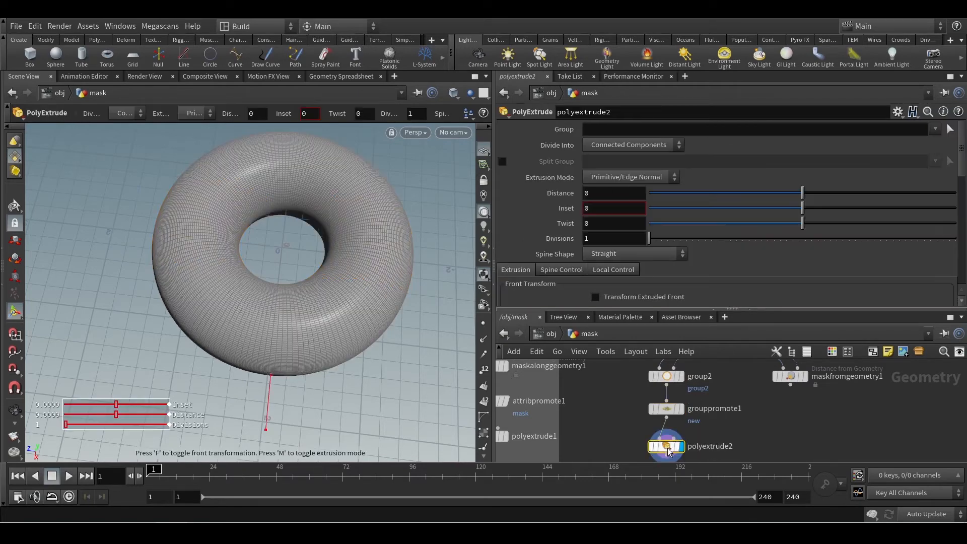
pyautogui.click(635, 145)
pyautogui.click(624, 148)
pyautogui.click(935, 130)
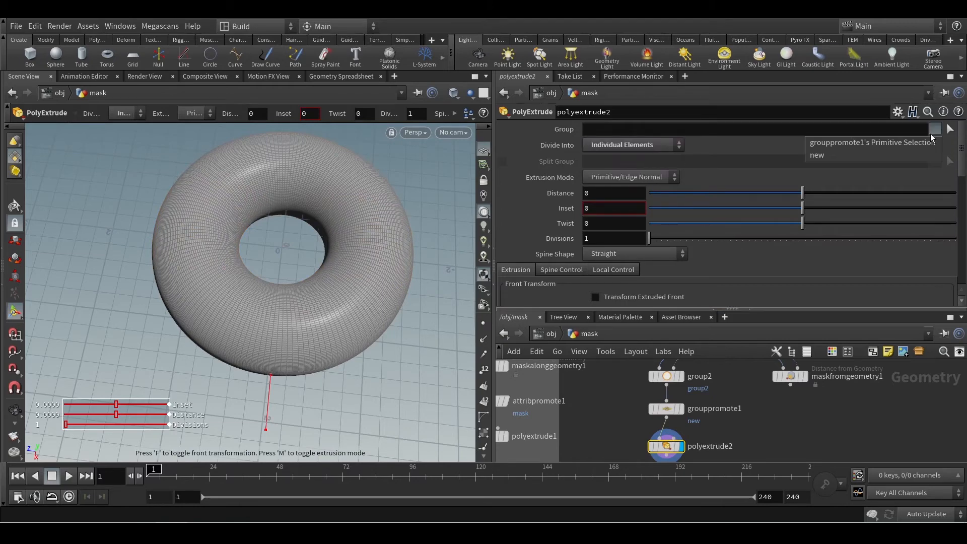
pyautogui.click(844, 155)
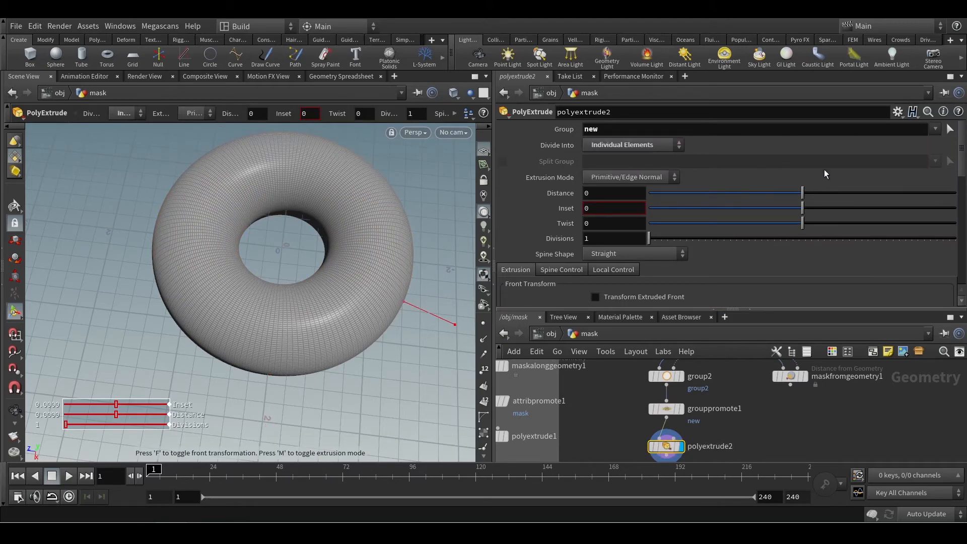
pyautogui.moveTo(802, 193); pyautogui.dragTo(852, 193)
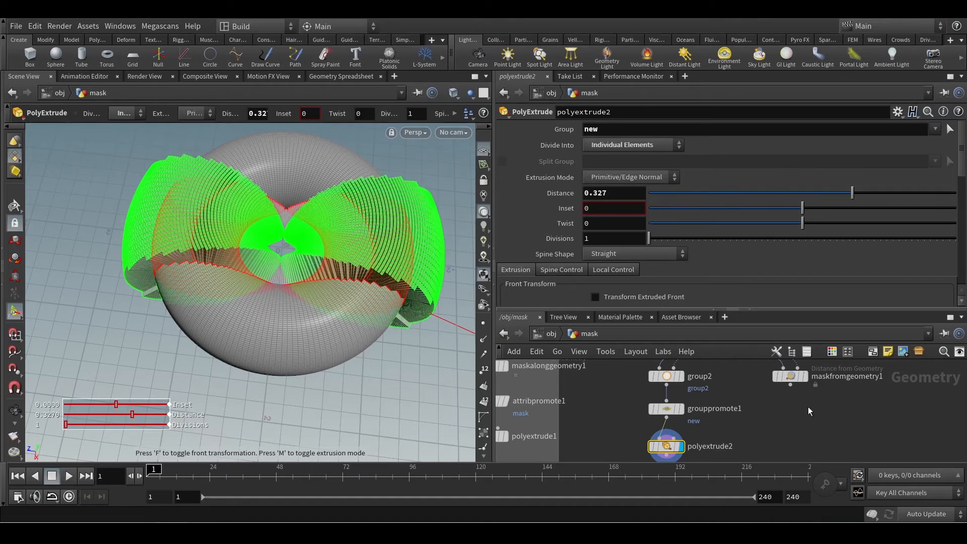
pyautogui.press('Escape')
pyautogui.moveTo(354, 379); pyautogui.dragTo(366, 328)
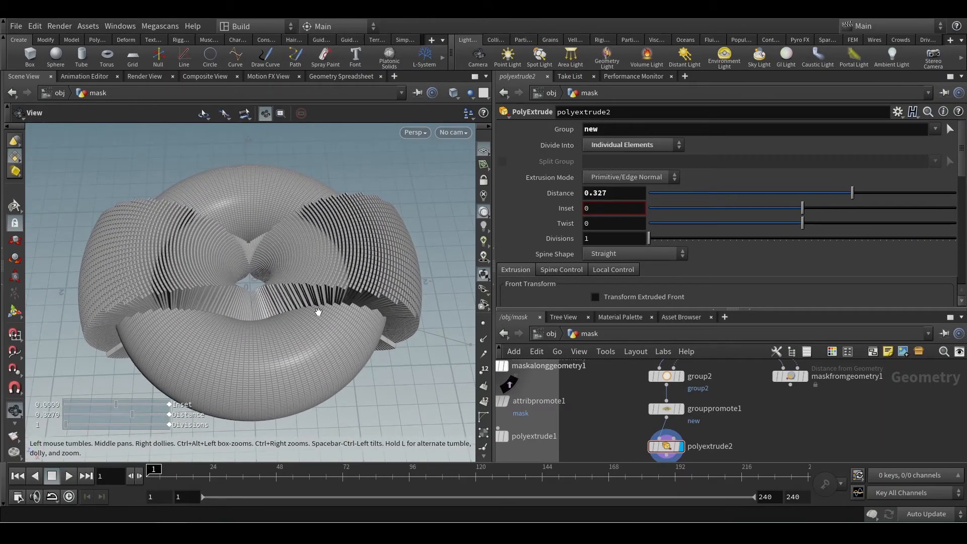
# - Duplicate polyextrude2 and place the copy below maskfromgeometry1
pyautogui.press('Return')
pyautogui.keyDown('alt'); pyautogui.moveTo(668, 450); pyautogui.dragTo(794, 419); pyautogui.keyUp('alt')
pyautogui.moveTo(828, 393); pyautogui.dragTo(808, 448, button='middle')
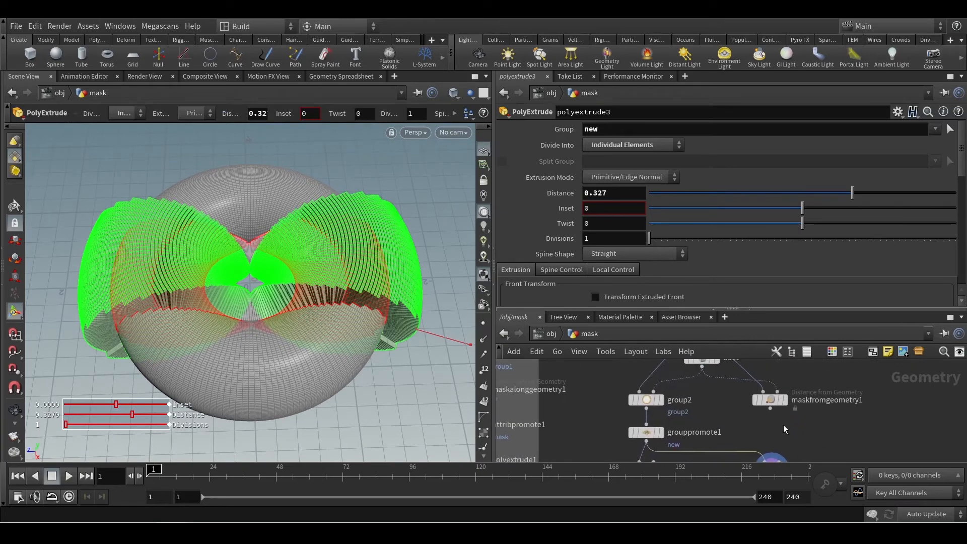
# - Add an Attribute Promote node connected to the output of maskfromgeometry1 and display it
pyautogui.moveTo(770, 409); pyautogui.dragTo(777, 427)
pyautogui.write('a')
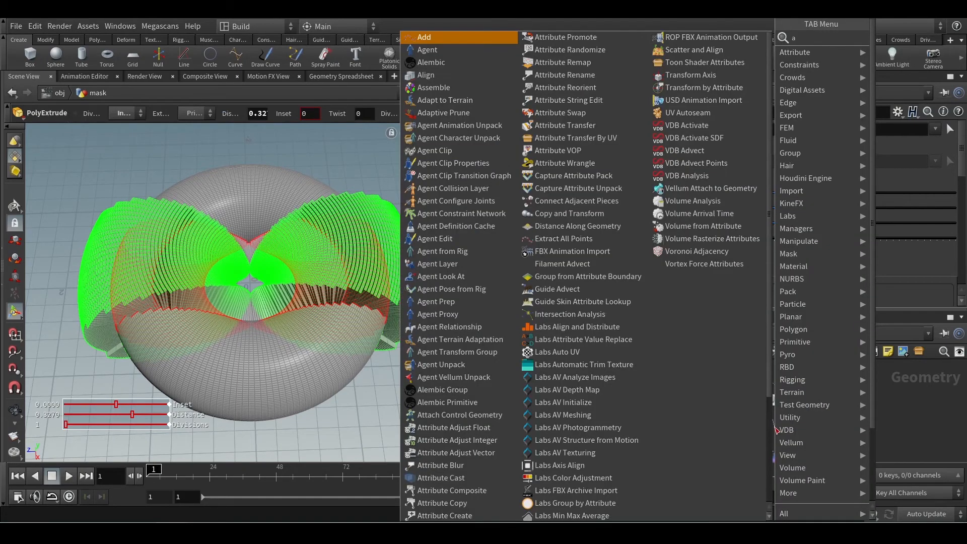
pyautogui.press('BackSpace')
pyautogui.write('prom')
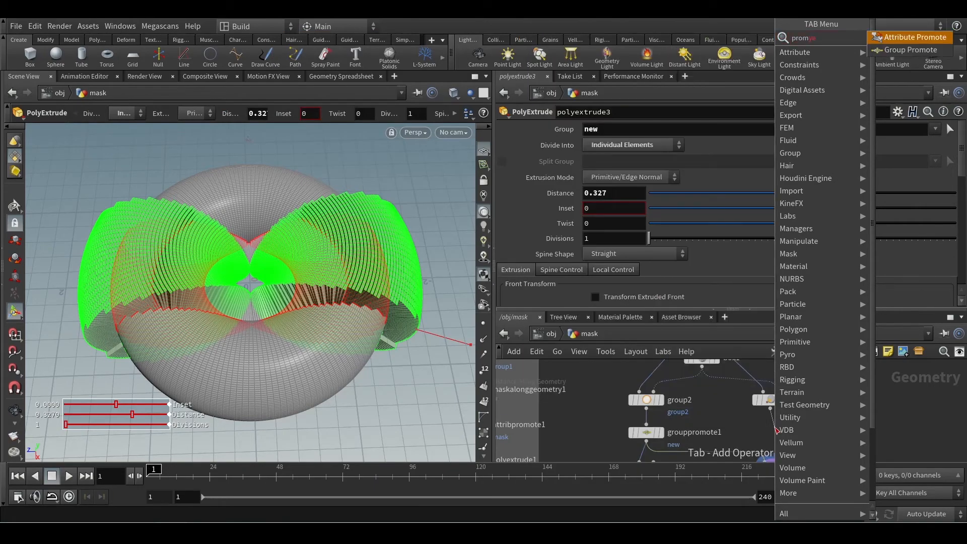
pyautogui.press('Return')
pyautogui.click(775, 435)
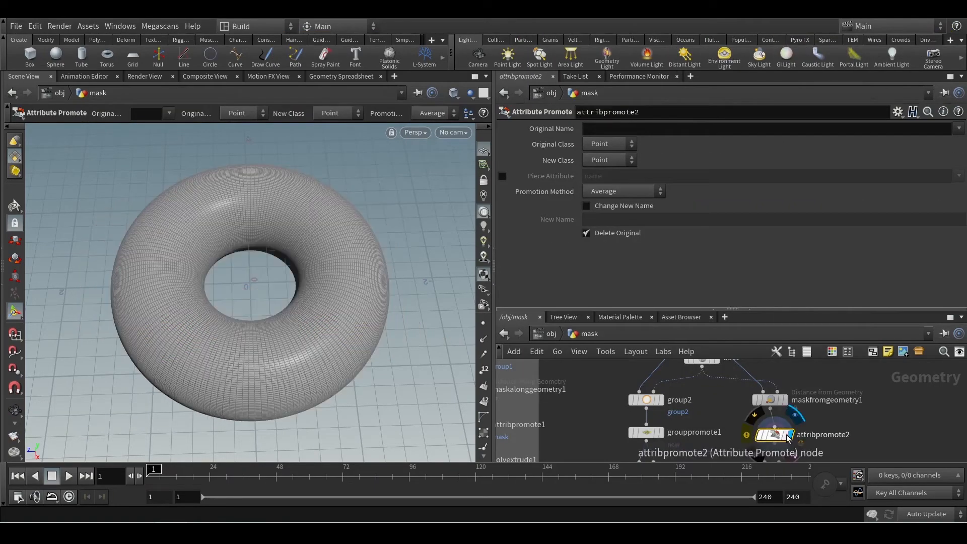
# - Set attribpromote2 to promote the mask attribute from Point to Primitive
pyautogui.click(958, 129)
pyautogui.click(937, 153)
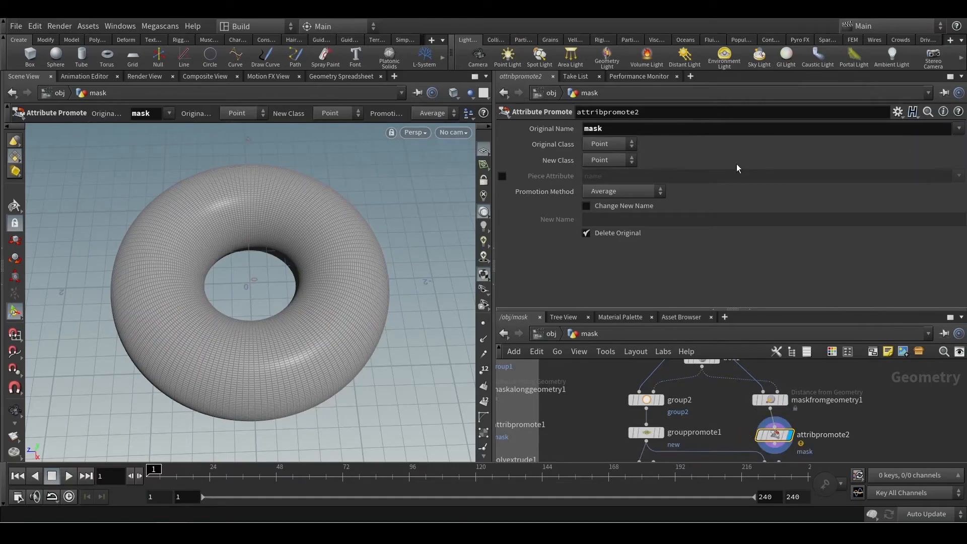
pyautogui.click(607, 160)
pyautogui.click(604, 186)
pyautogui.moveTo(774, 443); pyautogui.dragTo(765, 454)
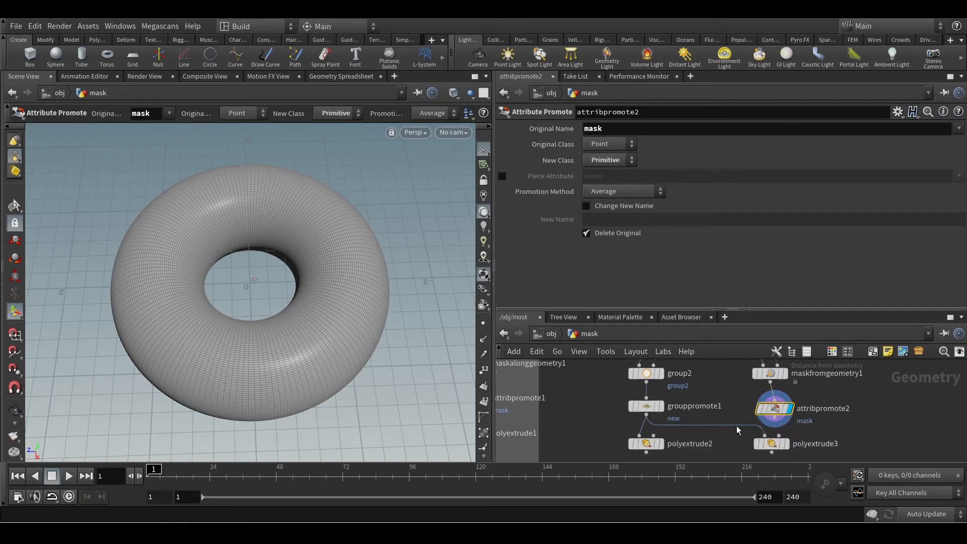
# - Connect attribpromote2 to the input of polyextrude3, display polyextrude3 and clear its group
pyautogui.moveTo(775, 417); pyautogui.dragTo(765, 436)
pyautogui.click(791, 425)
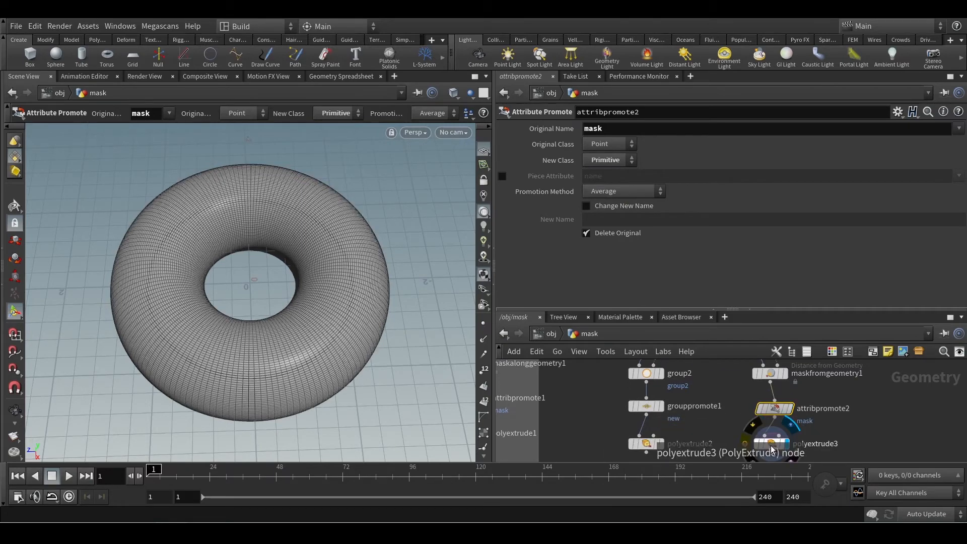
pyautogui.click(772, 445)
pyautogui.press('BackSpace')
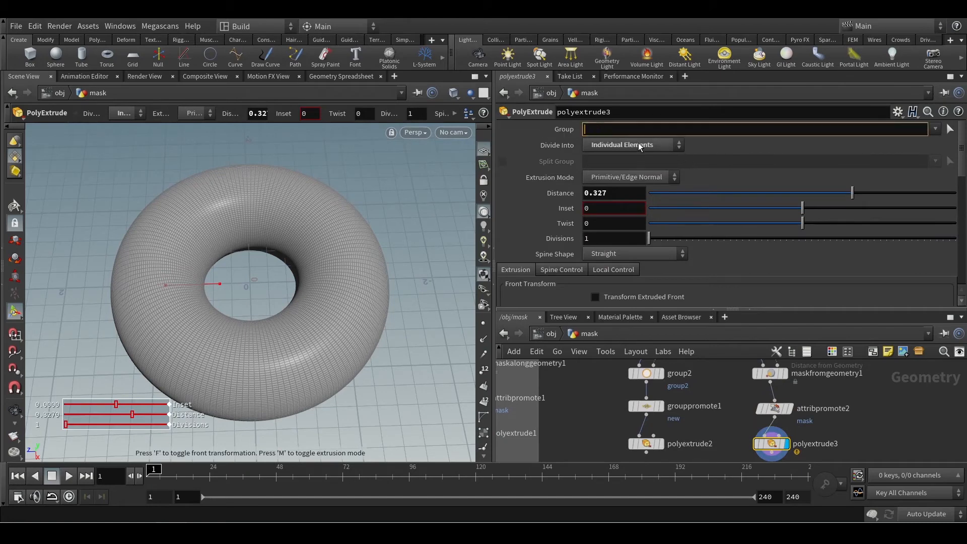
pyautogui.press('Return')
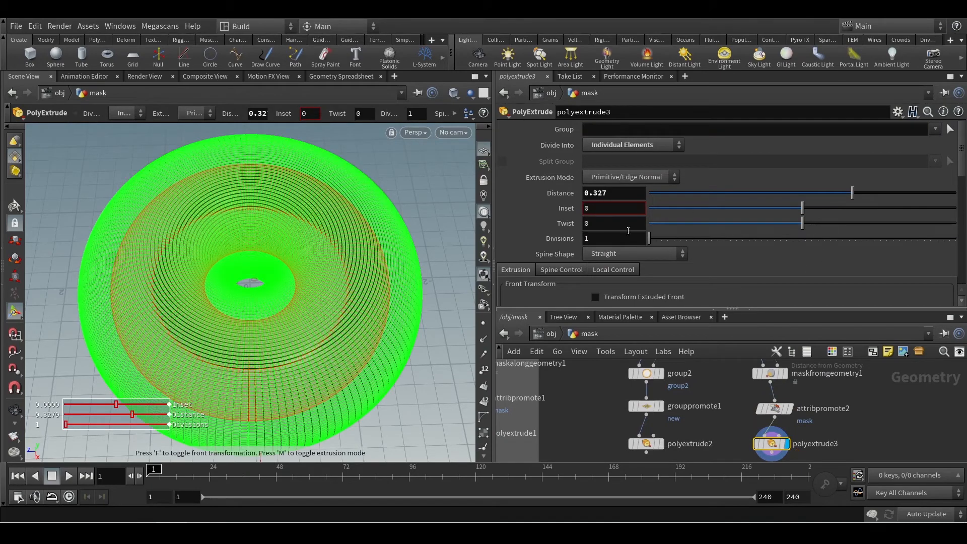
# - Enable the Distance Scale local attribute on polyextrude3 and set it to mask
pyautogui.scroll(-4, 692, 239)
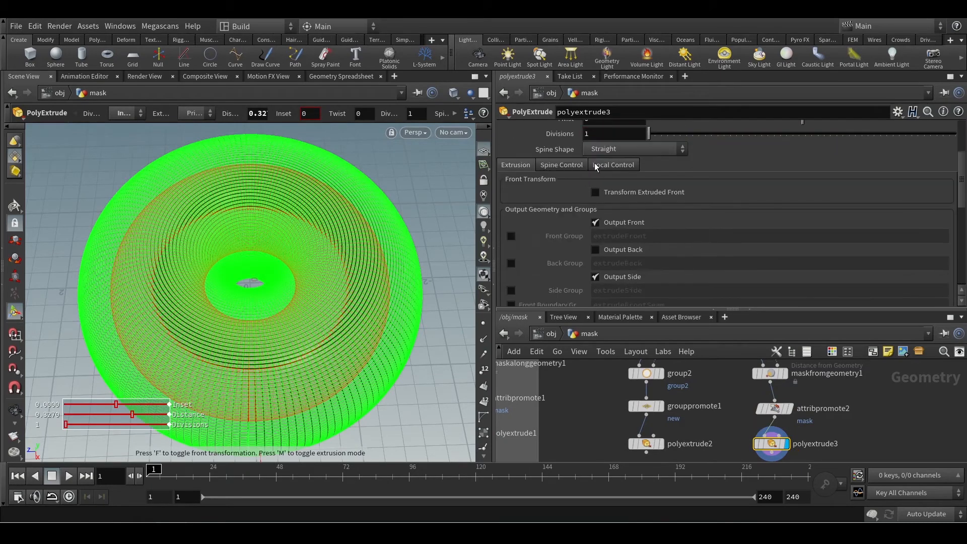
pyautogui.click(610, 165)
pyautogui.click(511, 193)
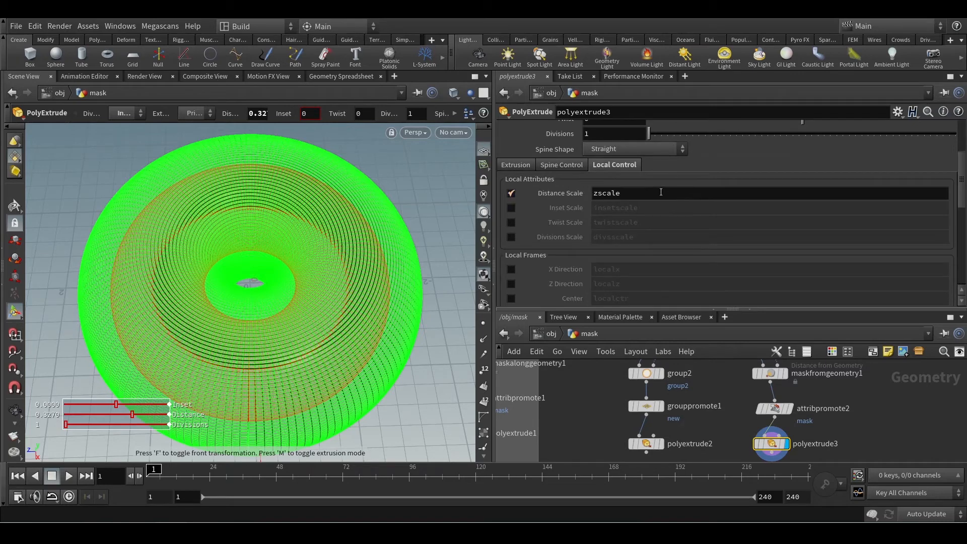
pyautogui.write('mask')
pyautogui.press('Return')
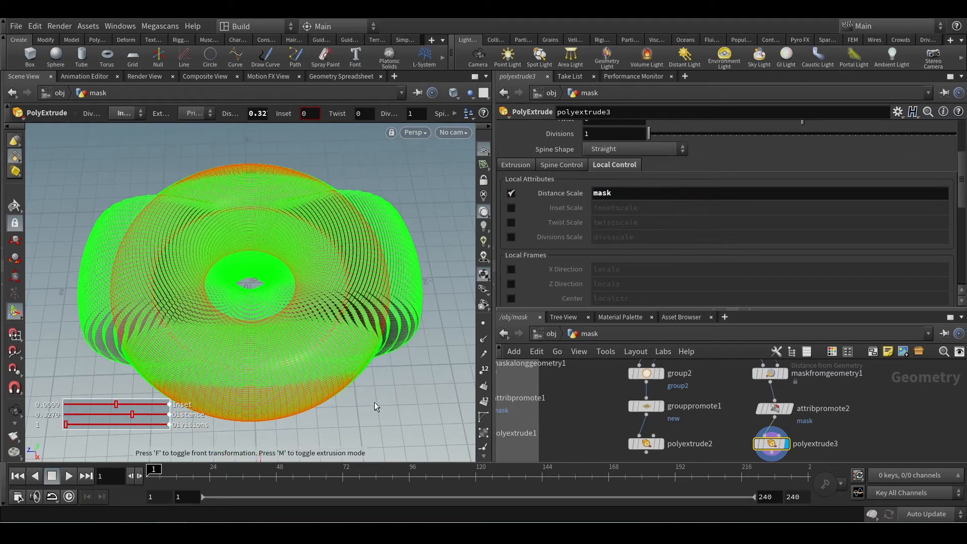
pyautogui.click(876, 442)
# - Add a Null node after polyextrude3, and duplicate it with the copy connected to the output of polyextrude2
pyautogui.moveTo(782, 460); pyautogui.dragTo(773, 421, button='middle')
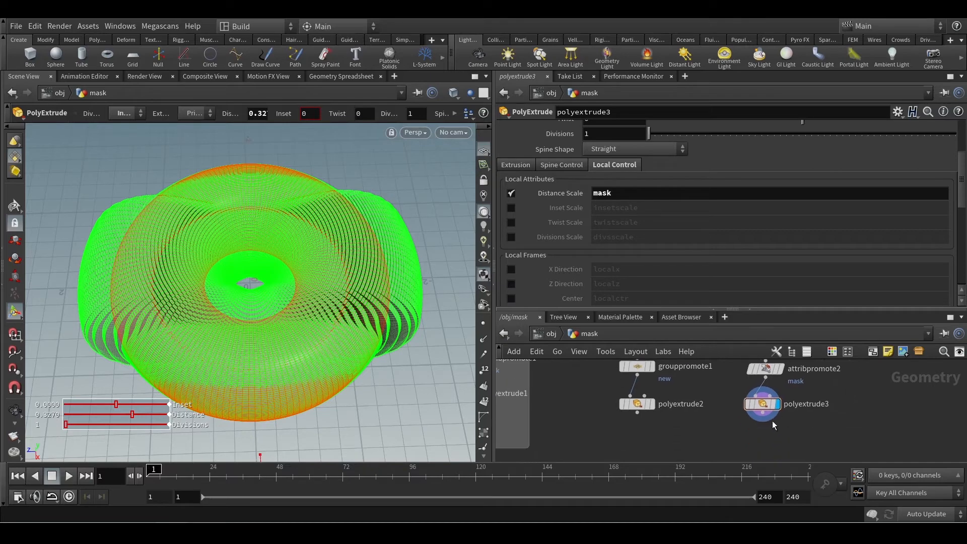
pyautogui.press('Tab')
pyautogui.write('null')
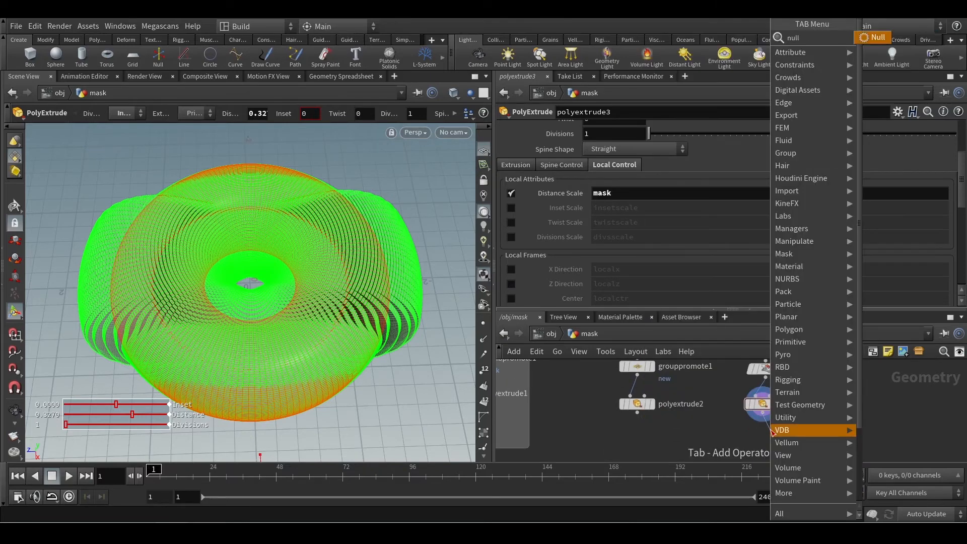
pyautogui.press('Return')
pyautogui.keyDown('alt'); pyautogui.moveTo(774, 445); pyautogui.dragTo(642, 450); pyautogui.keyUp('alt')
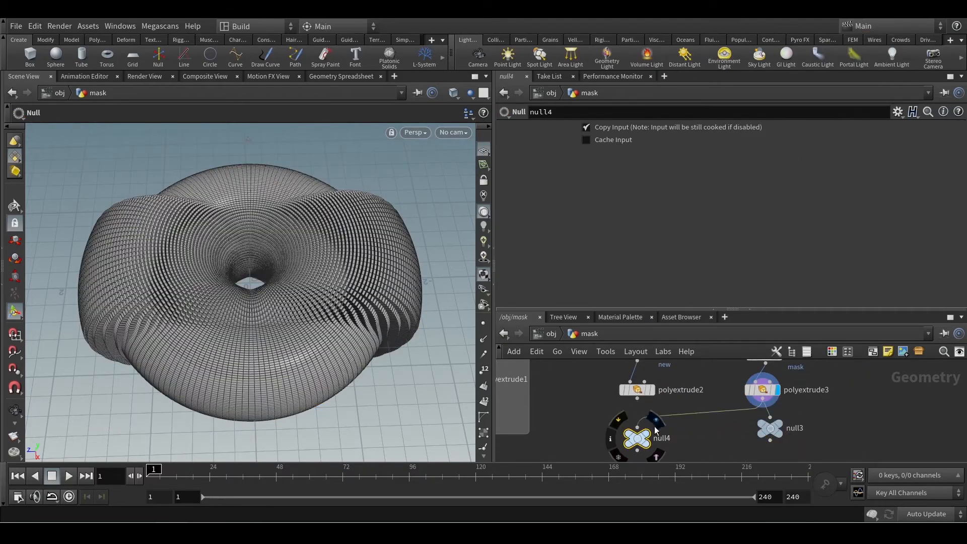
pyautogui.moveTo(643, 406); pyautogui.dragTo(638, 399)
pyautogui.moveTo(640, 447); pyautogui.dragTo(624, 436)
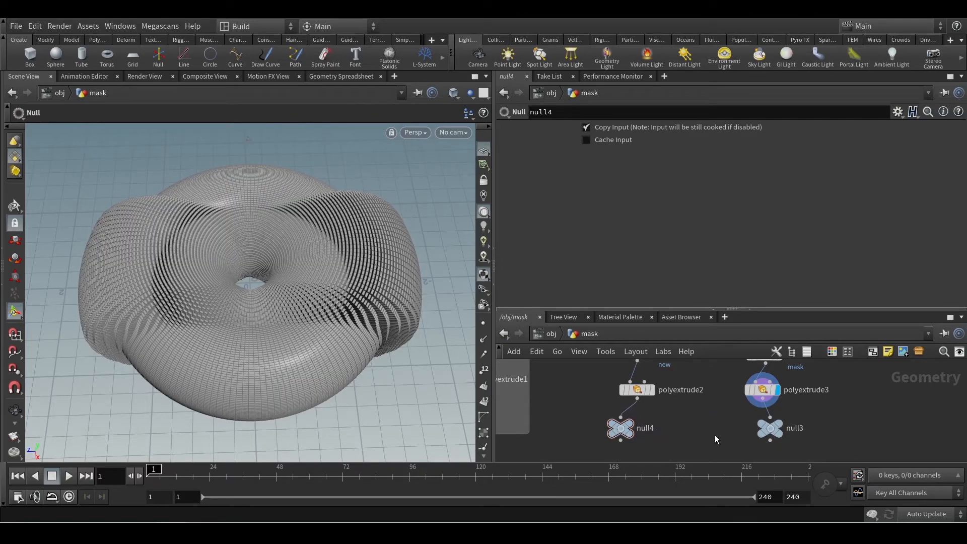
# - Display null3 and null4 in turn to compare the mask-driven extrusion with the group-driven one from several angles
pyautogui.press('Escape')
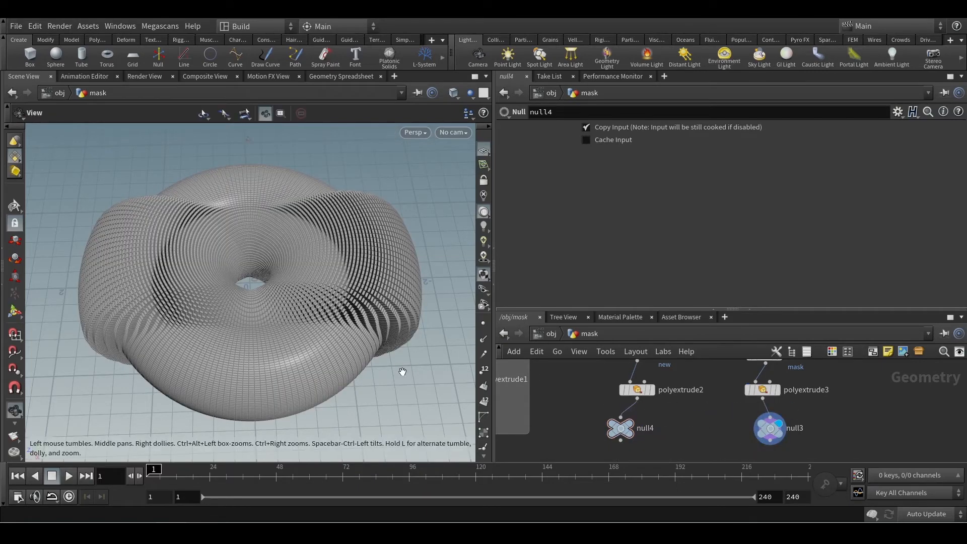
pyautogui.moveTo(402, 372); pyautogui.dragTo(440, 283)
pyautogui.moveTo(336, 392); pyautogui.dragTo(288, 334)
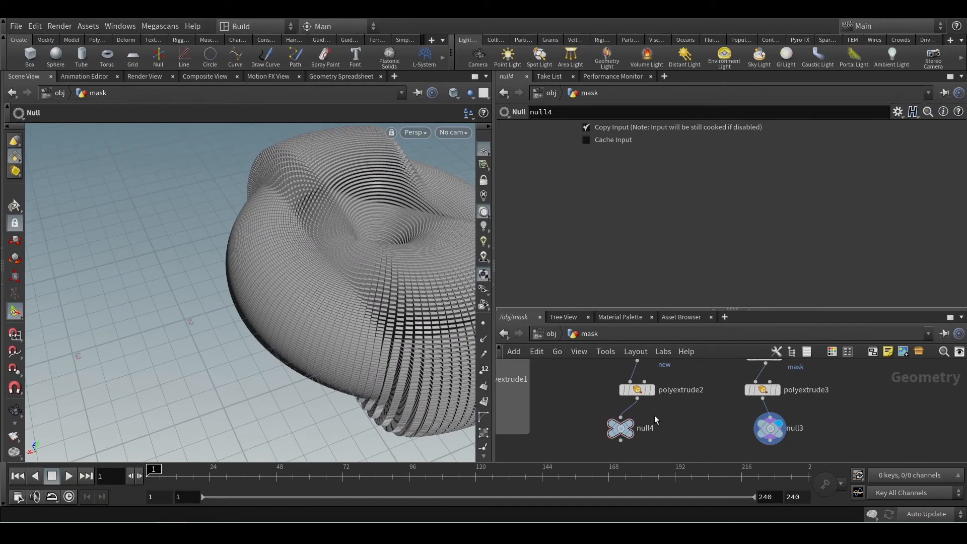
pyautogui.click(631, 428)
pyautogui.moveTo(297, 352)
pyautogui.mouseDown()
pyautogui.moveTo(423, 324)
pyautogui.moveTo(341, 350)
pyautogui.moveTo(337, 360)
pyautogui.moveTo(415, 328)
pyautogui.moveTo(268, 354)
pyautogui.moveTo(190, 334)
pyautogui.moveTo(287, 367)
pyautogui.mouseUp()
pyautogui.press('Return')
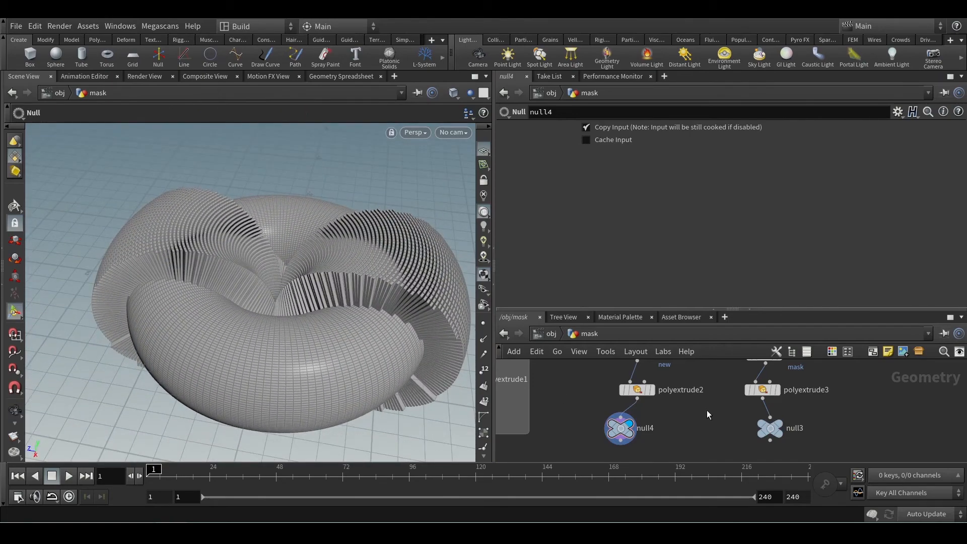
# - Move remap ramp point 3 of maskfromgeometry1 to position 0.340194 and value 0.868421, and inspect the result on null3
pyautogui.moveTo(706, 407); pyautogui.dragTo(696, 435, button='middle')
pyautogui.moveTo(717, 395); pyautogui.dragTo(708, 430, button='middle')
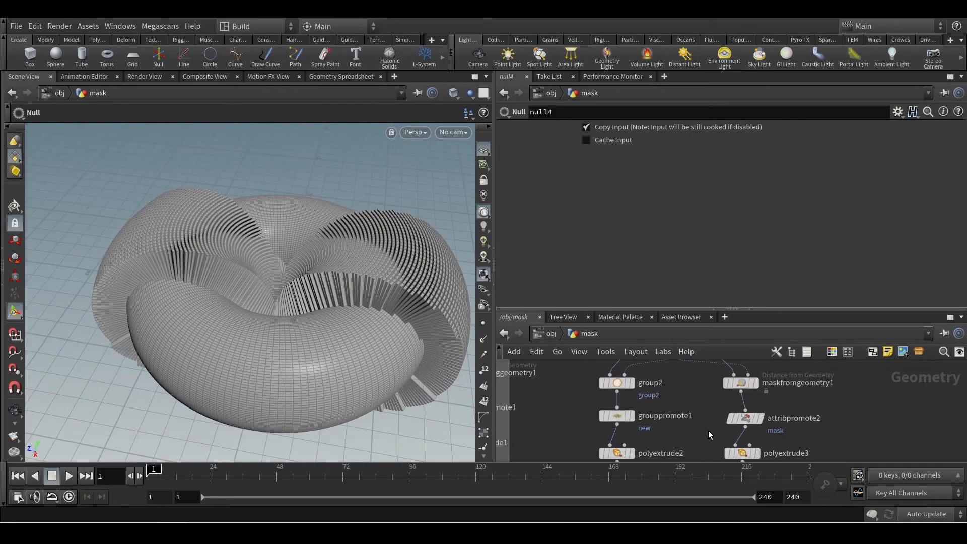
pyautogui.click(741, 383)
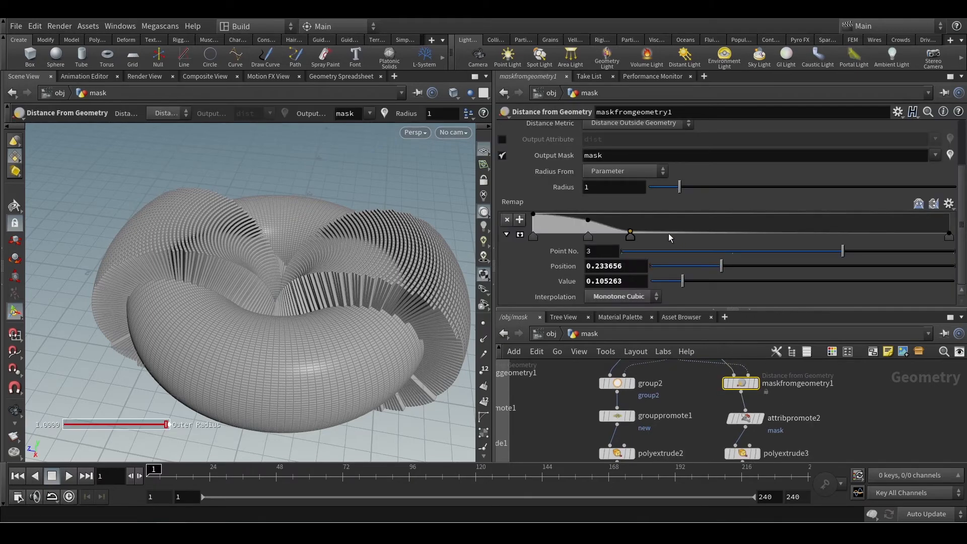
pyautogui.moveTo(633, 233); pyautogui.dragTo(675, 218)
pyautogui.moveTo(870, 434); pyautogui.dragTo(867, 370, button='middle')
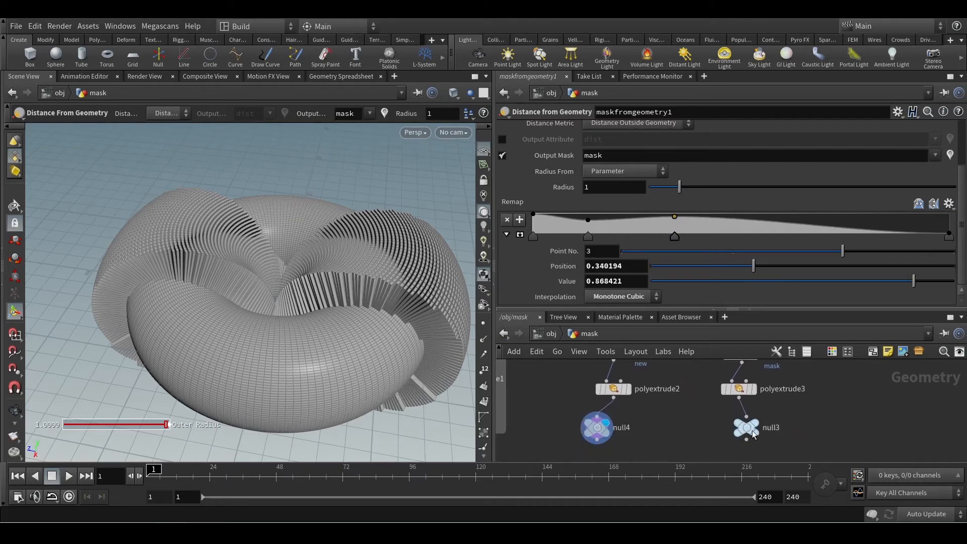
pyautogui.click(765, 410)
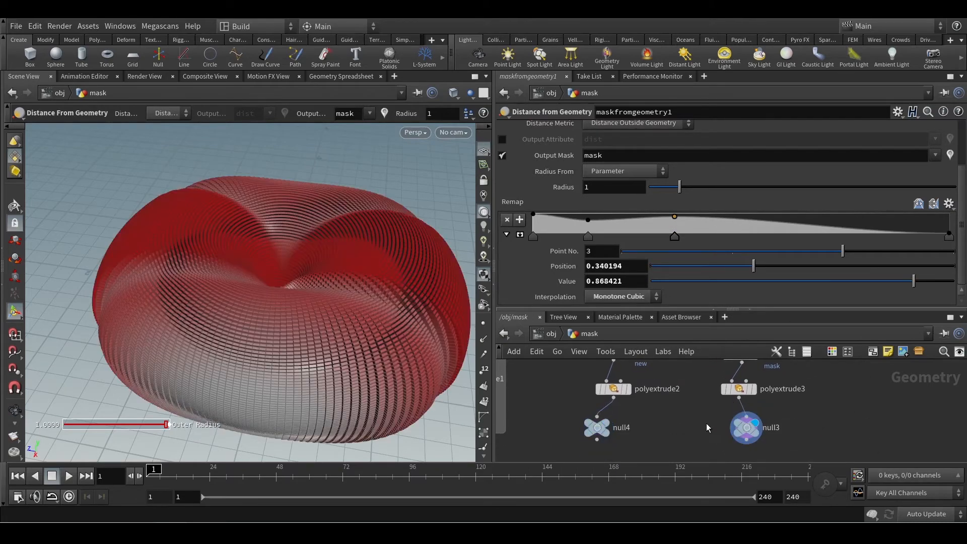
pyautogui.click(746, 427)
pyautogui.moveTo(375, 337); pyautogui.dragTo(129, 363)
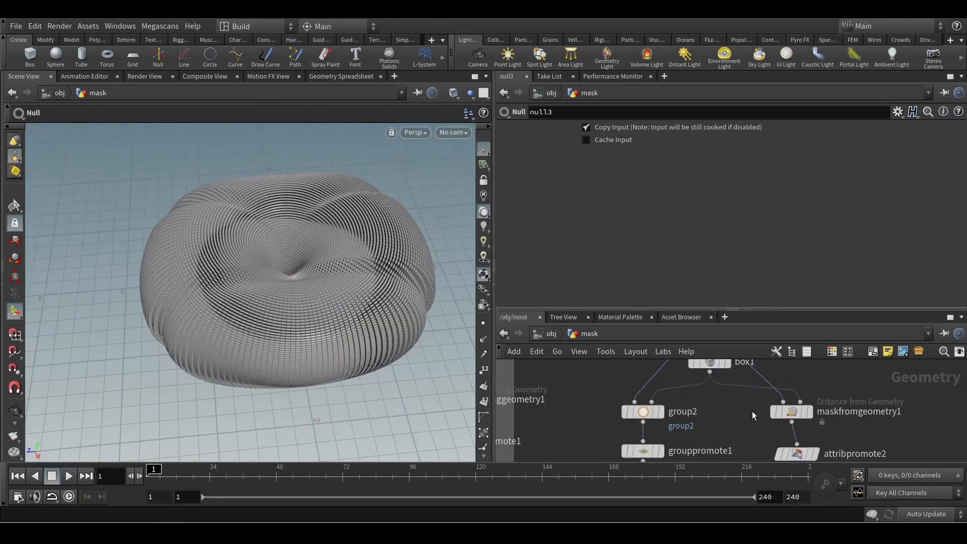
# - Reshape maskfromgeometry1's remap ramp with point 2 at position 0.128329, value 0.289474 and point 3 at position 0.484262, value 1
pyautogui.click(791, 412)
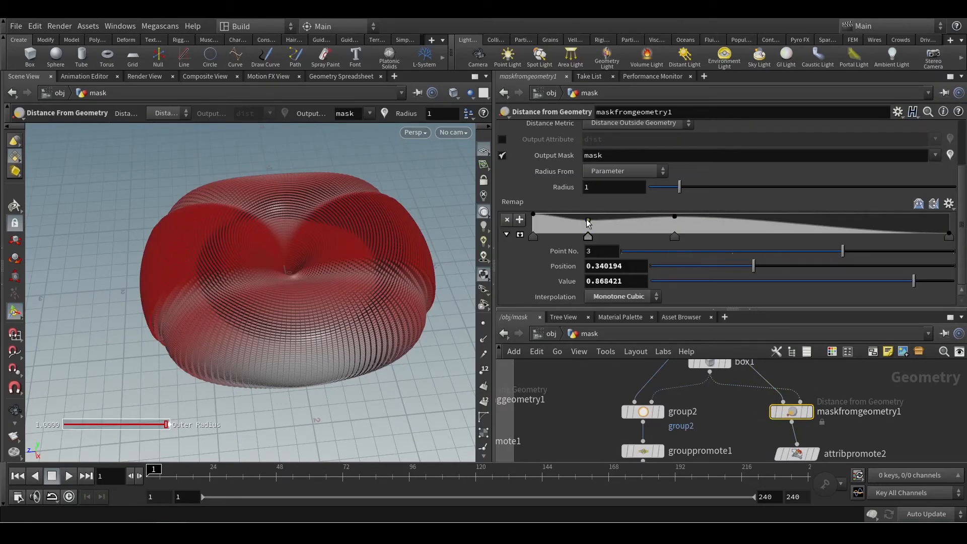
pyautogui.moveTo(587, 220); pyautogui.dragTo(587, 229)
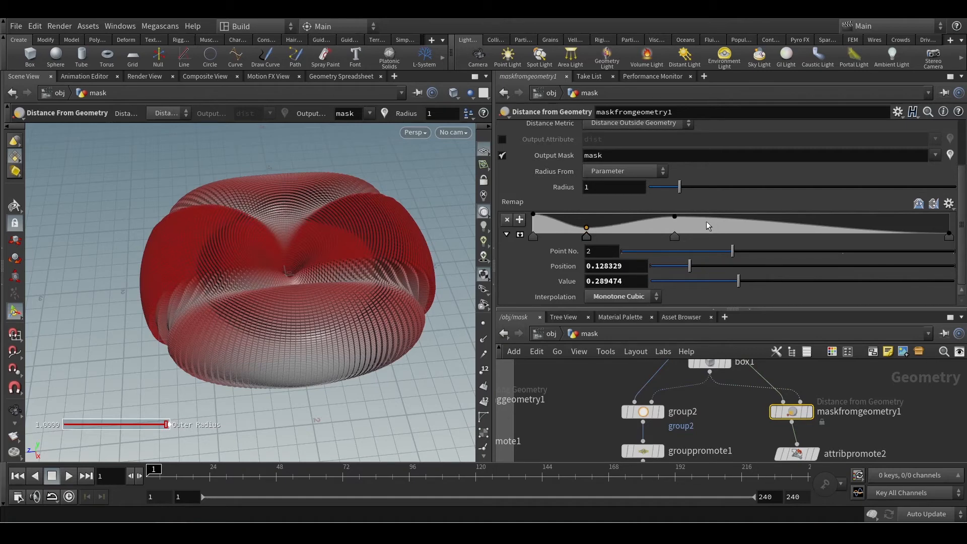
pyautogui.moveTo(675, 220); pyautogui.dragTo(734, 215)
pyautogui.press('Escape')
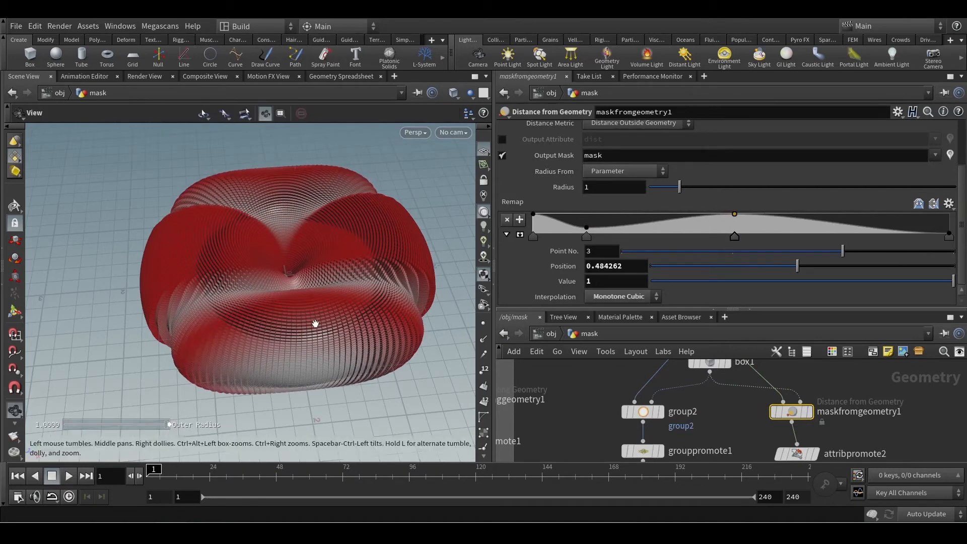
pyautogui.moveTo(315, 324); pyautogui.dragTo(355, 329)
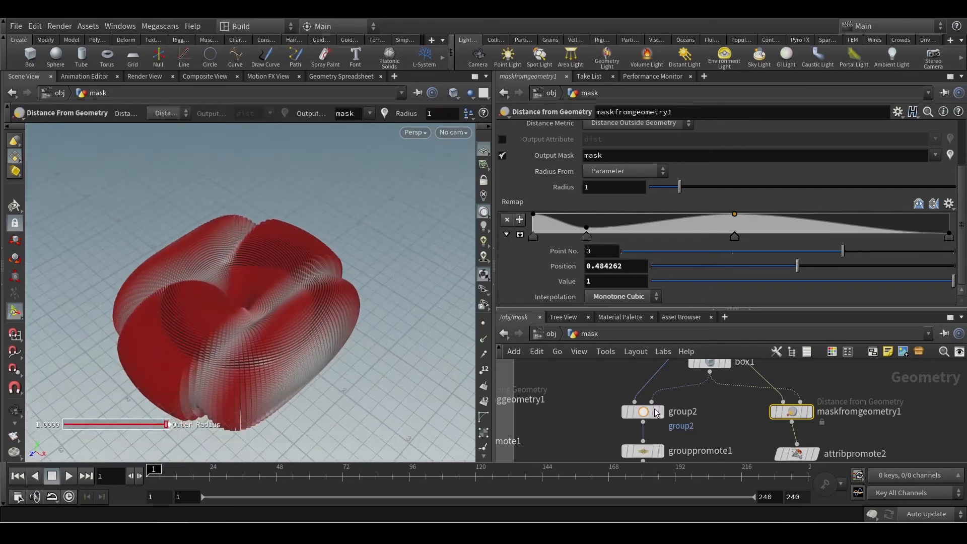
# - Display box1 and keyframe its Size and Center at frame 1
pyautogui.scroll(2, 732, 403)
pyautogui.click(720, 384)
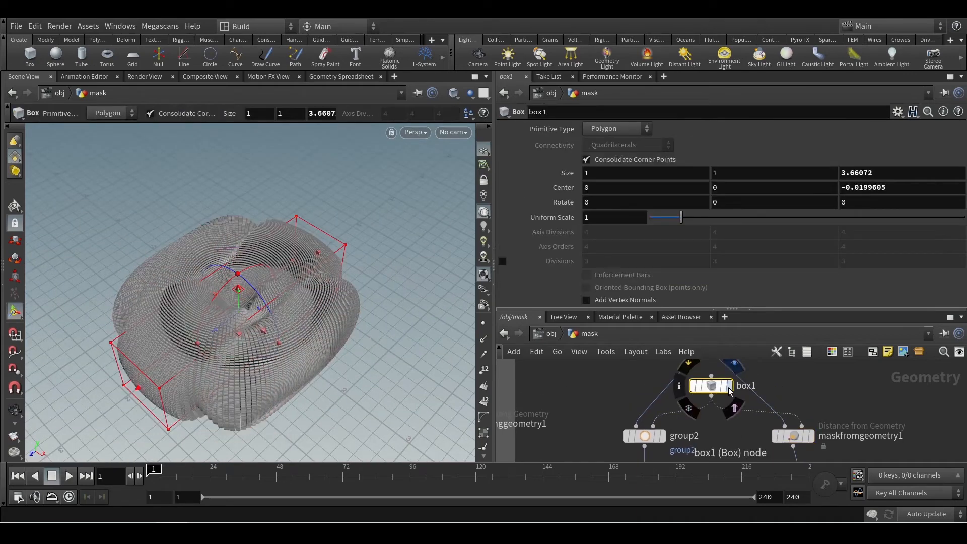
pyautogui.click(730, 386)
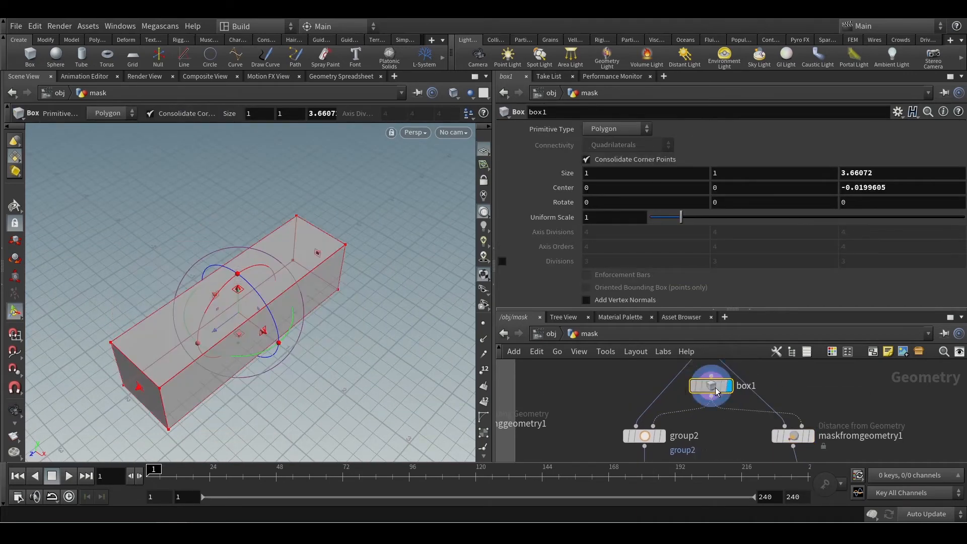
pyautogui.scroll(-4, 302, 324)
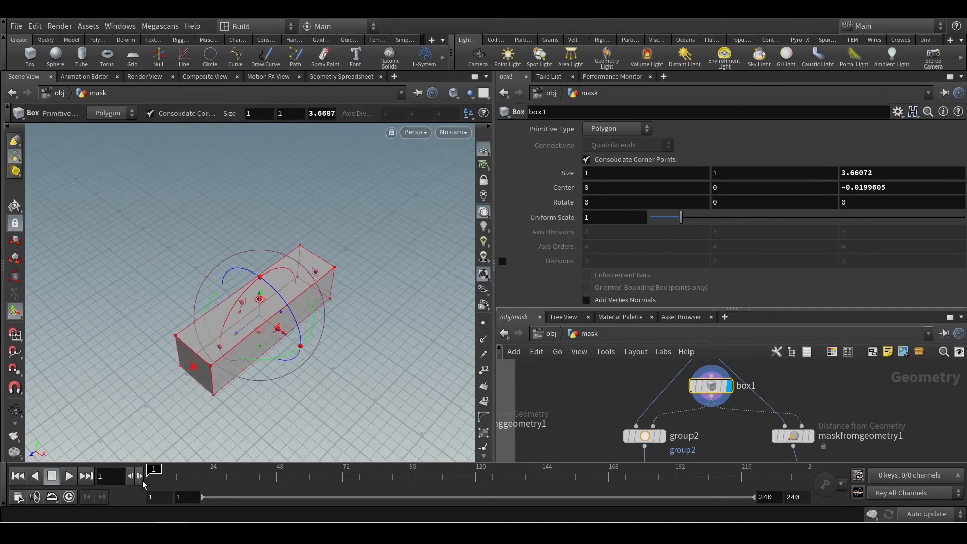
pyautogui.keyDown('alt'); pyautogui.click(564, 173); pyautogui.keyUp('alt')
pyautogui.keyDown('alt'); pyautogui.click(565, 188); pyautogui.keyUp('alt')
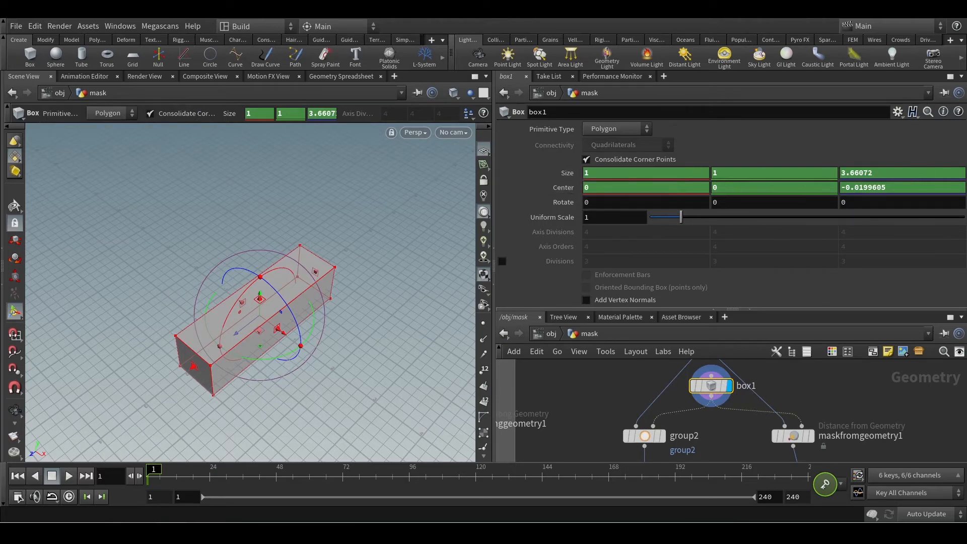
# - At frame 49, move box1 along X to a center of 2.74783 and keyframe its Size and Center
pyautogui.moveTo(149, 472); pyautogui.dragTo(321, 463)
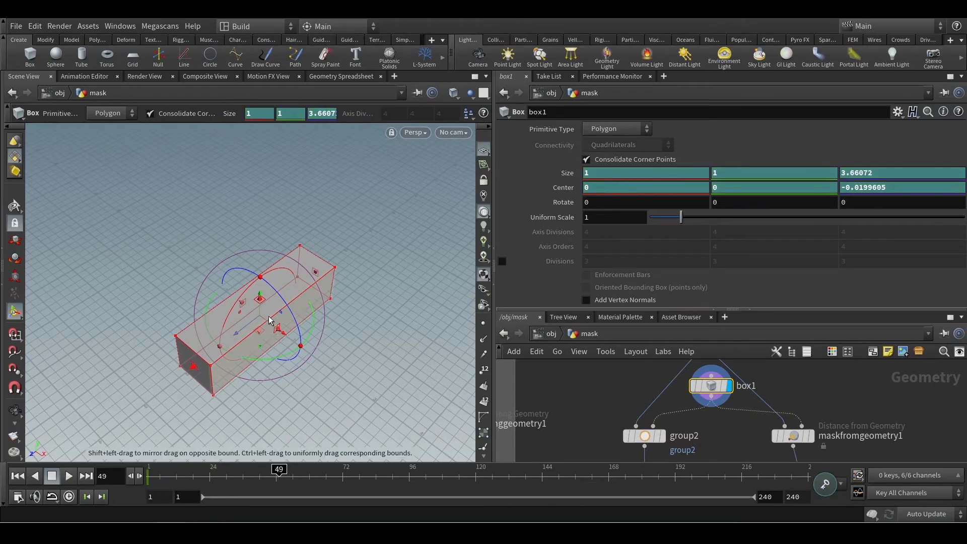
pyautogui.moveTo(267, 325); pyautogui.dragTo(381, 394)
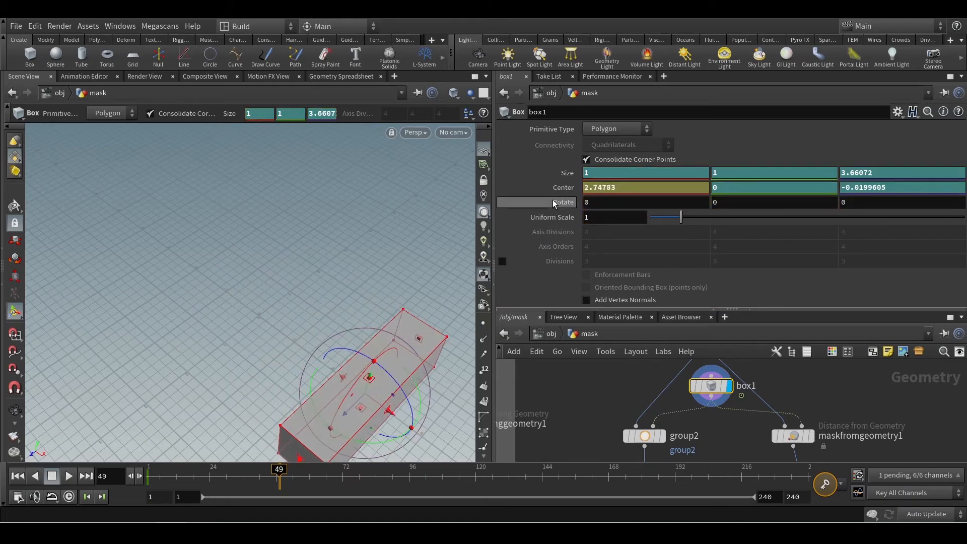
pyautogui.keyDown('alt'); pyautogui.click(564, 176); pyautogui.keyUp('alt')
pyautogui.keyDown('alt'); pyautogui.click(564, 190); pyautogui.keyUp('alt')
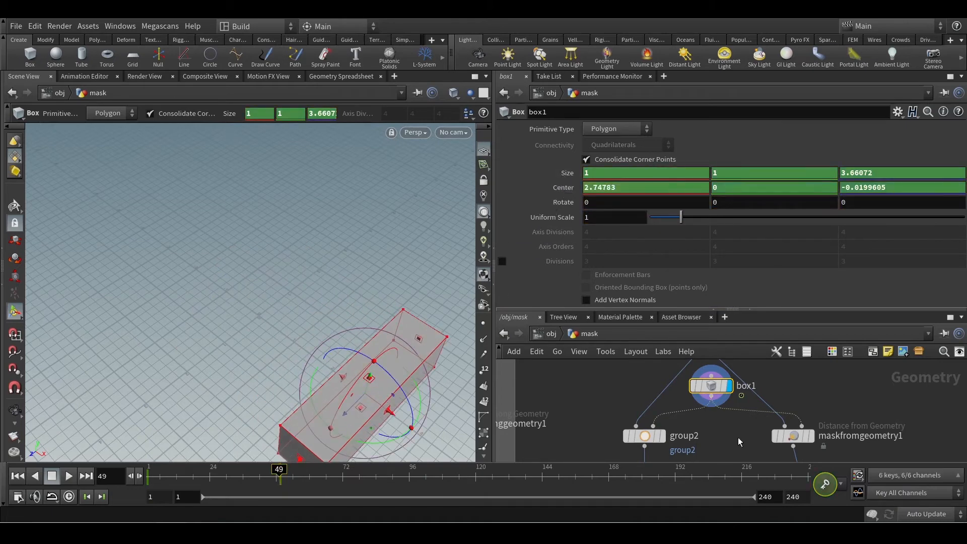
# - Display null4, play the animation to check the group-driven extrusion, and return the timeline to frame 1
pyautogui.moveTo(739, 443); pyautogui.dragTo(762, 363, button='middle')
pyautogui.moveTo(691, 459); pyautogui.dragTo(697, 401, button='middle')
pyautogui.moveTo(666, 426)
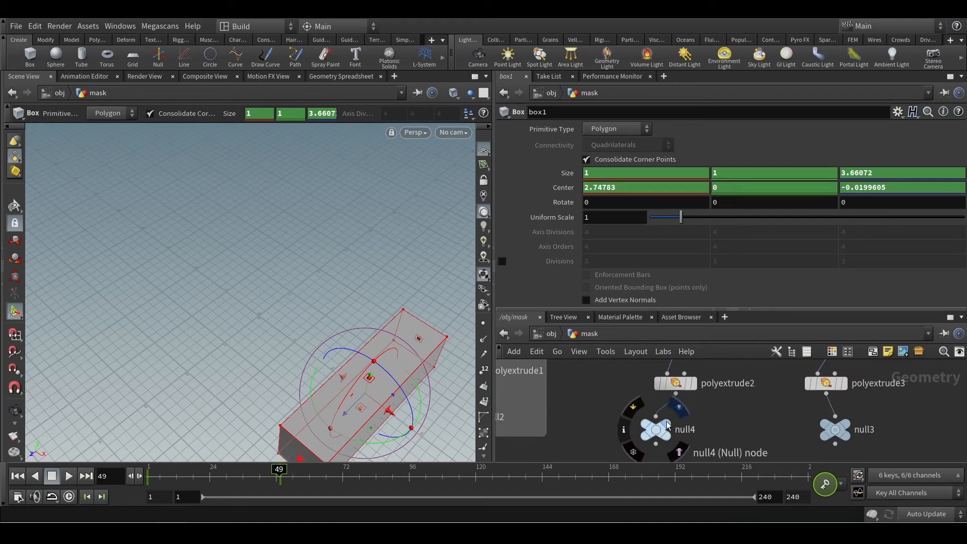
pyautogui.click(679, 407)
pyautogui.click(656, 432)
pyautogui.moveTo(179, 474); pyautogui.dragTo(147, 476)
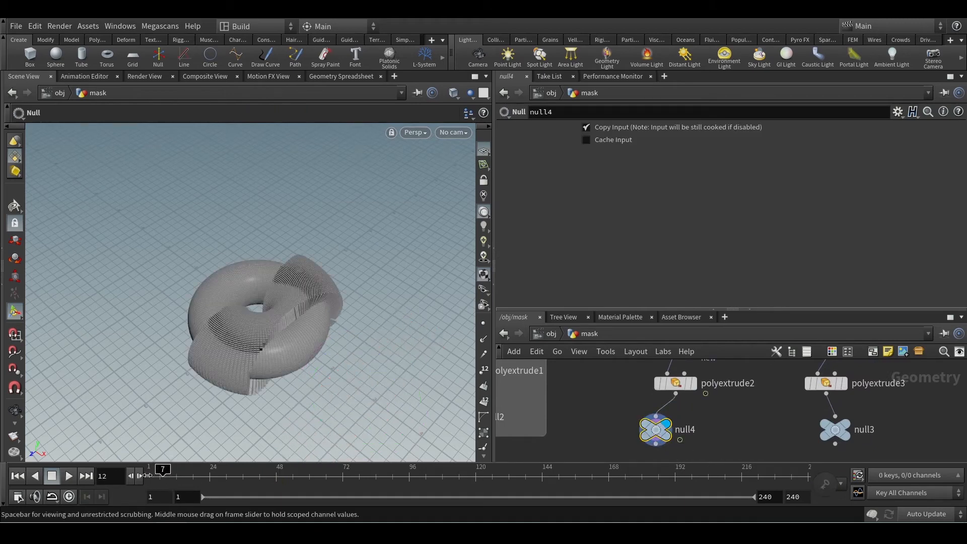
pyautogui.click(69, 478)
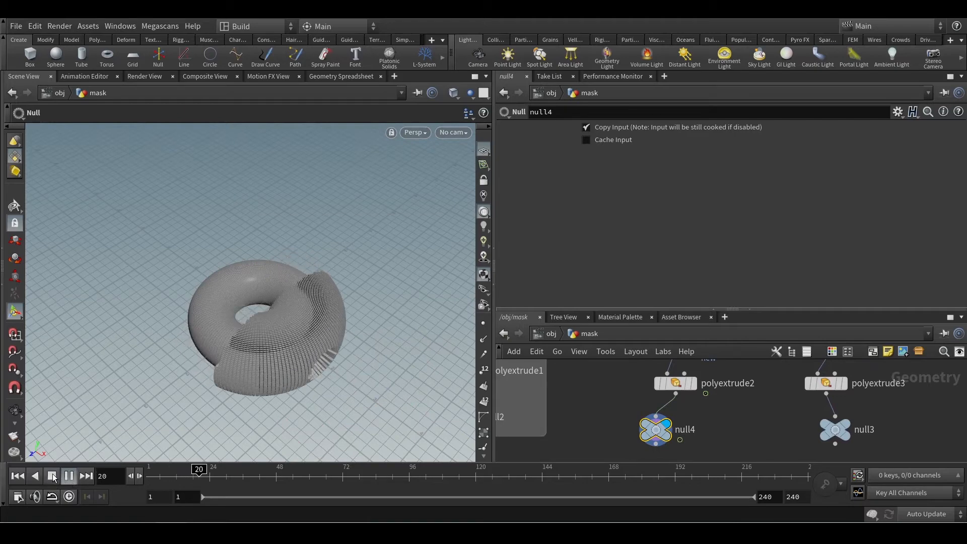
pyautogui.click(53, 479)
pyautogui.moveTo(259, 481); pyautogui.dragTo(118, 491)
# - Move box1 slightly closer to the group2 and maskfromgeometry1 nodes, and maximize the network editor to show both branches
pyautogui.scroll(-5, 705, 446)
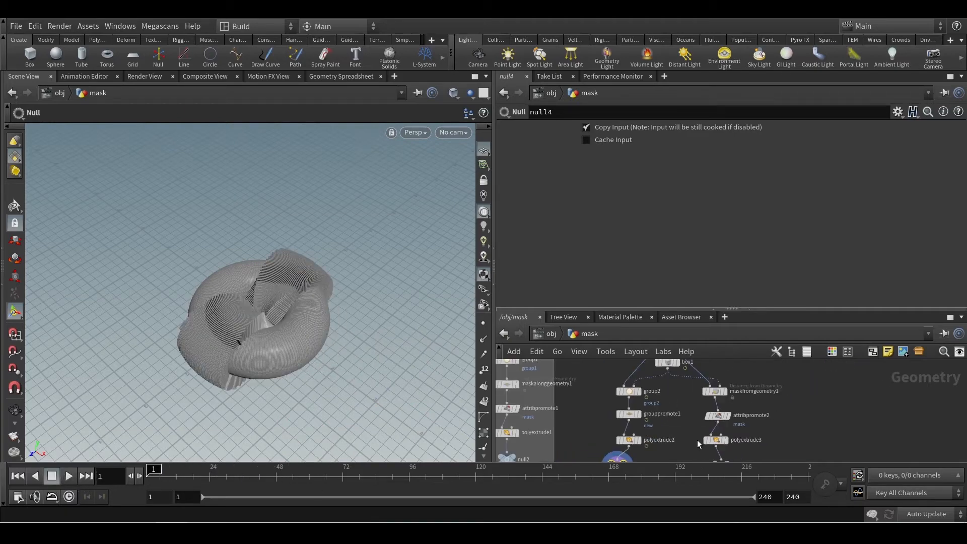
pyautogui.moveTo(670, 389)
pyautogui.moveTo(668, 387); pyautogui.dragTo(674, 389)
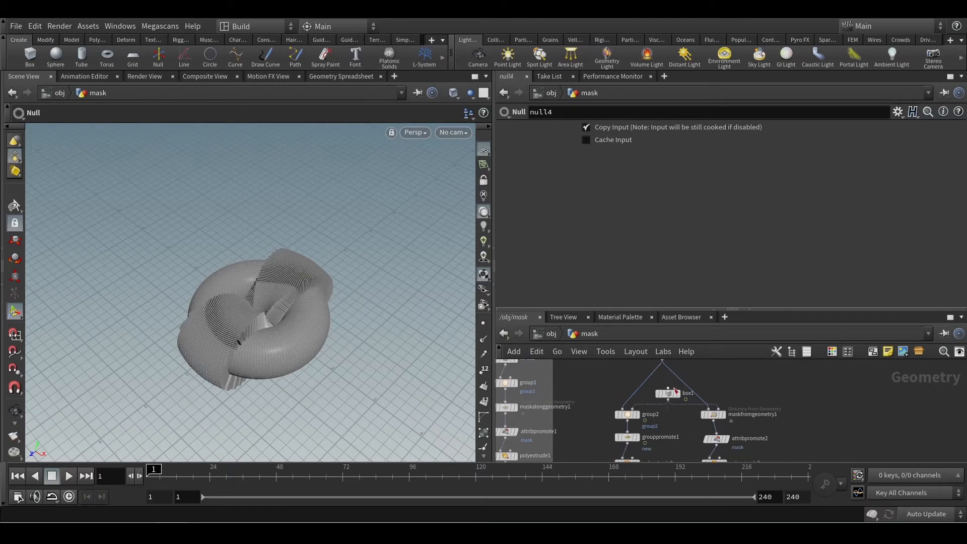
pyautogui.click(951, 317)
pyautogui.scroll(3, 436, 313)
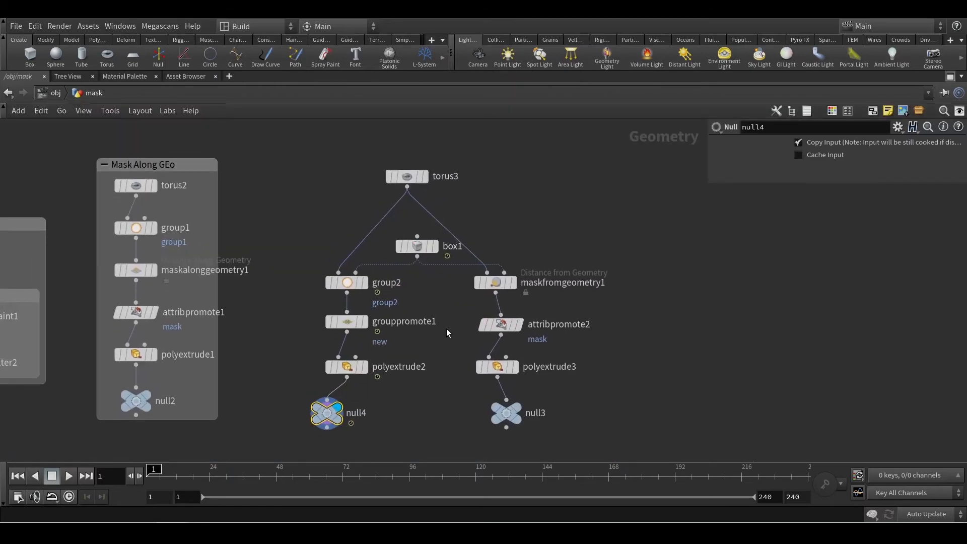
# - Put the group2 and maskfromgeometry1 branches in separate black network boxes, enclose them with torus3 and box1 in a blue one, and restore the pane layout
pyautogui.moveTo(293, 263); pyautogui.dragTo(367, 410)
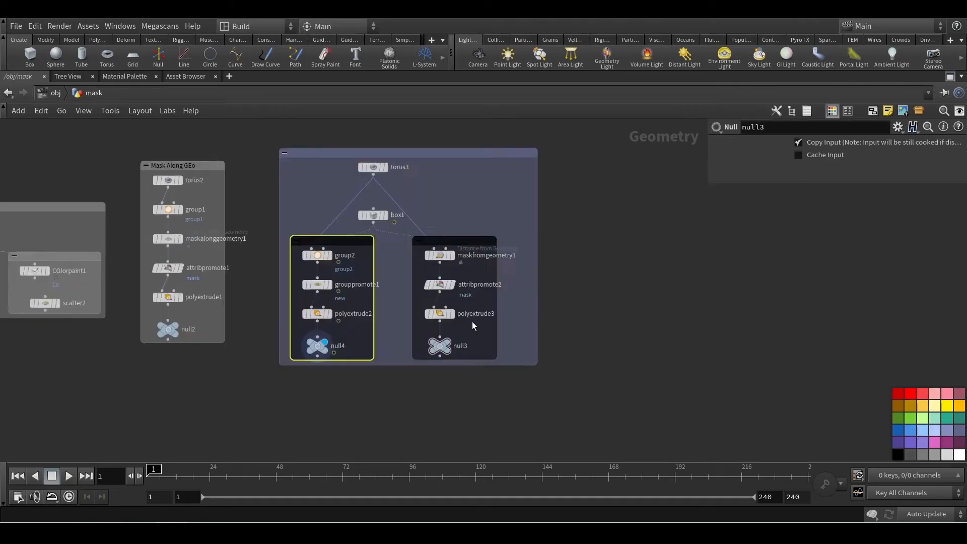
pyautogui.scroll(3, 473, 325)
pyautogui.click(950, 78)
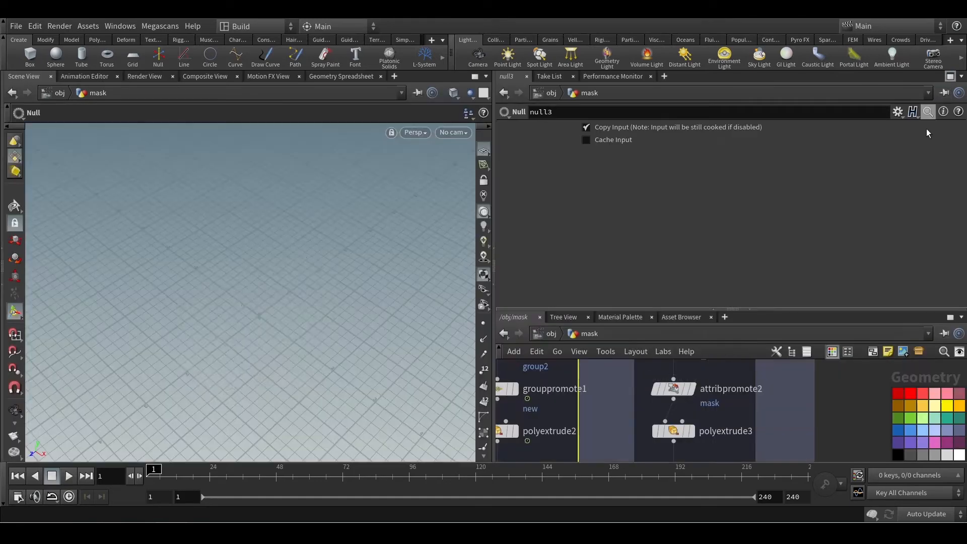
# - Display null3, play the animation to check the mask-driven extrusion, and return the timeline to frame 1
pyautogui.scroll(-3, 776, 376)
pyautogui.moveTo(811, 423); pyautogui.dragTo(806, 403, button='middle')
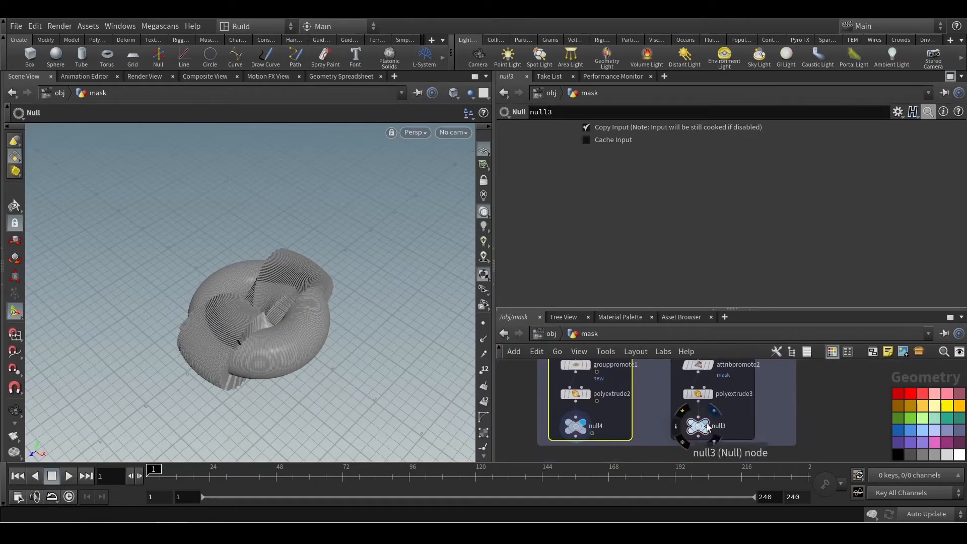
pyautogui.click(709, 426)
pyautogui.press('c')
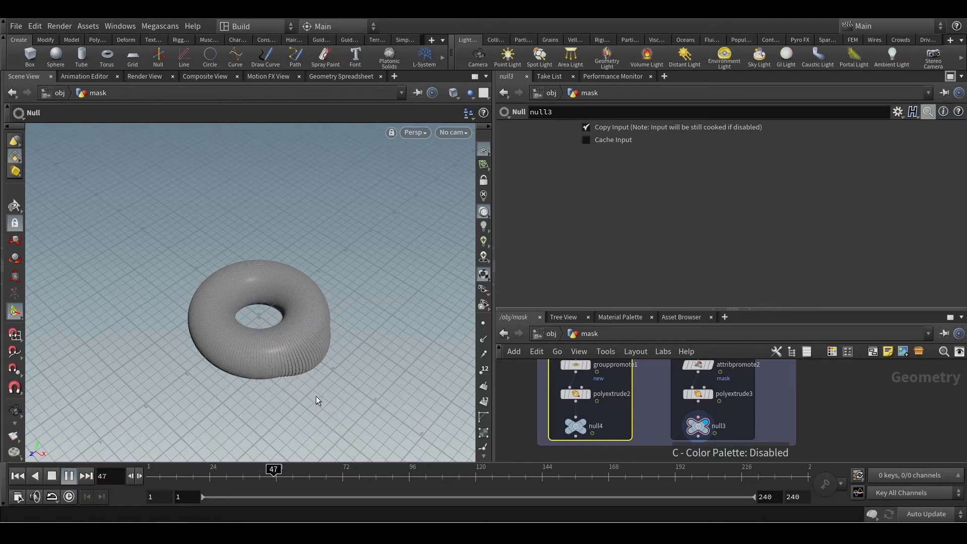
pyautogui.click(21, 474)
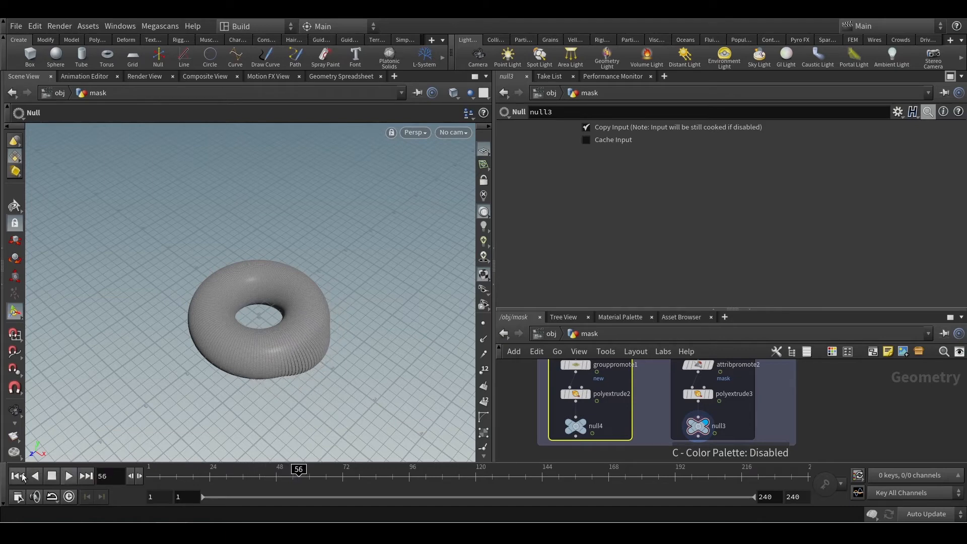
# - Duplicate torus3 into the empty area outside the blue network box and display the copy
pyautogui.scroll(-5, 852, 406)
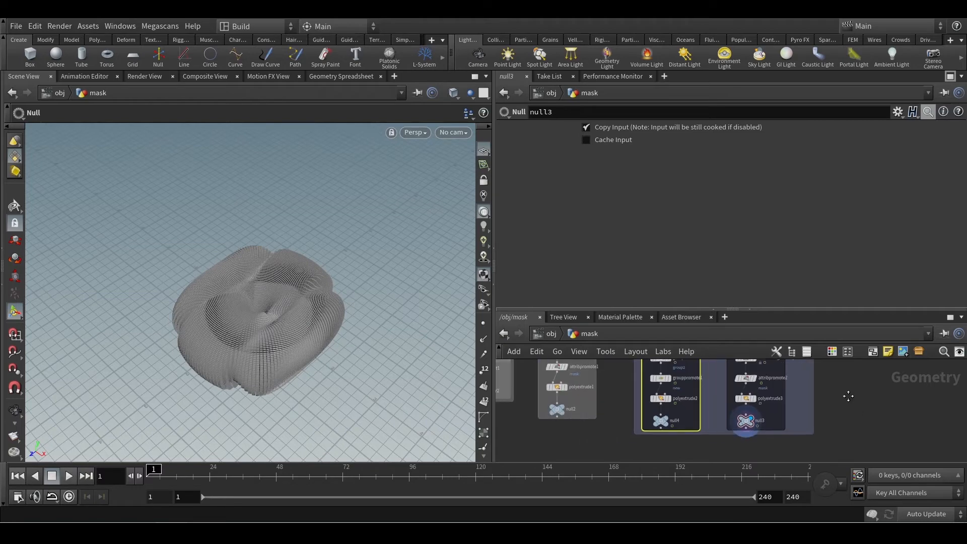
pyautogui.moveTo(846, 413); pyautogui.dragTo(711, 408, button='middle')
pyautogui.scroll(-1, 889, 429)
pyautogui.scroll(3, 709, 408)
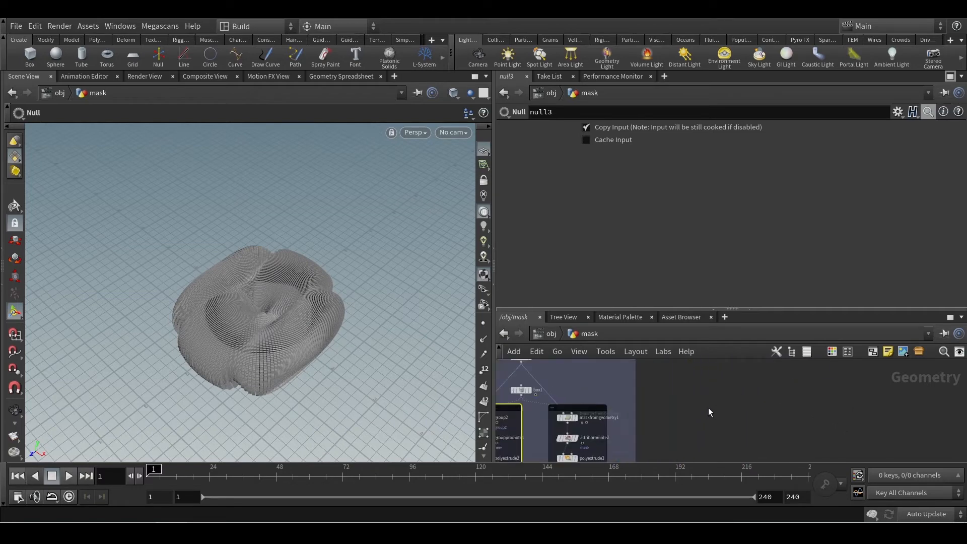
pyautogui.moveTo(345, 335); pyautogui.dragTo(375, 334)
pyautogui.moveTo(660, 389); pyautogui.dragTo(681, 421, button='middle')
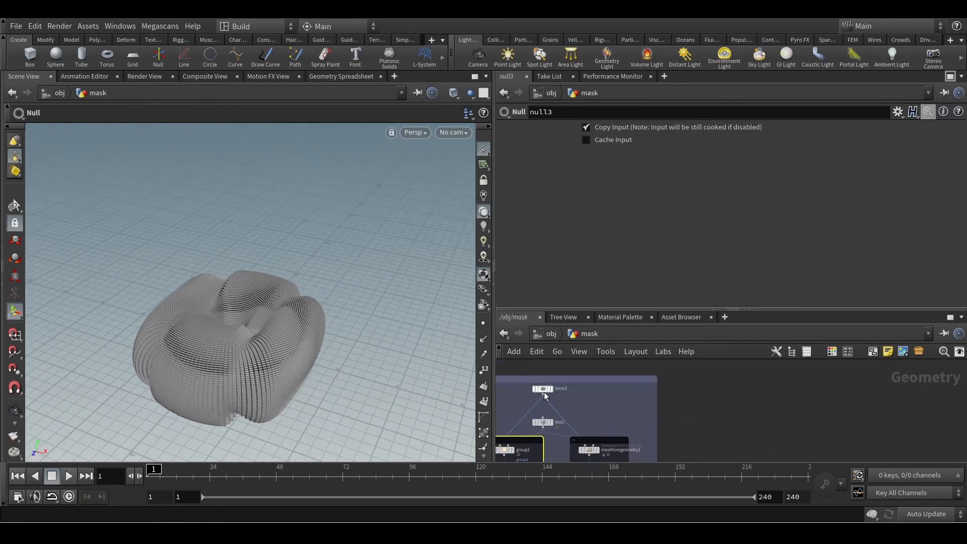
pyautogui.moveTo(544, 388); pyautogui.dragTo(763, 389)
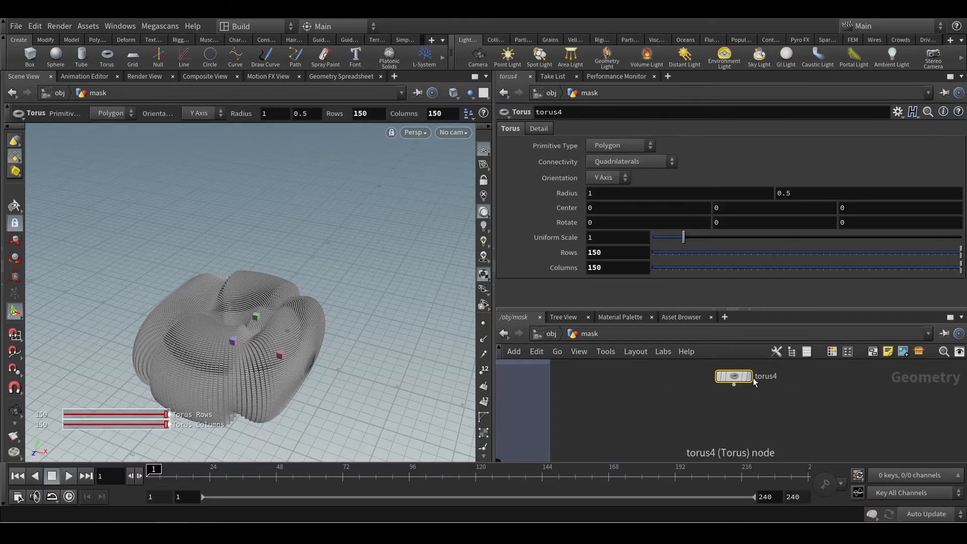
pyautogui.moveTo(749, 381)
pyautogui.moveTo(691, 408); pyautogui.dragTo(805, 386, button='middle')
pyautogui.scroll(-3, 806, 386)
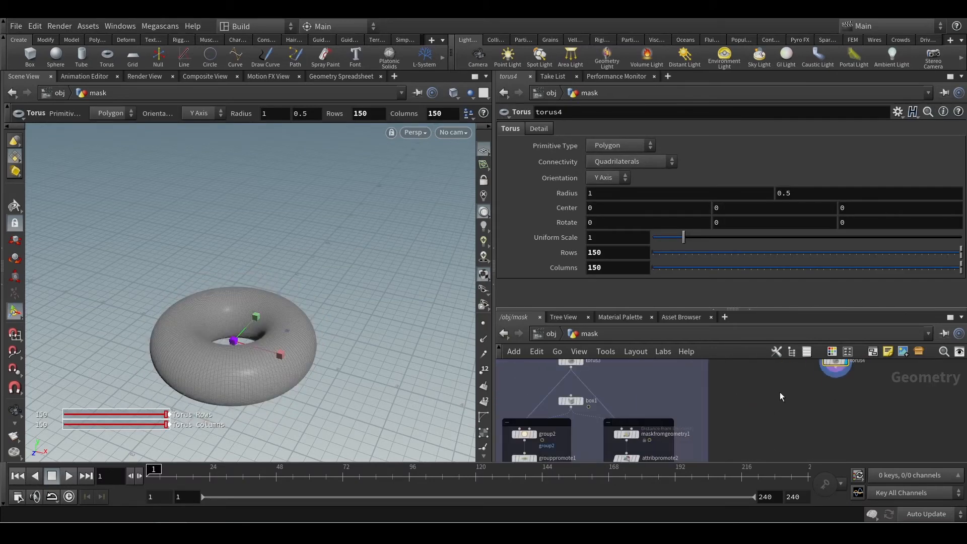
# - Duplicate the keyframed box1 outside the network box, next to torus4
pyautogui.keyDown('alt'); pyautogui.moveTo(580, 406); pyautogui.dragTo(912, 400); pyautogui.keyUp('alt')
pyautogui.scroll(2, 345, 363)
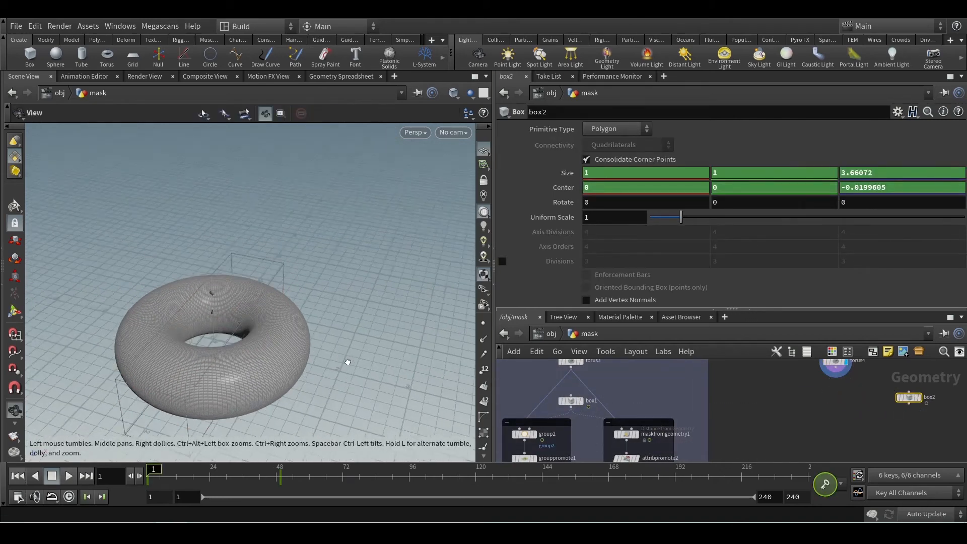
pyautogui.keyDown('alt'); pyautogui.moveTo(345, 361); pyautogui.dragTo(359, 371); pyautogui.keyUp('alt')
pyautogui.scroll(2, 361, 371)
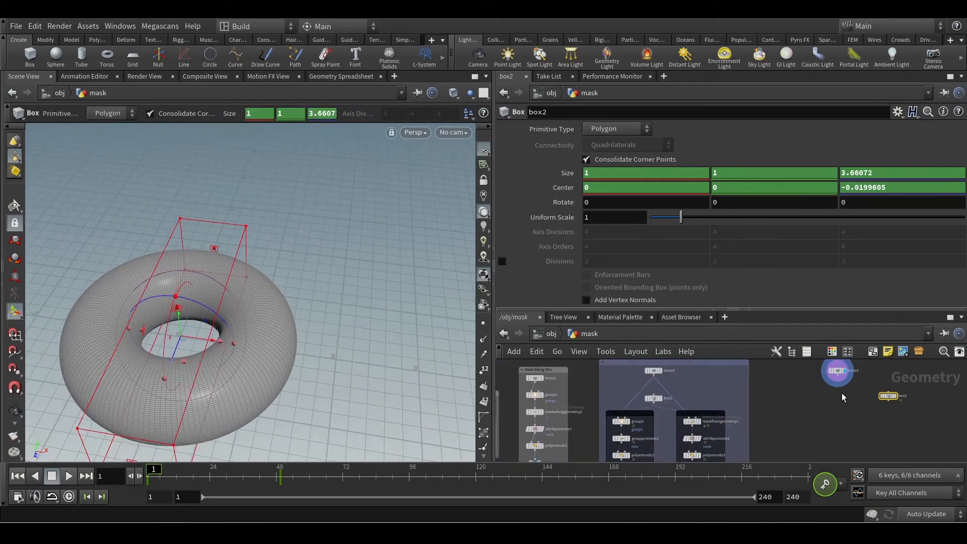
# - Title the blue network box around the torus3 setup "Mask From GEO"
pyautogui.click(960, 317)
pyautogui.scroll(3, 603, 276)
pyautogui.hotkey('ctrl', 'b')
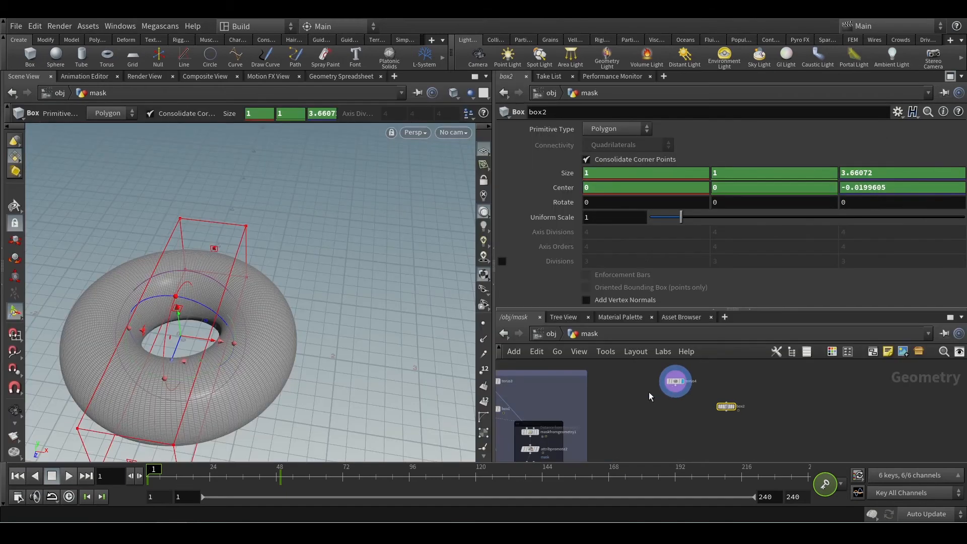
pyautogui.moveTo(650, 395); pyautogui.dragTo(858, 395, button='middle')
pyautogui.scroll(-3, 858, 396)
pyautogui.scroll(4, 746, 384)
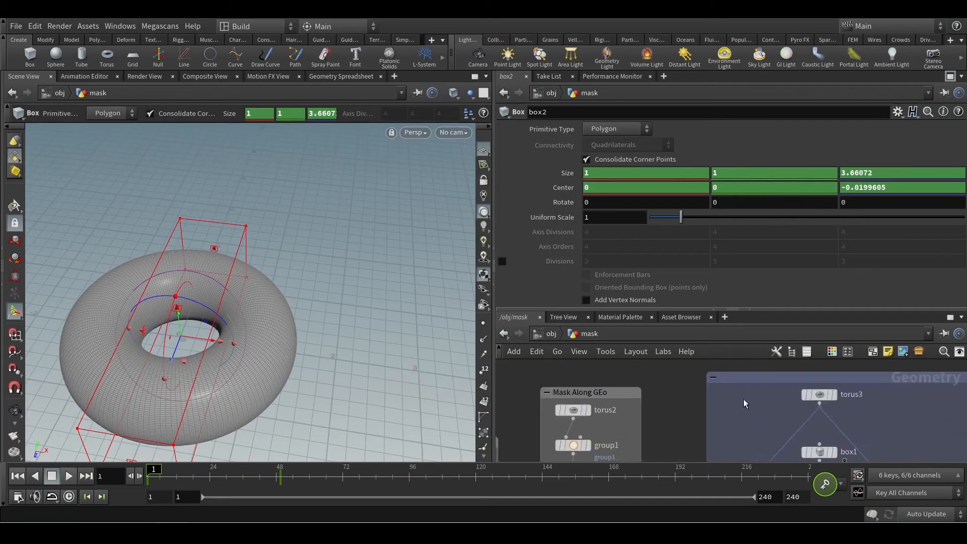
pyautogui.doubleClick(738, 377)
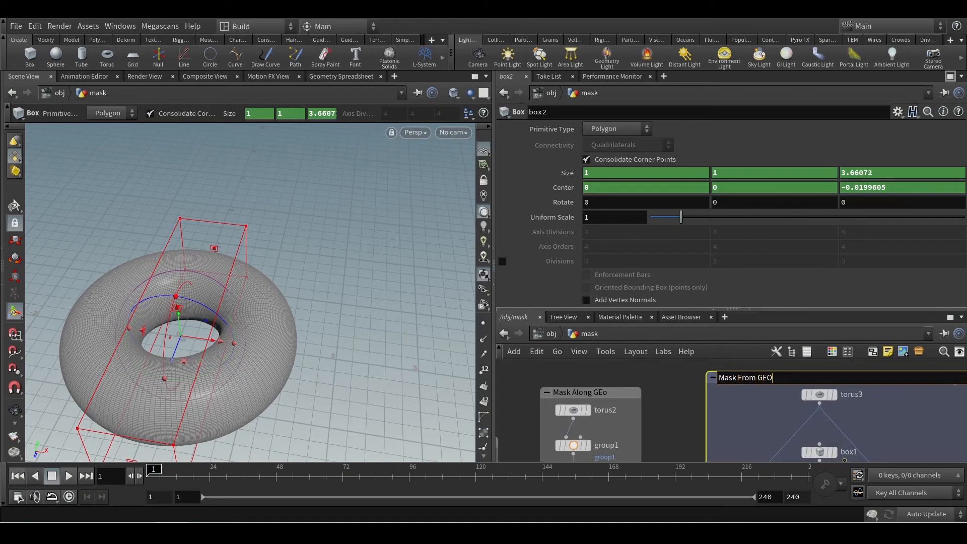
pyautogui.press('Return')
# - Append a black Color node (0, 0, 0) to torus4 and display it
pyautogui.scroll(-3, 741, 420)
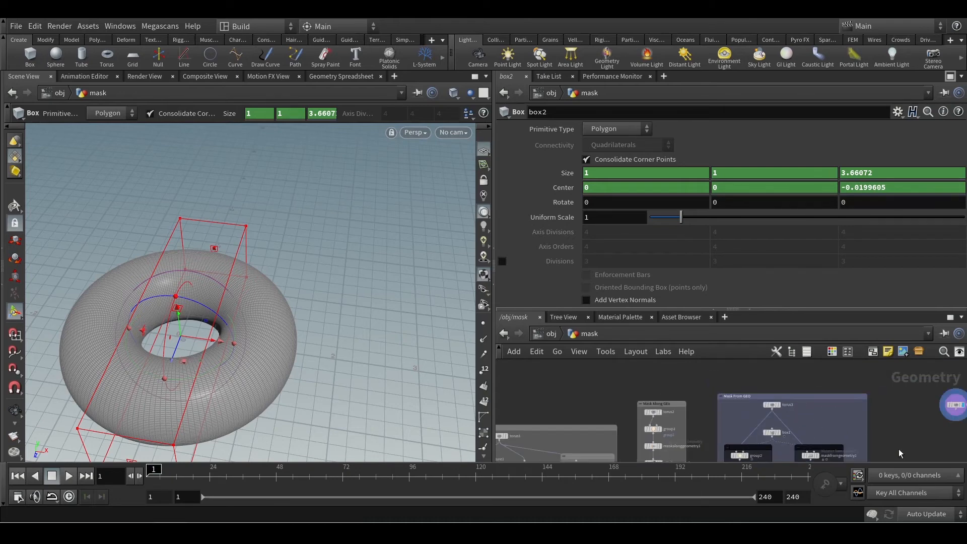
pyautogui.moveTo(900, 454); pyautogui.dragTo(736, 410, button='middle')
pyautogui.moveTo(797, 388); pyautogui.dragTo(719, 421, button='middle')
pyautogui.scroll(3, 720, 428)
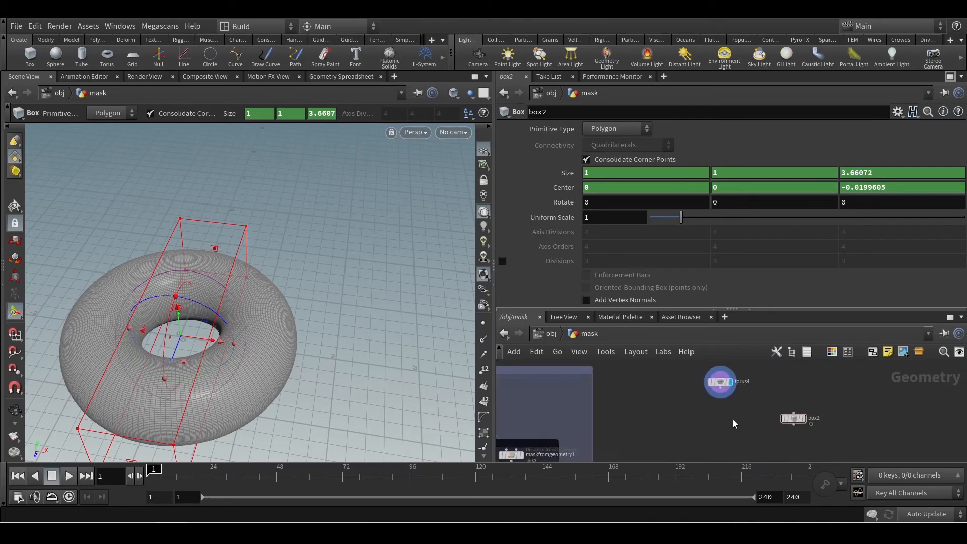
pyautogui.scroll(2, 735, 423)
pyautogui.scroll(-1, 738, 434)
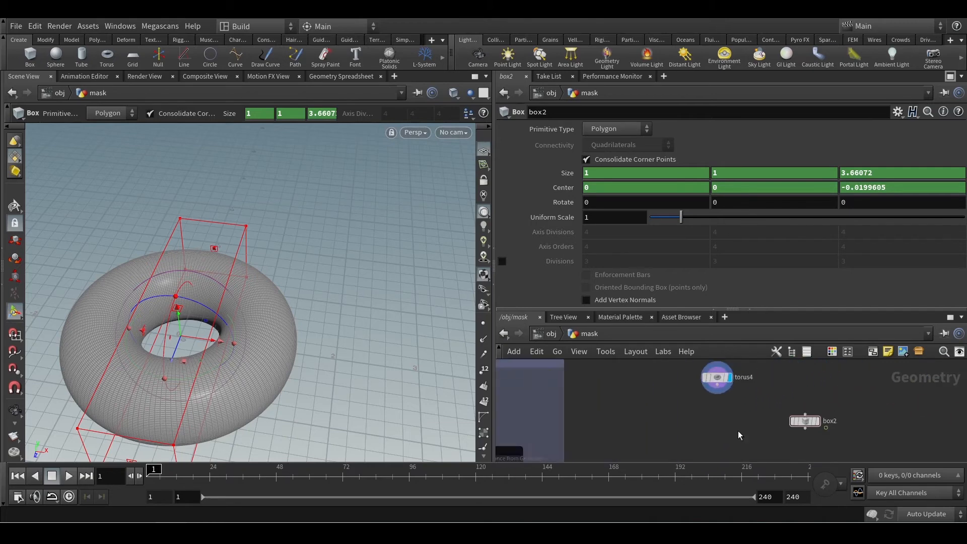
pyautogui.click(718, 387)
pyautogui.press('Tab')
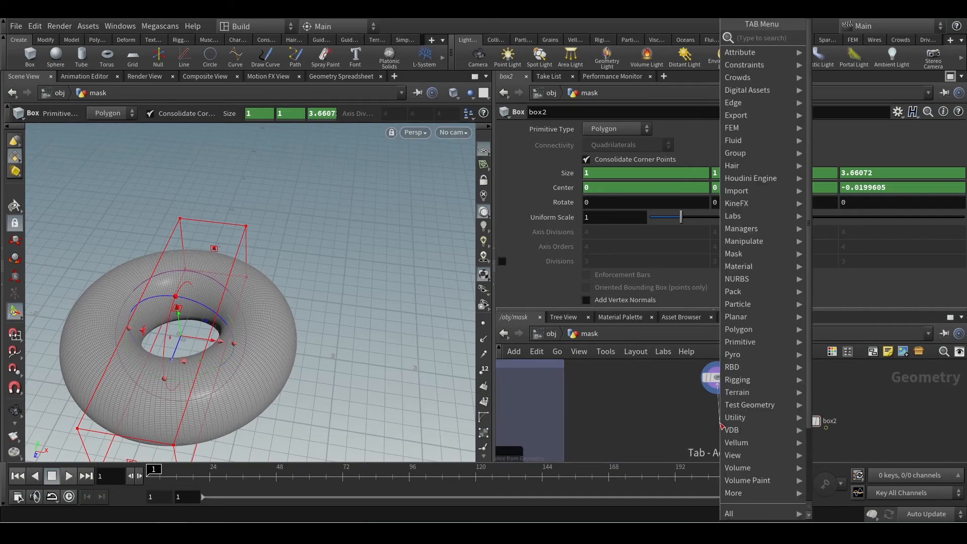
pyautogui.write('colo')
pyautogui.press('Return')
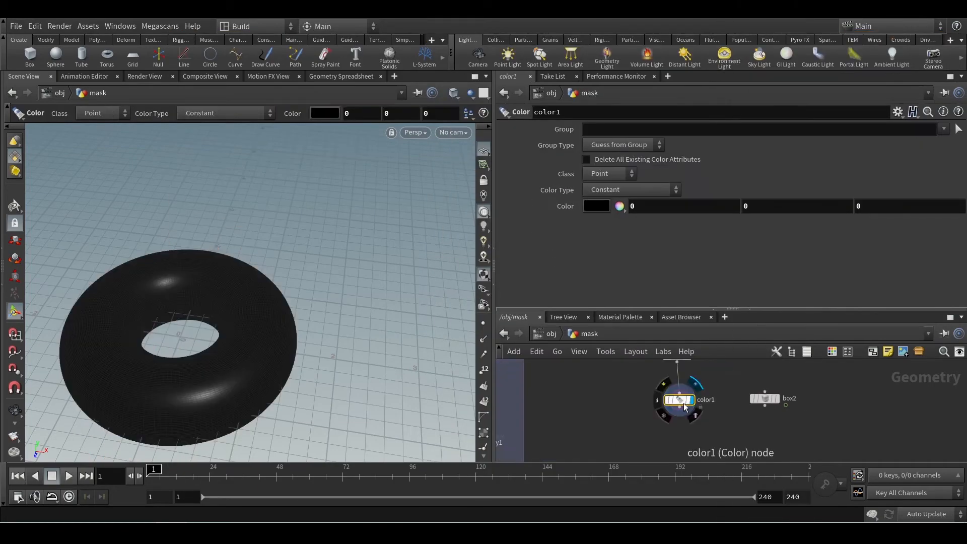
# - Add a second Color node under box2, wired only to box2, and set its color to red (1, 0, 0)
pyautogui.click(764, 405)
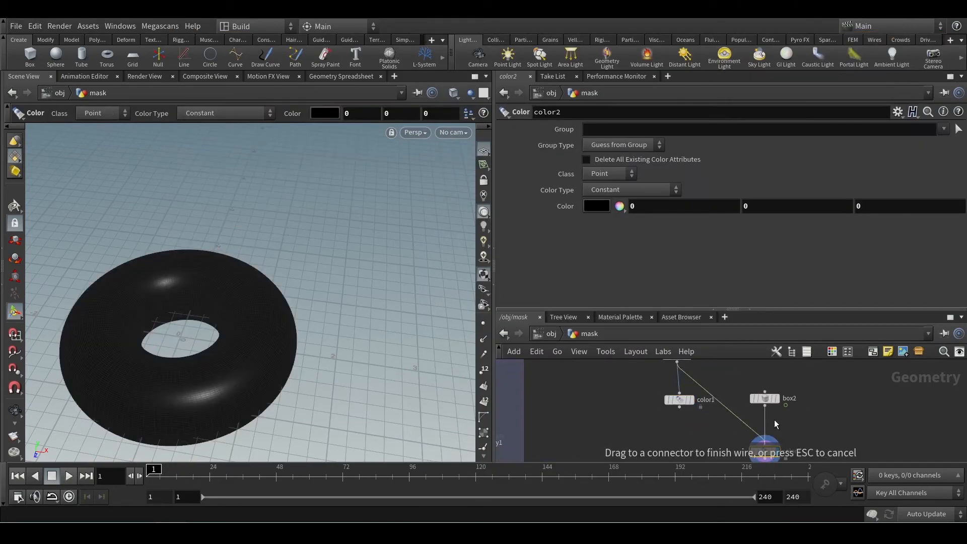
pyautogui.click(764, 444)
pyautogui.moveTo(768, 454); pyautogui.dragTo(768, 427)
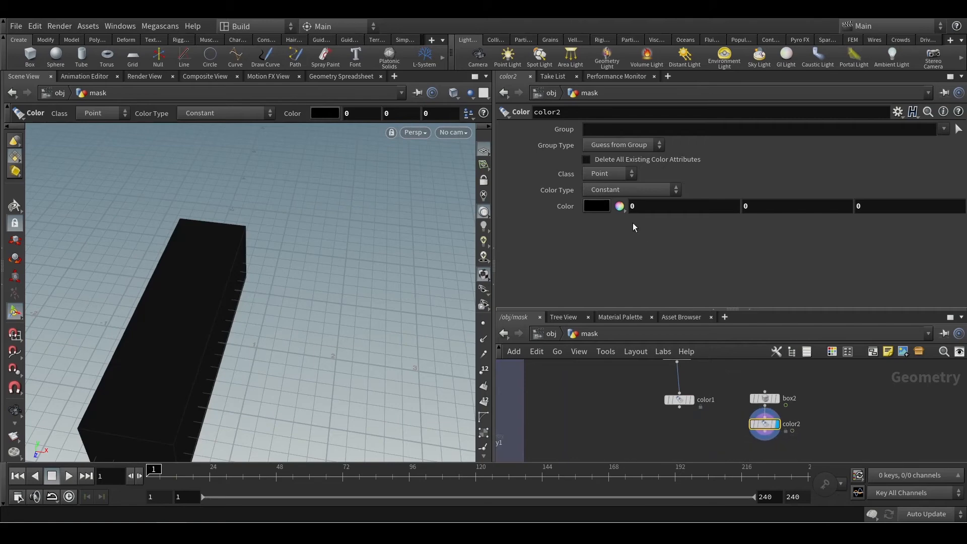
pyautogui.click(647, 193)
pyautogui.click(653, 204)
pyautogui.press('Delete')
pyautogui.press('Return')
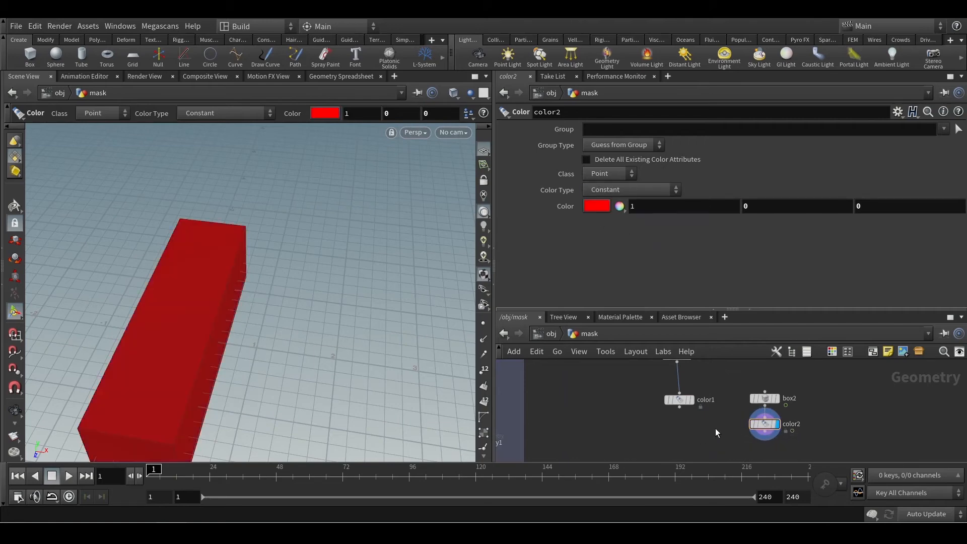
# - Move box2 and color2 together closer to the torus4 branch
pyautogui.moveTo(715, 428); pyautogui.dragTo(693, 438, button='middle')
pyautogui.keyDown('shift'); pyautogui.click(741, 406); pyautogui.keyUp('shift')
pyautogui.moveTo(742, 409); pyautogui.dragTo(734, 392)
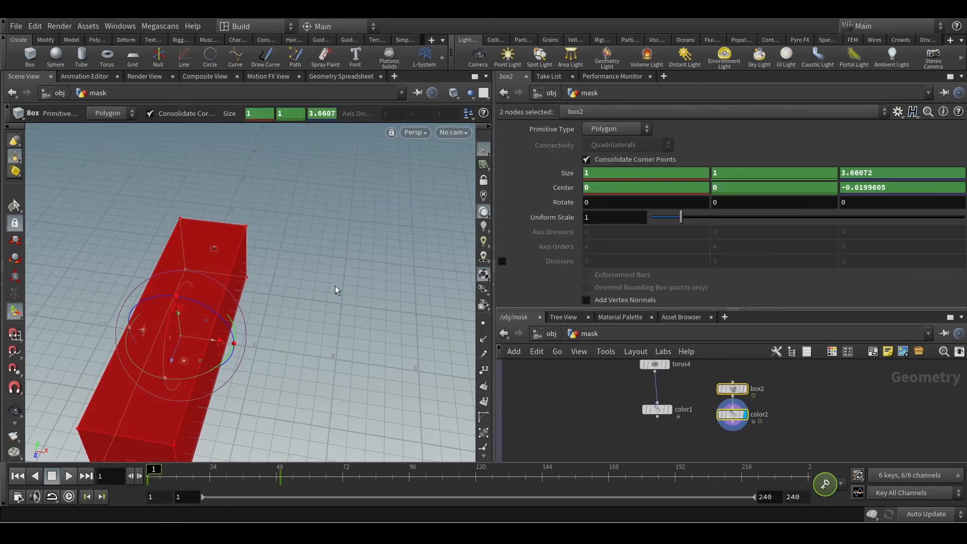
pyautogui.write('Red=   1, 0,0')
pyautogui.press('Return')
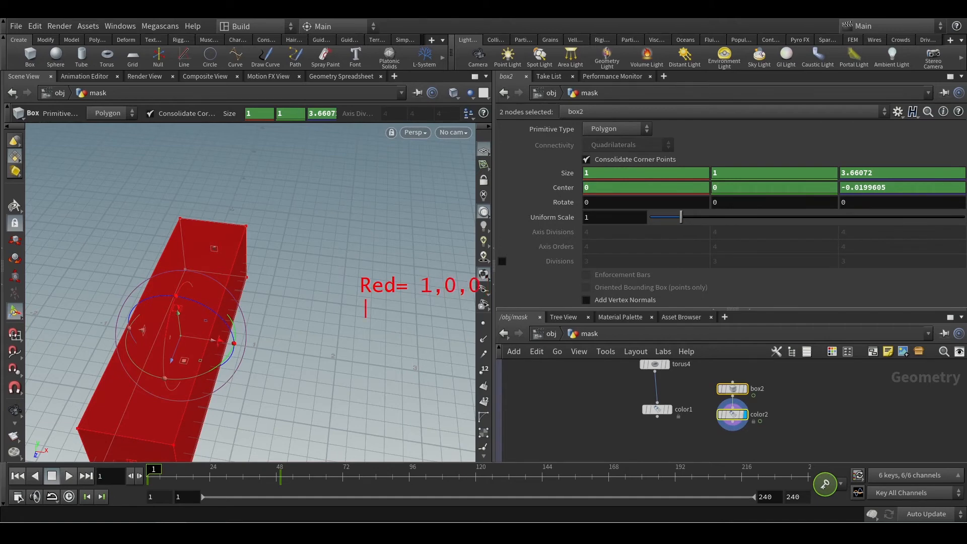
pyautogui.write('White= ')
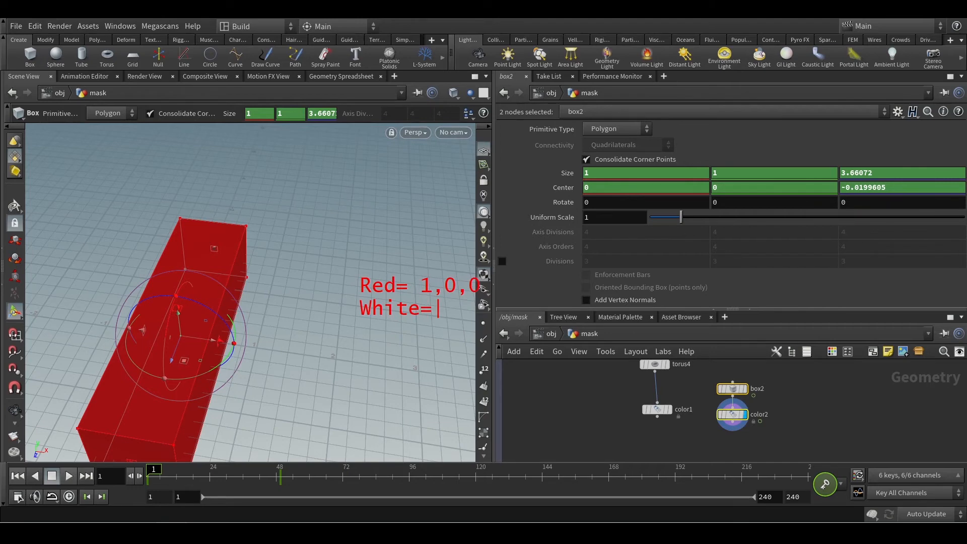
pyautogui.write('1,1,1')
pyautogui.moveTo(432, 270); pyautogui.dragTo(436, 285)
pyautogui.moveTo(463, 322)
pyautogui.mouseDown()
pyautogui.moveTo(427, 318)
pyautogui.moveTo(410, 282)
pyautogui.moveTo(429, 254)
pyautogui.mouseUp()
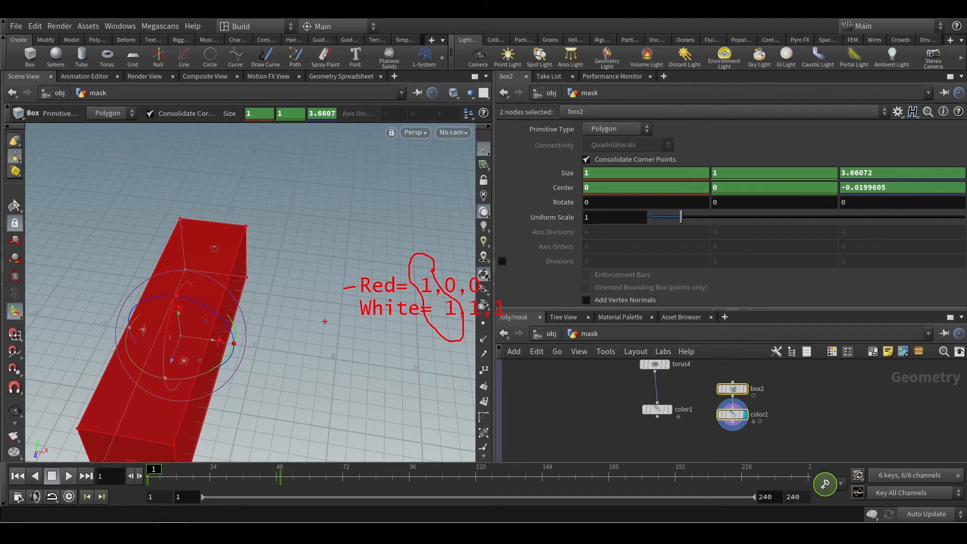
pyautogui.moveTo(328, 317); pyautogui.dragTo(333, 316)
pyautogui.press('Escape')
pyautogui.click(699, 425)
pyautogui.scroll(-2, 699, 424)
pyautogui.moveTo(695, 431); pyautogui.dragTo(677, 428, button='middle')
pyautogui.scroll(1, 681, 427)
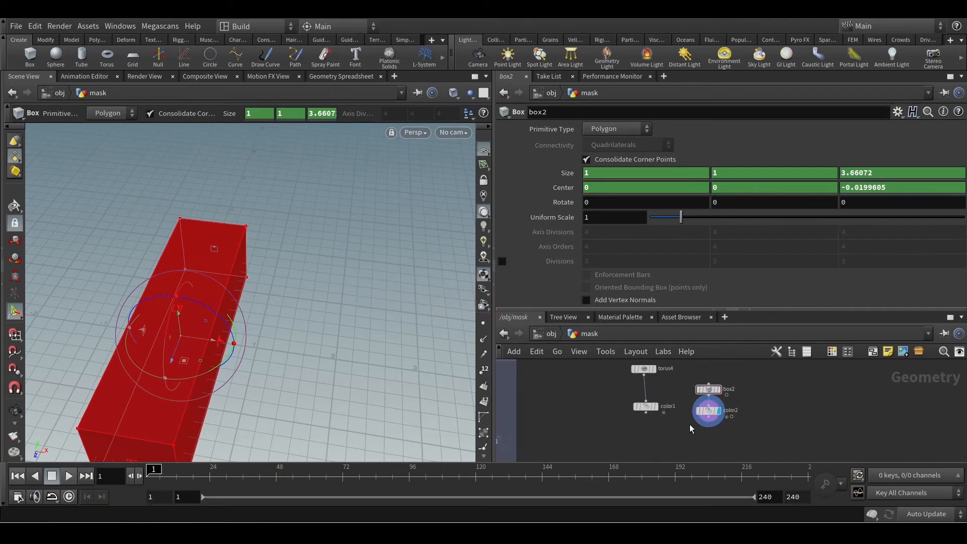
pyautogui.moveTo(723, 392); pyautogui.dragTo(725, 392)
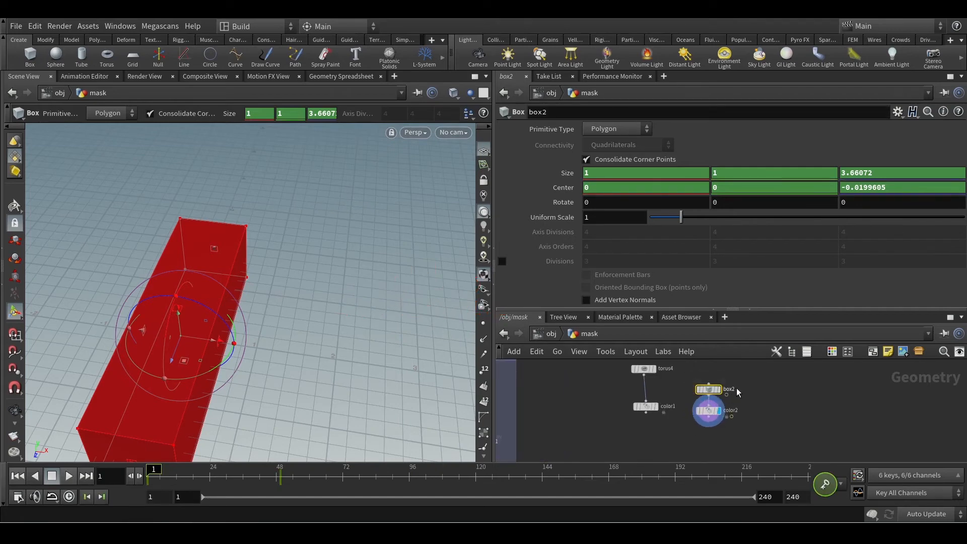
pyautogui.scroll(1, 736, 387)
pyautogui.moveTo(595, 385); pyautogui.dragTo(598, 404, button='middle')
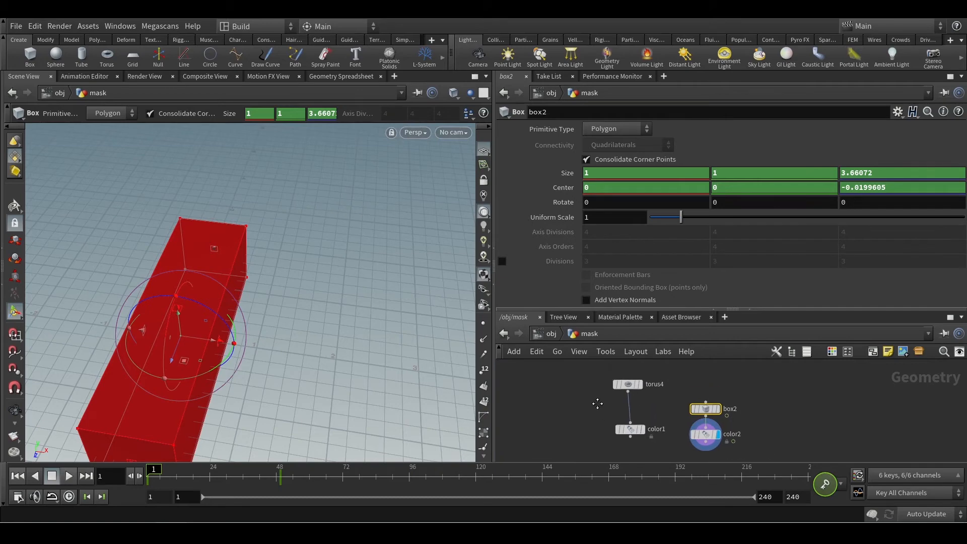
pyautogui.moveTo(587, 376); pyautogui.dragTo(650, 396)
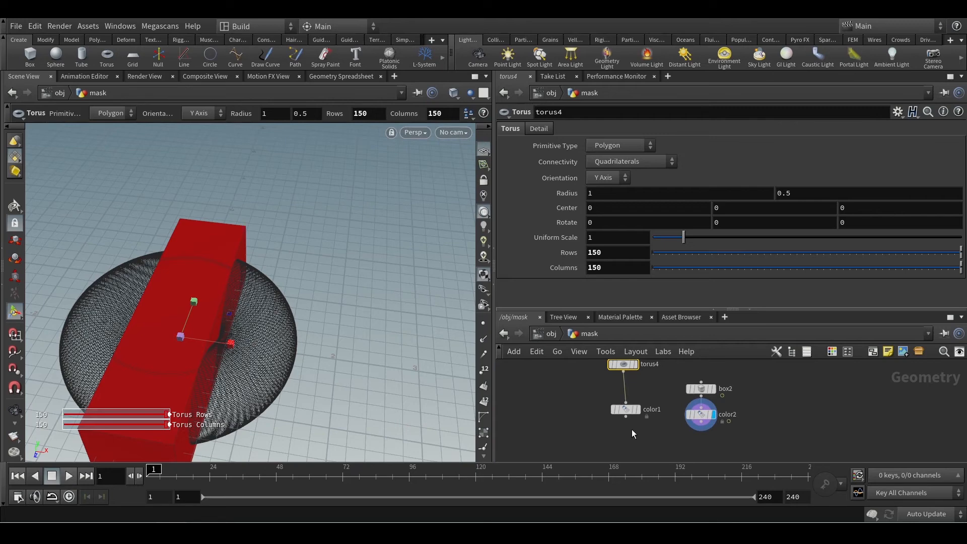
# - Add an Attribute Transfer node below color1 and color2
pyautogui.moveTo(644, 435)
pyautogui.mouseDown(button='middle')
pyautogui.moveTo(632, 442)
pyautogui.moveTo(651, 420)
pyautogui.mouseUp(button='middle')
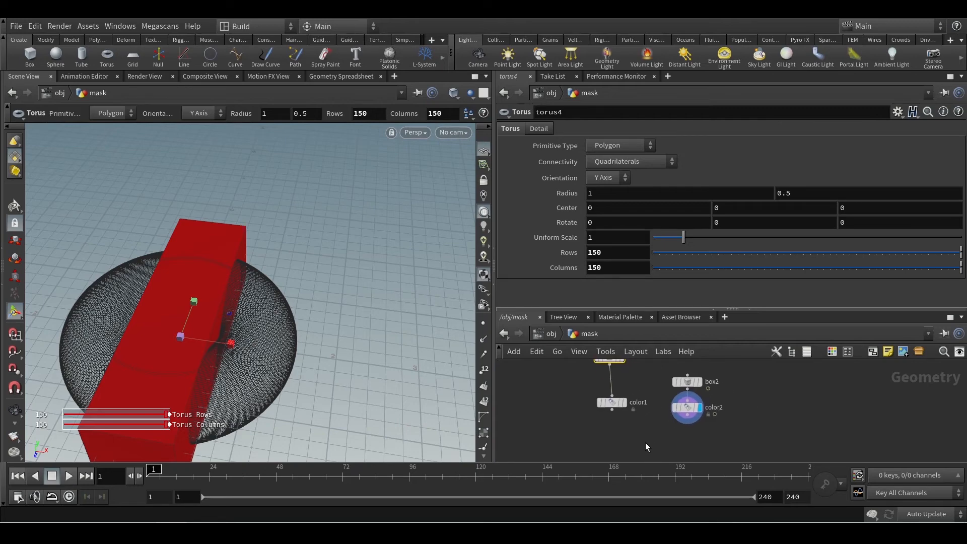
pyautogui.press('Tab')
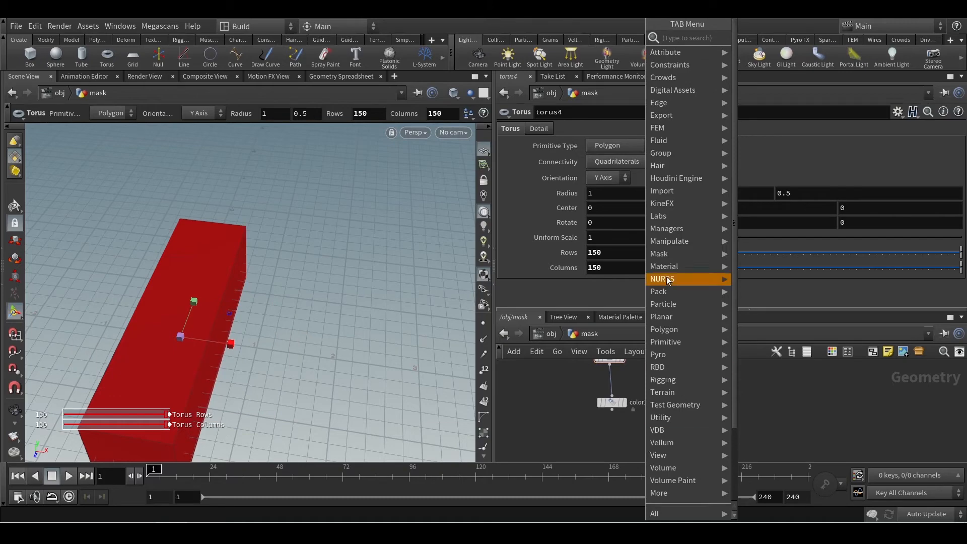
pyautogui.moveTo(677, 57)
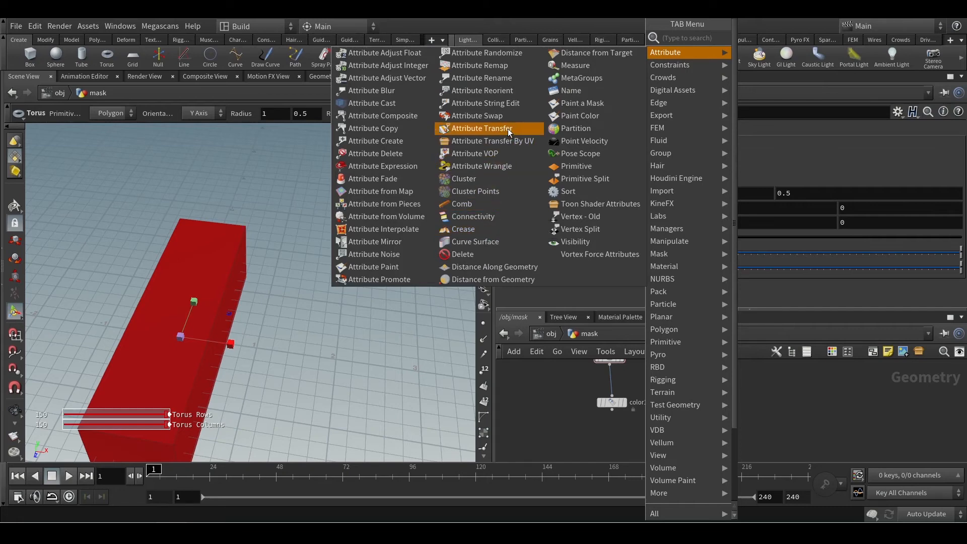
pyautogui.click(491, 129)
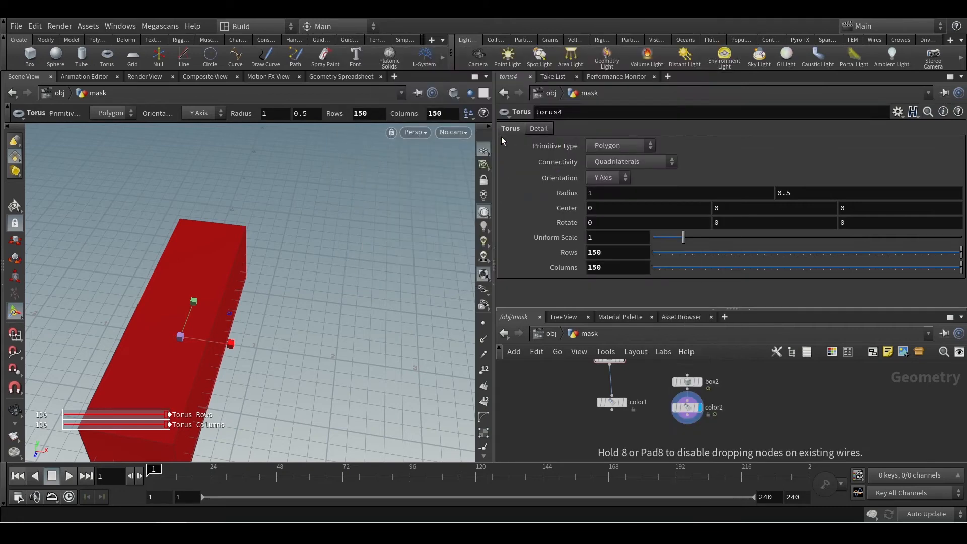
pyautogui.click(652, 446)
pyautogui.scroll(1, 705, 443)
pyautogui.moveTo(706, 442); pyautogui.dragTo(744, 417, button='middle')
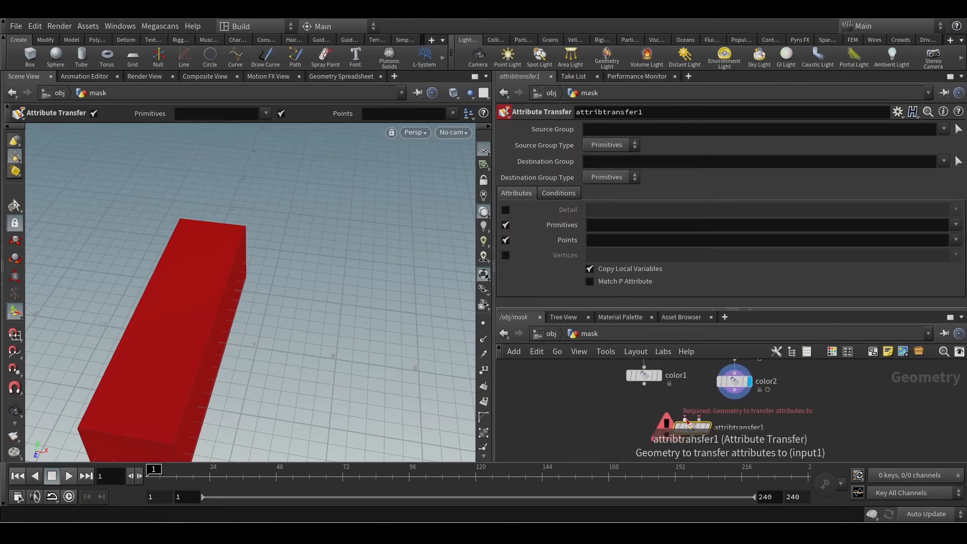
# - Wire color1 into the Attribute Transfer node's first input and color2 into its second input
pyautogui.click(686, 422)
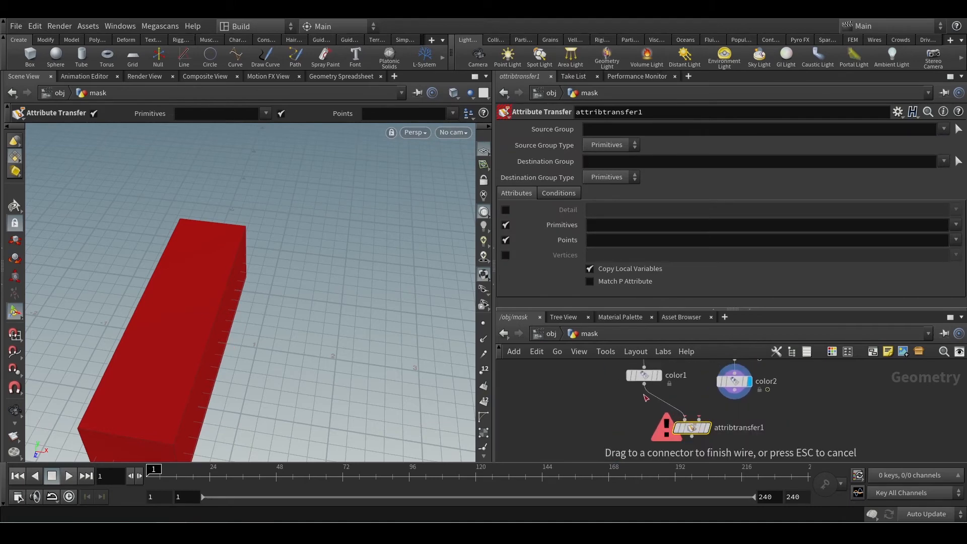
pyautogui.click(644, 385)
pyautogui.click(699, 417)
pyautogui.click(738, 395)
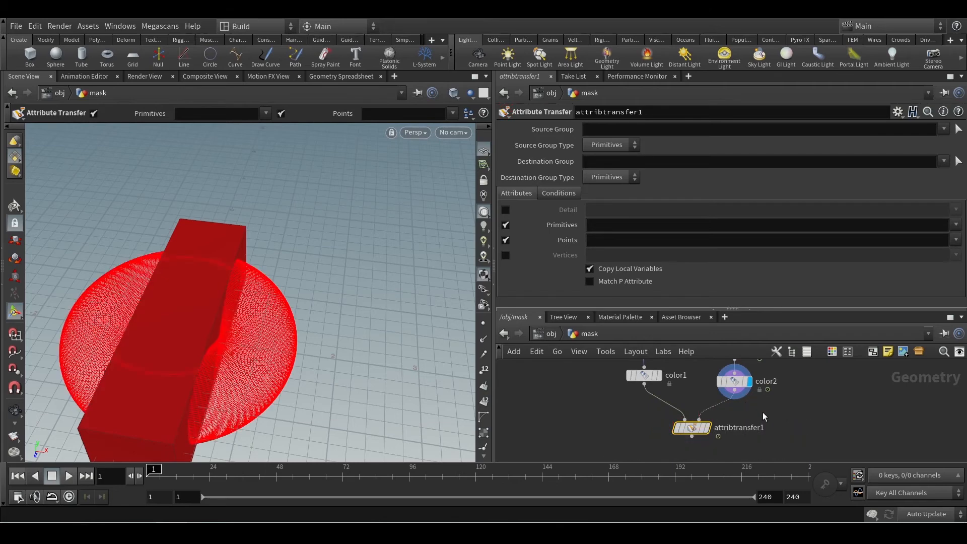
pyautogui.moveTo(755, 402); pyautogui.dragTo(720, 422, button='middle')
pyautogui.scroll(-1, 733, 436)
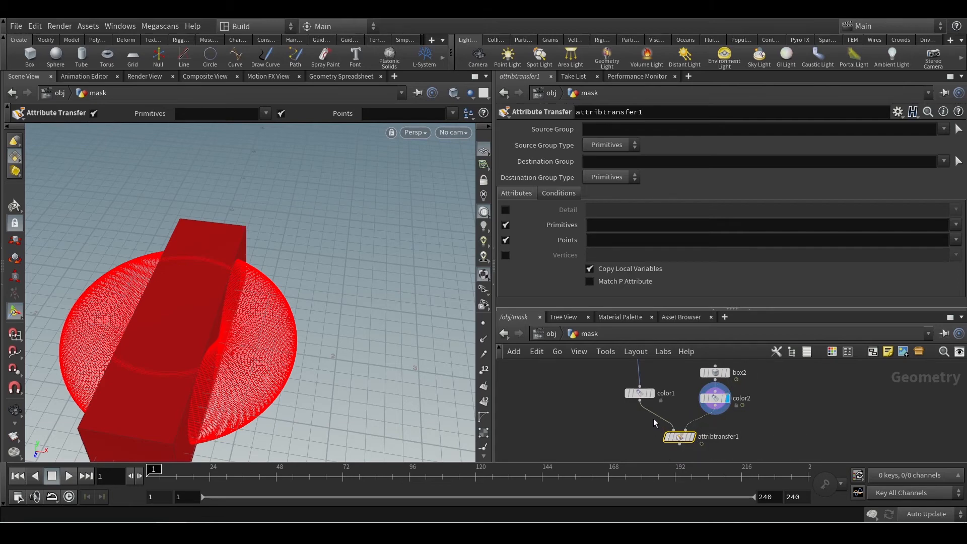
# - Compare the torus before and after the transfer by displaying attribtransfer1, color1 and attribtransfer1 again
pyautogui.click(698, 438)
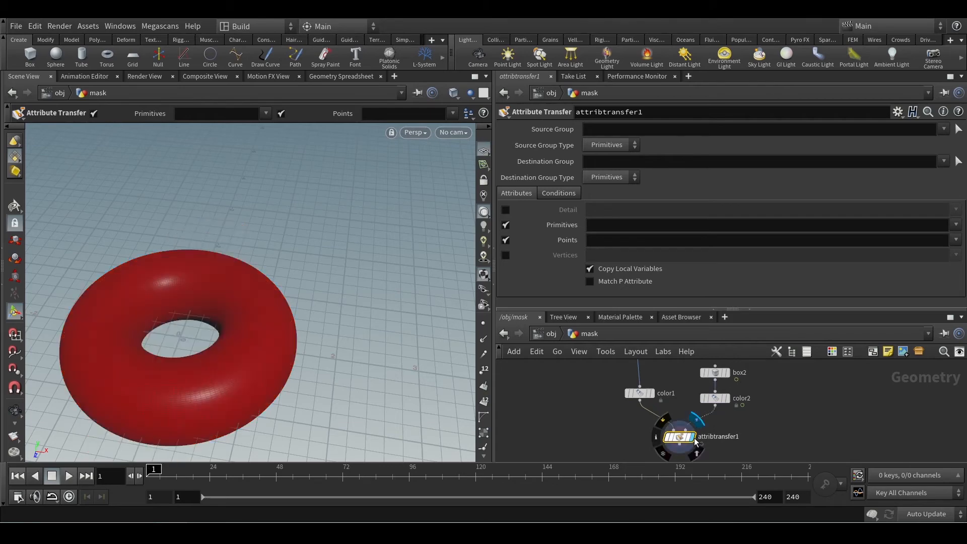
pyautogui.click(652, 393)
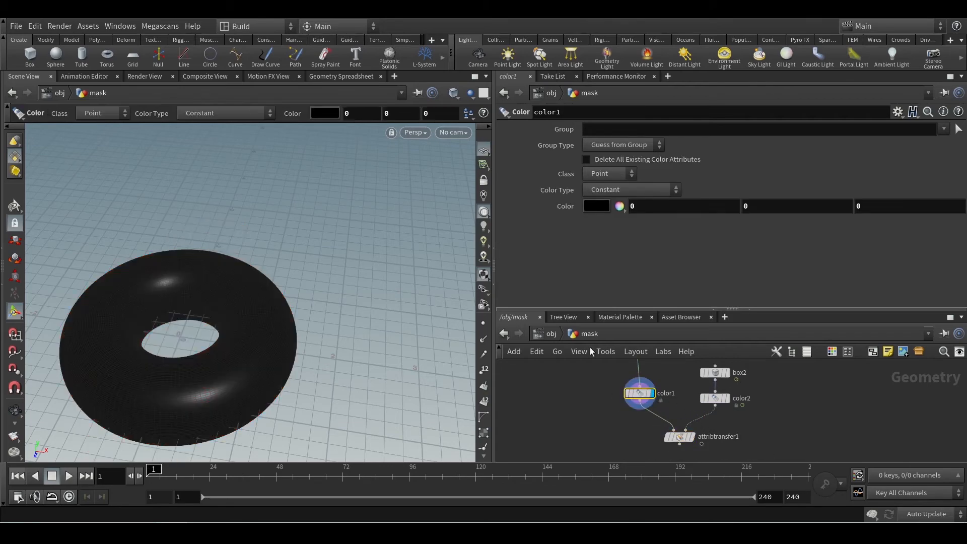
pyautogui.moveTo(693, 441)
pyautogui.moveTo(747, 430); pyautogui.dragTo(750, 426, button='middle')
pyautogui.click(697, 432)
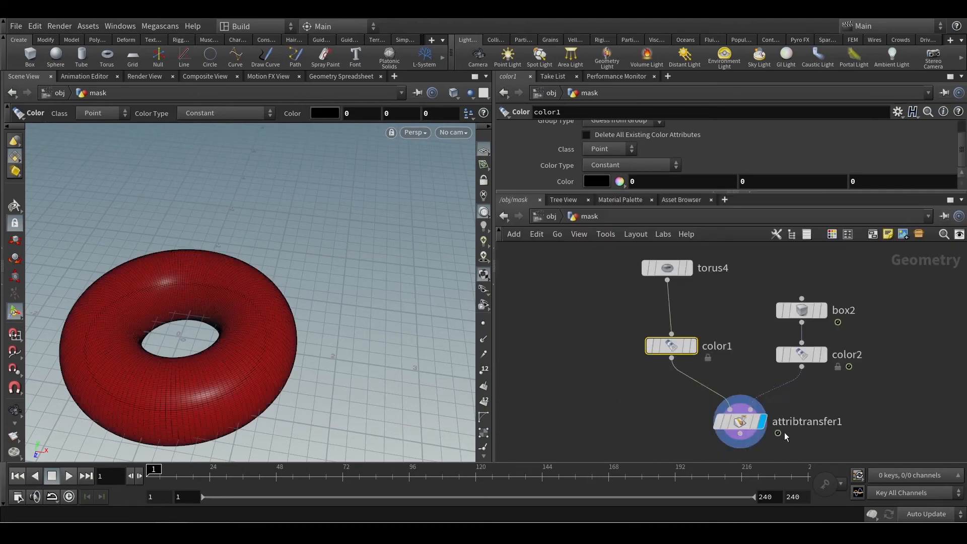
# - Restrict attribtransfer1's transferred point attributes to Color (Cd)
pyautogui.click(740, 422)
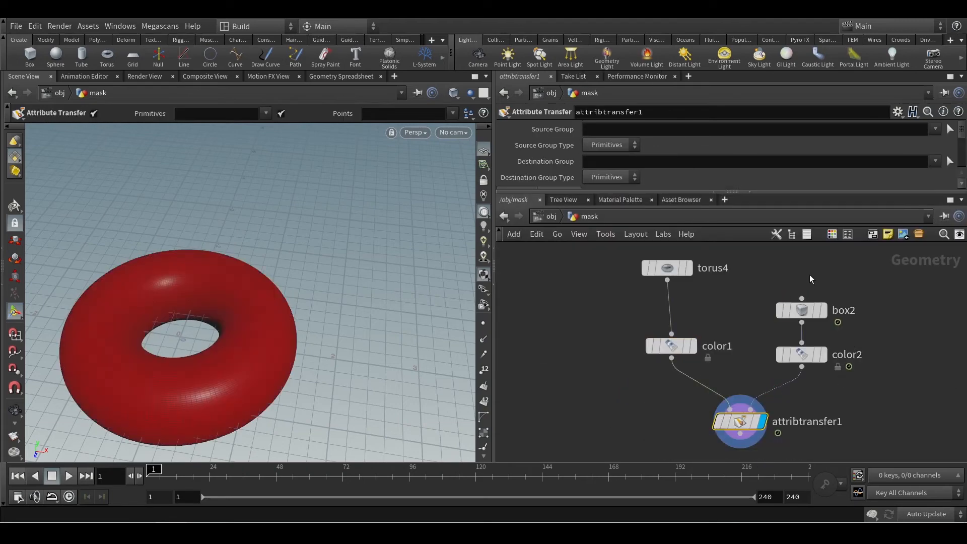
pyautogui.moveTo(796, 191); pyautogui.dragTo(795, 328)
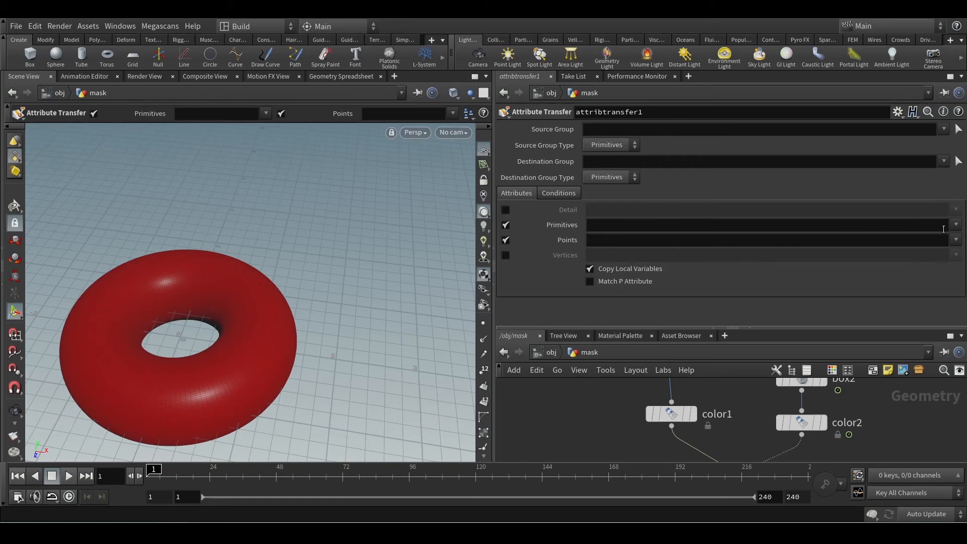
pyautogui.click(956, 239)
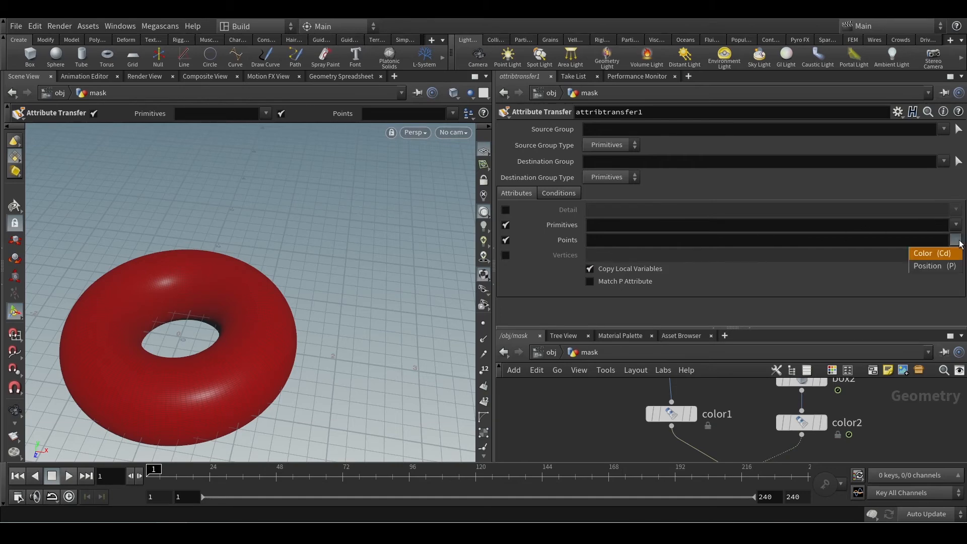
pyautogui.click(931, 253)
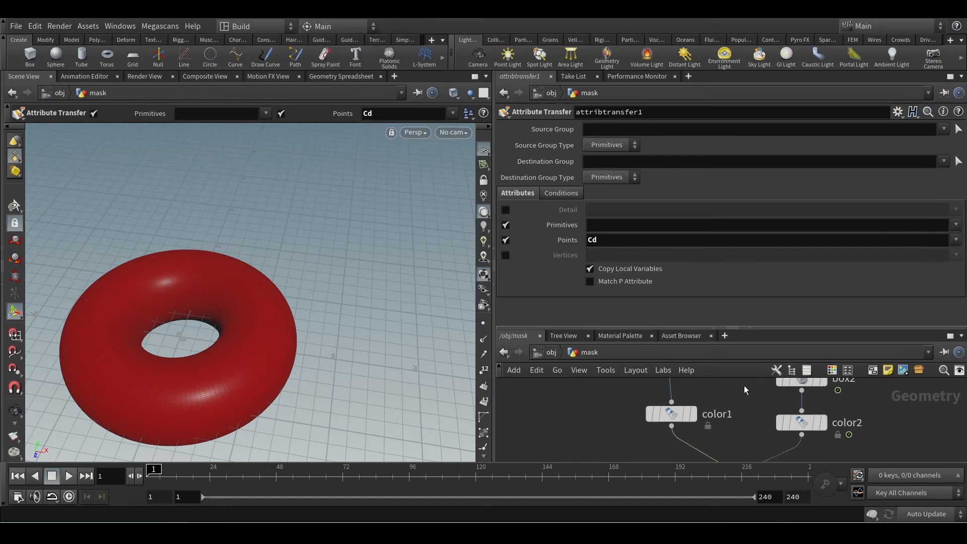
# - Insert an Attribute Create node between torus4 and color1 and name its attribute thinkTrix
pyautogui.moveTo(683, 389); pyautogui.dragTo(690, 431, button='middle')
pyautogui.click(679, 426)
pyautogui.press('Tab')
pyautogui.write('a')
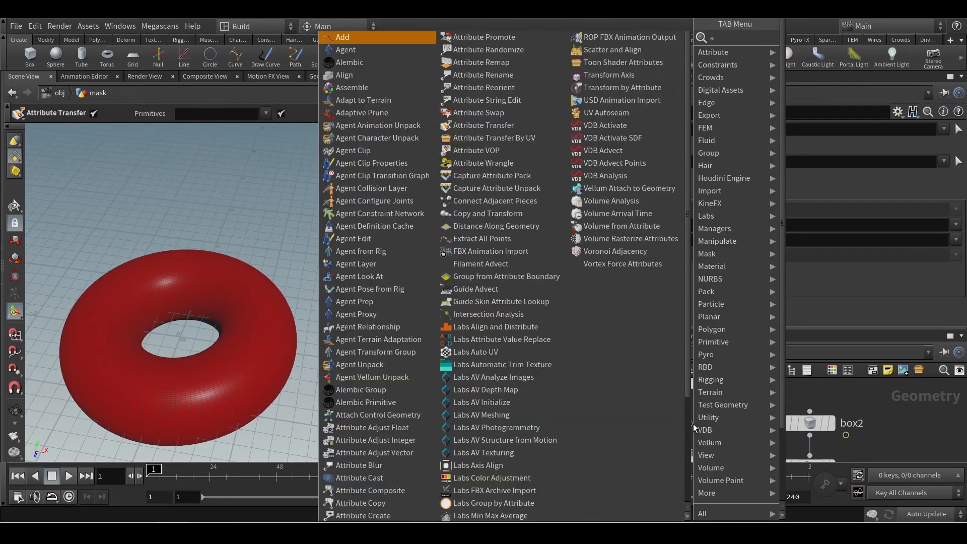
pyautogui.write('ttribc')
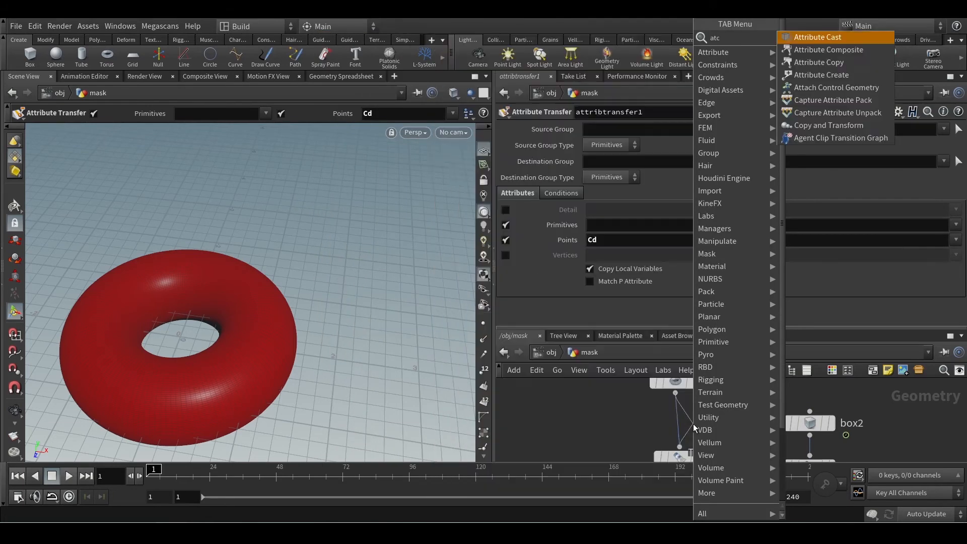
pyautogui.write('r')
pyautogui.press('Return')
pyautogui.moveTo(684, 195); pyautogui.dragTo(451, 249)
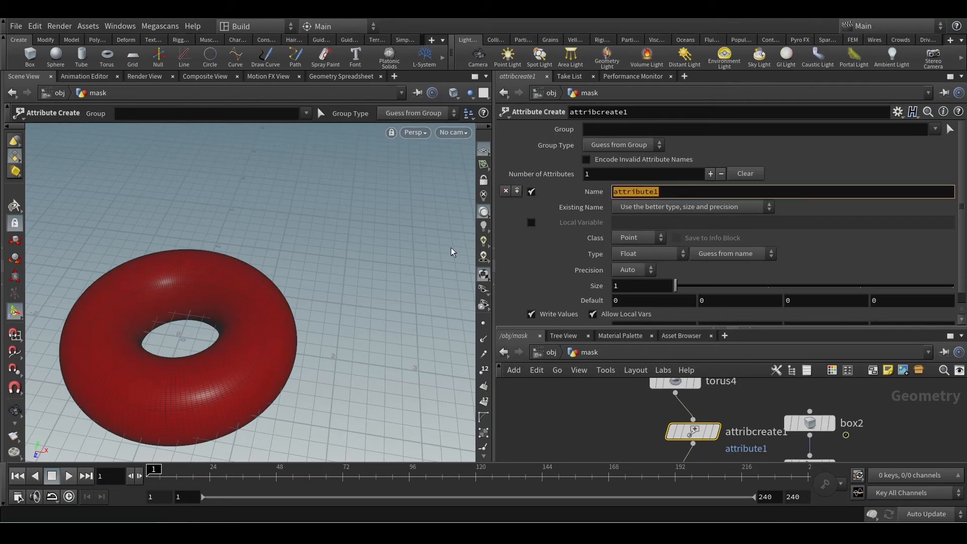
pyautogui.write('thinkTrix')
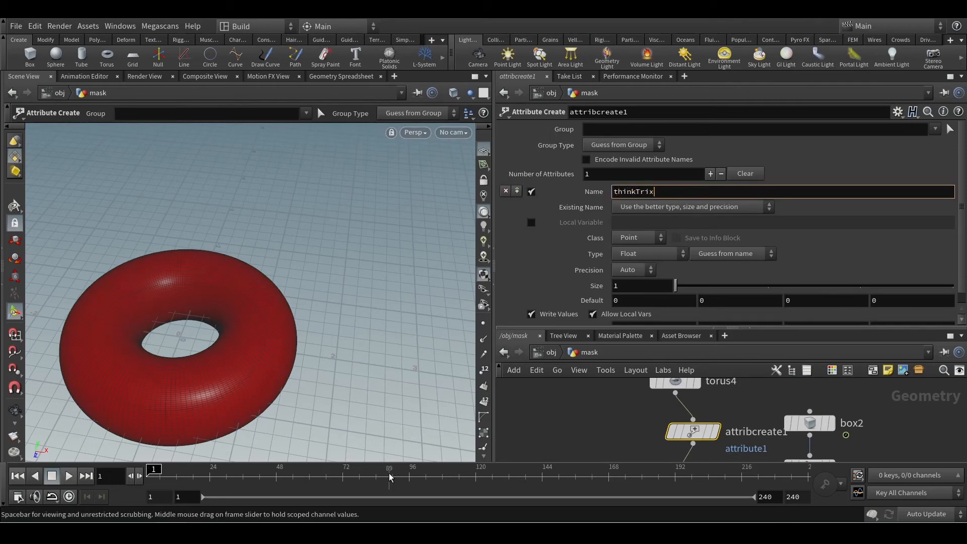
pyautogui.press('Return')
pyautogui.scroll(-1, 665, 181)
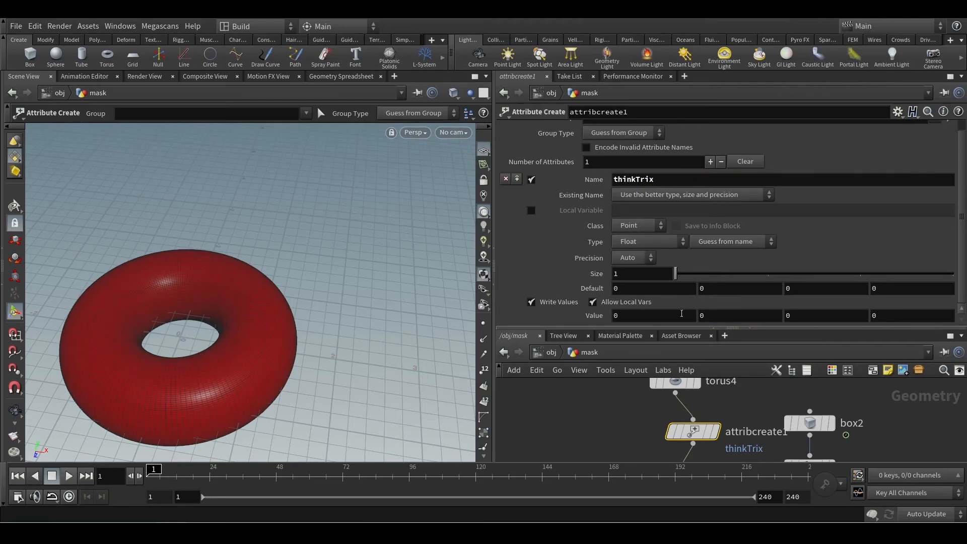
# - Duplicate attribcreate1, insert the copy between color2 and attribtransfer1, and set its thinkTrix value to 1
pyautogui.moveTo(734, 415); pyautogui.dragTo(649, 391, button='middle')
pyautogui.scroll(-2, 649, 393)
pyautogui.moveTo(668, 429); pyautogui.dragTo(632, 424, button='middle')
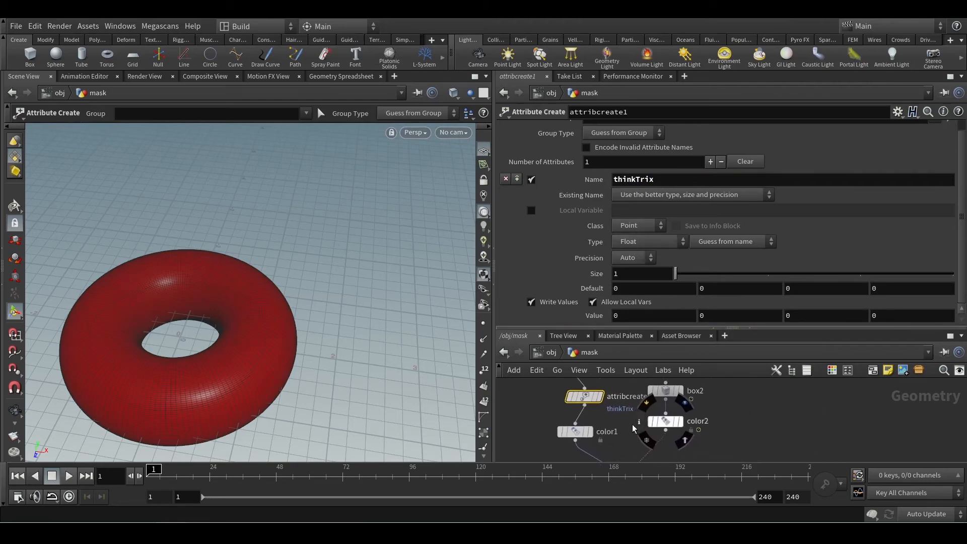
pyautogui.keyDown('alt'); pyautogui.moveTo(588, 401); pyautogui.dragTo(660, 458); pyautogui.keyUp('alt')
pyautogui.moveTo(660, 457); pyautogui.dragTo(663, 443, button='middle')
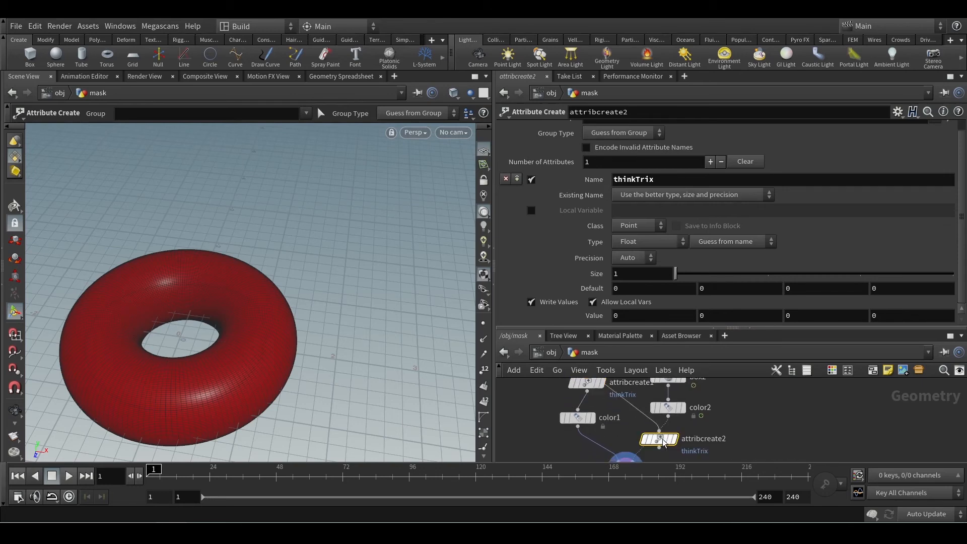
pyautogui.moveTo(663, 443); pyautogui.dragTo(676, 441)
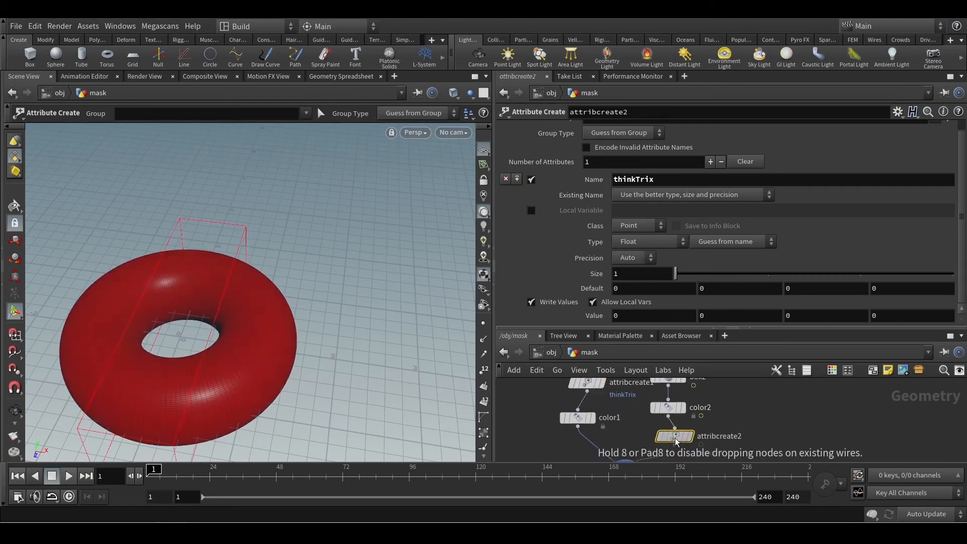
pyautogui.moveTo(745, 416)
pyautogui.mouseDown(button='middle')
pyautogui.moveTo(744, 440)
pyautogui.moveTo(740, 408)
pyautogui.mouseUp(button='middle')
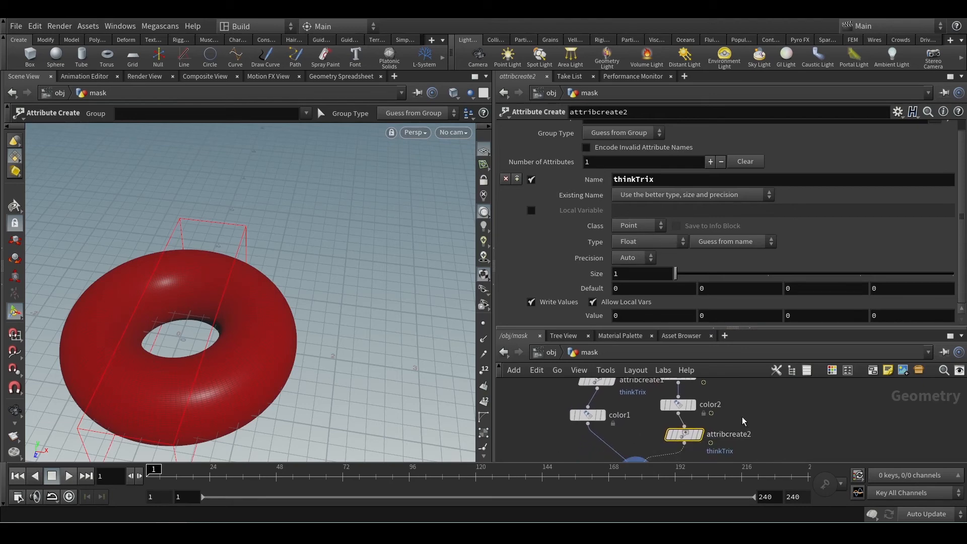
pyautogui.doubleClick(616, 315)
pyautogui.write('1')
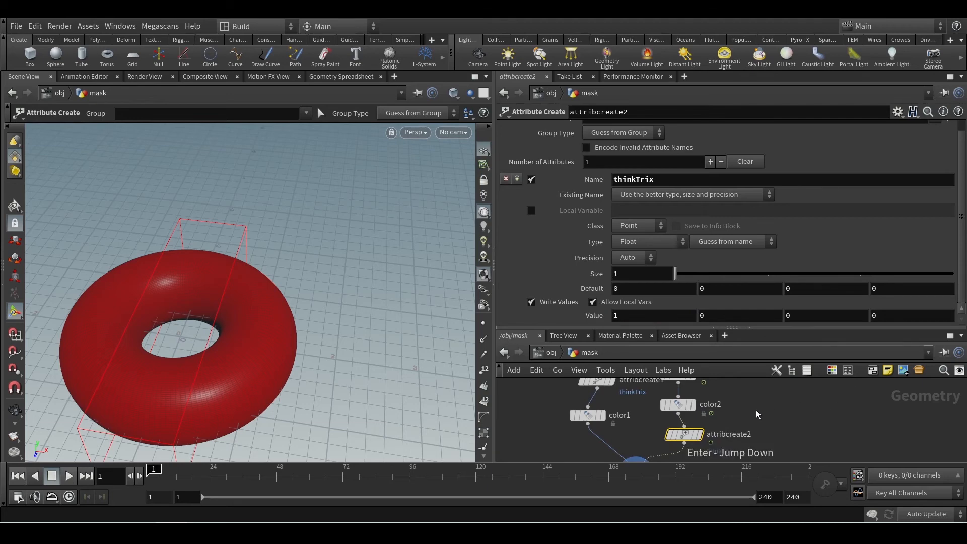
# - Select torus4, attribcreate1 and color1 and line them up in a straight vertical column
pyautogui.scroll(-1, 756, 410)
pyautogui.moveTo(756, 410); pyautogui.dragTo(798, 414, button='middle')
pyautogui.scroll(1, 713, 419)
pyautogui.scroll(-1, 709, 418)
pyautogui.moveTo(710, 422); pyautogui.dragTo(731, 448, button='middle')
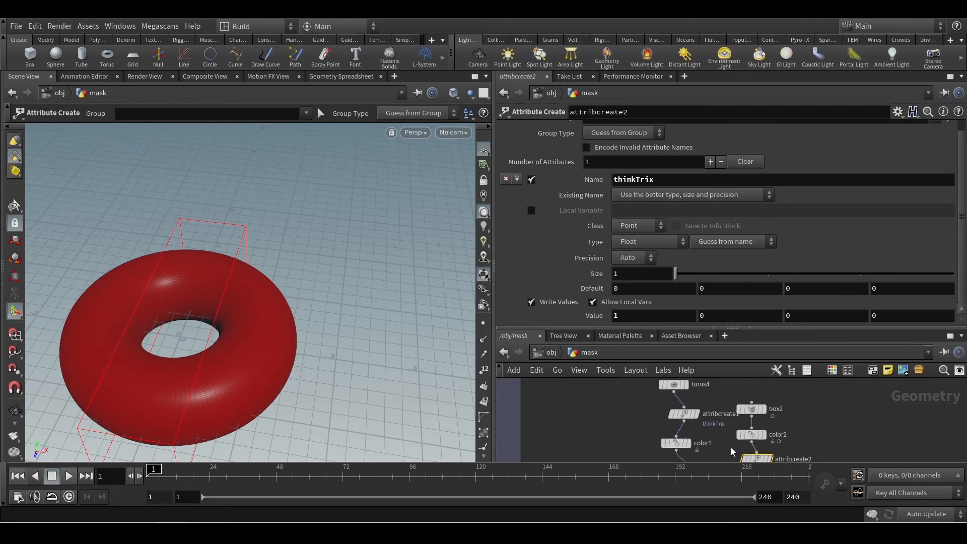
pyautogui.moveTo(647, 379); pyautogui.dragTo(700, 456)
pyautogui.moveTo(679, 418)
pyautogui.mouseDown()
pyautogui.moveTo(679, 436)
pyautogui.moveTo(662, 417)
pyautogui.mouseUp()
pyautogui.press('l')
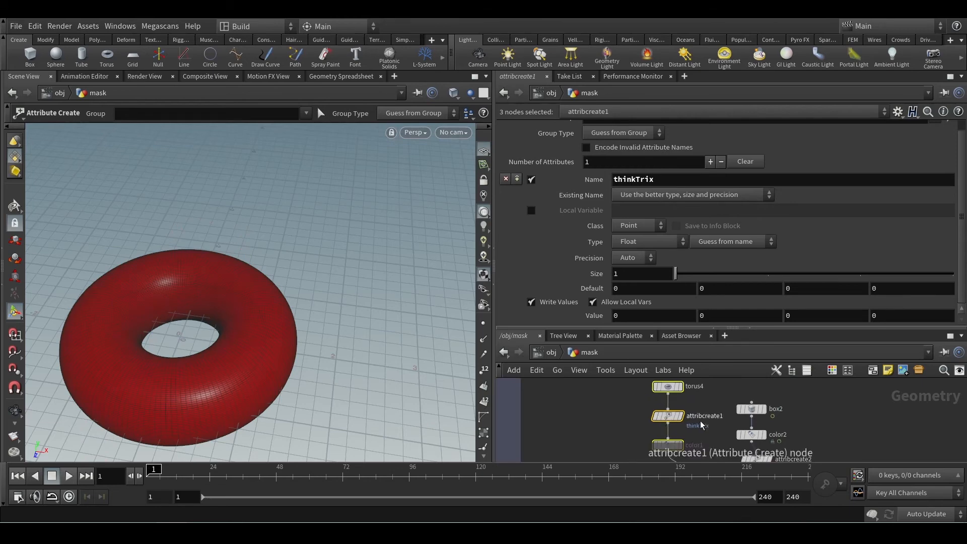
pyautogui.scroll(1, 701, 424)
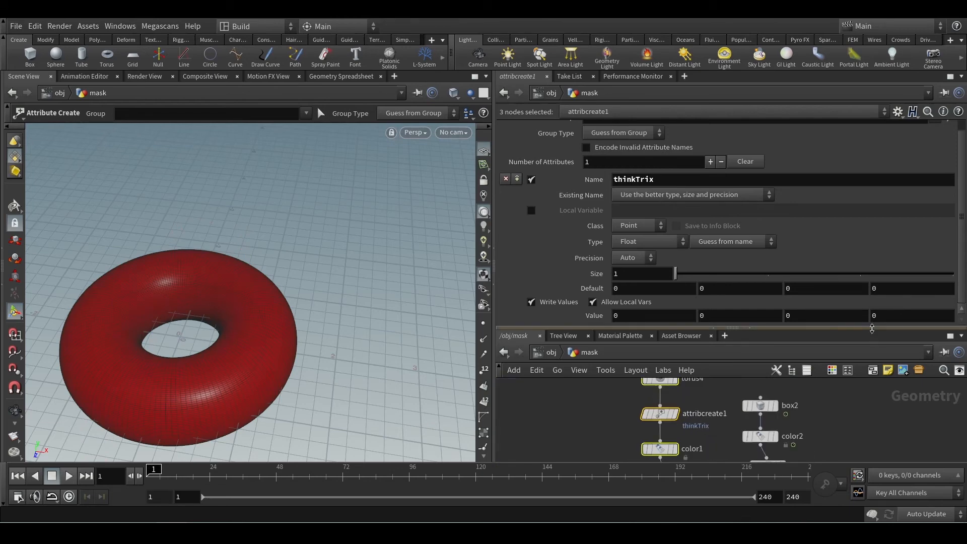
# - Display color1 and examine the torus's Cd and thinkTrix point values in the Geometry Spreadsheet
pyautogui.moveTo(873, 329); pyautogui.dragTo(866, 192)
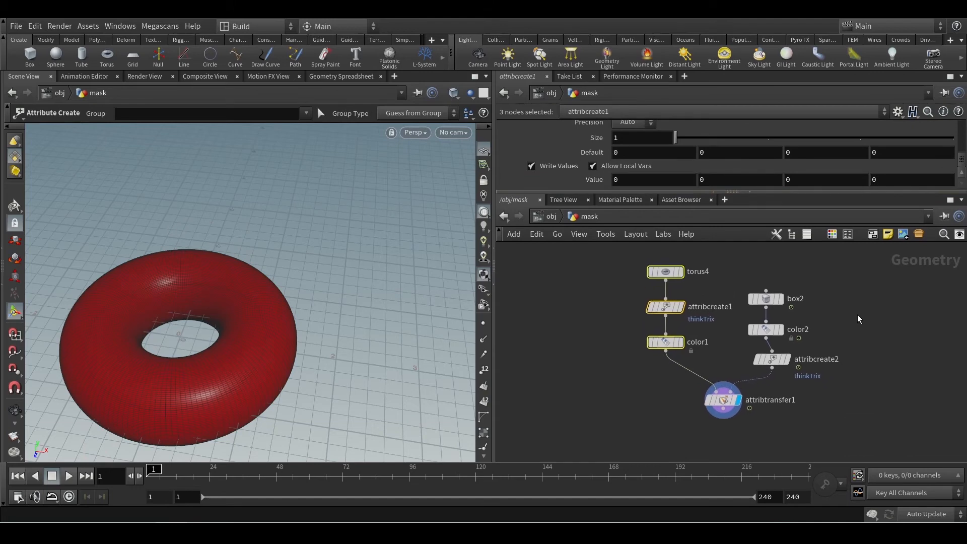
pyautogui.scroll(2, 725, 389)
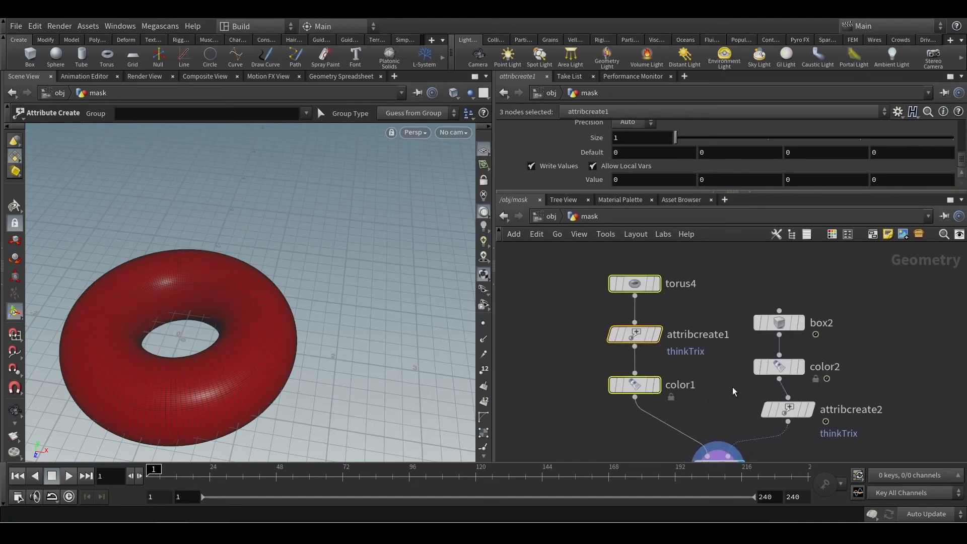
pyautogui.click(732, 392)
pyautogui.click(636, 386)
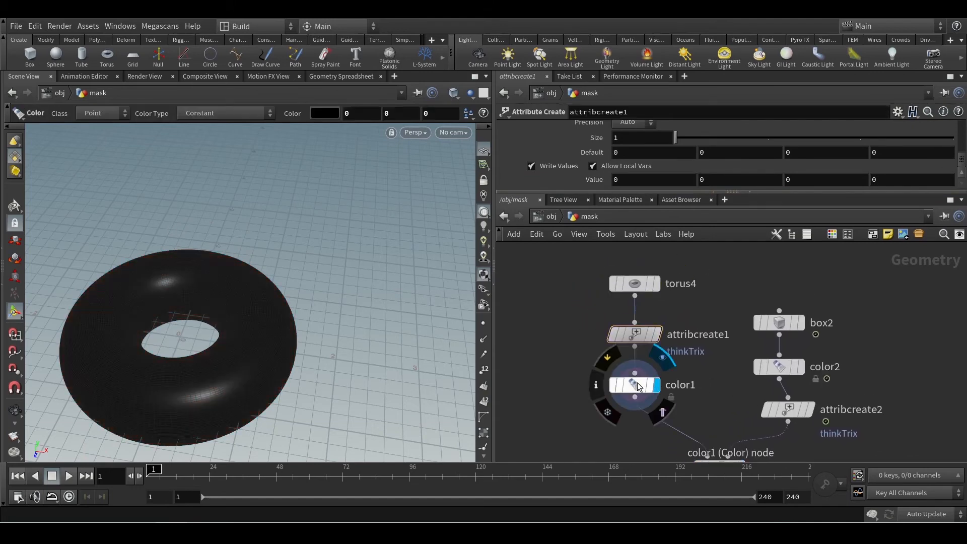
pyautogui.click(637, 383)
pyautogui.moveTo(576, 368); pyautogui.dragTo(698, 399)
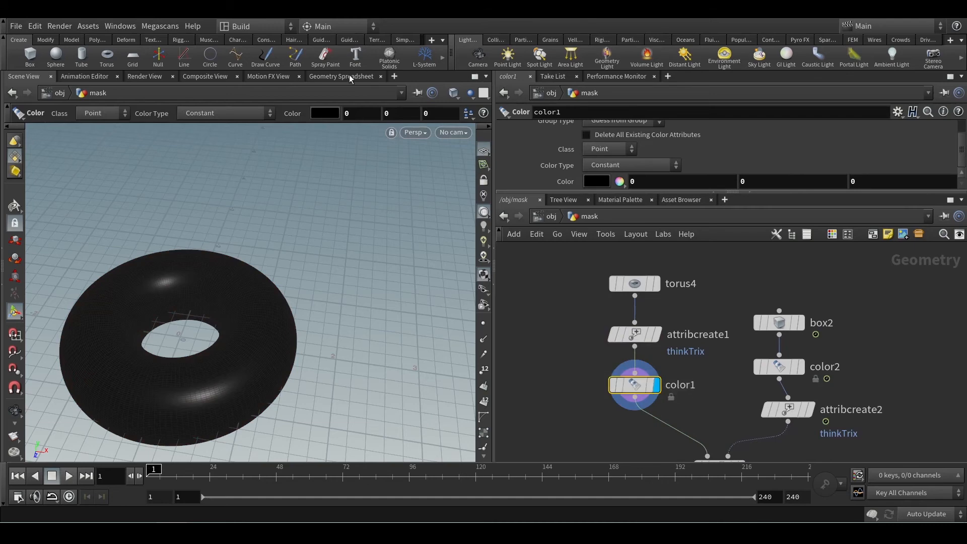
pyautogui.click(339, 77)
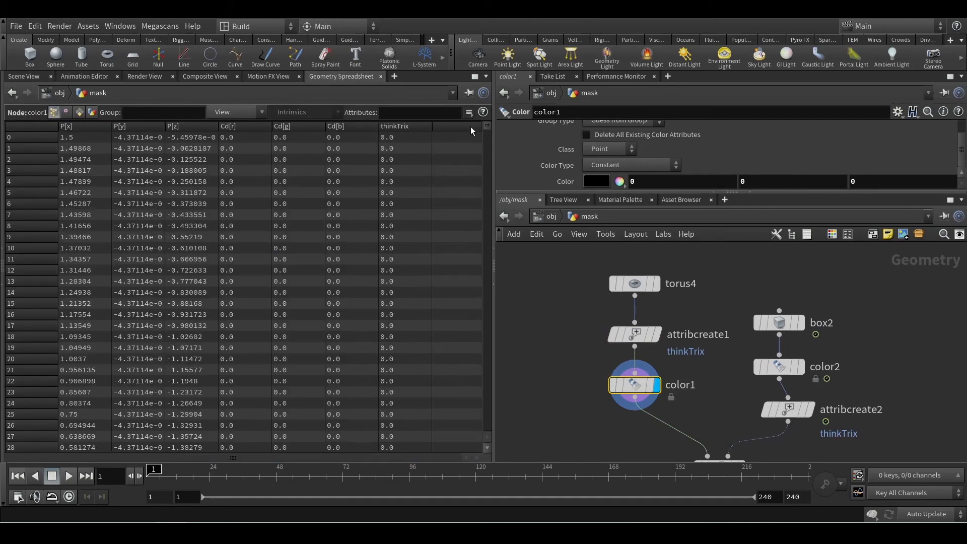
pyautogui.moveTo(485, 128); pyautogui.dragTo(511, 119)
# - Inspect attribcreate2's point attributes for comparison, return the display to color1, and select box2 to check its attributes
pyautogui.click(807, 409)
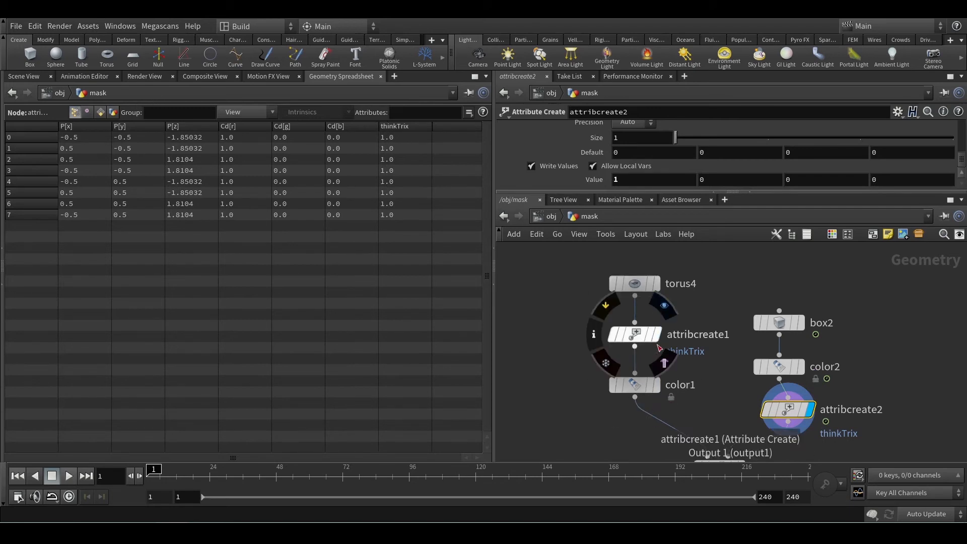
pyautogui.click(659, 385)
pyautogui.moveTo(769, 316); pyautogui.dragTo(814, 333)
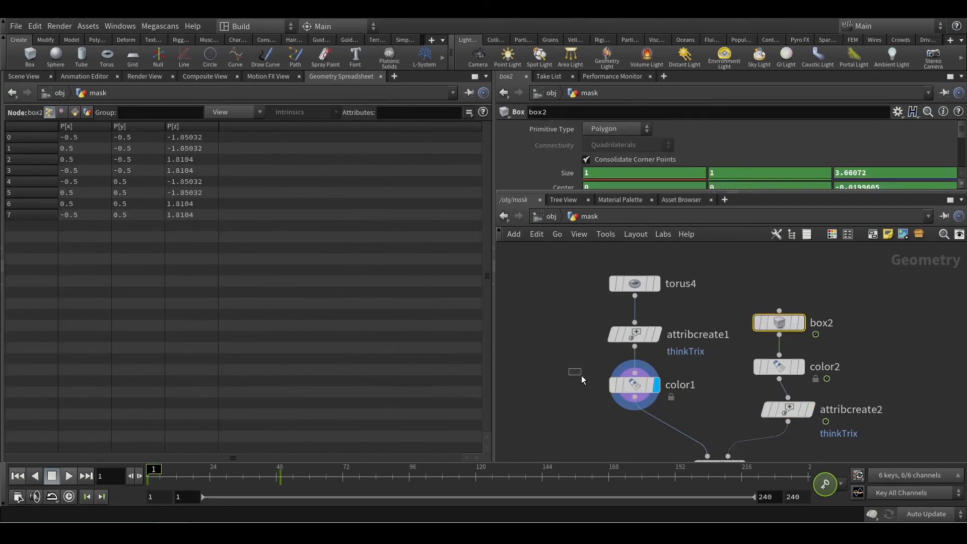
# - Select color1 to recheck its point attributes, return to the scene view, and display attribtransfer1
pyautogui.moveTo(581, 375); pyautogui.dragTo(676, 395)
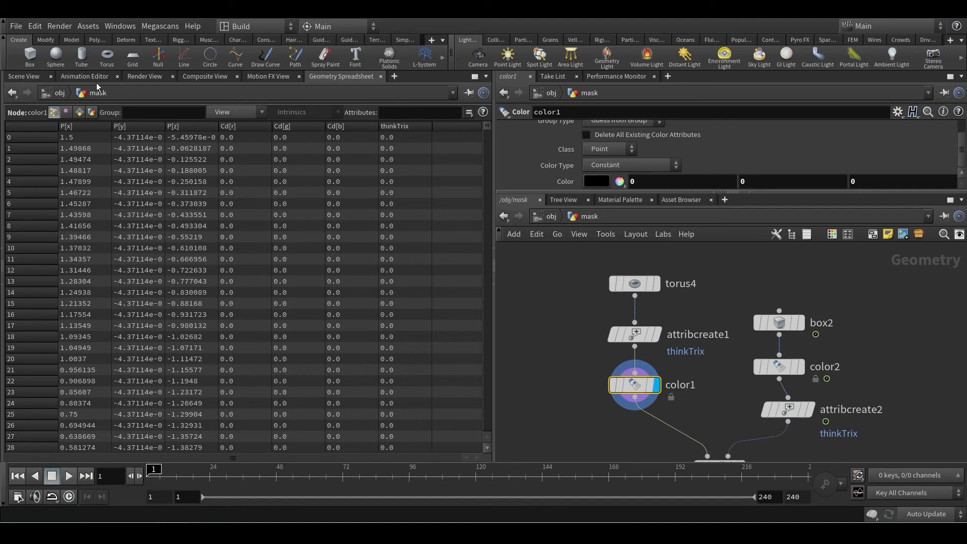
pyautogui.click(24, 78)
pyautogui.moveTo(723, 400); pyautogui.dragTo(712, 343, button='middle')
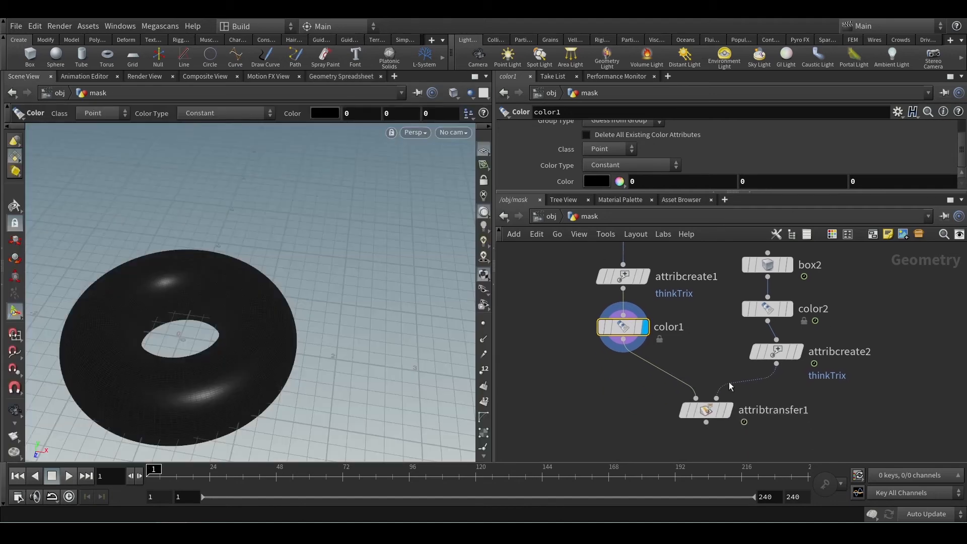
pyautogui.click(728, 411)
pyautogui.click(719, 414)
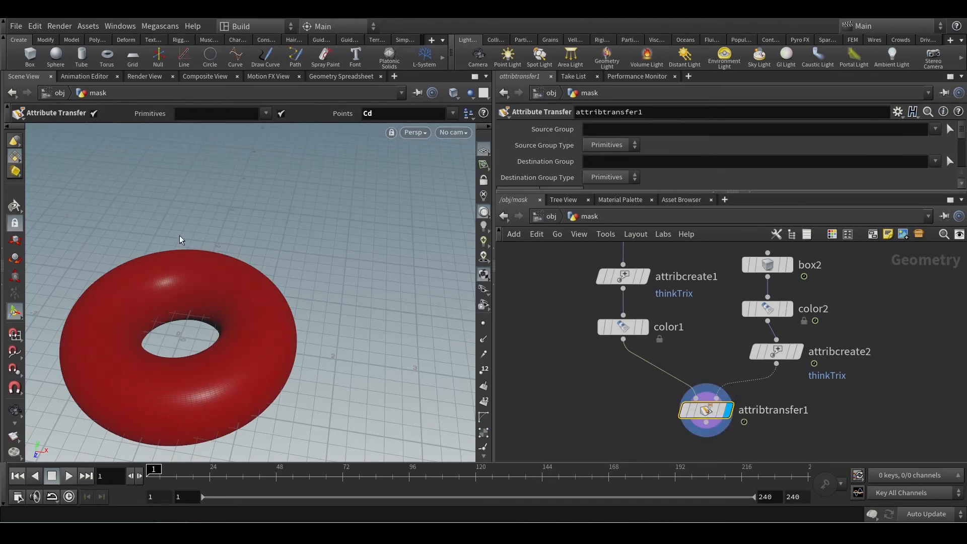
# - Add thinkTrix alongside Cd to the point attributes transferred by attribtransfer1
pyautogui.moveTo(723, 305); pyautogui.dragTo(717, 320, button='middle')
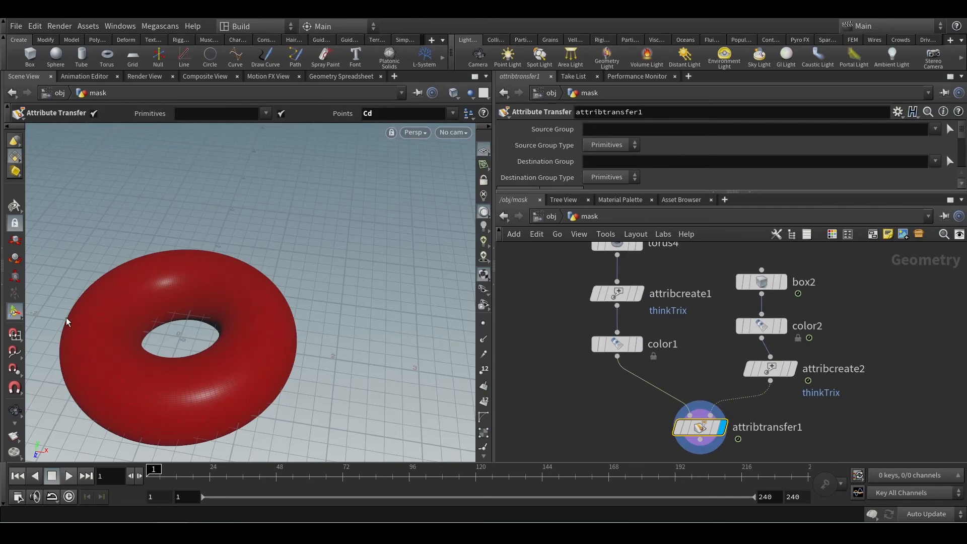
pyautogui.moveTo(624, 424); pyautogui.dragTo(755, 458)
pyautogui.scroll(-5, 763, 152)
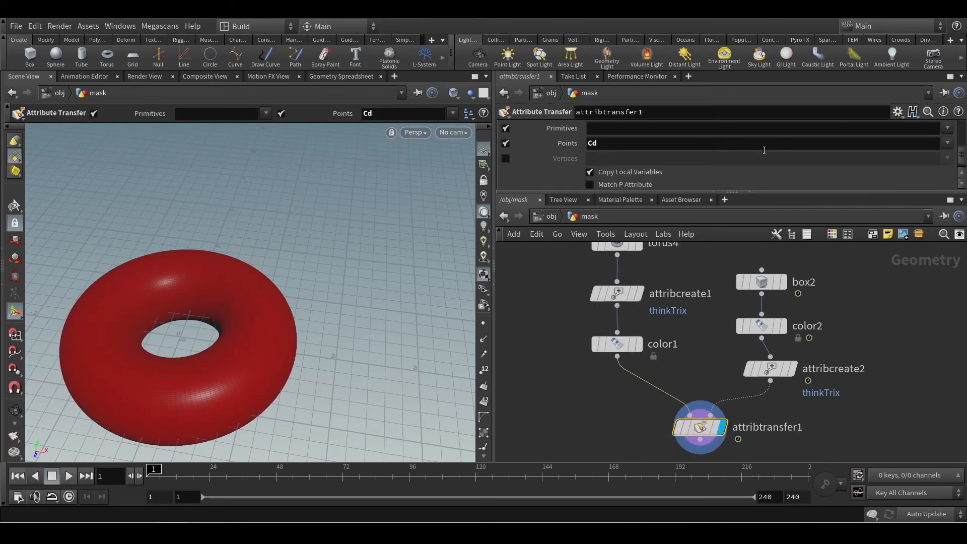
pyautogui.click(947, 145)
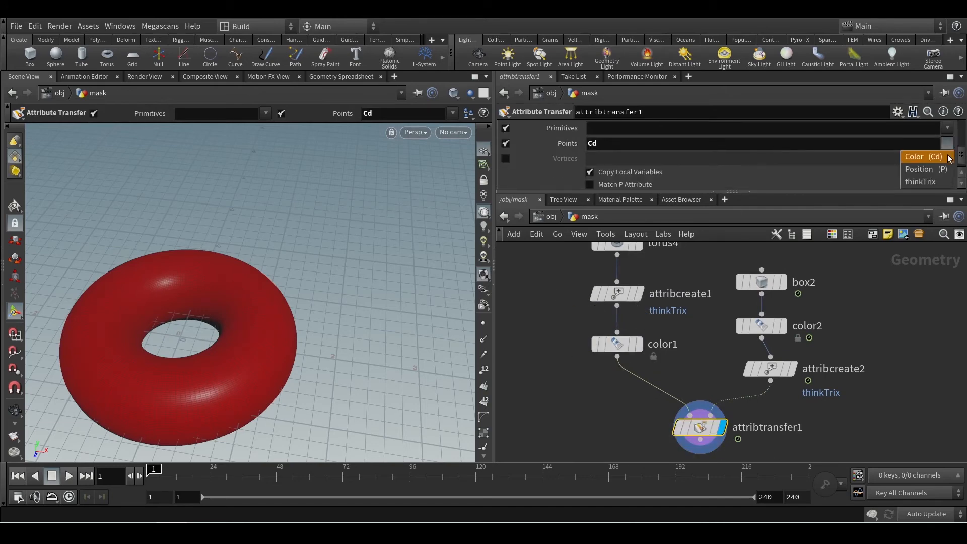
pyautogui.click(917, 184)
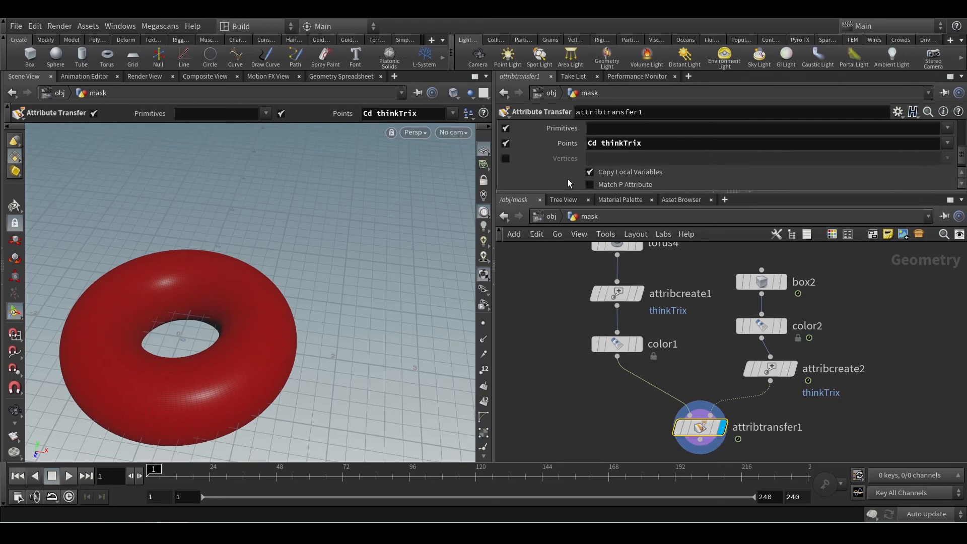
# - Check attribtransfer1's Cd and thinkTrix point values in the Geometry Spreadsheet, and return to the scene view
pyautogui.click(339, 76)
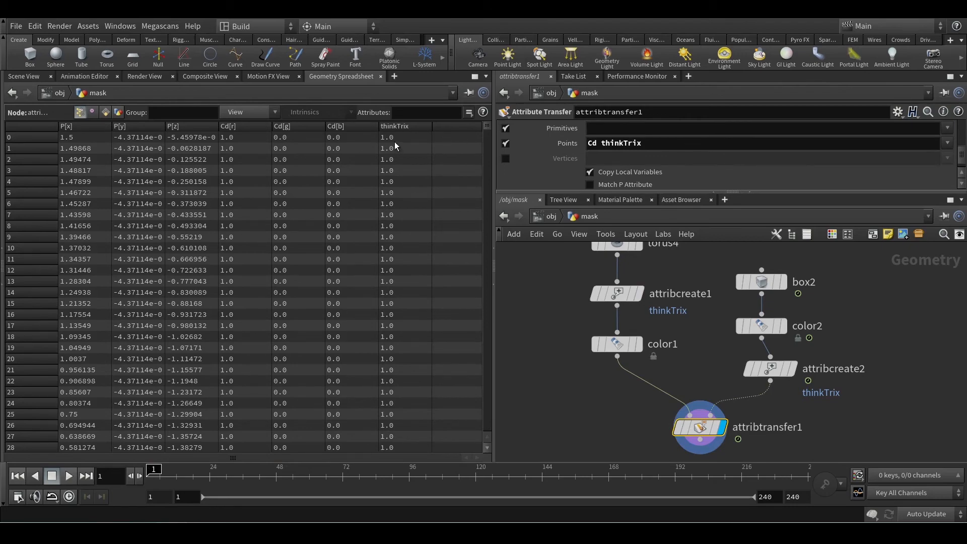
pyautogui.moveTo(487, 133)
pyautogui.mouseDown()
pyautogui.moveTo(497, 157)
pyautogui.moveTo(484, 427)
pyautogui.moveTo(485, 132)
pyautogui.mouseUp()
pyautogui.click(11, 76)
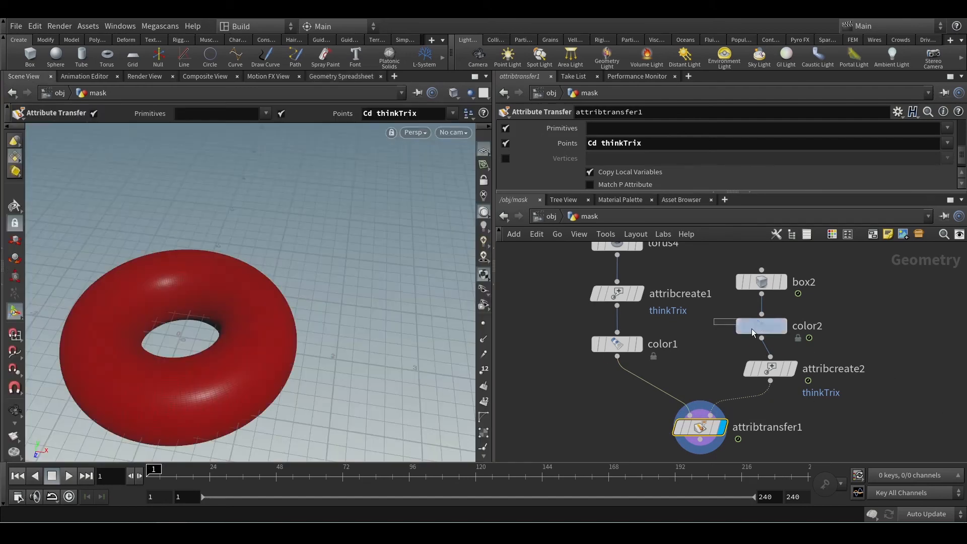
# - Select color2 and view the source box's outline around the torus
pyautogui.moveTo(751, 328); pyautogui.dragTo(848, 333)
pyautogui.keyDown('alt'); pyautogui.moveTo(347, 284); pyautogui.dragTo(298, 324, button='right'); pyautogui.keyUp('alt')
pyautogui.keyDown('alt'); pyautogui.moveTo(298, 324); pyautogui.dragTo(315, 343); pyautogui.keyUp('alt')
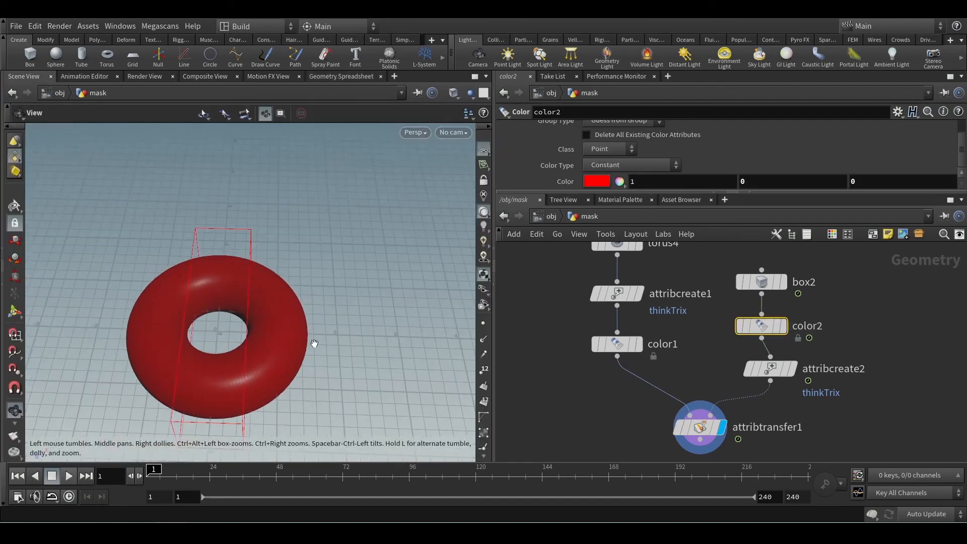
pyautogui.keyDown('alt'); pyautogui.moveTo(314, 343); pyautogui.dragTo(343, 297, button='middle'); pyautogui.keyUp('alt')
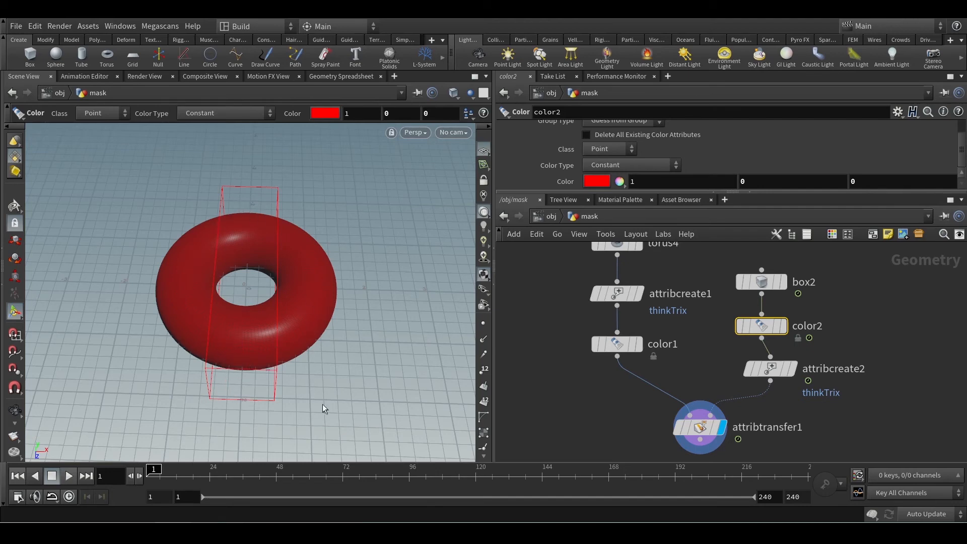
# - In attribtransfer1's conditions, reduce the Distance Threshold to 1.21
pyautogui.click(703, 428)
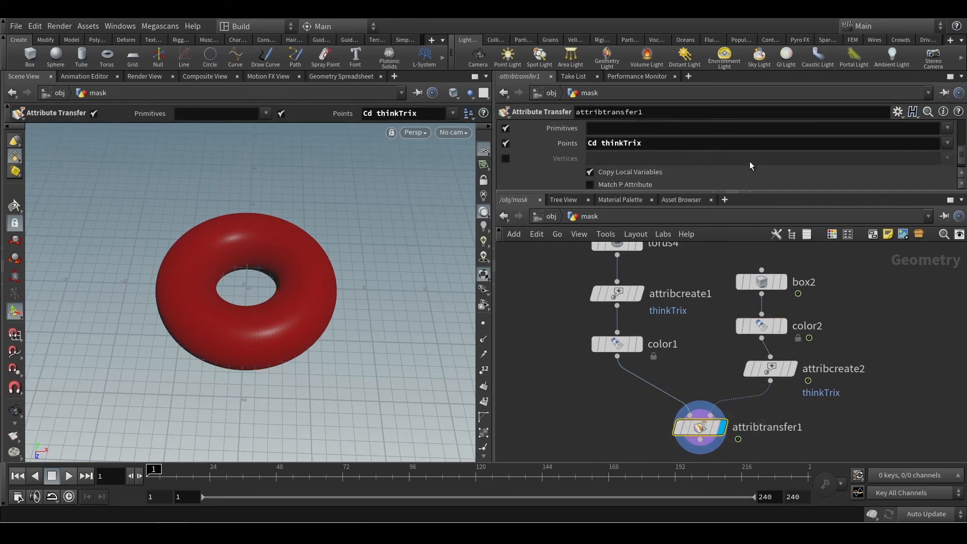
pyautogui.moveTo(743, 191); pyautogui.dragTo(747, 322)
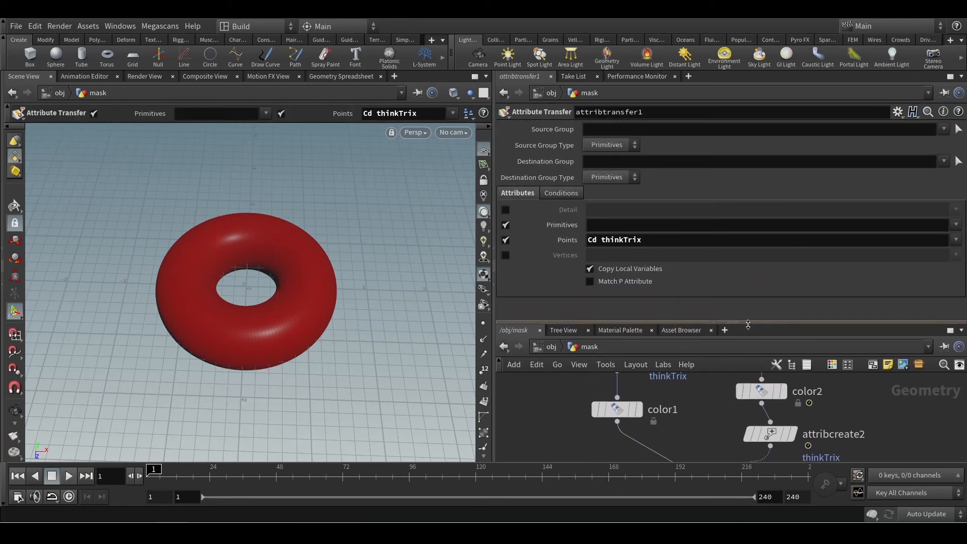
pyautogui.click(556, 195)
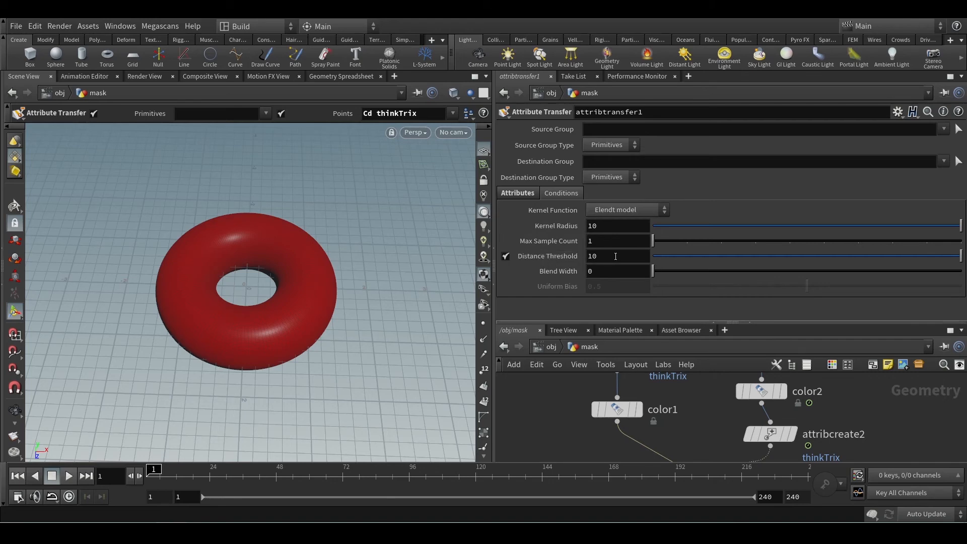
pyautogui.moveTo(616, 256); pyautogui.dragTo(762, 256)
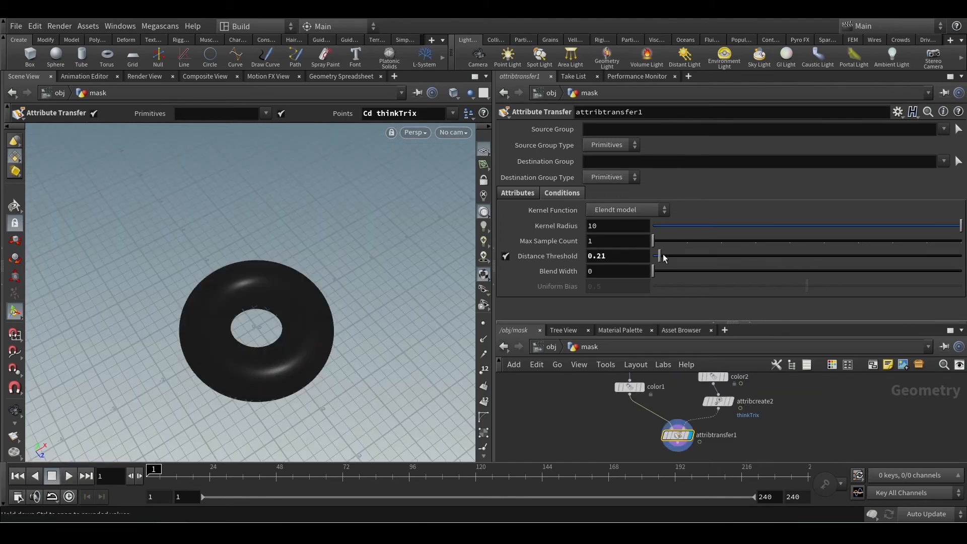
pyautogui.moveTo(663, 253); pyautogui.dragTo(903, 251)
pyautogui.moveTo(831, 253); pyautogui.dragTo(690, 263)
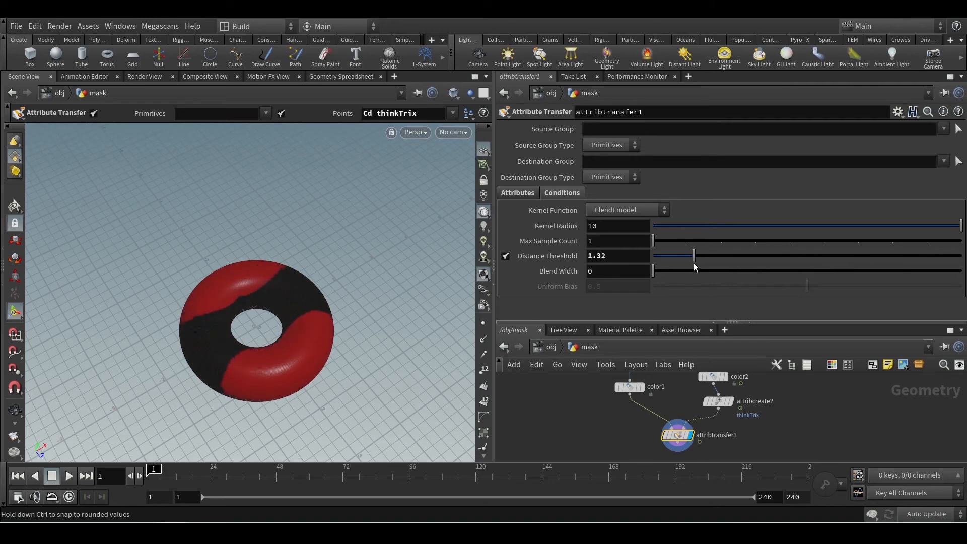
pyautogui.press('Escape')
pyautogui.moveTo(327, 403)
pyautogui.mouseDown()
pyautogui.moveTo(388, 339)
pyautogui.moveTo(323, 400)
pyautogui.mouseUp()
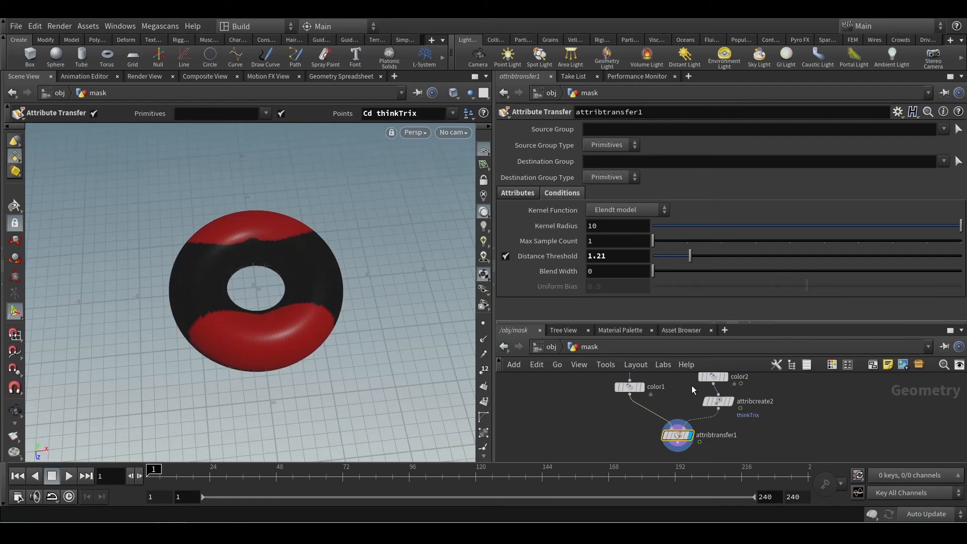
# - Show box2 as a shaded template over the torus and compare the red areas with the box's corners
pyautogui.moveTo(691, 385); pyautogui.dragTo(703, 412, button='middle')
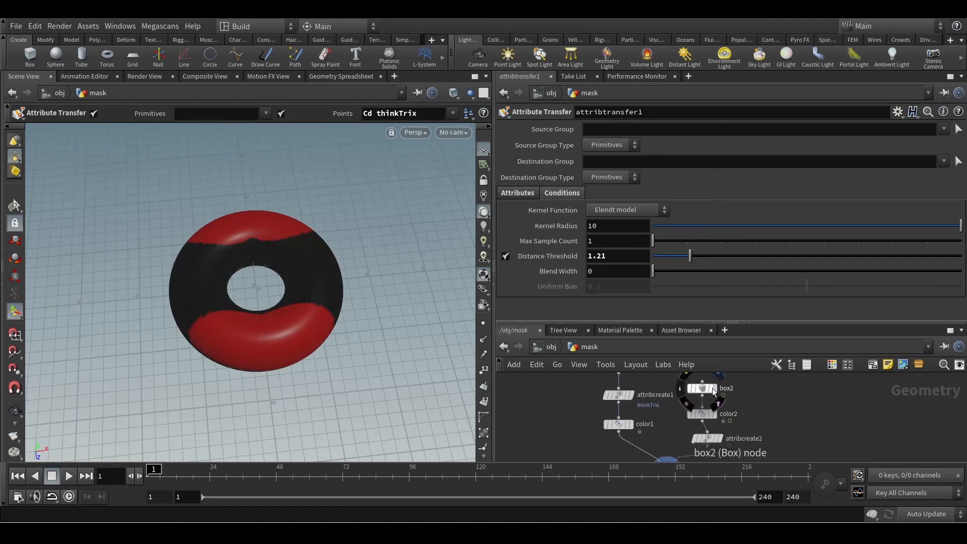
pyautogui.click(711, 388)
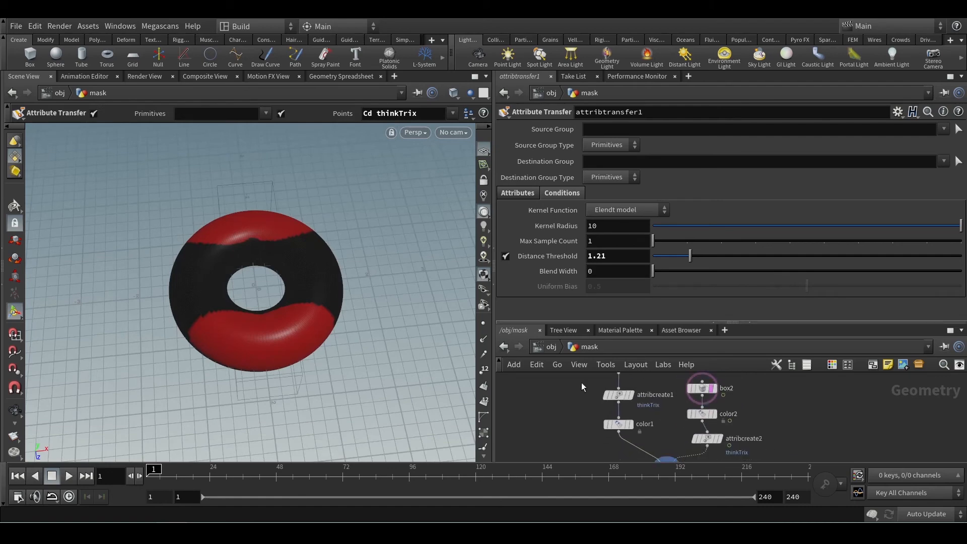
pyautogui.keyDown('ctrl'); pyautogui.click(711, 387); pyautogui.keyUp('ctrl')
pyautogui.keyDown('alt'); pyautogui.moveTo(297, 358); pyautogui.dragTo(334, 328); pyautogui.keyUp('alt')
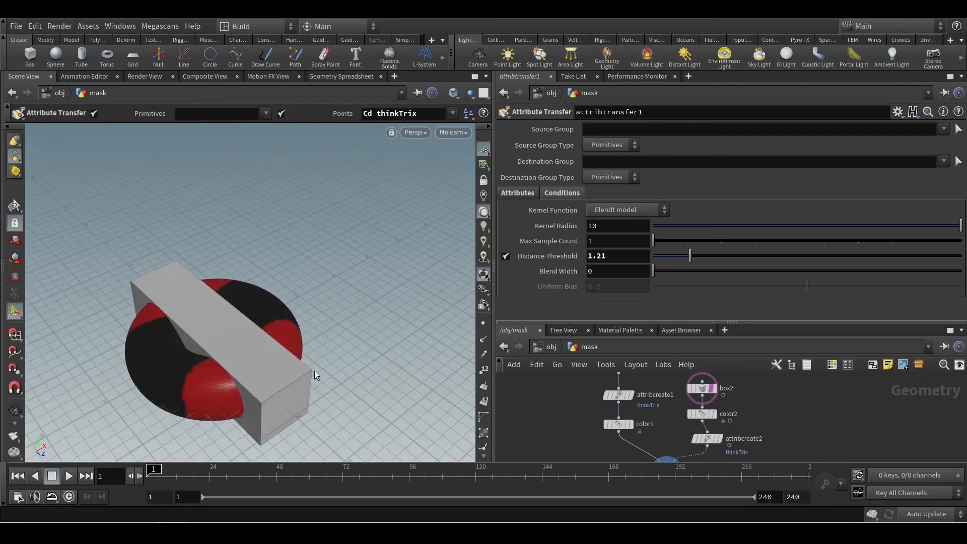
pyautogui.moveTo(376, 374)
pyautogui.keyDown('alt'); pyautogui.mouseDown()
pyautogui.moveTo(391, 307)
pyautogui.moveTo(266, 377)
pyautogui.moveTo(379, 381)
pyautogui.mouseUp(); pyautogui.keyUp('alt')
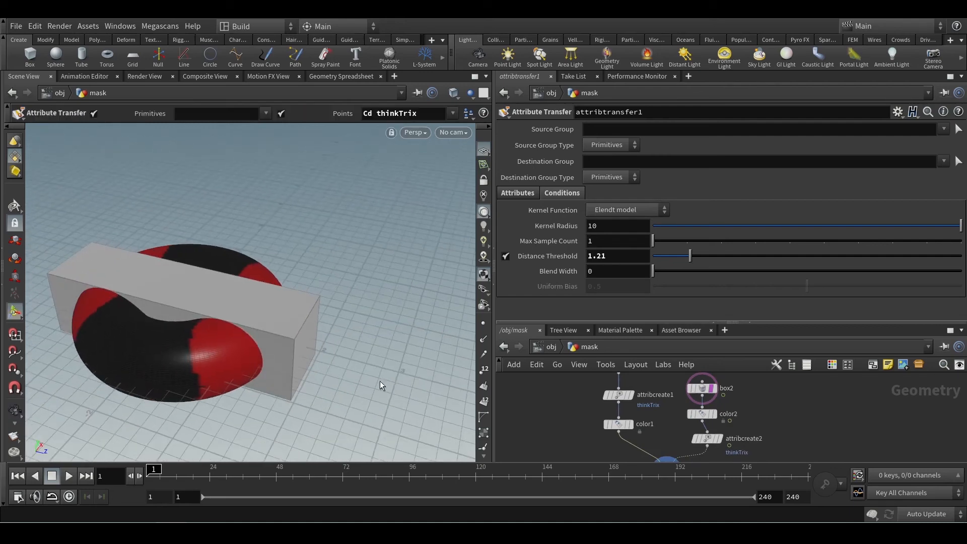
# - Change box2's primitive type to Polygon Mesh
pyautogui.click(516, 193)
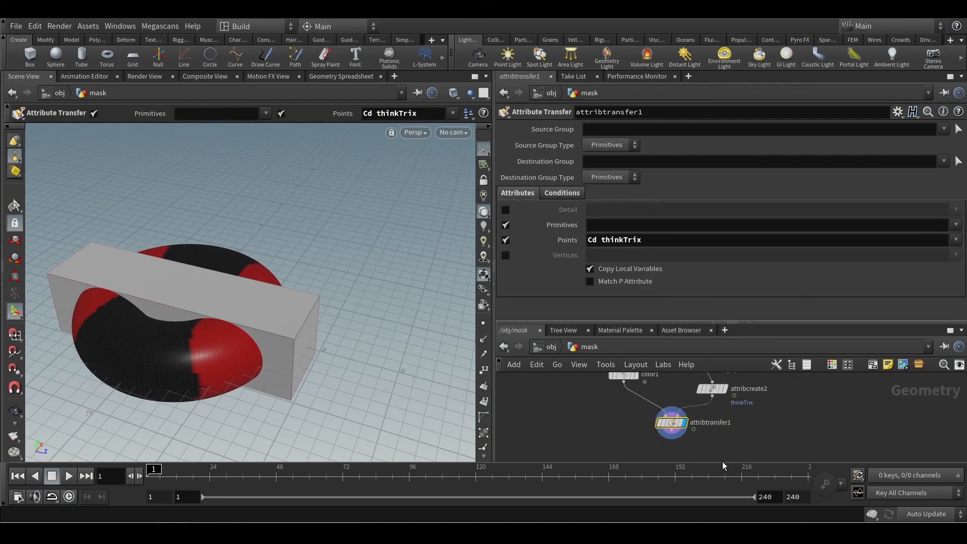
pyautogui.moveTo(623, 403); pyautogui.dragTo(583, 464, button='middle')
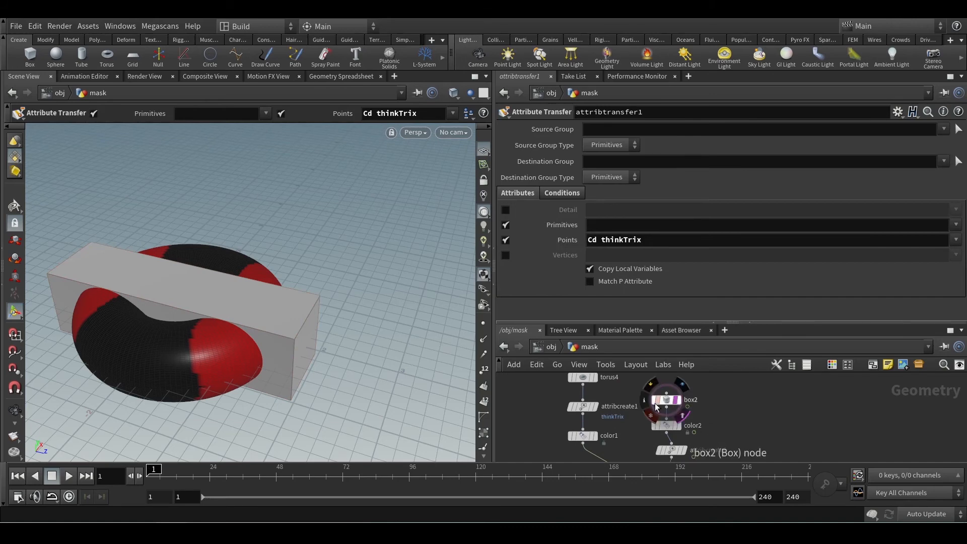
pyautogui.click(644, 400)
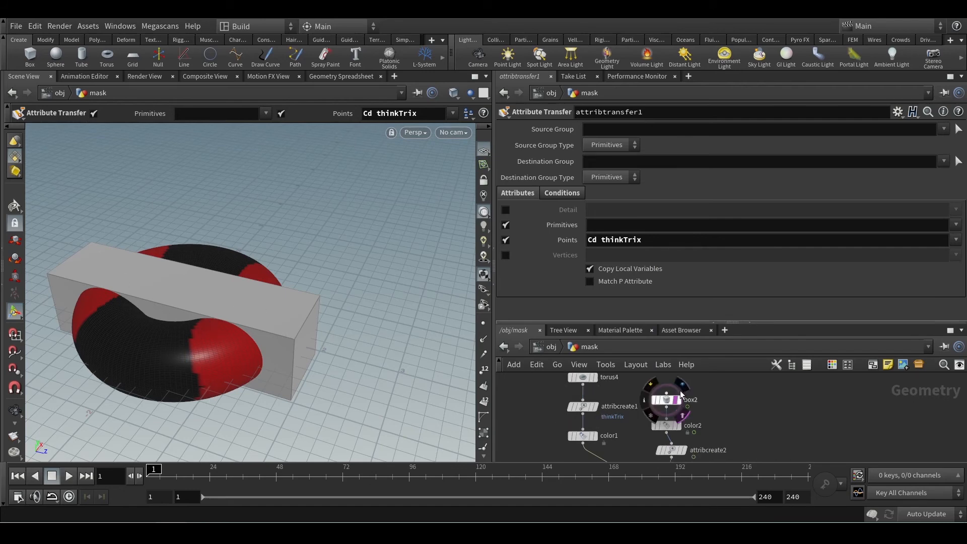
pyautogui.moveTo(721, 376); pyautogui.dragTo(644, 410)
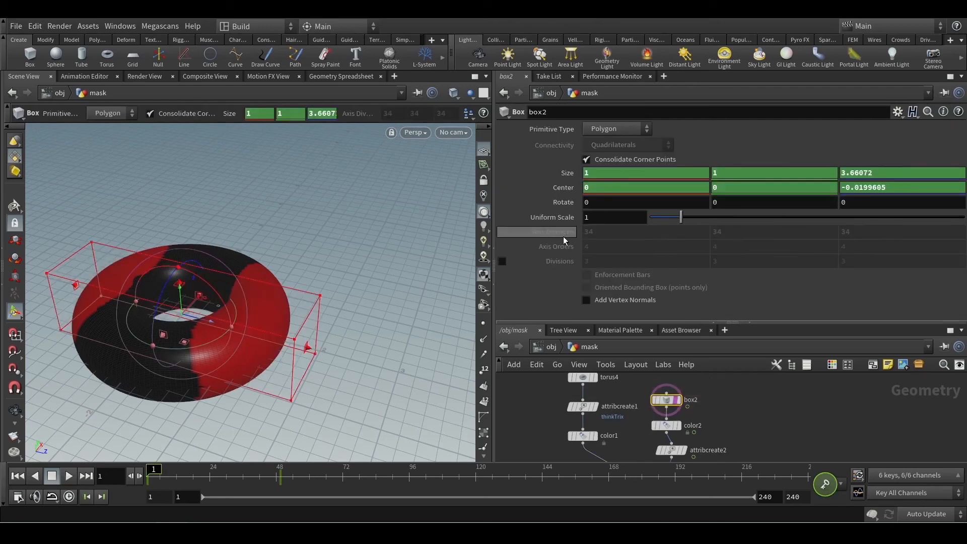
pyautogui.click(617, 134)
pyautogui.click(610, 154)
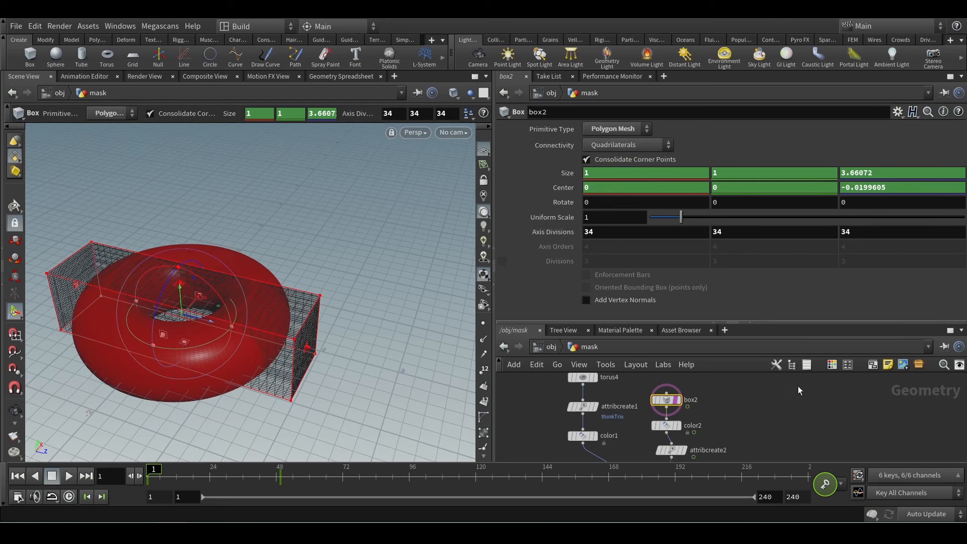
# - Reselect attribtransfer1 and turn off box2's template display
pyautogui.click(773, 419)
pyautogui.moveTo(771, 421)
pyautogui.mouseDown(button='middle')
pyautogui.moveTo(758, 395)
pyautogui.moveTo(741, 416)
pyautogui.moveTo(748, 414)
pyautogui.mouseUp(button='middle')
pyautogui.scroll(-1, 758, 395)
pyautogui.click(652, 447)
pyautogui.moveTo(652, 447); pyautogui.dragTo(654, 471, button='middle')
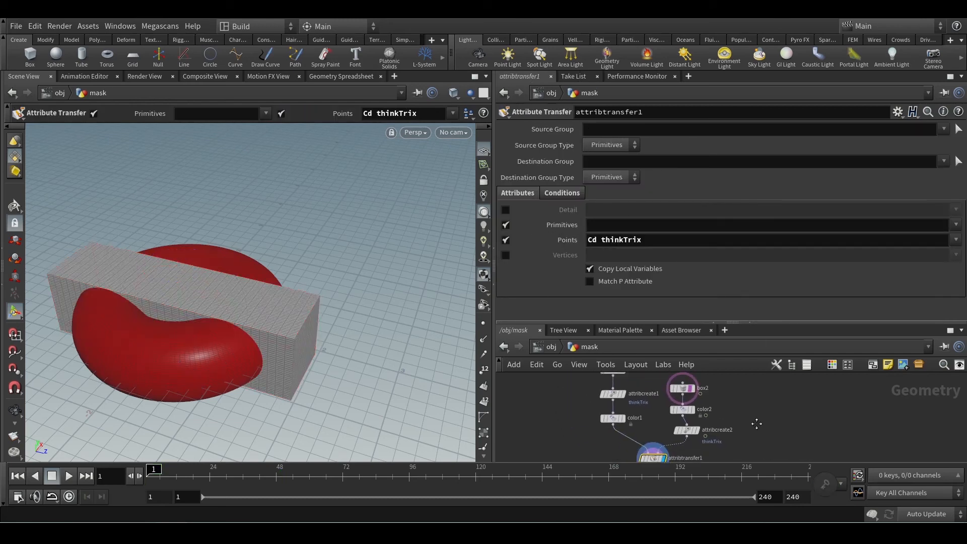
pyautogui.click(690, 401)
# - Set attribtransfer1's Distance Threshold to 0.13
pyautogui.moveTo(760, 422); pyautogui.dragTo(771, 396, button='middle')
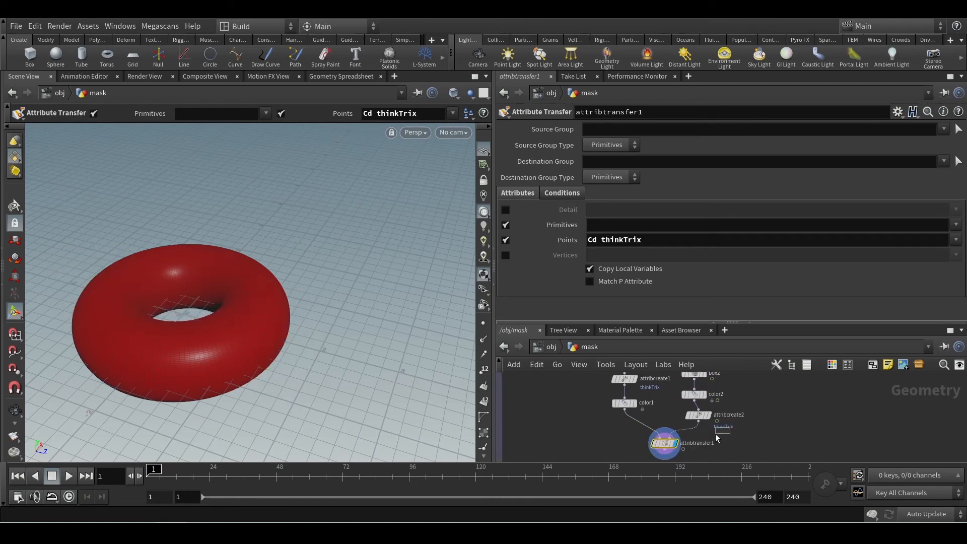
pyautogui.click(562, 193)
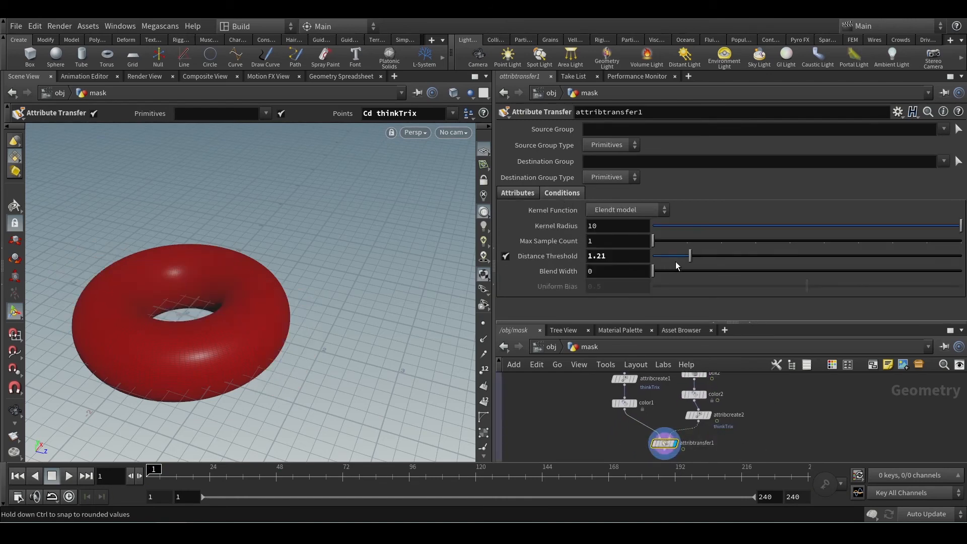
pyautogui.moveTo(681, 260); pyautogui.dragTo(657, 258)
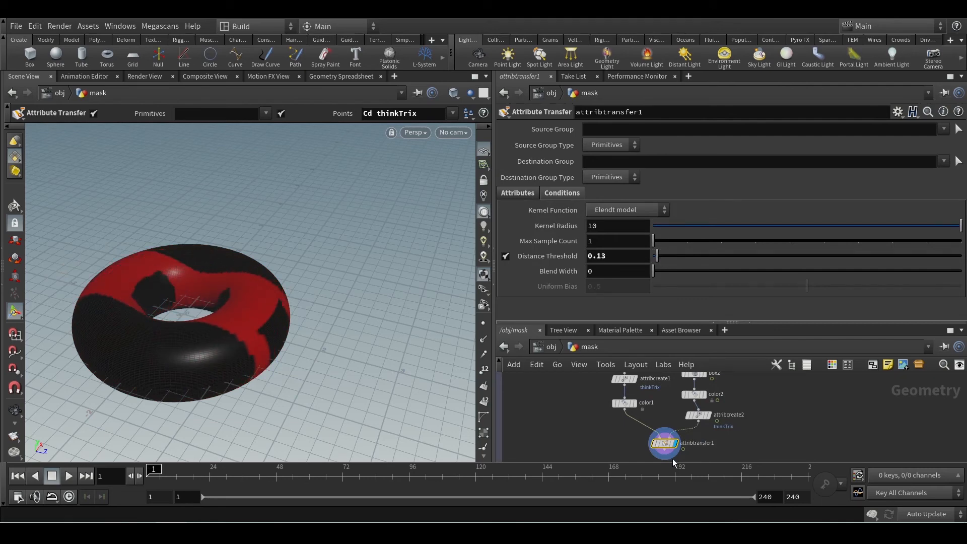
# - Overlay box2 on the torus to compare it with the transferred red area, then hide the overlay again
pyautogui.scroll(2, 732, 436)
pyautogui.moveTo(733, 435); pyautogui.dragTo(754, 458, button='middle')
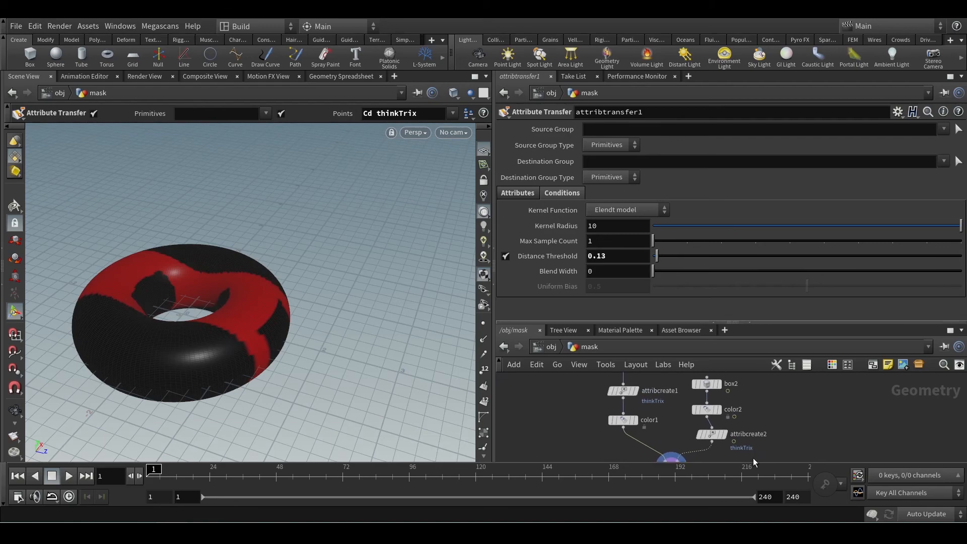
pyautogui.click(714, 386)
pyautogui.keyDown('alt'); pyautogui.moveTo(376, 287); pyautogui.dragTo(339, 295); pyautogui.keyUp('alt')
pyautogui.scroll(-2, 342, 329)
pyautogui.moveTo(790, 416); pyautogui.dragTo(790, 389, button='middle')
pyautogui.moveTo(726, 417); pyautogui.dragTo(731, 443, button='middle')
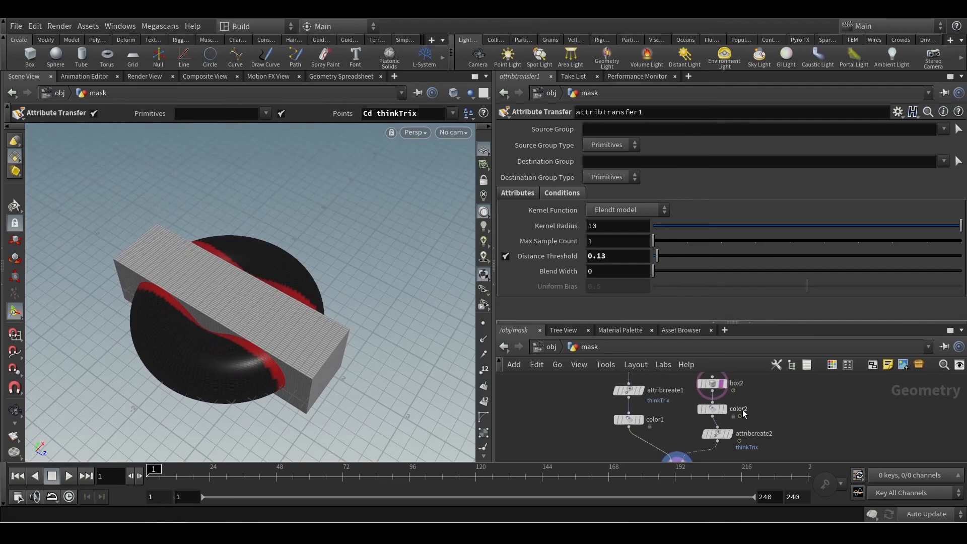
pyautogui.click(719, 384)
pyautogui.keyDown('alt'); pyautogui.moveTo(262, 323); pyautogui.dragTo(427, 319); pyautogui.keyUp('alt')
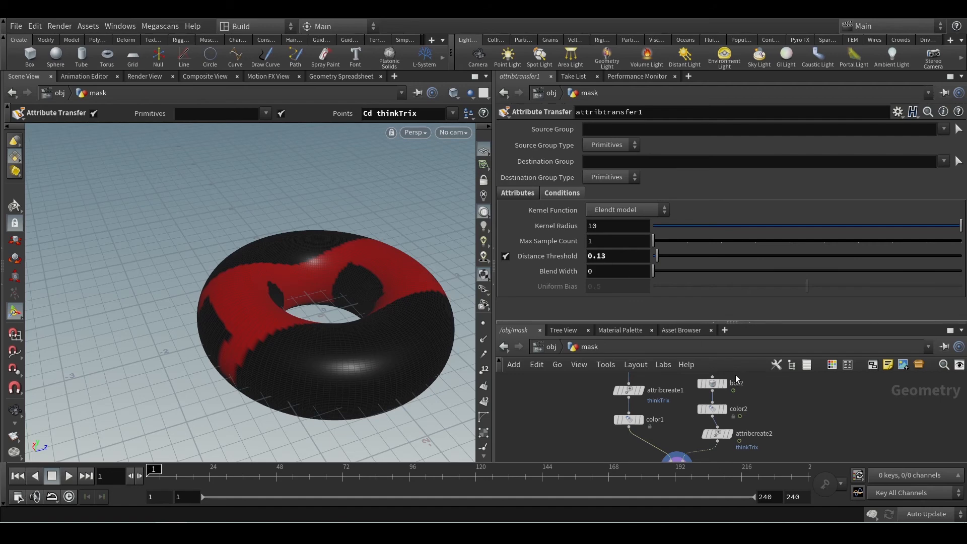
# - Select box2 and move it well above color2 to leave room on the wire between them
pyautogui.moveTo(754, 386); pyautogui.dragTo(751, 404, button='middle')
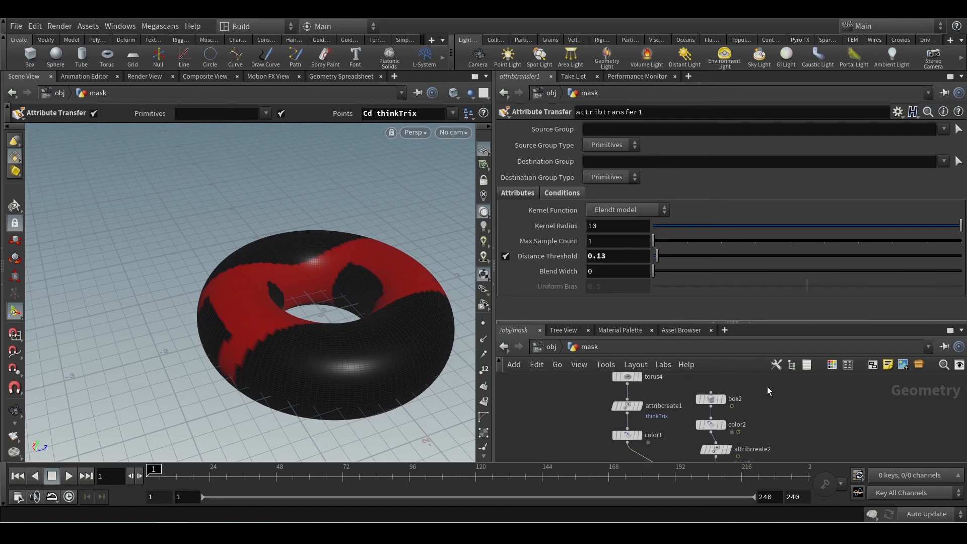
pyautogui.moveTo(767, 388); pyautogui.dragTo(686, 406)
pyautogui.moveTo(686, 404); pyautogui.dragTo(686, 406)
pyautogui.scroll(2, 767, 419)
pyautogui.moveTo(767, 419); pyautogui.dragTo(799, 415, button='middle')
pyautogui.moveTo(736, 394)
pyautogui.mouseDown()
pyautogui.moveTo(772, 373)
pyautogui.moveTo(734, 382)
pyautogui.mouseUp()
pyautogui.moveTo(773, 425); pyautogui.dragTo(769, 412, button='middle')
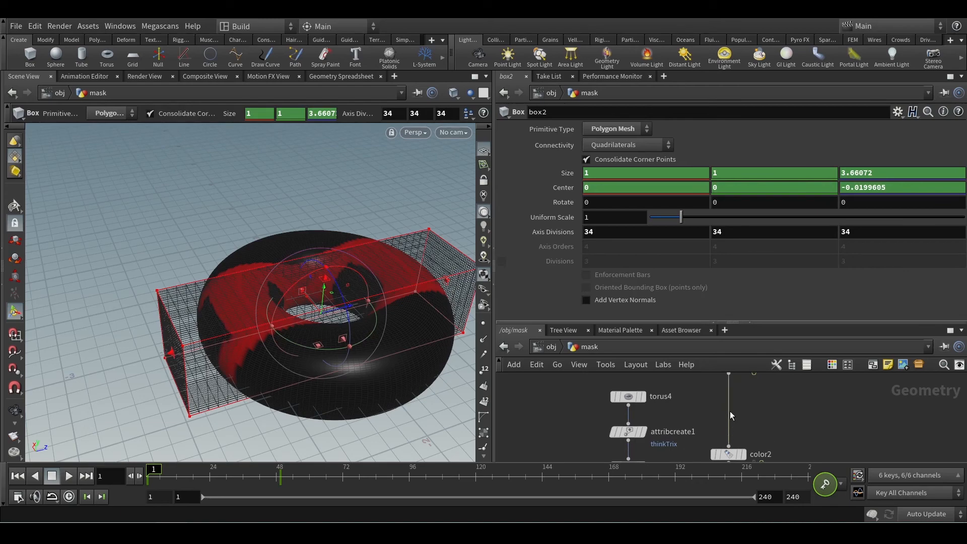
# - Insert a Points from Volume node on the wire between box2 and color2
pyautogui.click(730, 416)
pyautogui.press('Tab')
pyautogui.write('poi')
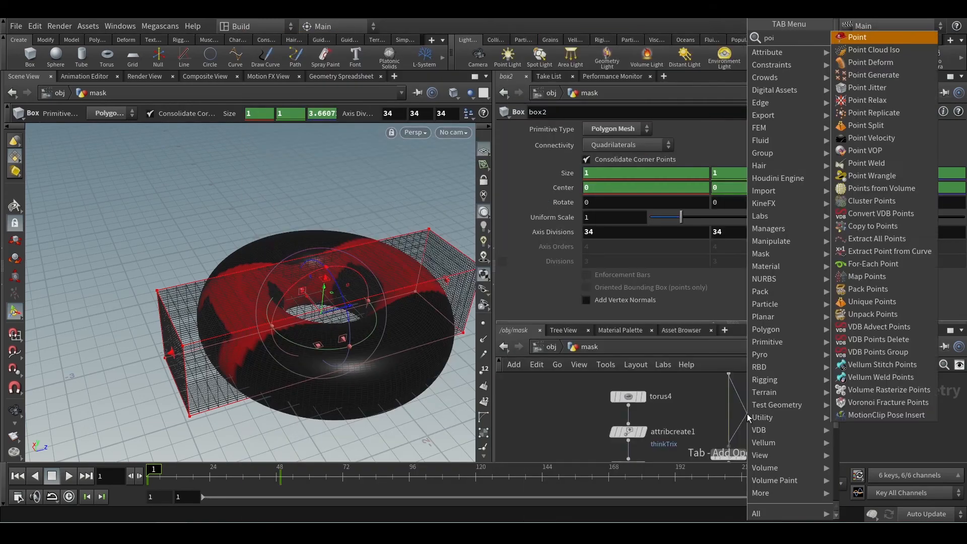
pyautogui.write('nt fr')
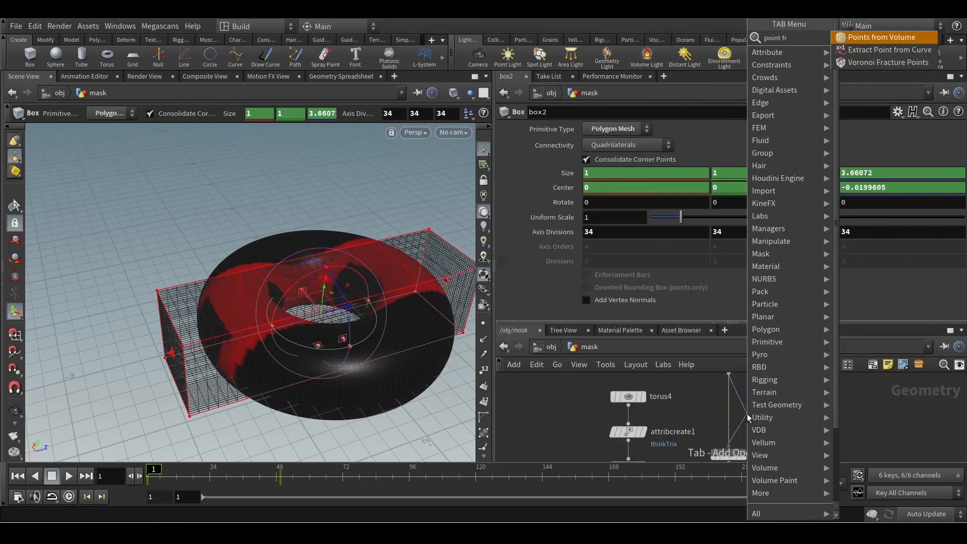
pyautogui.press('Return')
pyautogui.click(747, 413)
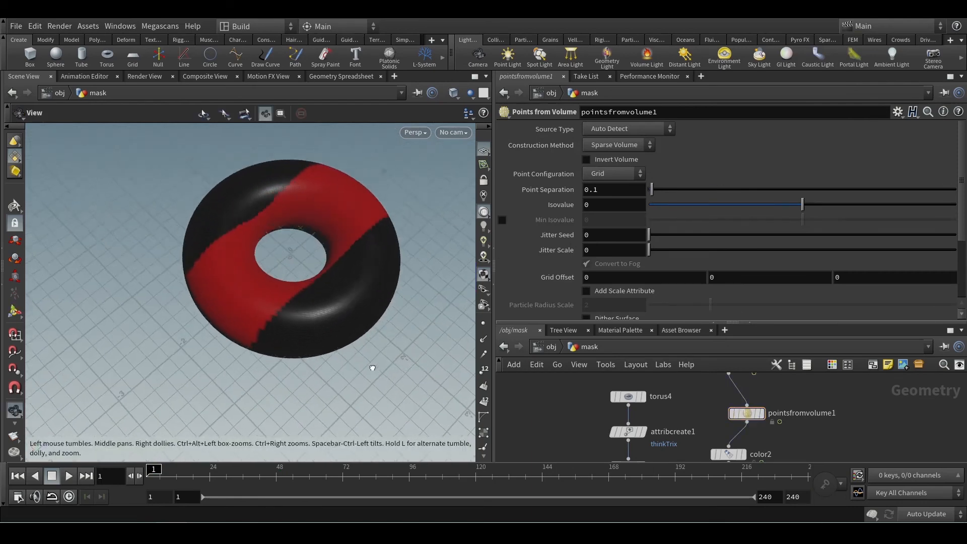
# - Display pointsfromvolume1 and color2 in turn to examine the points filling the box
pyautogui.keyDown('alt'); pyautogui.moveTo(372, 368); pyautogui.dragTo(334, 396); pyautogui.keyUp('alt')
pyautogui.click(762, 414)
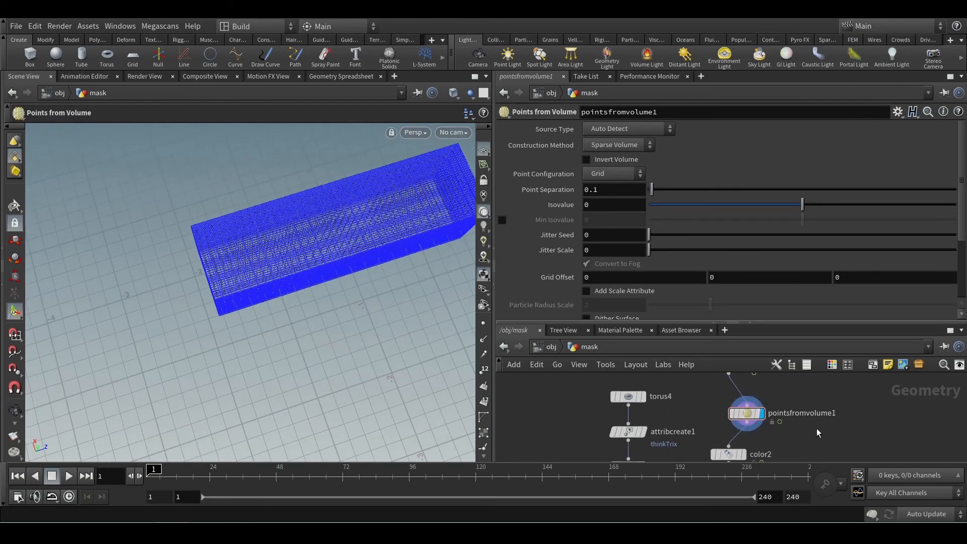
pyautogui.moveTo(818, 433); pyautogui.dragTo(804, 406, button='middle')
pyautogui.click(716, 428)
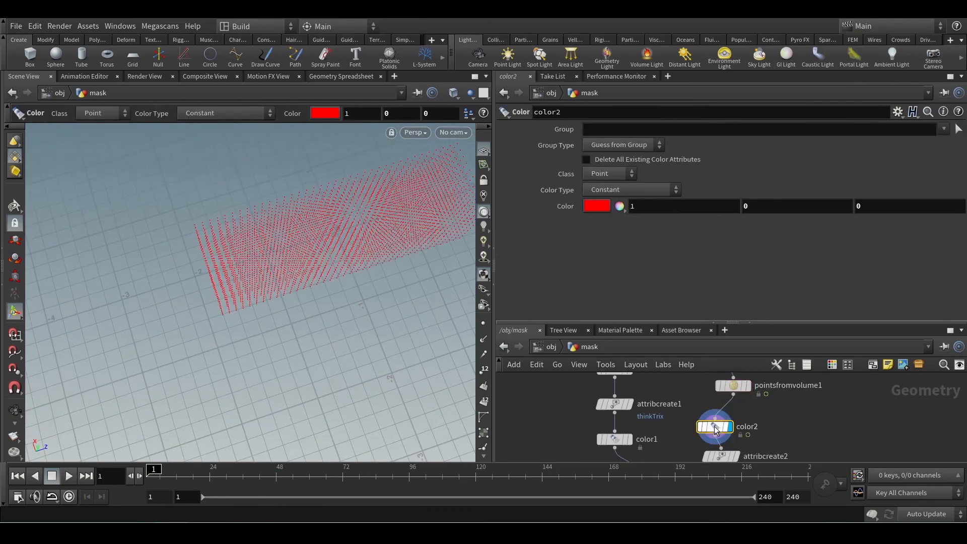
pyautogui.press('Escape')
pyautogui.moveTo(371, 291); pyautogui.dragTo(335, 251)
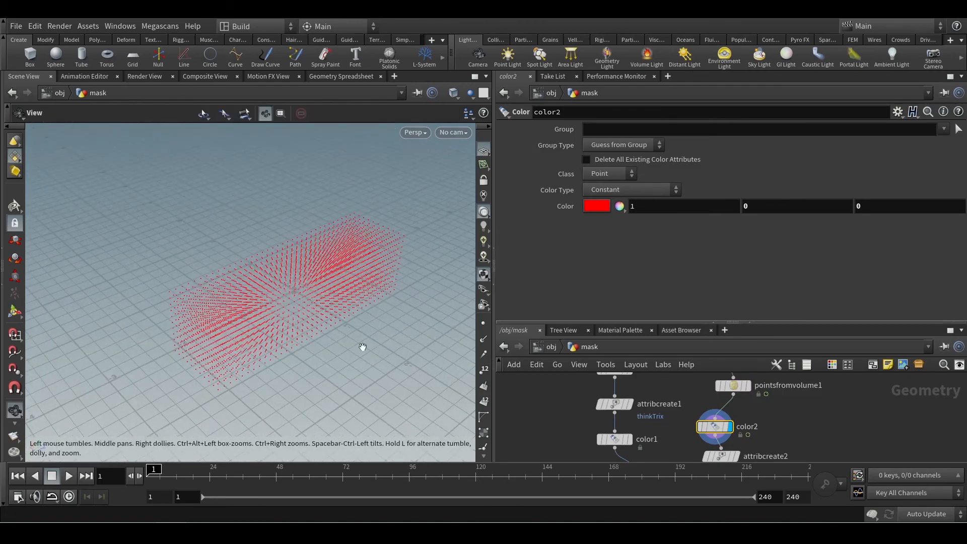
pyautogui.moveTo(784, 449); pyautogui.dragTo(797, 385, button='middle')
pyautogui.moveTo(887, 393); pyautogui.dragTo(882, 442, button='middle')
pyautogui.moveTo(821, 390); pyautogui.dragTo(820, 413, button='middle')
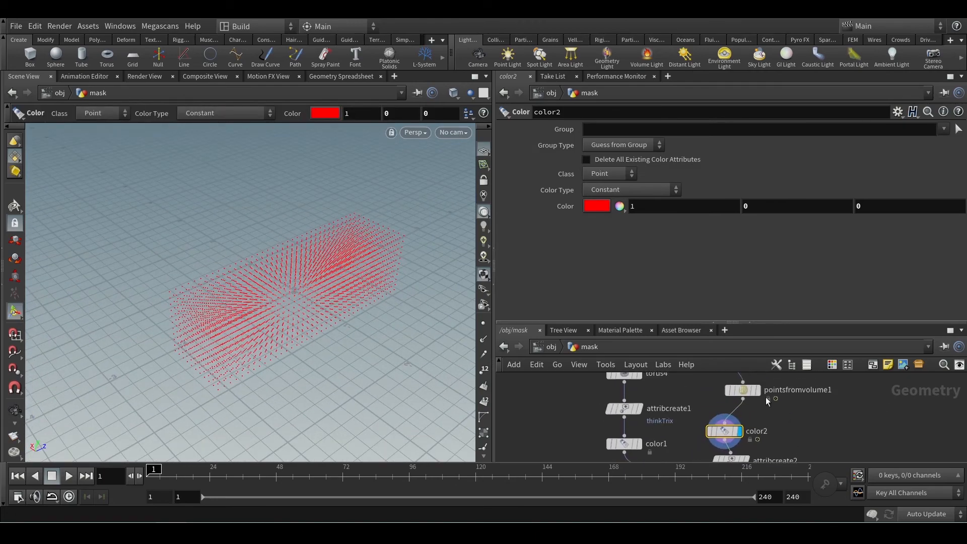
# - Display attribtransfer1 again and examine the transferred red band on the torus from several angles
pyautogui.click(738, 391)
pyautogui.moveTo(848, 459)
pyautogui.mouseDown(button='middle')
pyautogui.moveTo(847, 413)
pyautogui.moveTo(836, 421)
pyautogui.moveTo(832, 397)
pyautogui.mouseUp(button='middle')
pyautogui.click(714, 426)
pyautogui.press('Escape')
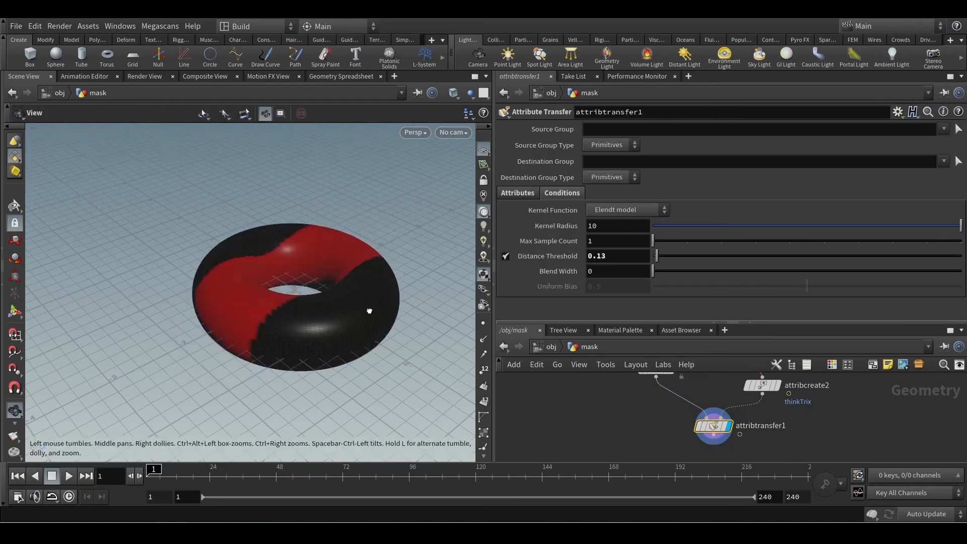
pyautogui.moveTo(371, 309); pyautogui.dragTo(353, 347)
pyautogui.moveTo(261, 212); pyautogui.dragTo(303, 272)
pyautogui.keyDown('alt'); pyautogui.moveTo(303, 272); pyautogui.dragTo(222, 299, button='middle'); pyautogui.keyUp('alt')
# - Set attribtransfer1's Blend Width to 0.28 to soften the edge of the red area
pyautogui.scroll(-3, 578, 413)
pyautogui.moveTo(579, 402); pyautogui.dragTo(673, 386, button='middle')
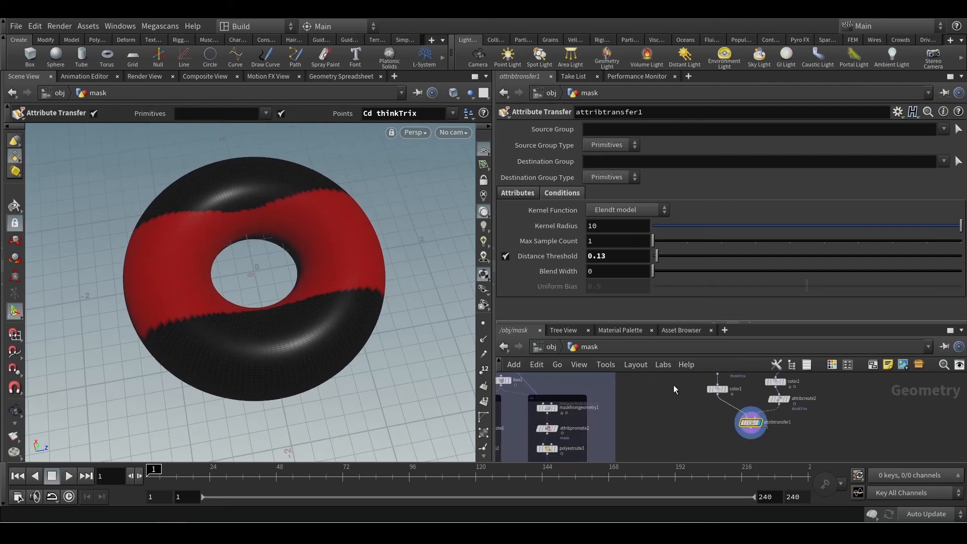
pyautogui.moveTo(651, 274); pyautogui.dragTo(661, 274)
pyautogui.scroll(-3, 657, 428)
pyautogui.moveTo(721, 431); pyautogui.dragTo(720, 401)
pyautogui.moveTo(754, 394); pyautogui.dragTo(770, 415, button='middle')
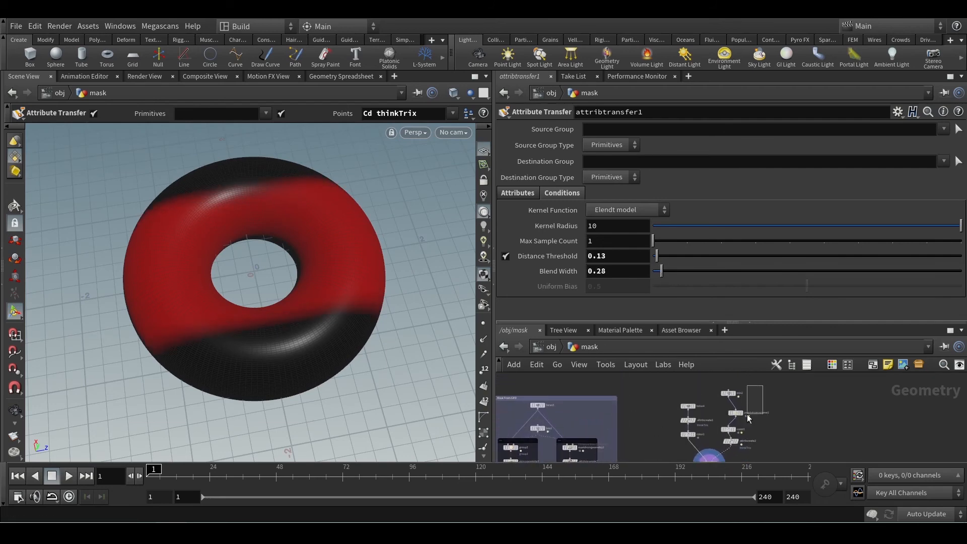
# - Duplicate attribpromote2, polyextrude3 and null3 below attribtransfer1 and wire attribtransfer1's output into the copied chain
pyautogui.moveTo(747, 414); pyautogui.dragTo(730, 444)
pyautogui.scroll(4, 725, 438)
pyautogui.moveTo(707, 456)
pyautogui.mouseDown(button='middle')
pyautogui.moveTo(725, 438)
pyautogui.moveTo(765, 428)
pyautogui.moveTo(692, 448)
pyautogui.mouseUp(button='middle')
pyautogui.click(710, 430)
pyautogui.moveTo(582, 452); pyautogui.dragTo(679, 422, button='middle')
pyautogui.scroll(1, 671, 423)
pyautogui.click(601, 405)
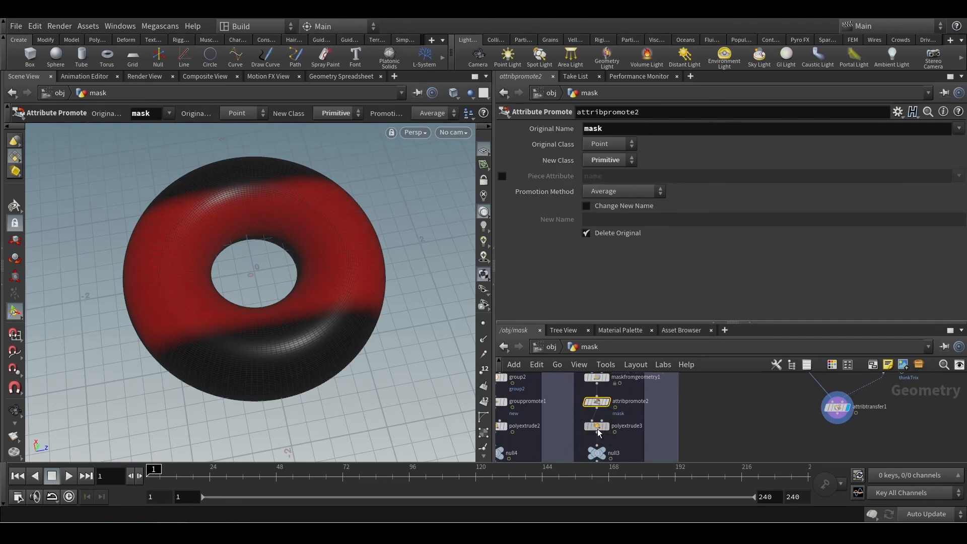
pyautogui.keyDown('shift'); pyautogui.click(599, 429); pyautogui.keyUp('shift')
pyautogui.keyDown('shift'); pyautogui.click(599, 456); pyautogui.keyUp('shift')
pyautogui.keyDown('alt'); pyautogui.moveTo(599, 430); pyautogui.dragTo(780, 450); pyautogui.keyUp('alt')
pyautogui.moveTo(745, 409); pyautogui.dragTo(831, 415)
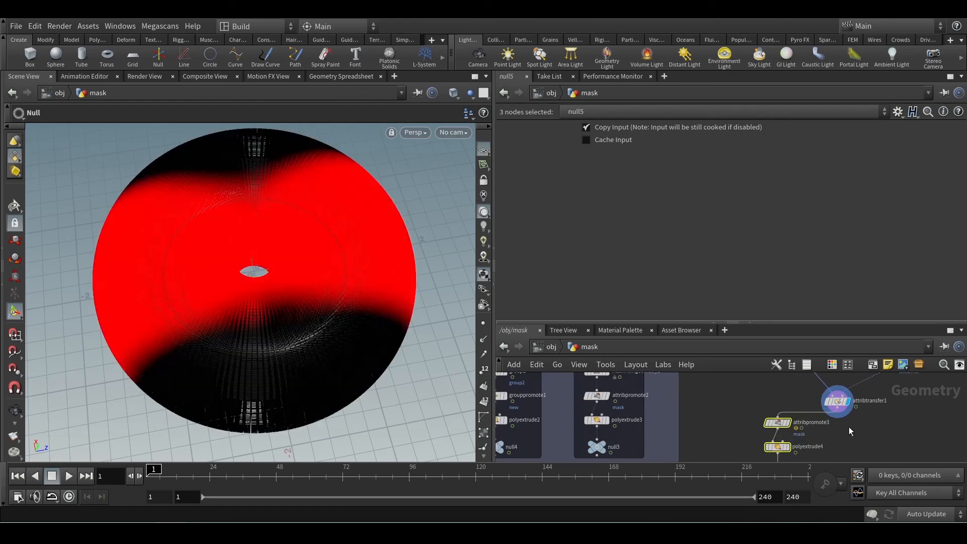
# - Set the Original Name of attribpromote3 to Cd
pyautogui.scroll(2, 848, 427)
pyautogui.moveTo(843, 408); pyautogui.dragTo(849, 436, button='middle')
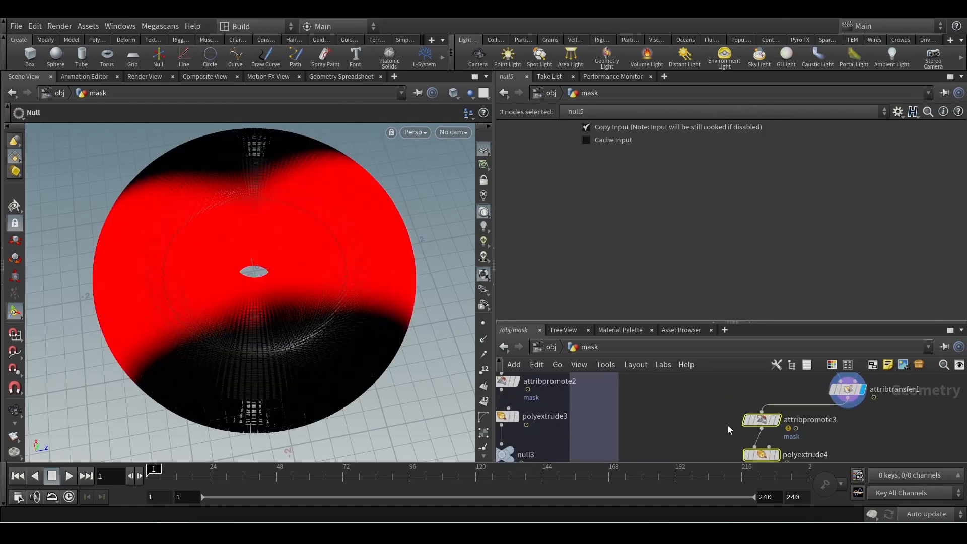
pyautogui.moveTo(790, 415); pyautogui.dragTo(790, 416)
pyautogui.moveTo(692, 409); pyautogui.dragTo(797, 430)
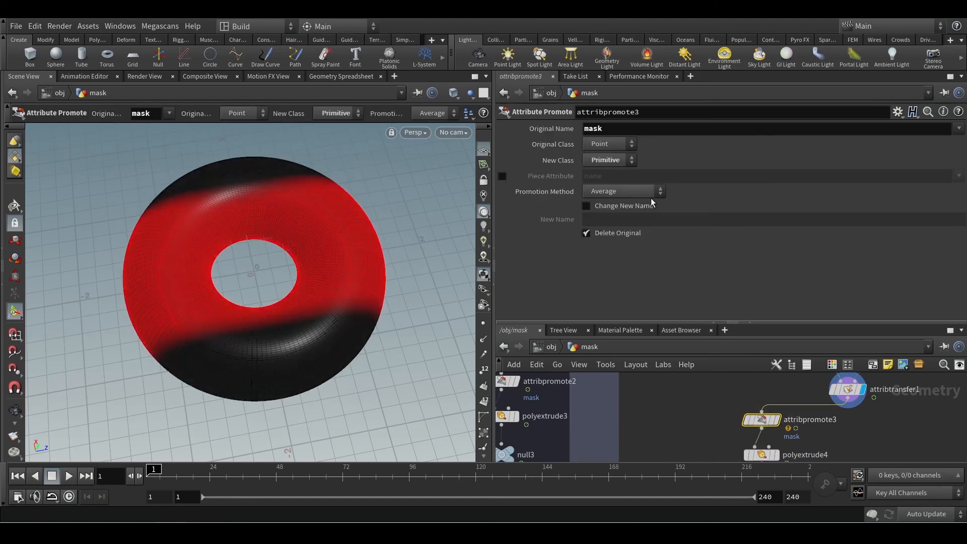
pyautogui.doubleClick(612, 127)
pyautogui.write('Cd')
pyautogui.press('Return')
# - Set polyextrude4's local Distance Scale attribute to Cd
pyautogui.moveTo(788, 422); pyautogui.dragTo(783, 386, button='middle')
pyautogui.click(758, 418)
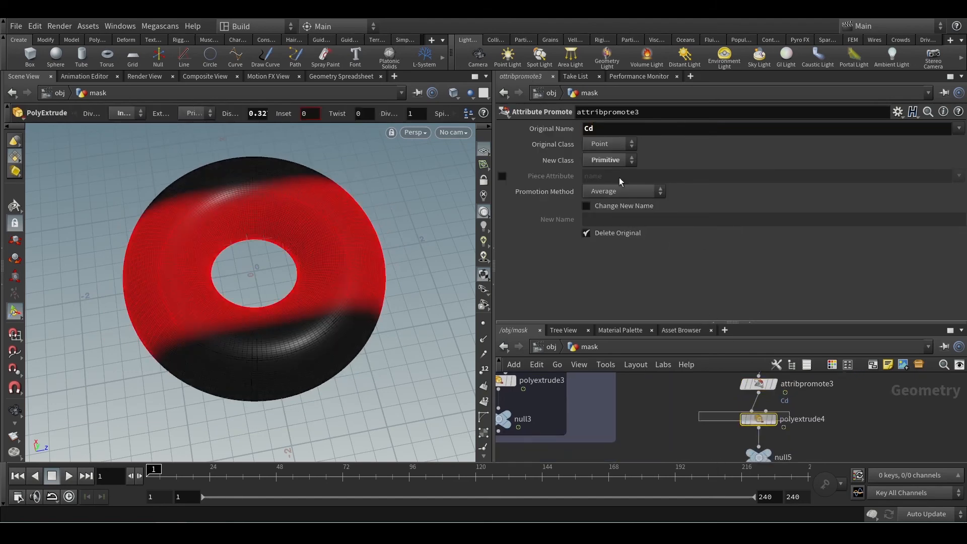
pyautogui.doubleClick(606, 196)
pyautogui.write('Cd')
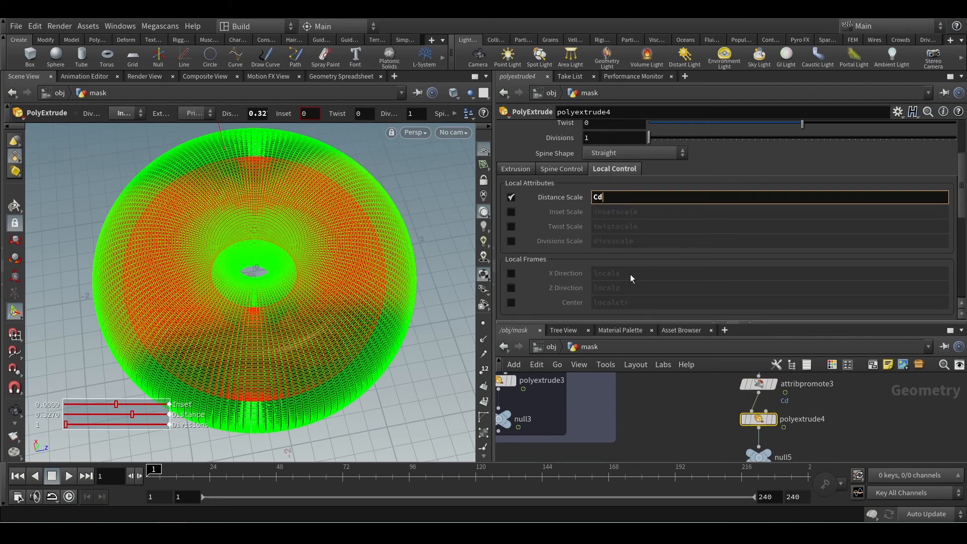
pyautogui.press('Return')
# - Display null5 and view the torus extruded by its color
pyautogui.moveTo(819, 445); pyautogui.dragTo(816, 409, button='middle')
pyautogui.moveTo(754, 422)
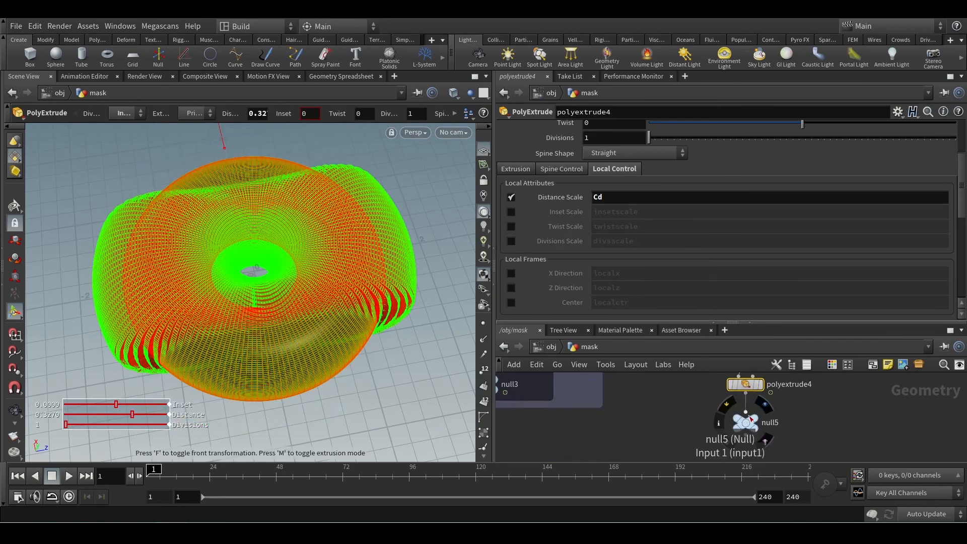
pyautogui.click(692, 420)
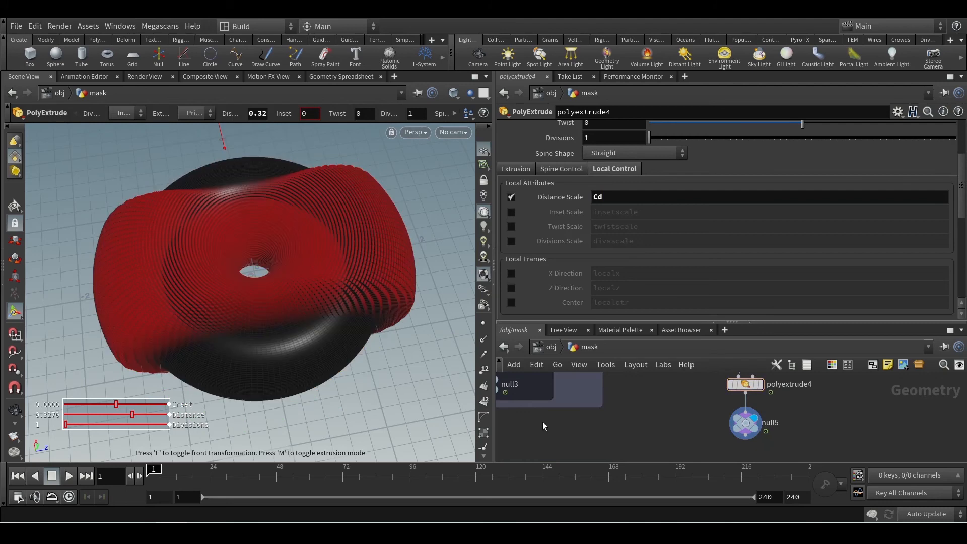
pyautogui.scroll(-2, 278, 334)
pyautogui.keyDown('alt'); pyautogui.moveTo(289, 336); pyautogui.dragTo(331, 304); pyautogui.keyUp('alt')
# - Move the Old Method by Attribute Transfer network box closer to the Mask From GEO box and restore the normal pane layout
pyautogui.moveTo(642, 393); pyautogui.dragTo(766, 428, button='middle')
pyautogui.click(620, 420)
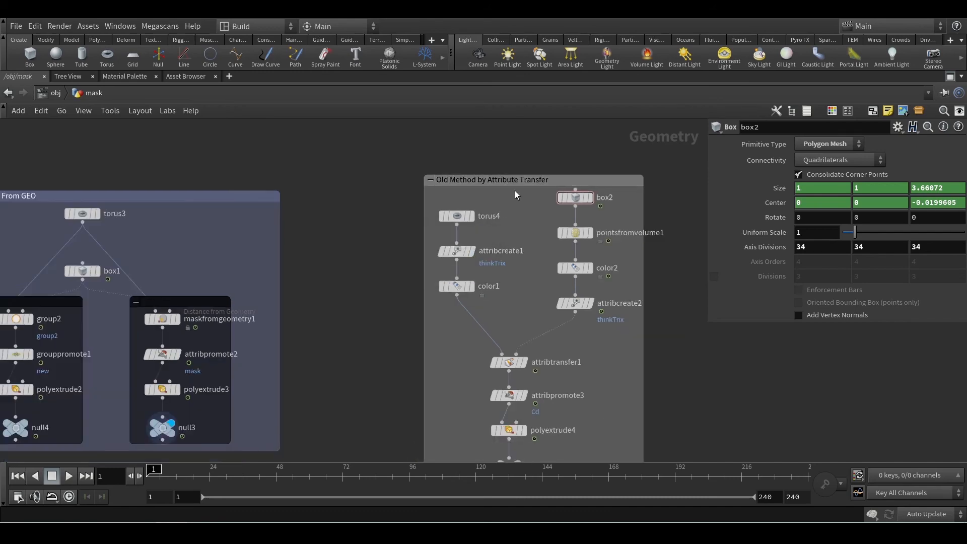
pyautogui.moveTo(515, 180); pyautogui.dragTo(463, 171)
pyautogui.moveTo(652, 312); pyautogui.dragTo(664, 299, button='middle')
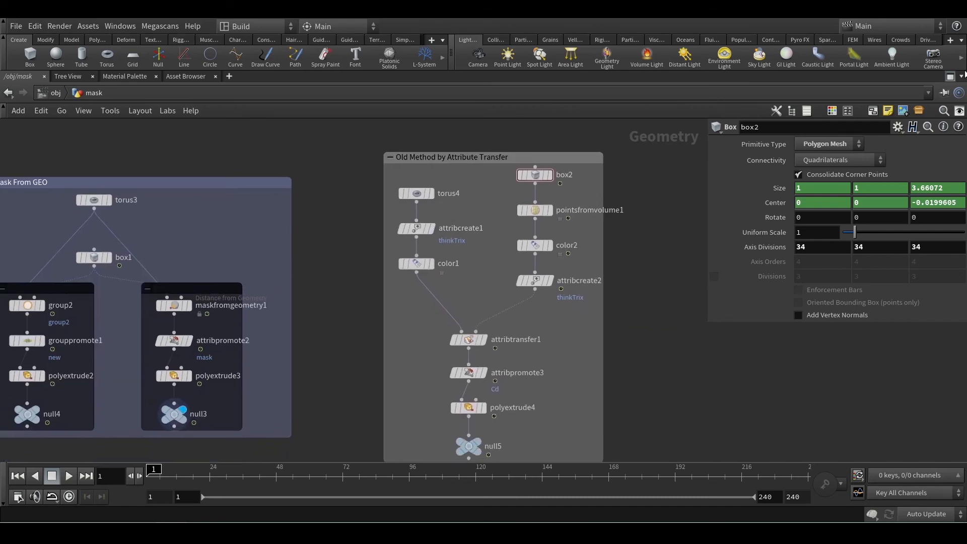
pyautogui.click(950, 78)
# - Remove the high third point from maskfromgeometry1's Remap ramp and shift its second point slightly further along
pyautogui.moveTo(716, 333); pyautogui.dragTo(613, 356, button='middle')
pyautogui.click(558, 357)
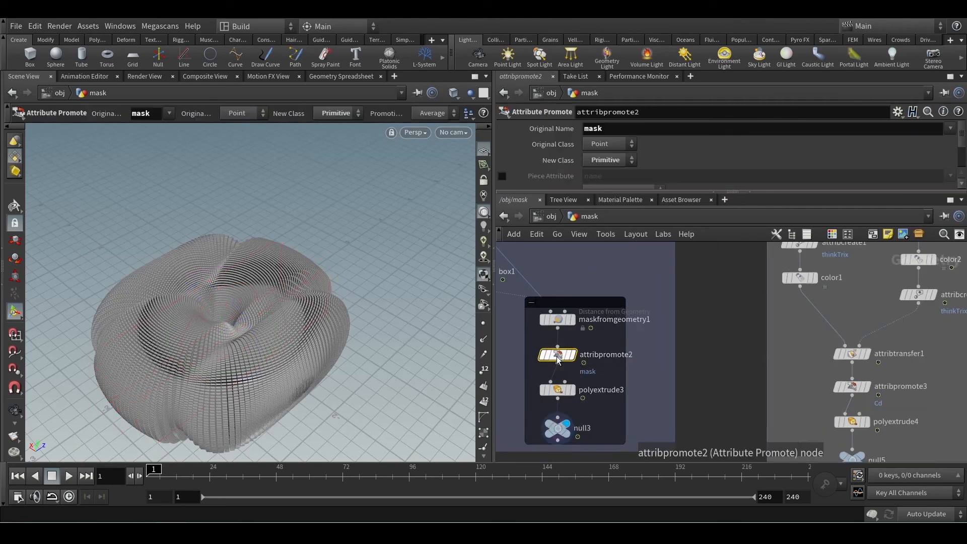
pyautogui.click(557, 321)
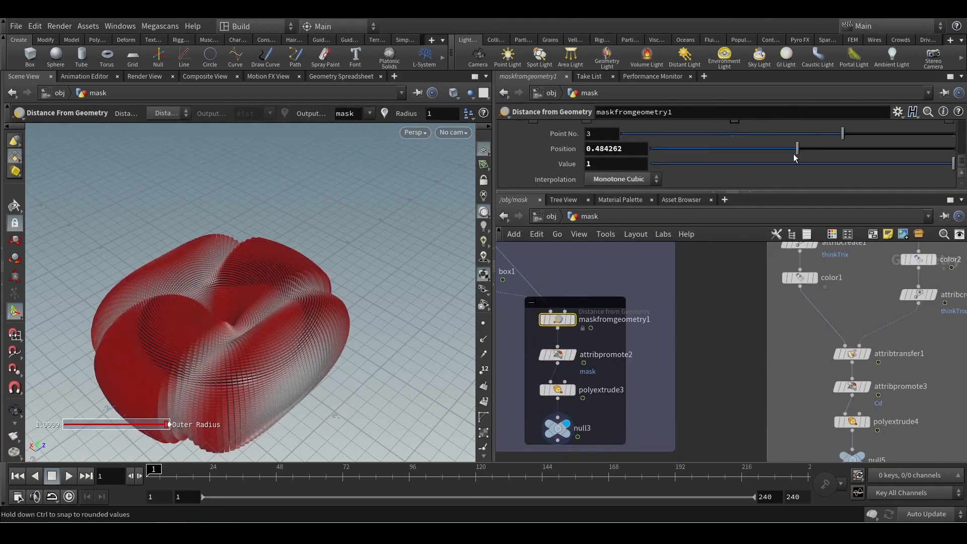
pyautogui.scroll(2, 850, 166)
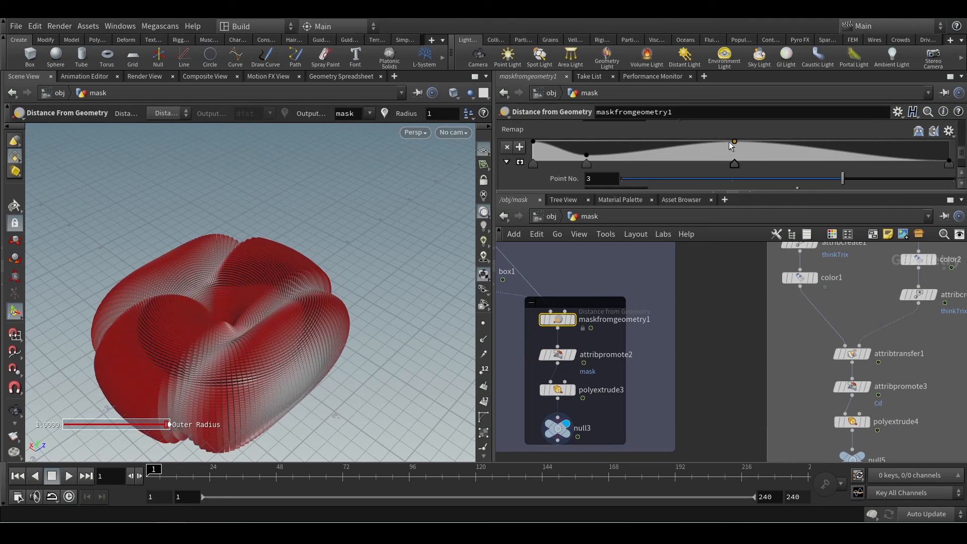
pyautogui.moveTo(586, 156); pyautogui.dragTo(592, 156)
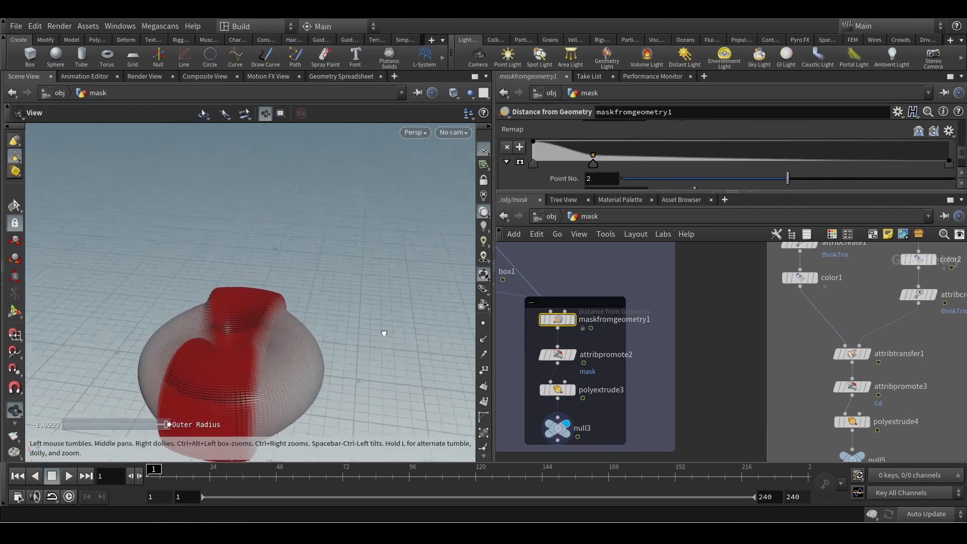
pyautogui.keyDown('alt'); pyautogui.moveTo(385, 332); pyautogui.dragTo(358, 319); pyautogui.keyUp('alt')
# - Display null5 and examine the Attribute Transfer extrusion from different angles
pyautogui.moveTo(729, 419); pyautogui.dragTo(683, 330, button='middle')
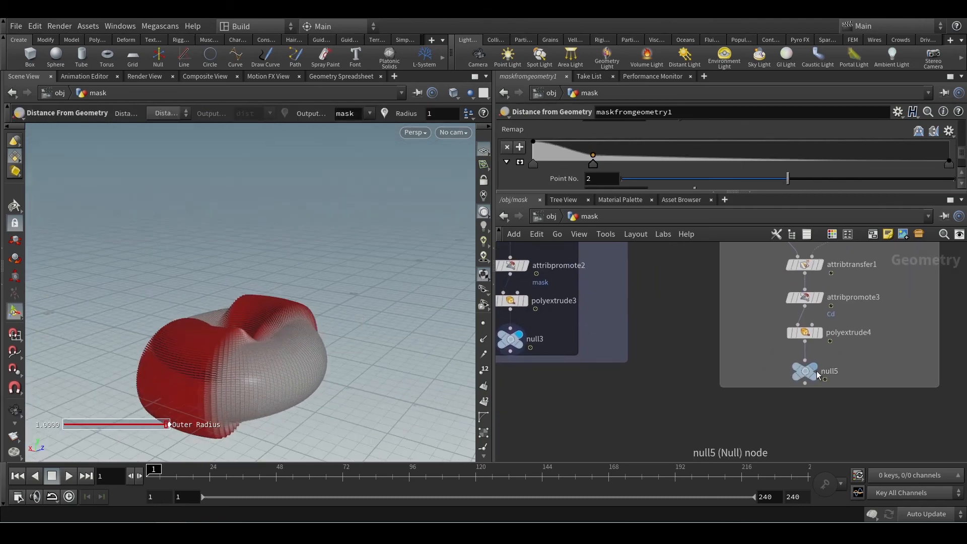
pyautogui.moveTo(811, 373)
pyautogui.click(823, 353)
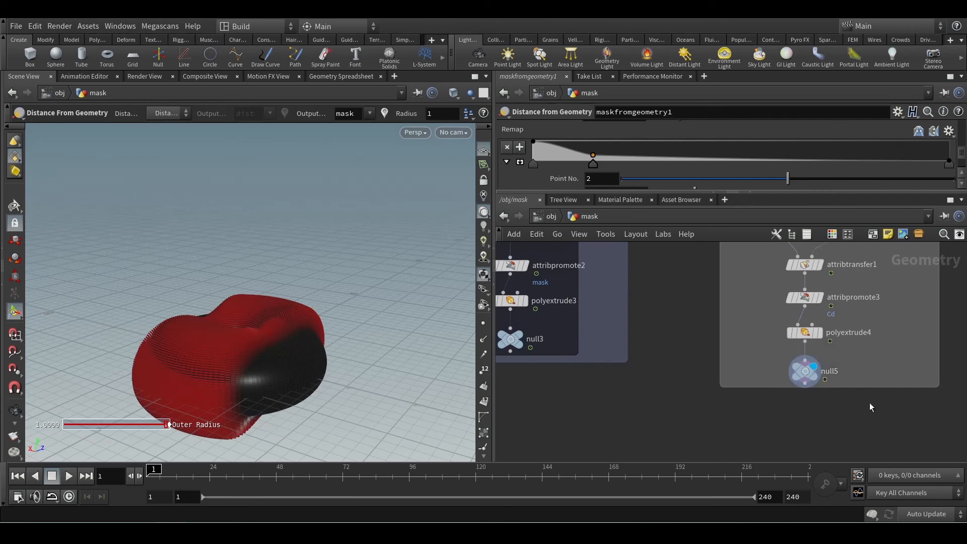
pyautogui.press('Escape')
pyautogui.moveTo(354, 391); pyautogui.dragTo(304, 315)
pyautogui.press('Return')
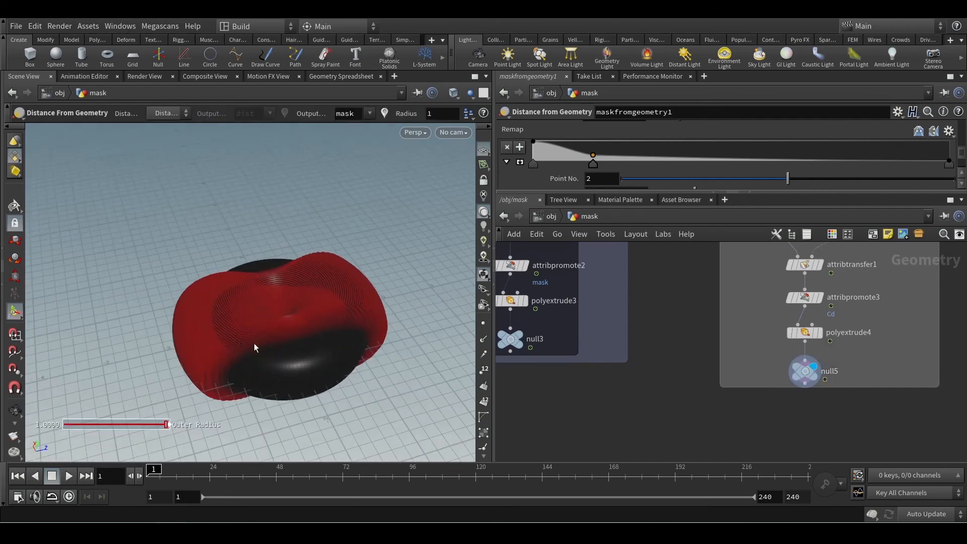
# - Switch the display to null3 and back to null5 to compare the two extrusion methods
pyautogui.moveTo(552, 391); pyautogui.dragTo(630, 403, button='middle')
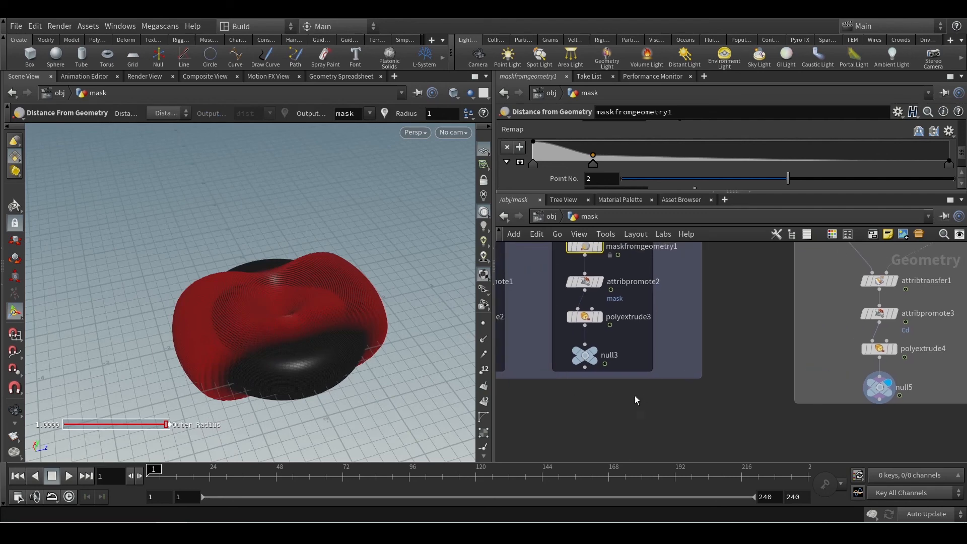
pyautogui.click(592, 352)
pyautogui.click(586, 359)
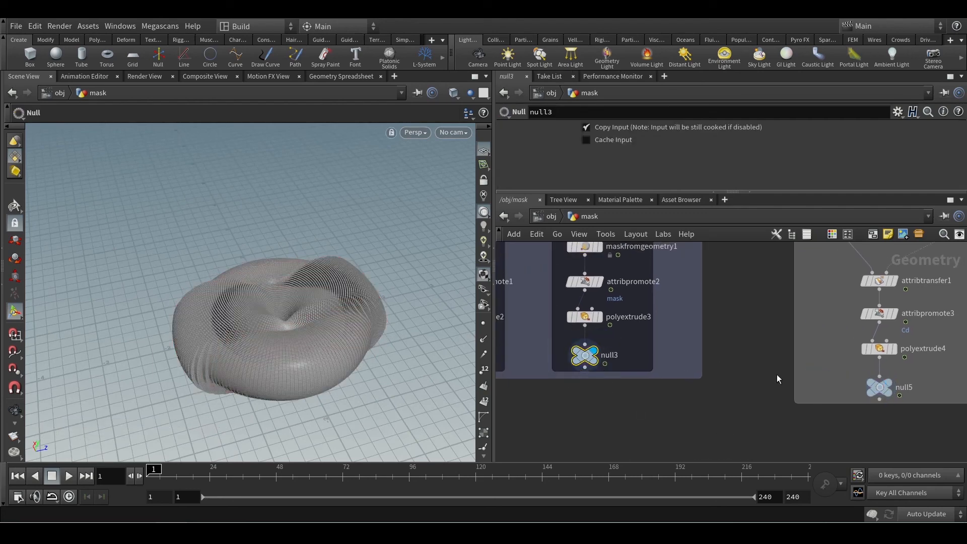
pyautogui.moveTo(777, 378); pyautogui.dragTo(638, 382, button='middle')
pyautogui.middleClick(646, 364)
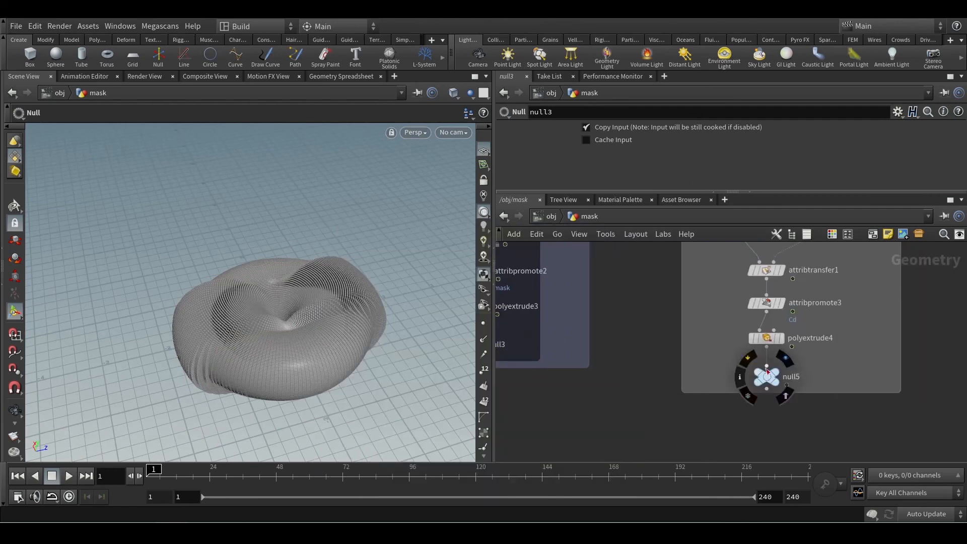
pyautogui.click(785, 359)
# - Add an Attribute Delete node connected below null5
pyautogui.click(766, 389)
pyautogui.press('Tab')
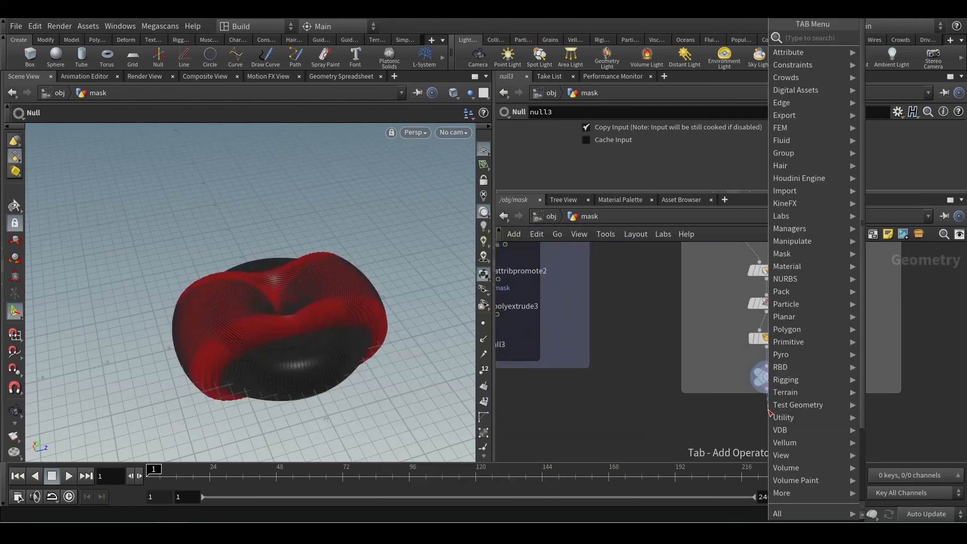
pyautogui.write('atde')
pyautogui.press('Return')
pyautogui.click(769, 415)
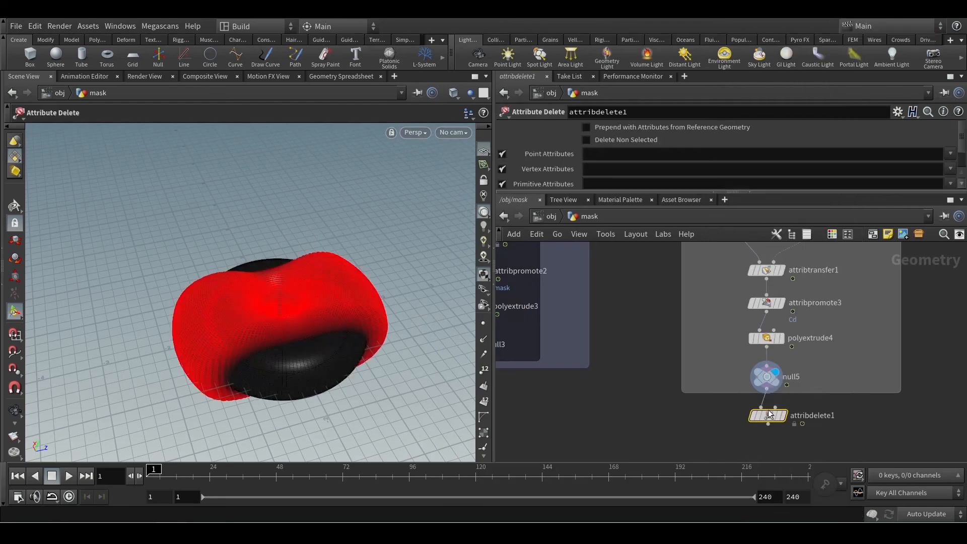
# - Set attribdelete1's Primitive Attributes to Cd and display the node
pyautogui.scroll(-1, 938, 153)
pyautogui.click(950, 165)
pyautogui.click(933, 184)
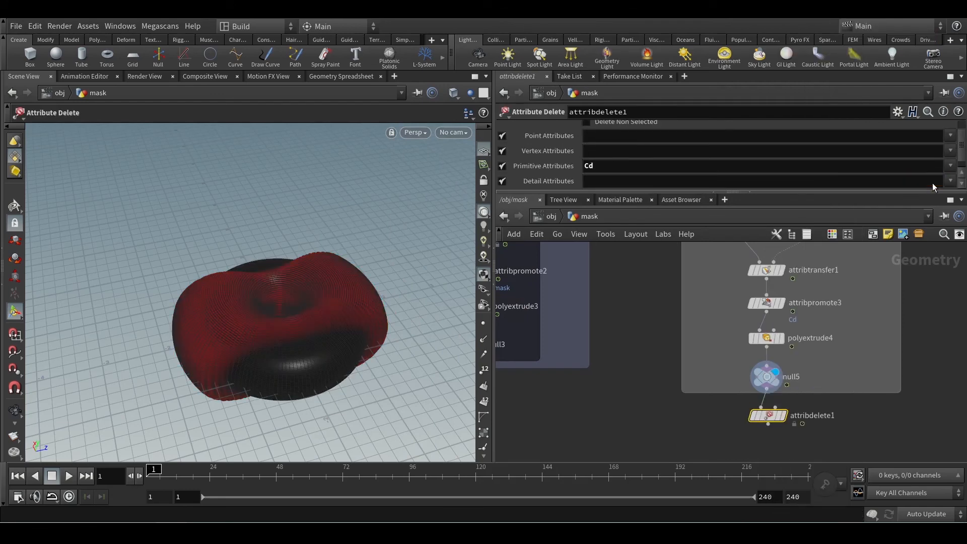
pyautogui.click(784, 416)
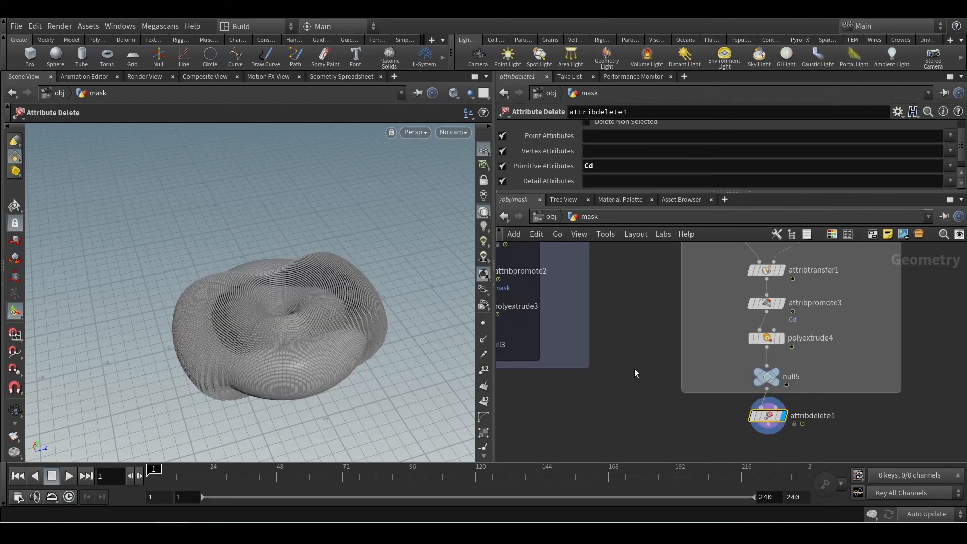
pyautogui.moveTo(633, 368); pyautogui.dragTo(715, 400, button='middle')
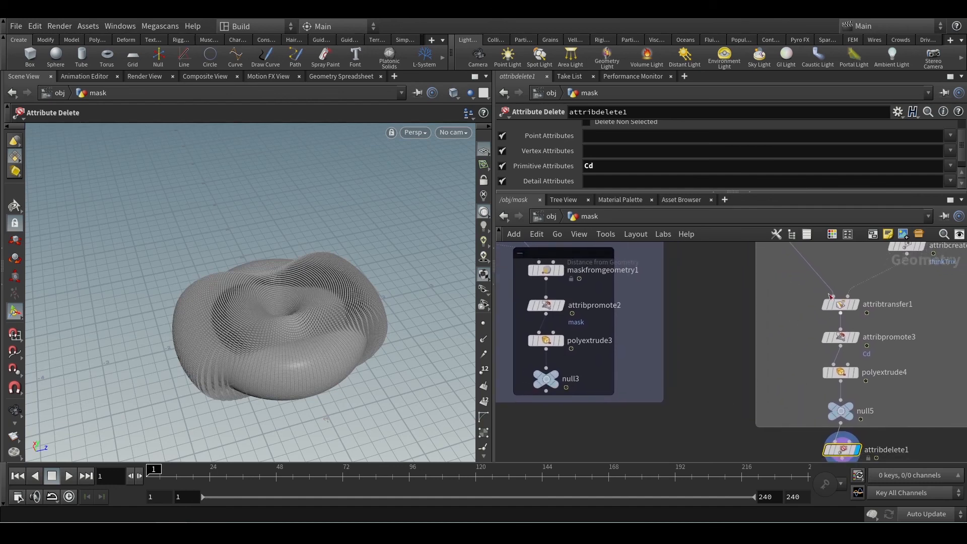
# - Display null3 and play part of the animation to review the Mask from Geometry extrusion
pyautogui.moveTo(554, 376)
pyautogui.click(565, 360)
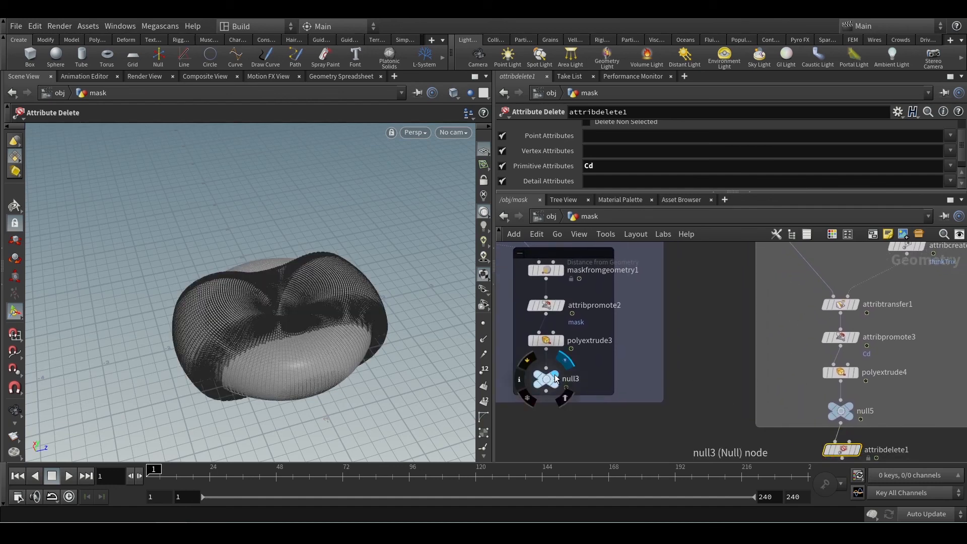
pyautogui.click(546, 379)
pyautogui.moveTo(722, 398); pyautogui.dragTo(717, 434, button='middle')
pyautogui.click(69, 479)
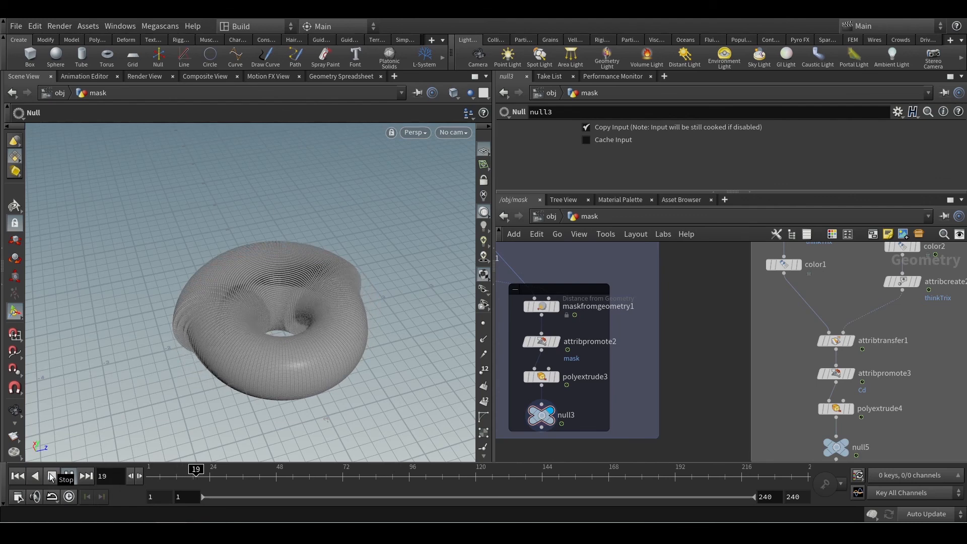
pyautogui.click(51, 477)
# - Return to frame 1, display attribdelete1 and play part of the animation to review the Attribute Transfer extrusion without color
pyautogui.moveTo(788, 438); pyautogui.dragTo(680, 382, button='middle')
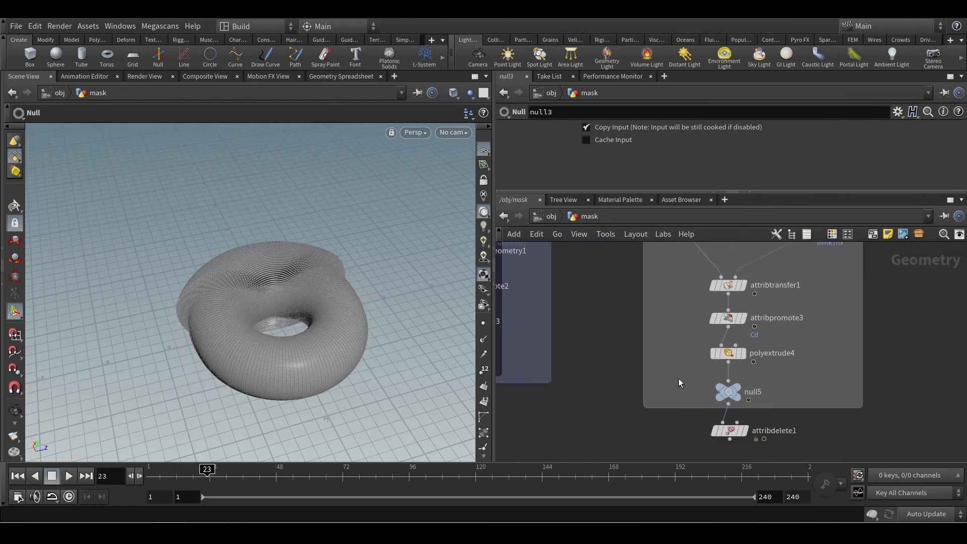
pyautogui.click(738, 390)
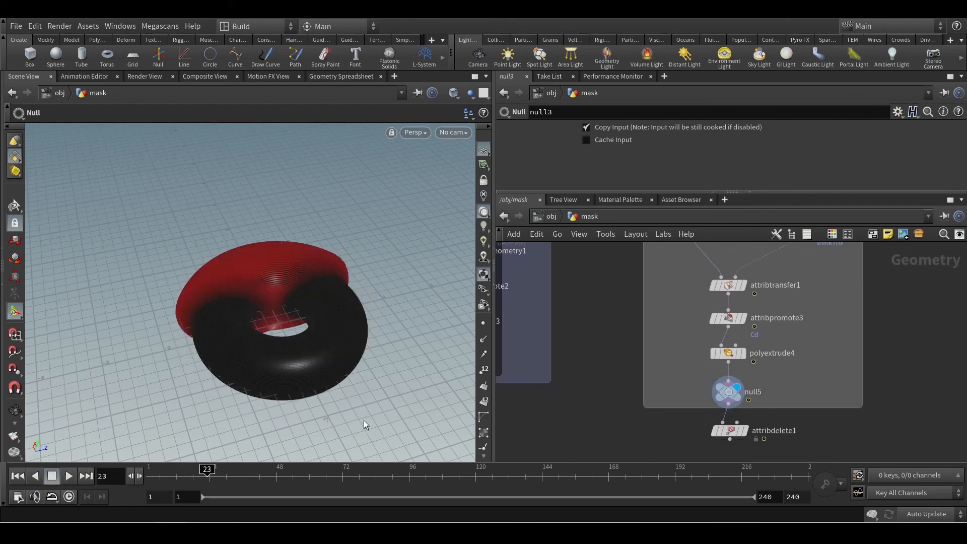
pyautogui.click(15, 481)
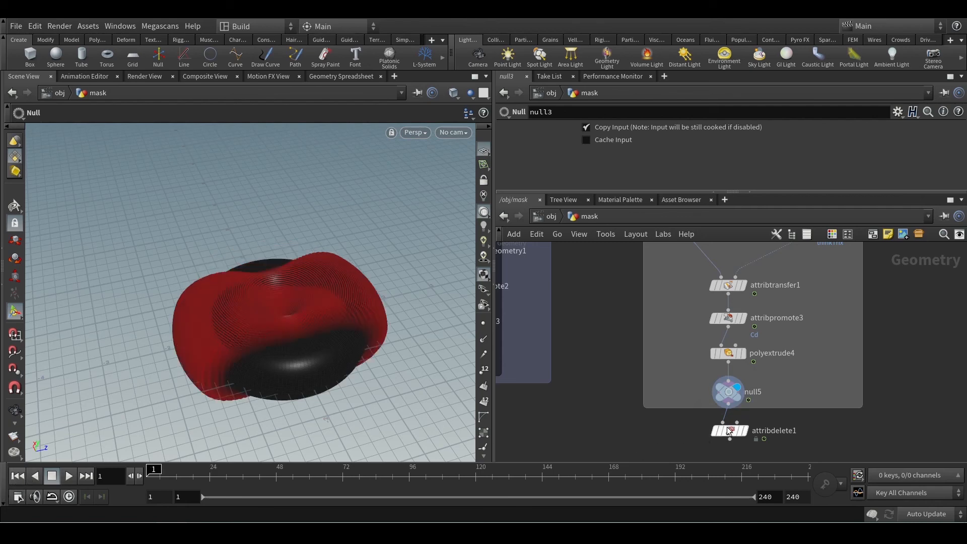
pyautogui.click(746, 432)
pyautogui.click(731, 435)
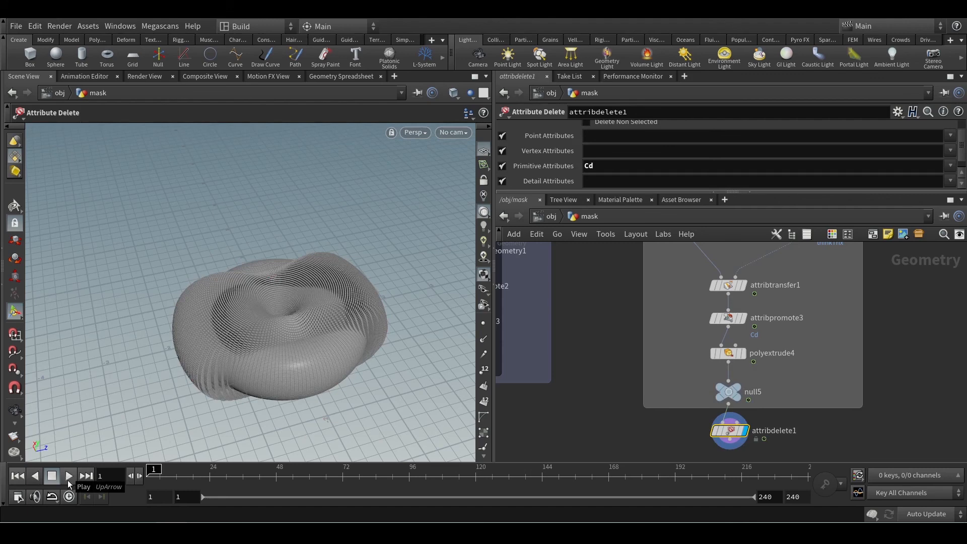
pyautogui.click(69, 477)
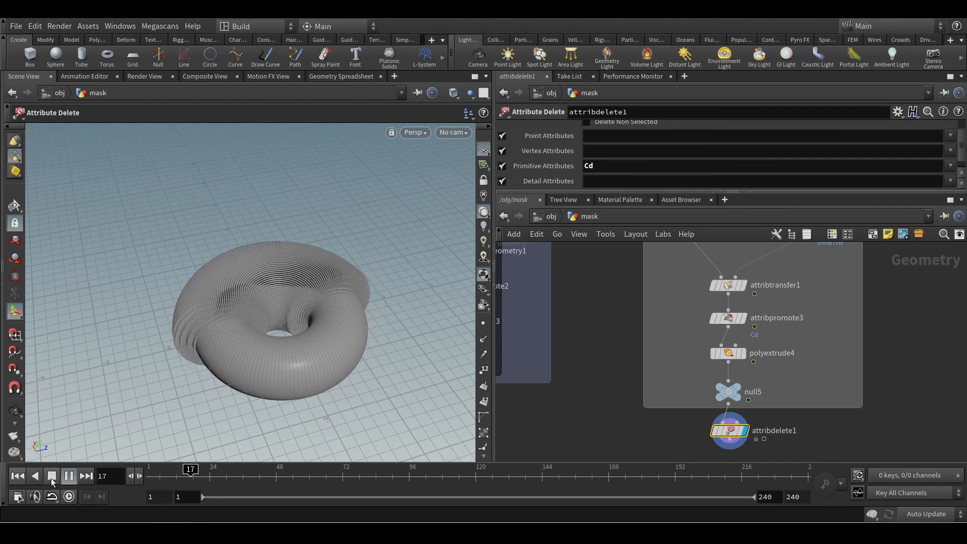
pyautogui.click(52, 476)
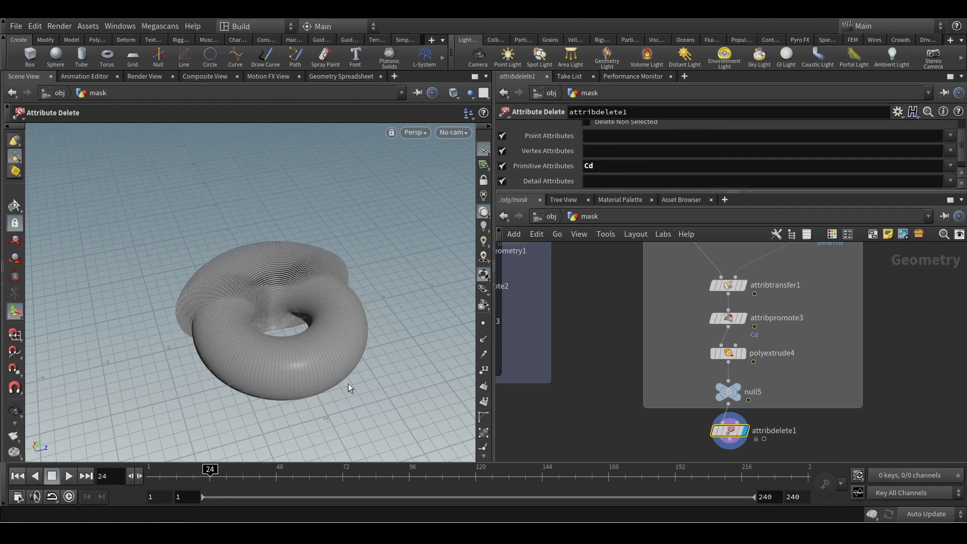
# - Examine the Mask From GEO network and the upper nodes of the Old Method by Attribute Transfer network
pyautogui.scroll(-5, 624, 371)
pyautogui.scroll(5, 676, 372)
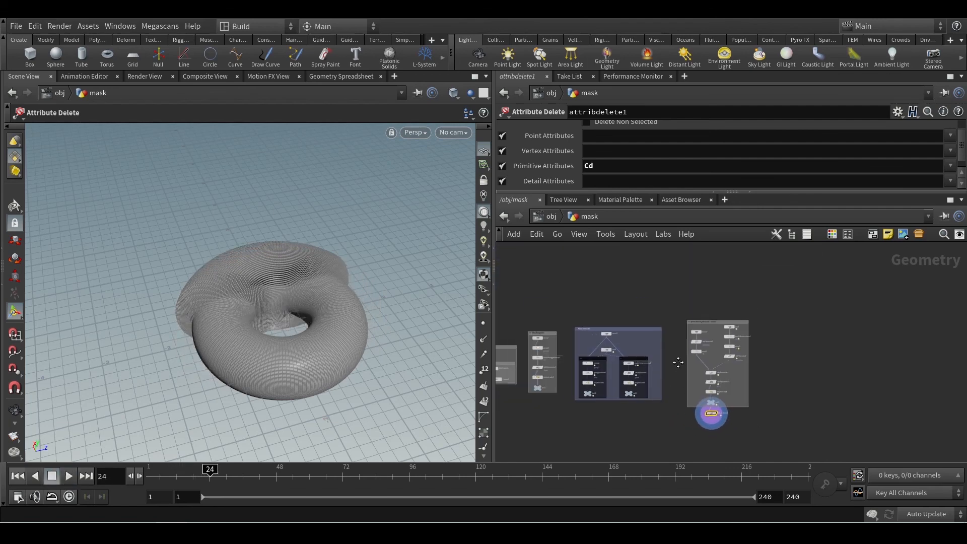
pyautogui.scroll(4, 671, 325)
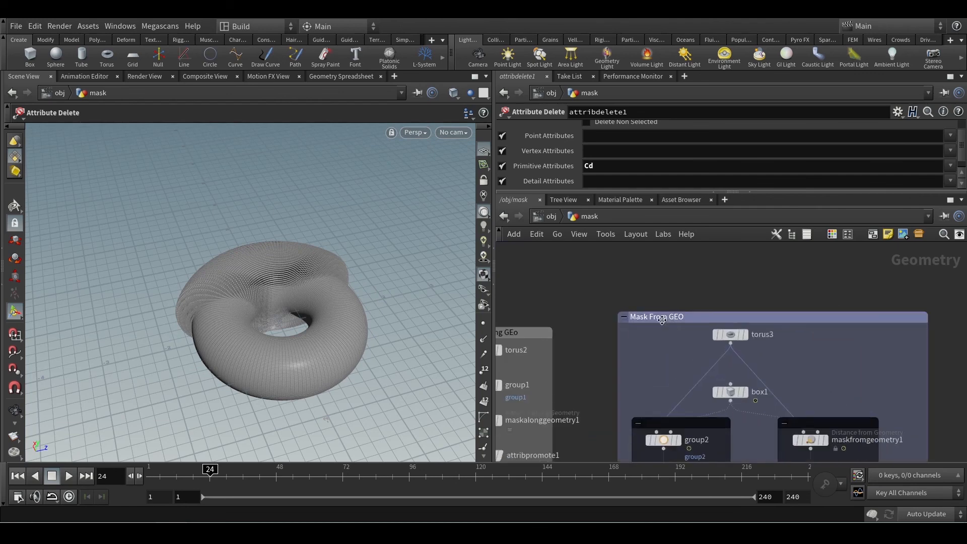
pyautogui.scroll(-3, 649, 348)
pyautogui.scroll(3, 655, 350)
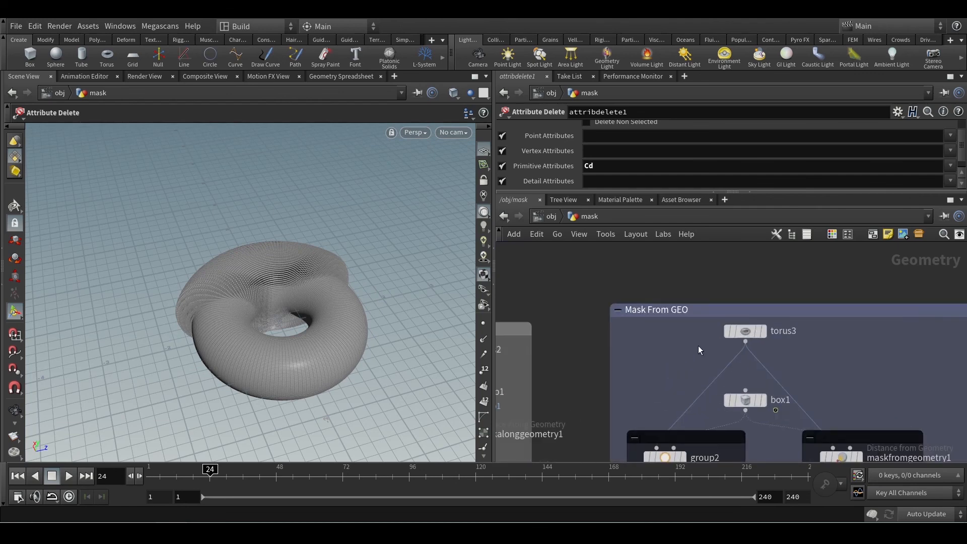
pyautogui.scroll(-3, 776, 353)
pyautogui.moveTo(931, 389); pyautogui.dragTo(671, 353, button='middle')
pyautogui.scroll(3, 762, 418)
pyautogui.moveTo(813, 346); pyautogui.dragTo(768, 395, button='middle')
pyautogui.scroll(1, 764, 414)
# - Display attribtransfer1 and examine the color transferred onto the torus from a closer, different angle
pyautogui.click(599, 272)
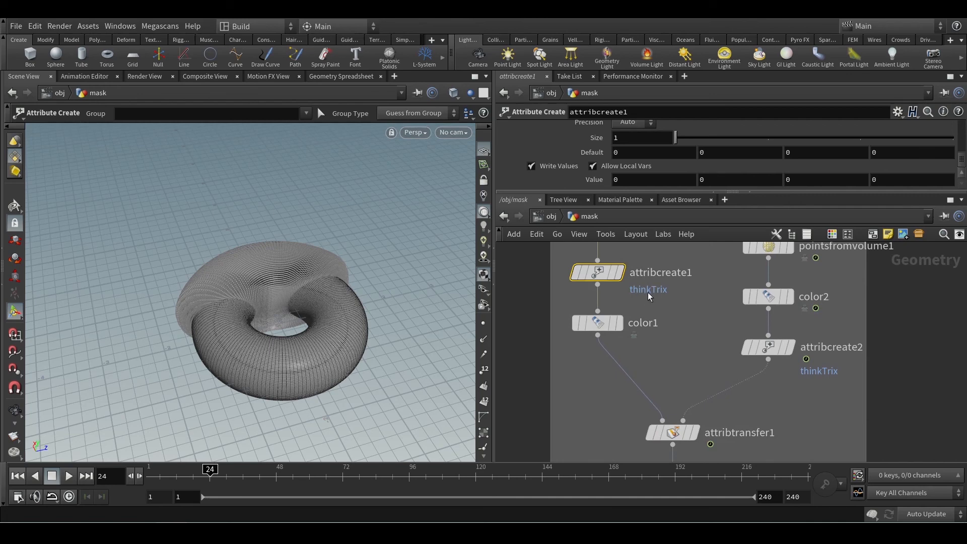
pyautogui.click(674, 437)
pyautogui.press('r')
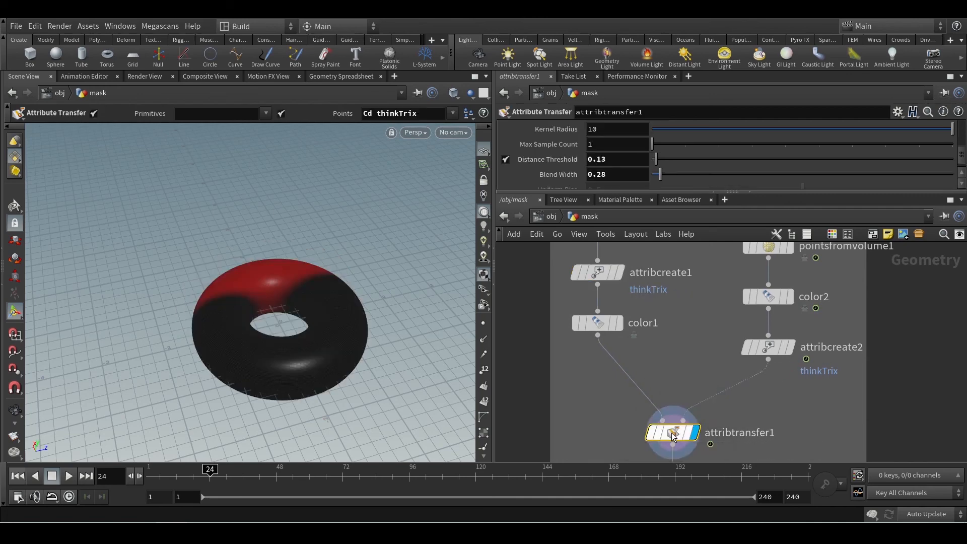
pyautogui.press('Escape')
pyautogui.moveTo(351, 274); pyautogui.dragTo(390, 287)
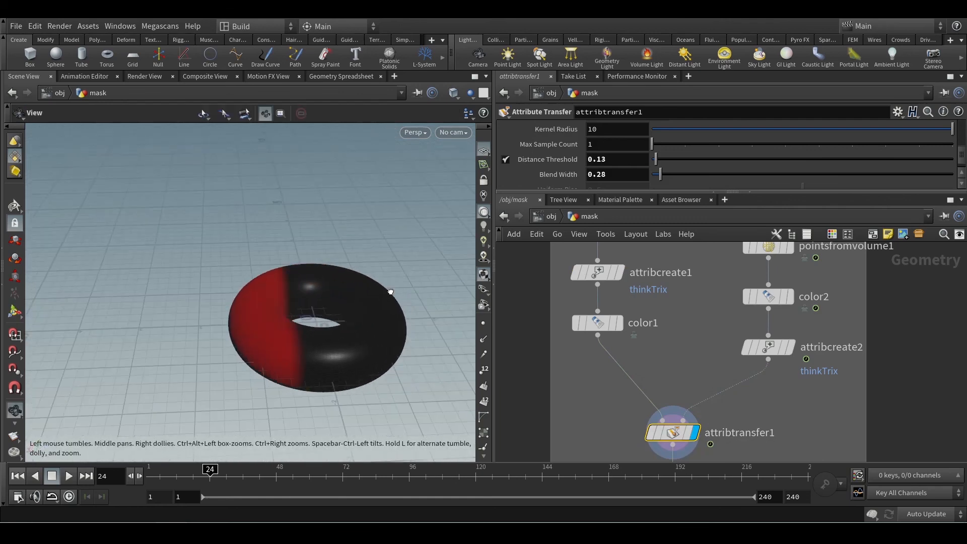
pyautogui.scroll(5, 304, 334)
pyautogui.press('Return')
pyautogui.scroll(-3, 282, 272)
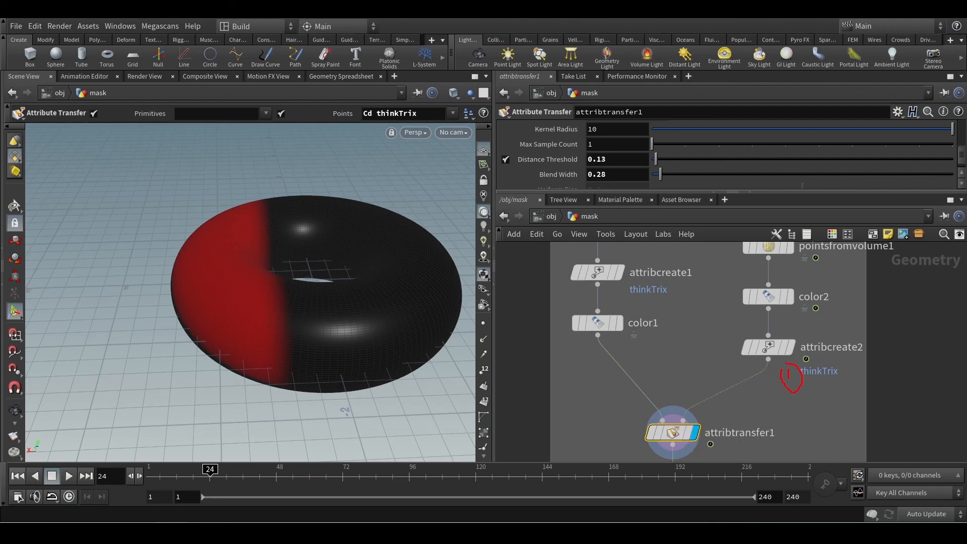
pyautogui.moveTo(756, 408); pyautogui.dragTo(664, 400)
pyautogui.moveTo(594, 337); pyautogui.dragTo(661, 427)
pyautogui.moveTo(280, 162); pyautogui.dragTo(265, 170)
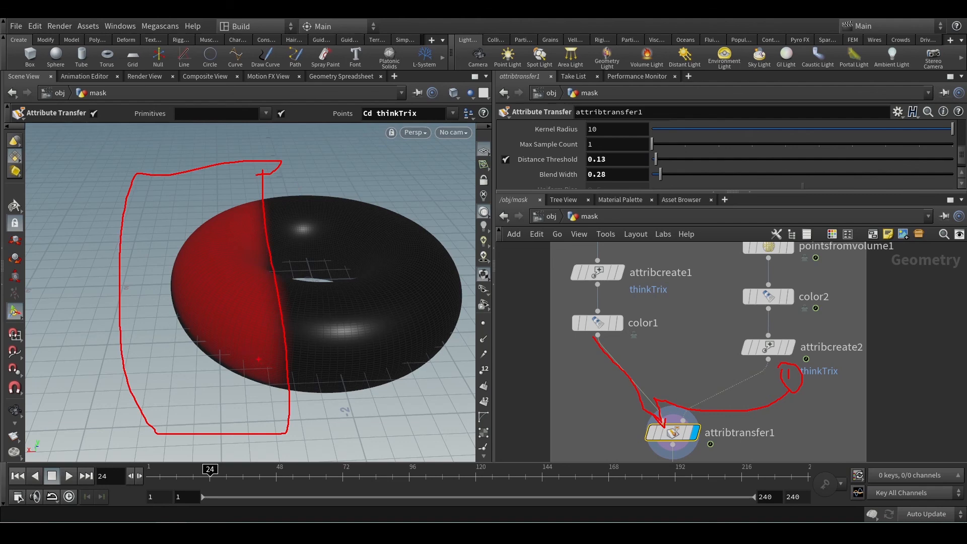
pyautogui.moveTo(259, 359)
pyautogui.mouseDown()
pyautogui.moveTo(374, 391)
pyautogui.moveTo(571, 413)
pyautogui.mouseUp()
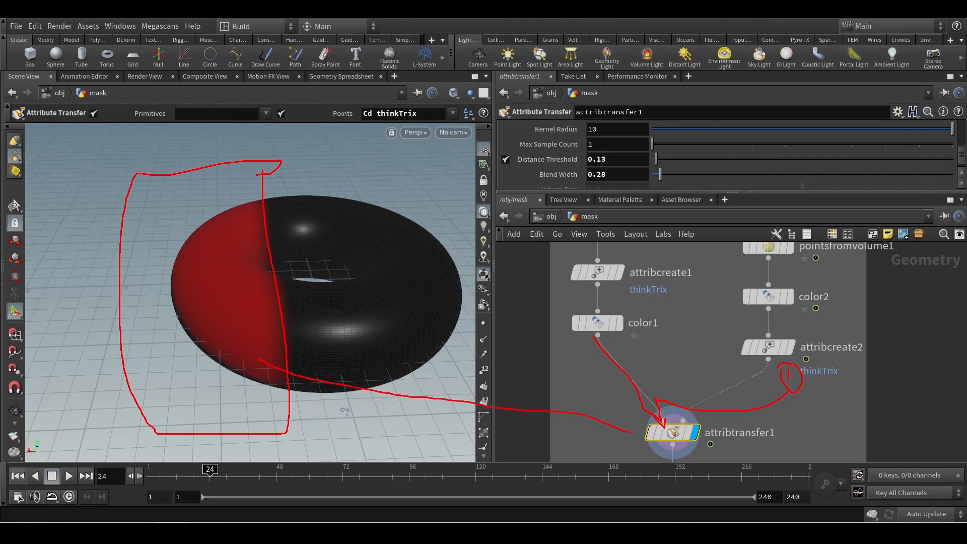
pyautogui.press('Escape')
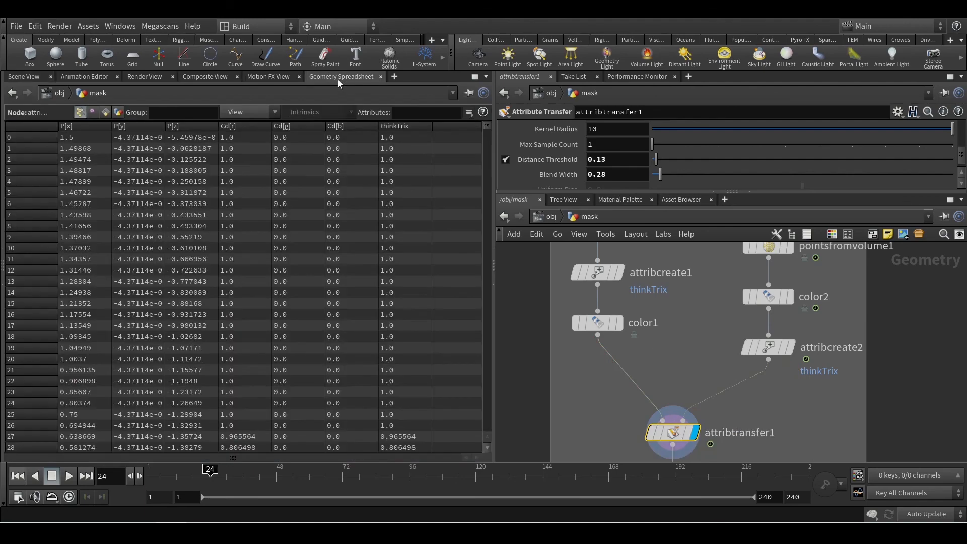
# - Inspect the Cd and thinkTrix point values of attribtransfer1 in the Geometry Spreadsheet and return to the scene view
pyautogui.click(340, 77)
pyautogui.scroll(-20, 453, 249)
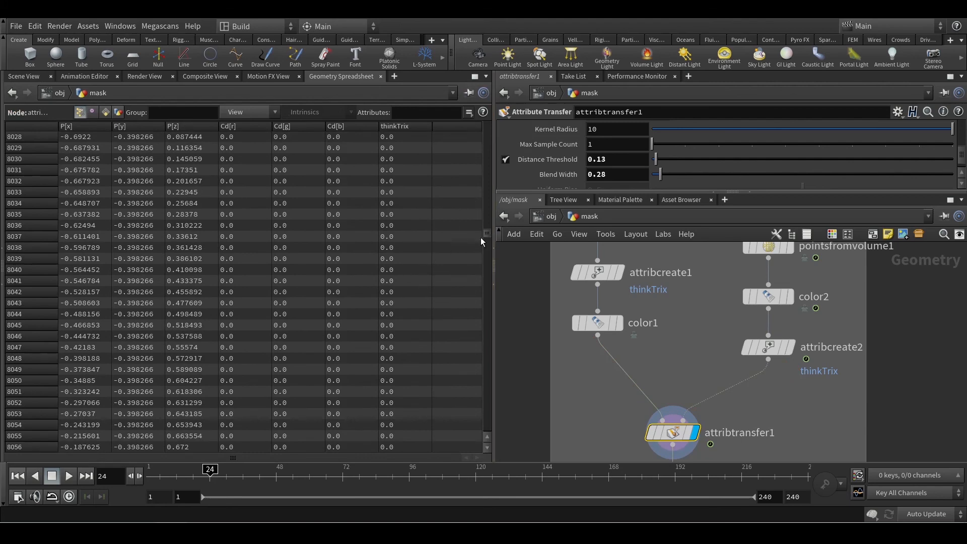
pyautogui.moveTo(486, 234); pyautogui.dragTo(486, 251)
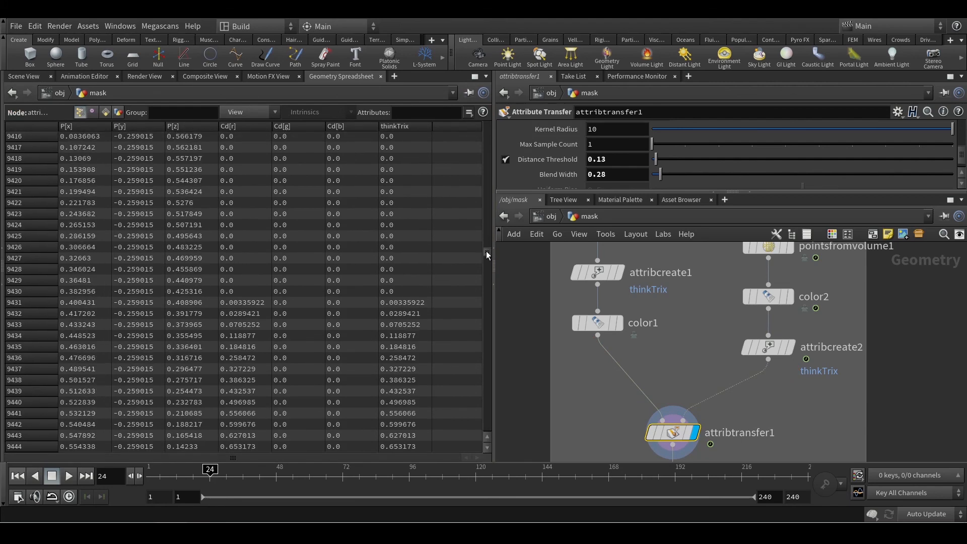
pyautogui.click(23, 77)
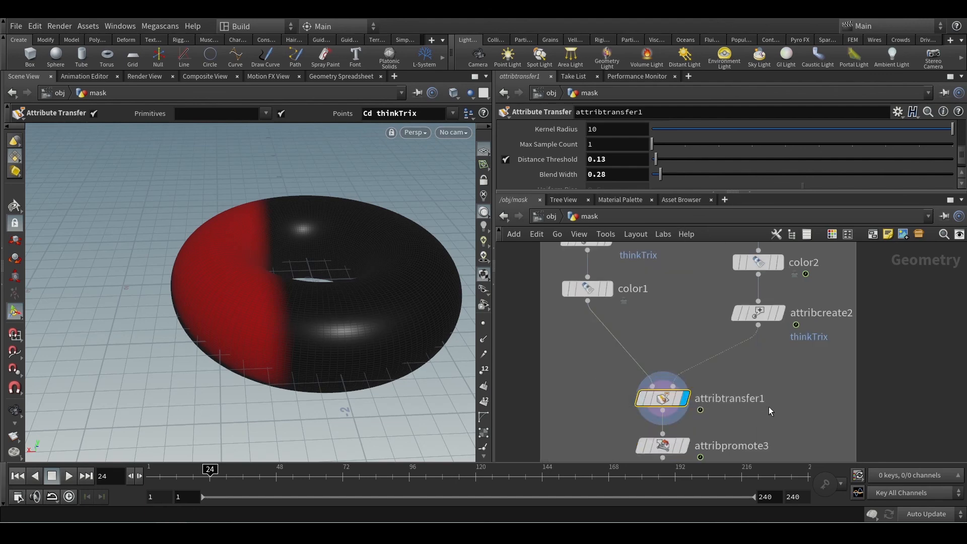
# - Insert a Merge node between pointsfromvolume1 and color2, and feed a duplicate of box2 and pointsfromvolume1 into it
pyautogui.scroll(-3, 787, 375)
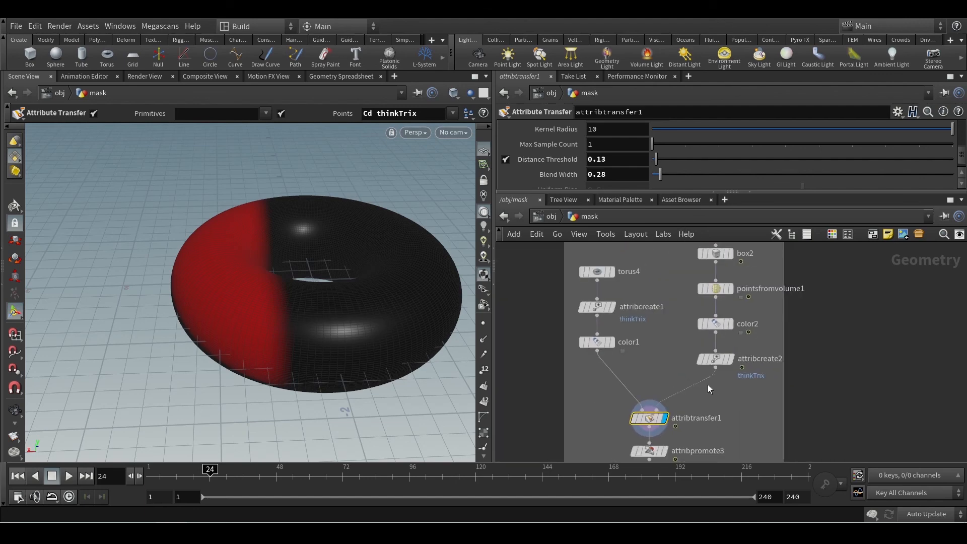
pyautogui.moveTo(708, 386); pyautogui.dragTo(709, 397)
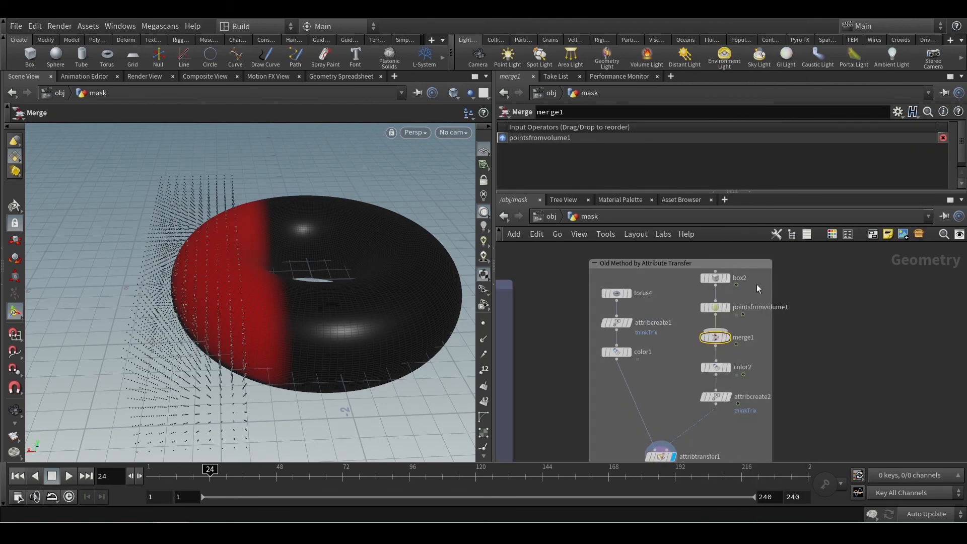
pyautogui.keyDown('alt'); pyautogui.moveTo(715, 278); pyautogui.dragTo(775, 317); pyautogui.keyUp('alt')
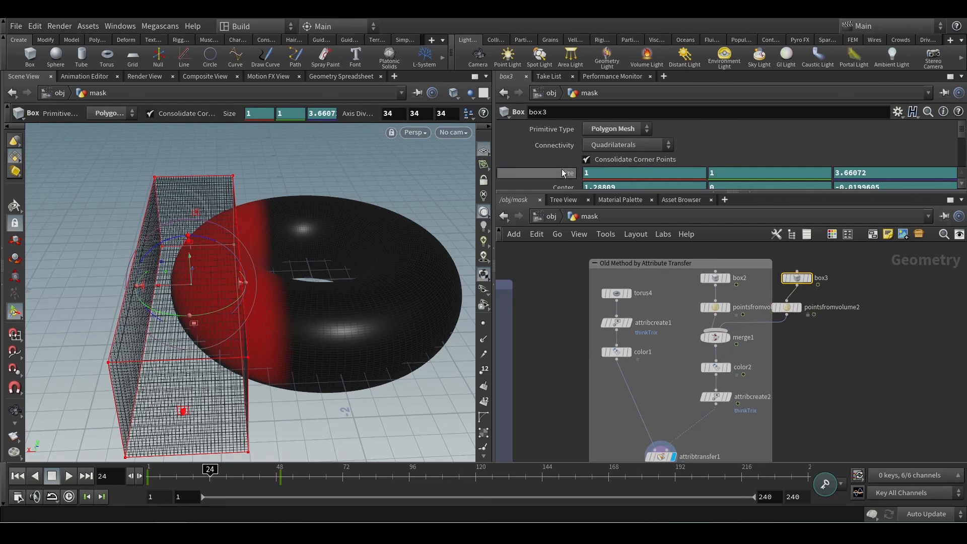
# - Delete the animation channels from box3's Size and Center parameters
pyautogui.scroll(-3, 576, 157)
pyautogui.scroll(1, 575, 143)
pyautogui.rightClick(557, 145)
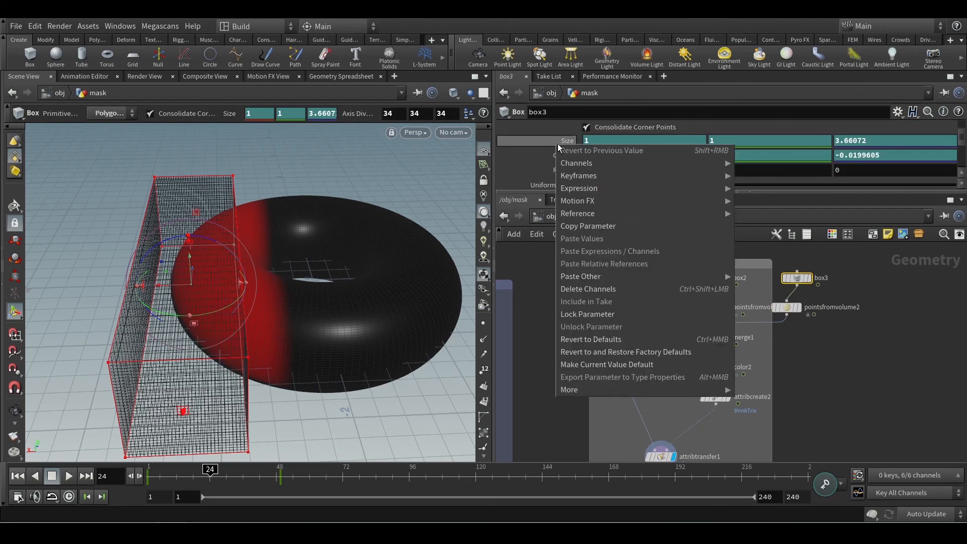
pyautogui.click(598, 288)
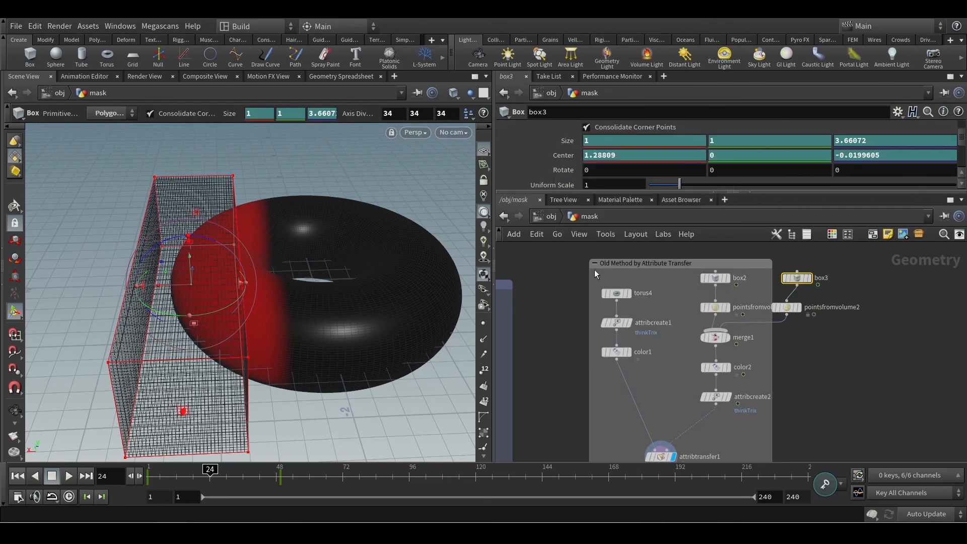
pyautogui.rightClick(563, 157)
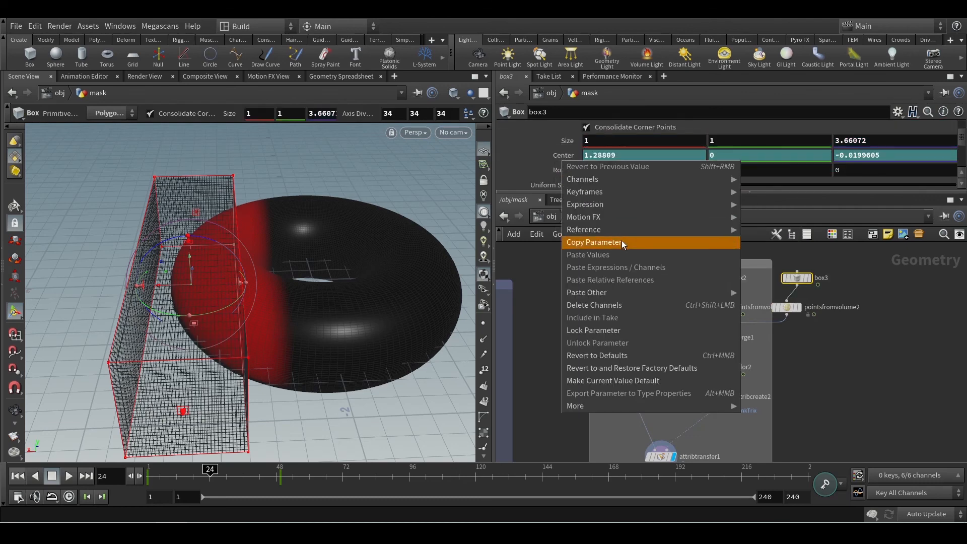
pyautogui.click(603, 305)
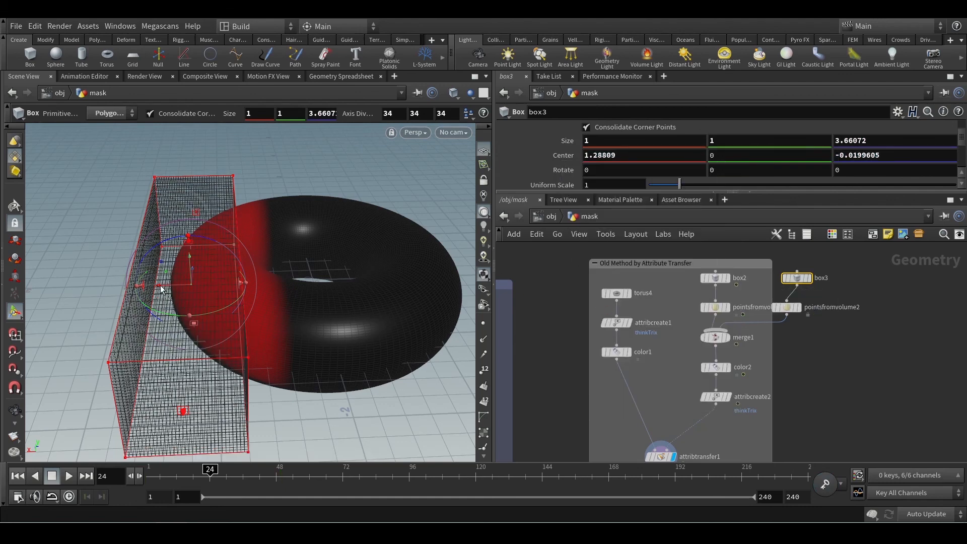
# - Move box3 along X to the opposite side of the torus, at a center X of about -1.26, and check the coloring
pyautogui.moveTo(162, 289); pyautogui.dragTo(400, 280)
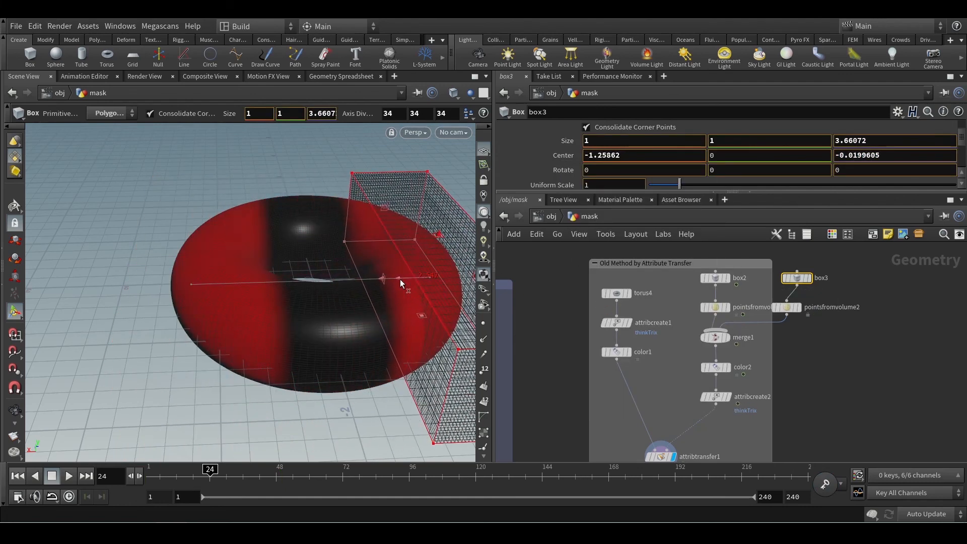
pyautogui.click(784, 394)
pyautogui.scroll(-3, 348, 363)
pyautogui.moveTo(341, 336); pyautogui.dragTo(402, 371)
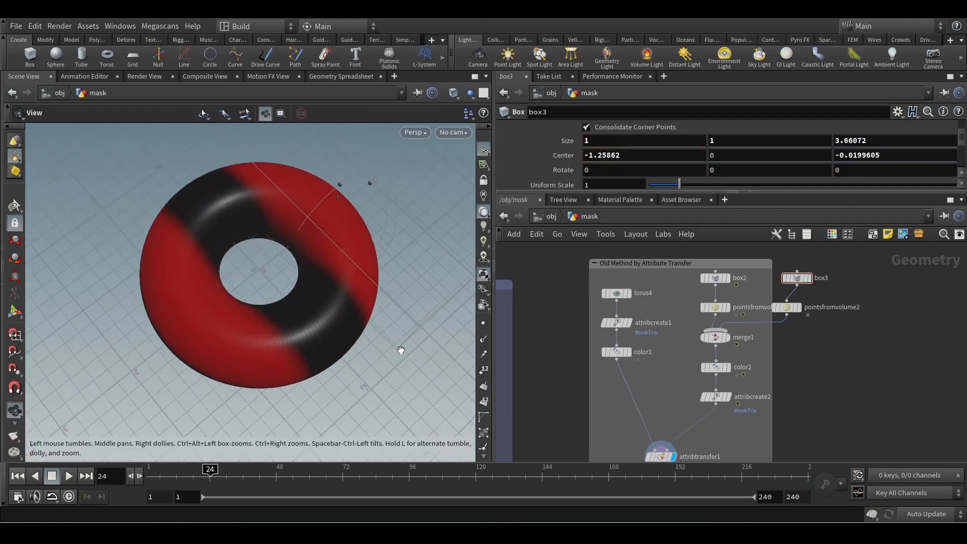
pyautogui.scroll(-2, 401, 350)
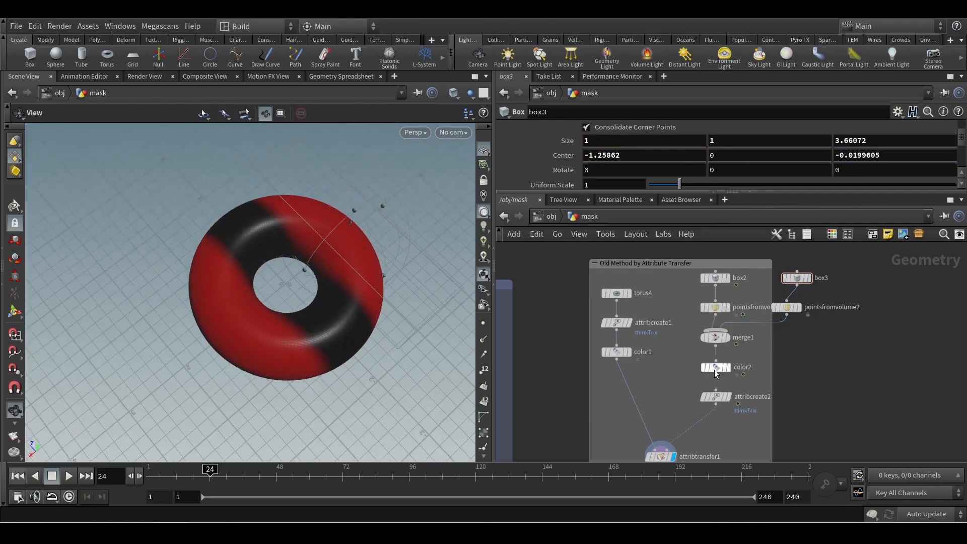
pyautogui.press('Return')
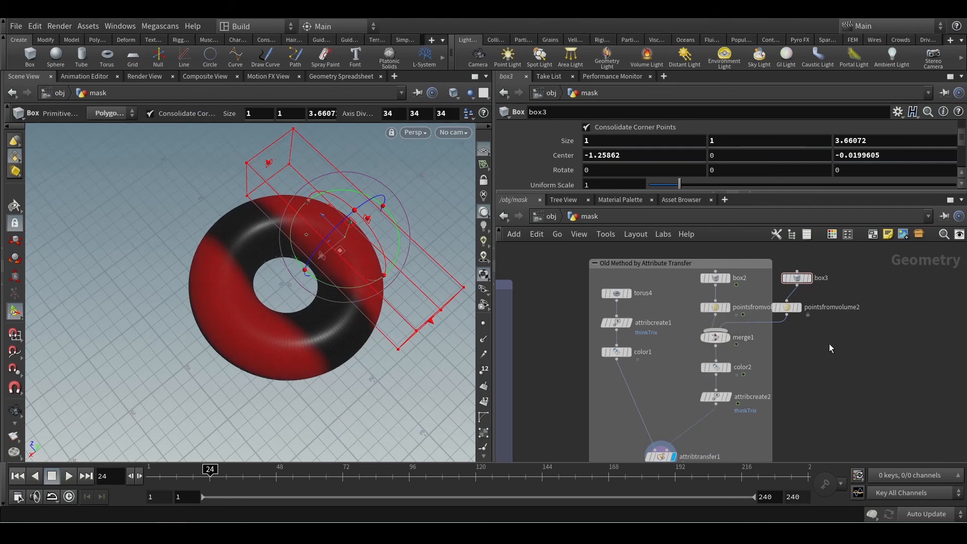
# - Compare the single-box Mask From GEO network with the extended Old Method by Attribute Transfer network
pyautogui.moveTo(811, 368); pyautogui.dragTo(901, 322, button='middle')
pyautogui.scroll(-3, 900, 322)
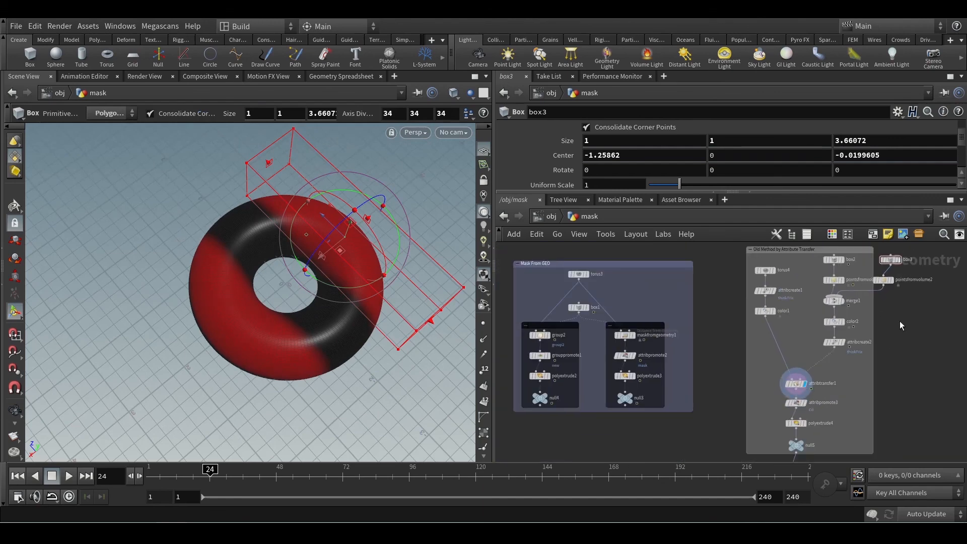
pyautogui.scroll(4, 720, 361)
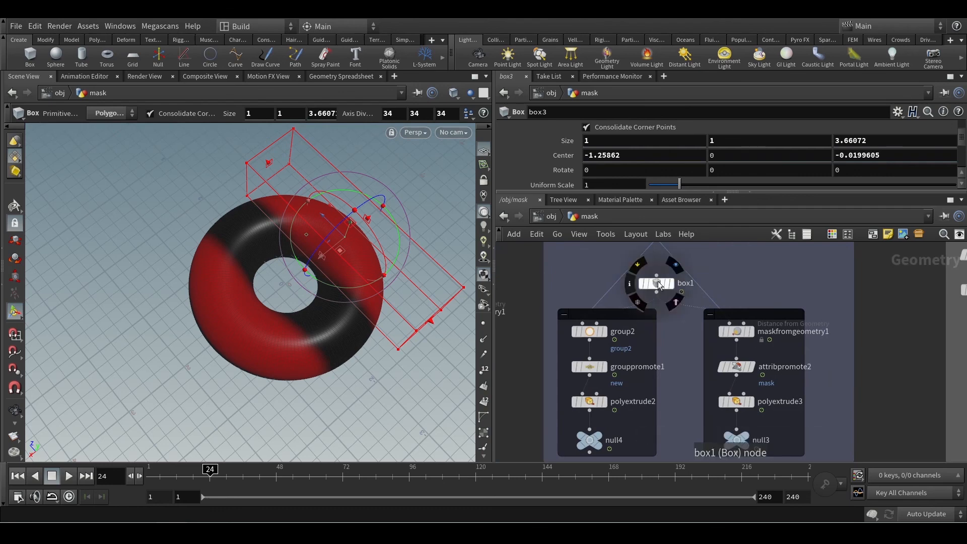
pyautogui.moveTo(599, 326)
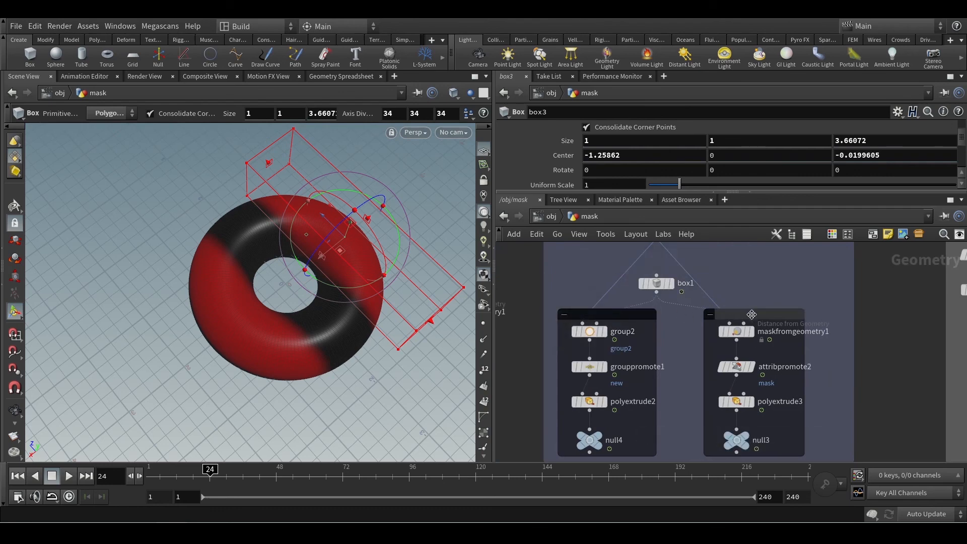
pyautogui.scroll(-4, 830, 352)
pyautogui.moveTo(851, 366); pyautogui.dragTo(685, 373, button='middle')
pyautogui.scroll(-3, 685, 372)
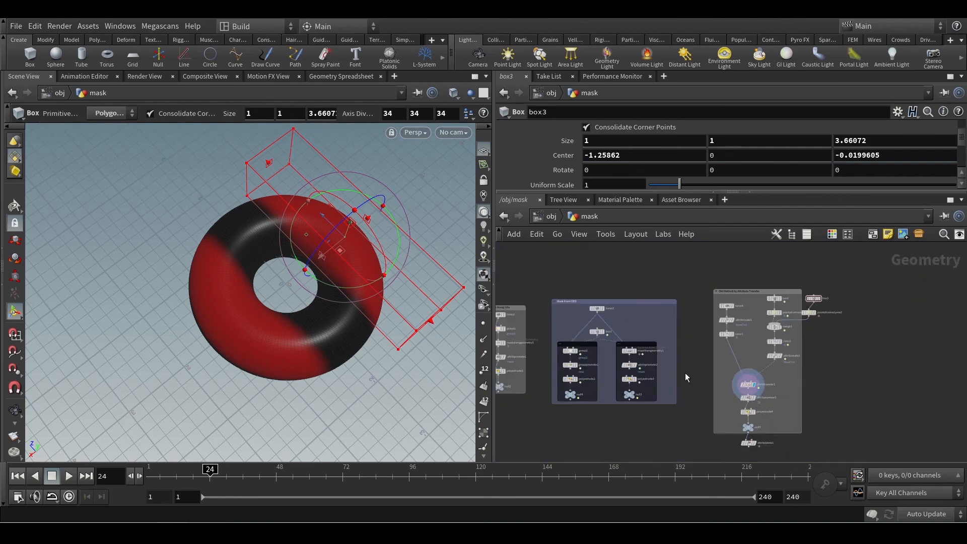
pyautogui.scroll(3, 780, 329)
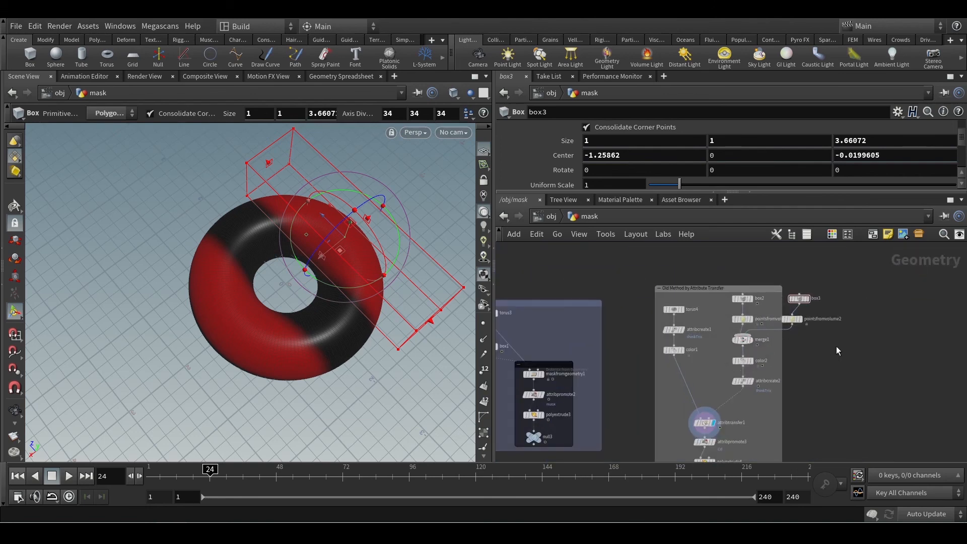